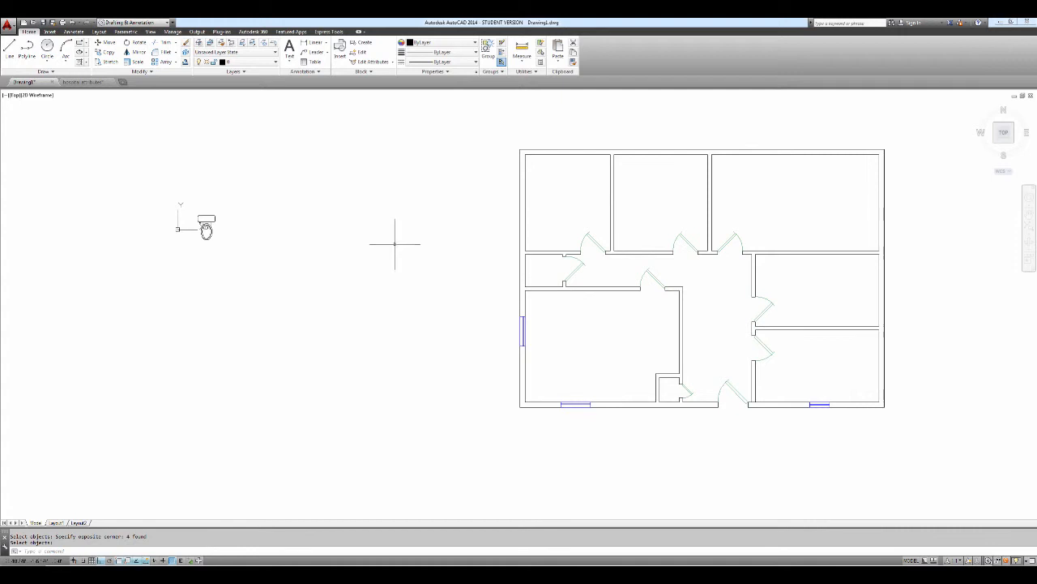
Start an attribute definition for the toilet symbol with the Invisible mode enabled.
mouse_move(206, 231)
middle_mouse_down()
mouse_move(268, 242)
mouse_move(313, 267)
middle_mouse_up()
scroll(268, 244, "up", 5)
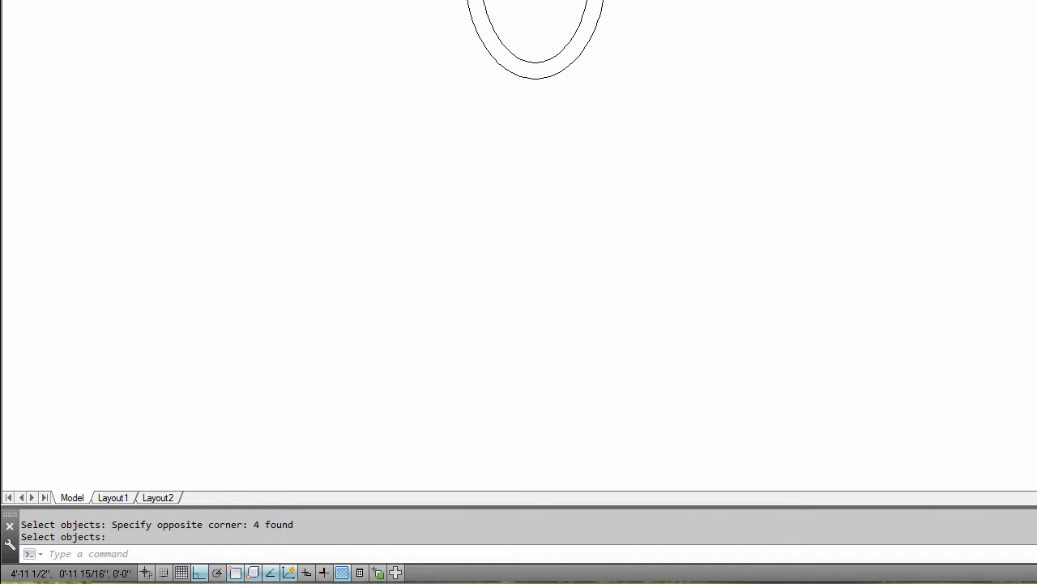
type("A")
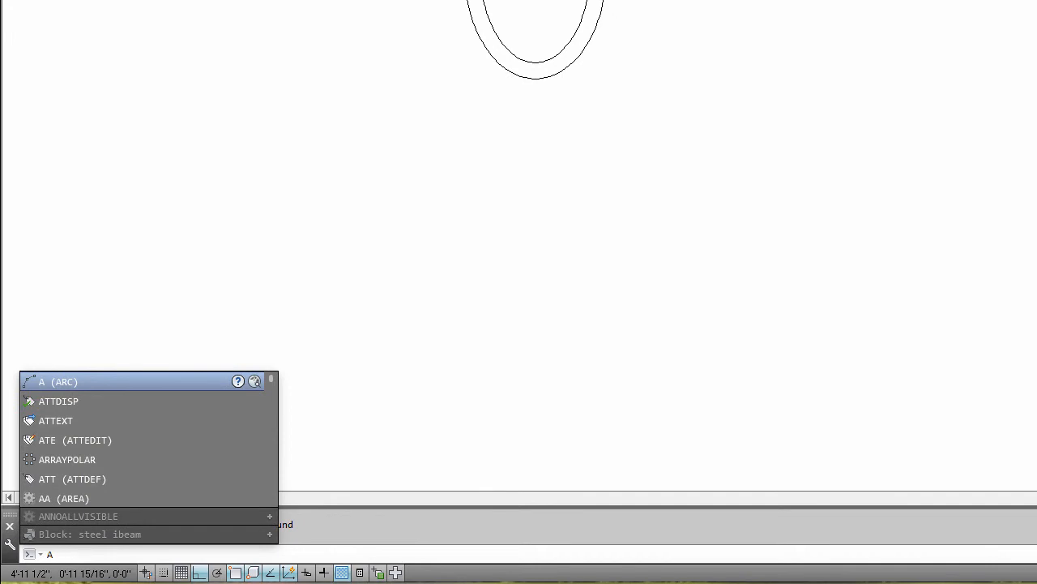
type("TT")
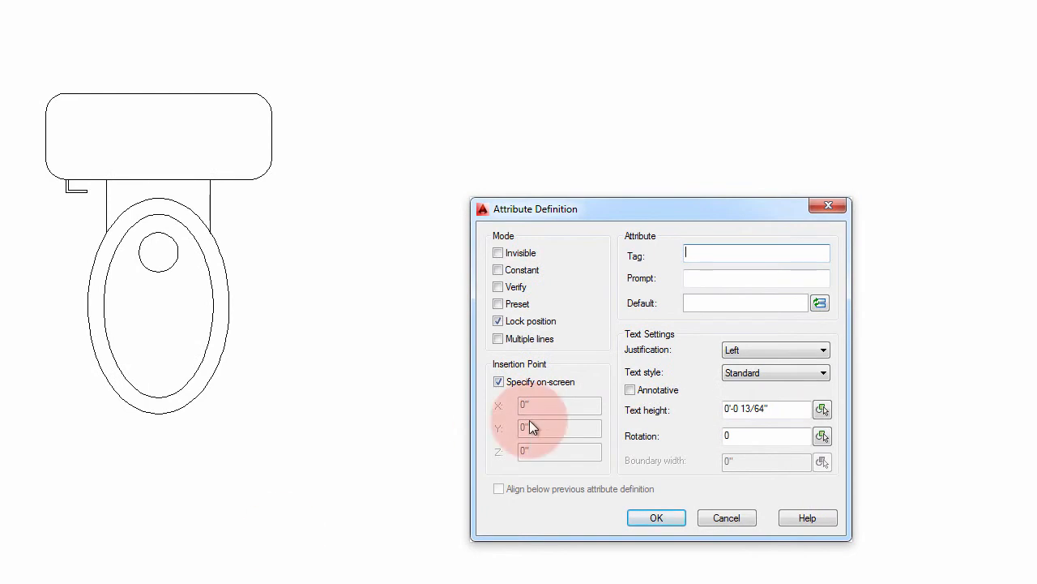
mouse_move(670, 215)
left_mouse_down()
mouse_move(816, 45)
mouse_move(827, 68)
left_mouse_up()
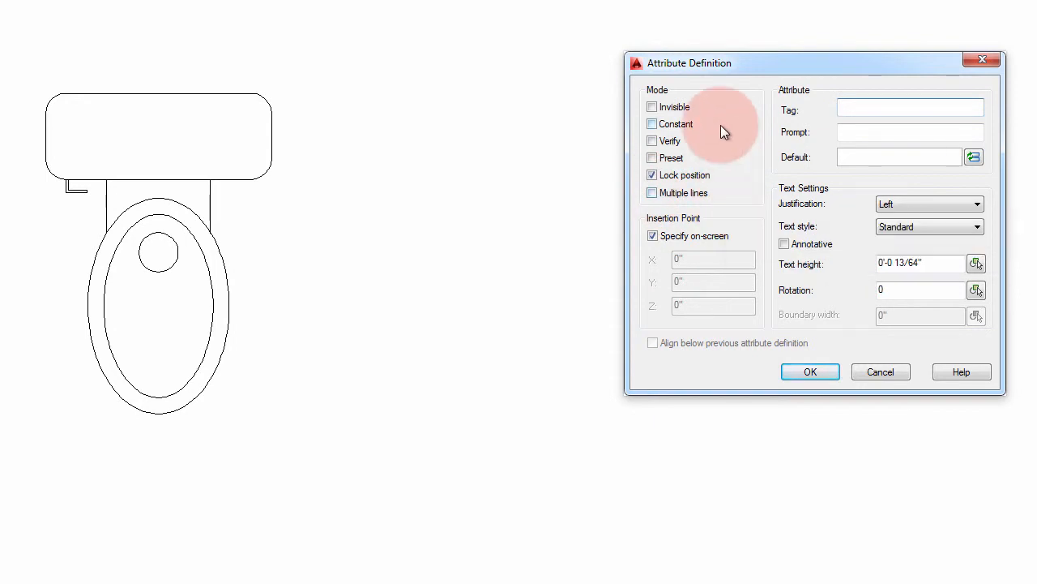
left_click(653, 108)
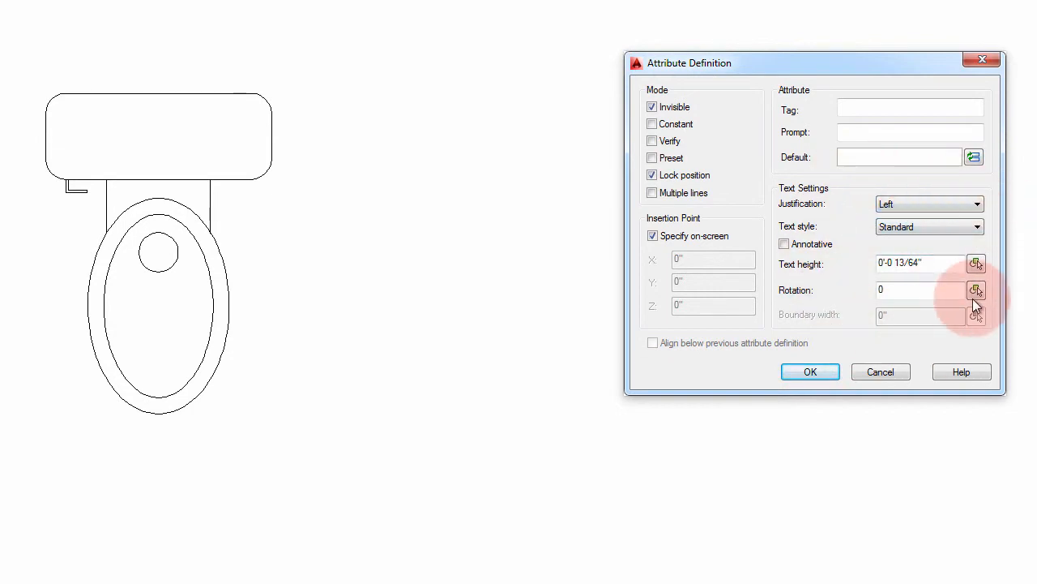
left_click(931, 226)
left_click(930, 226)
left_click(940, 226)
left_click(939, 225)
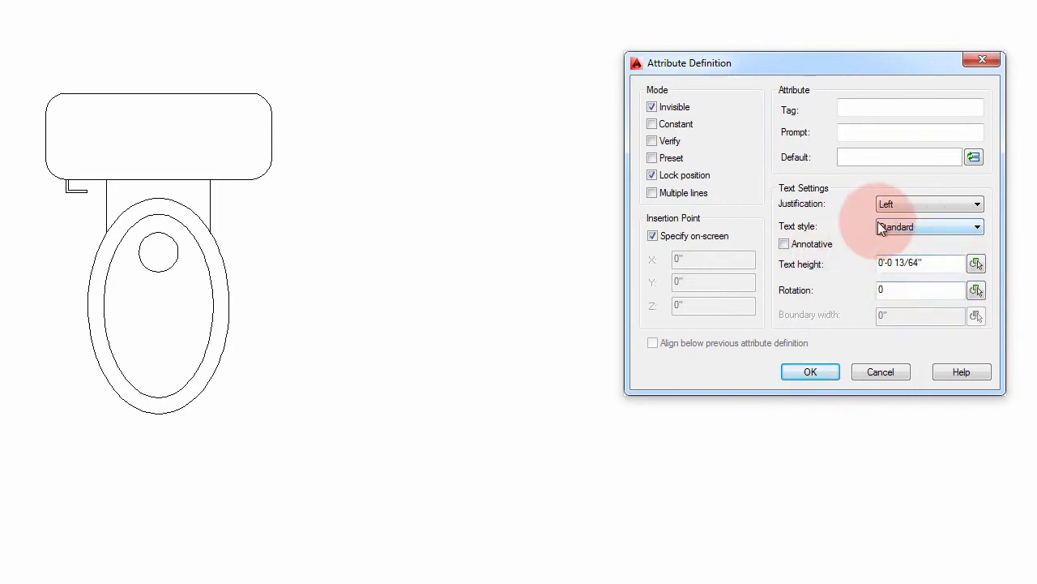
Give the attribute the tag Manufacturer, the prompt "Enter the manufacturer name:" and the default value Eljer.
left_click(865, 108)
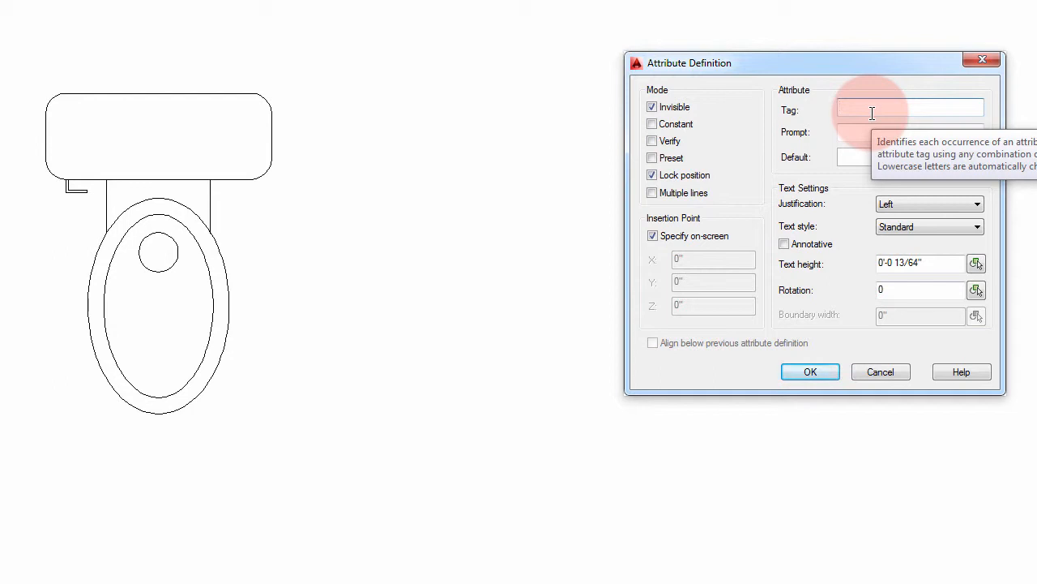
type("Ma")
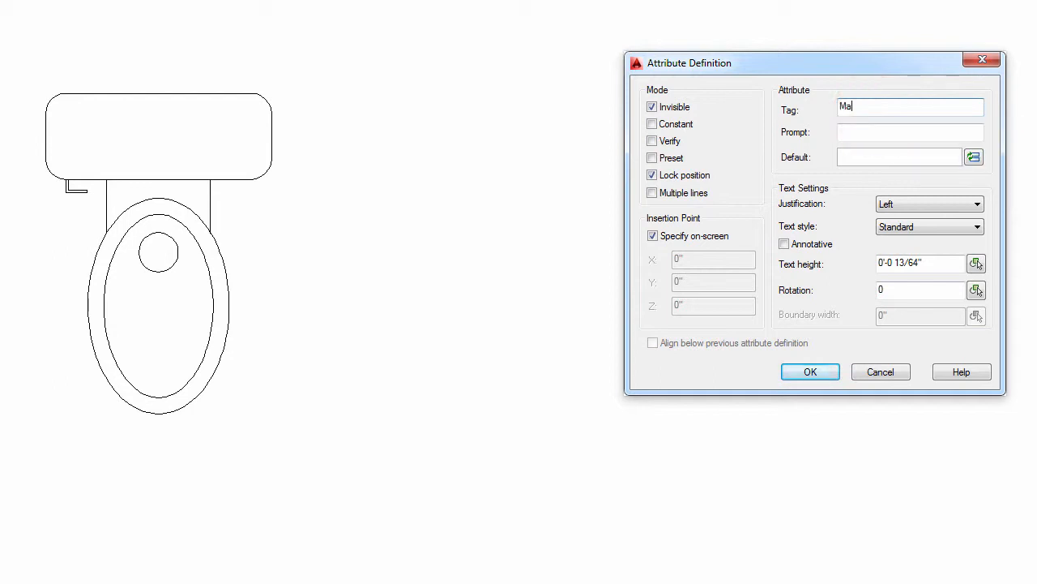
type("nufacturer")
key("Tab")
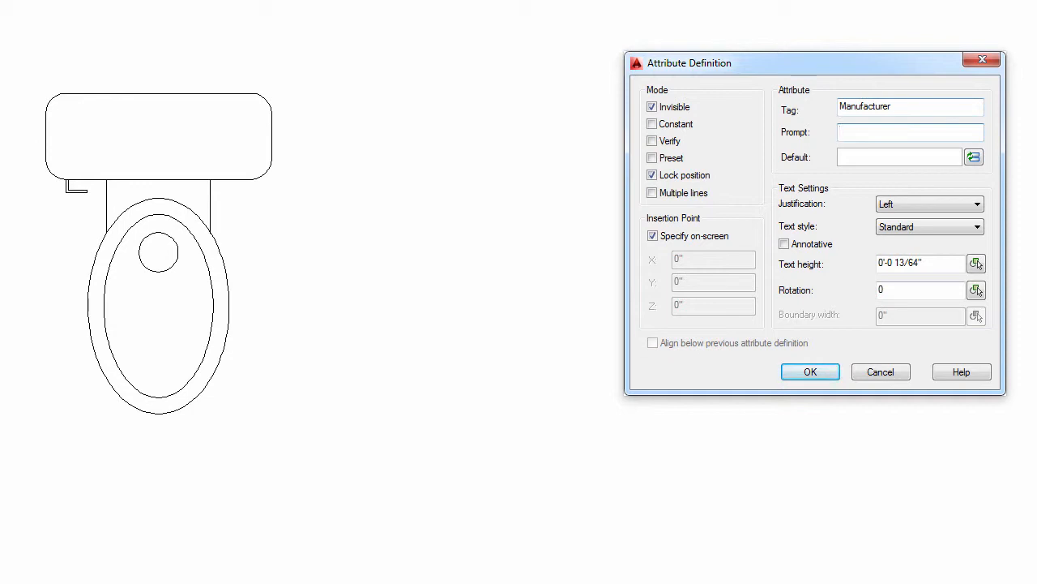
type("Enter the manufacturer name:")
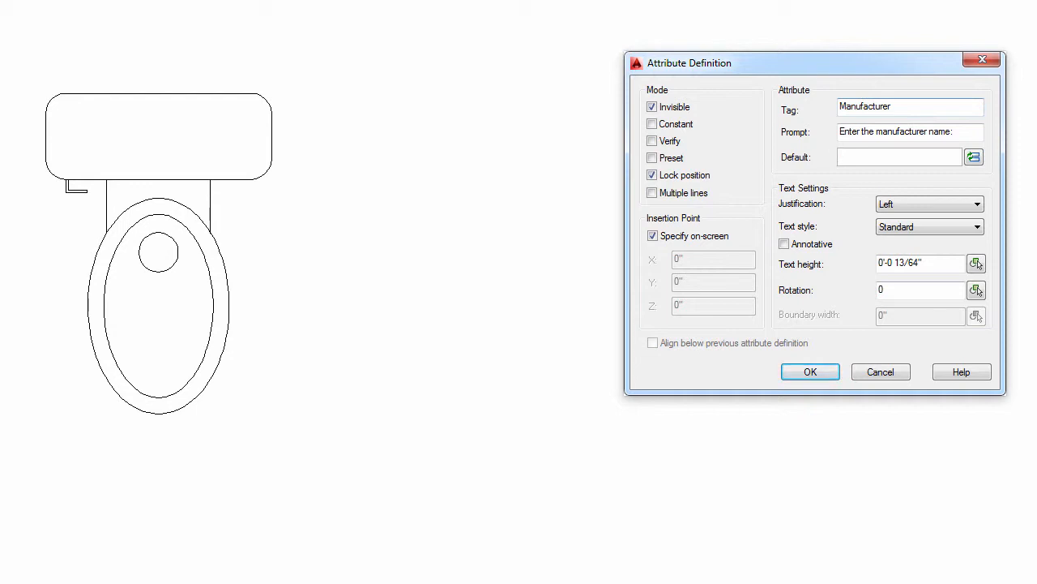
type("Eljer")
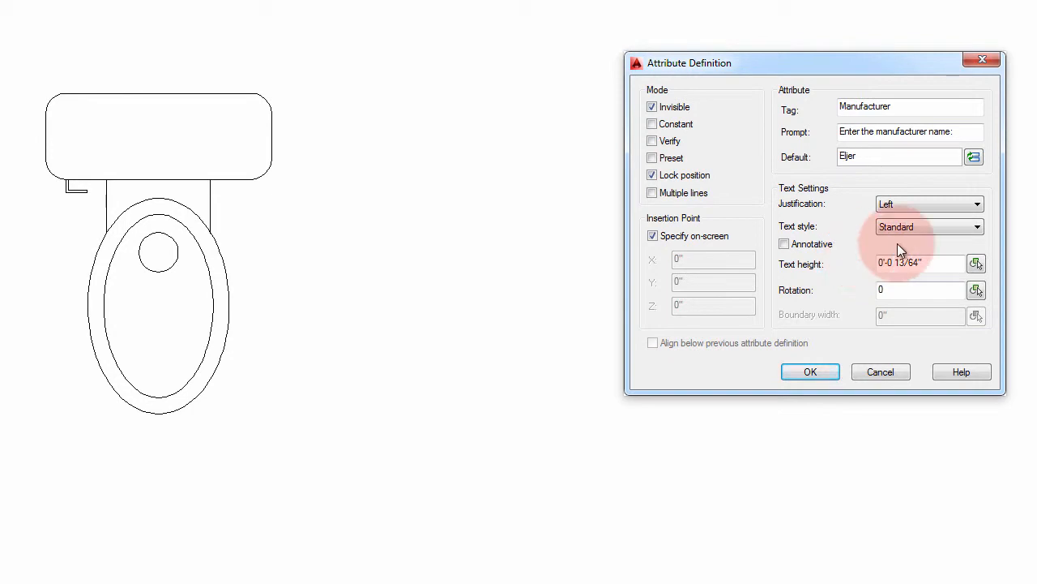
Set the text height to about 1 7/8" by picking two points and place the attribute just right of the toilet tank.
left_click(976, 262)
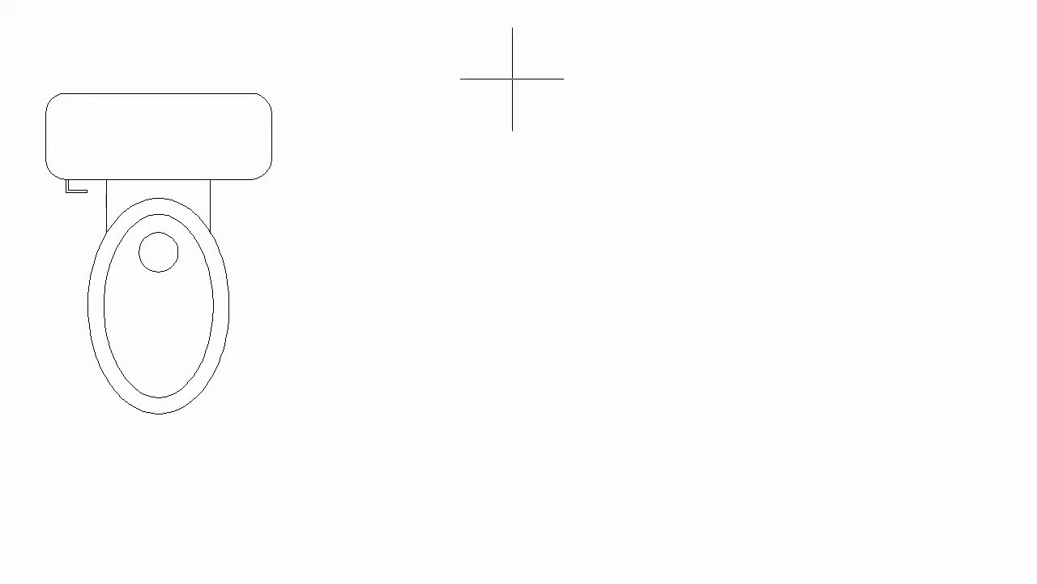
left_click(287, 125)
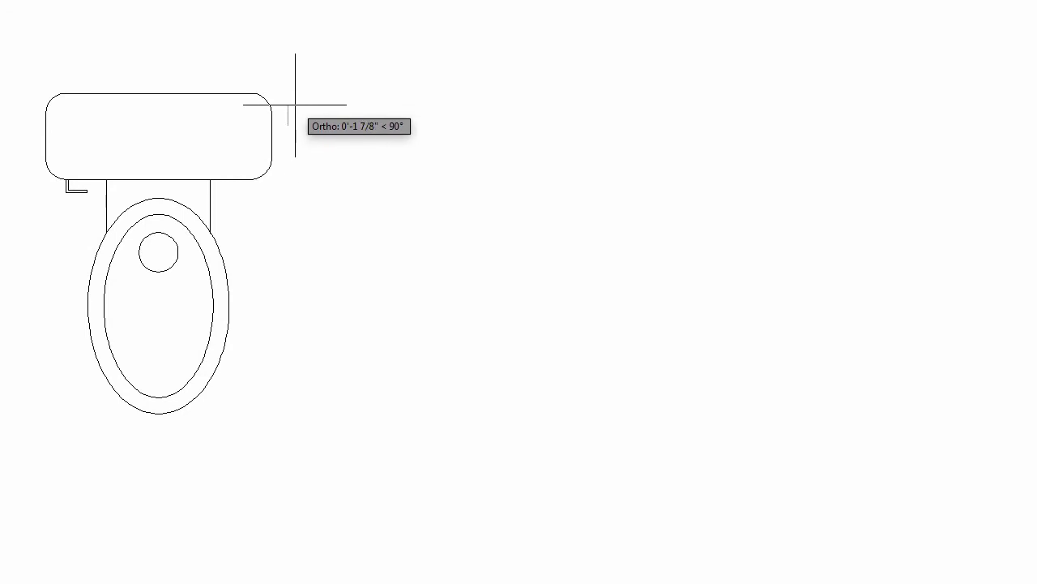
left_click(295, 105)
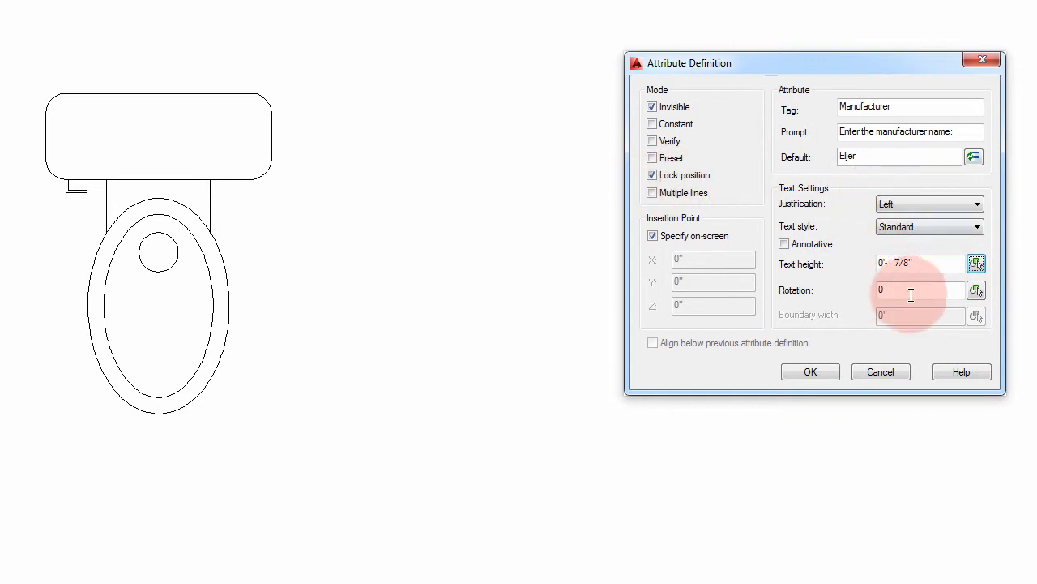
left_click(817, 371)
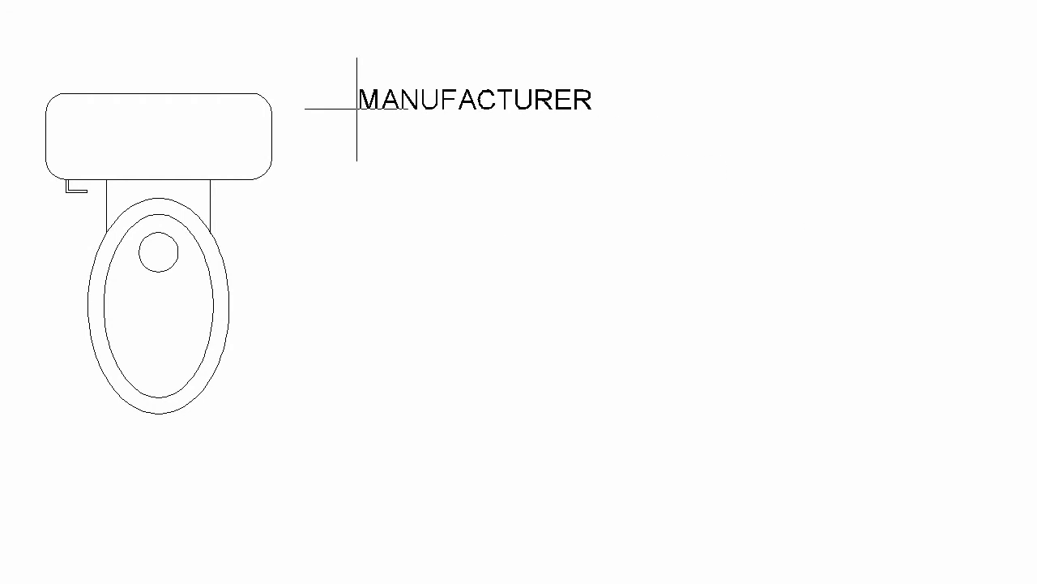
left_click(284, 121)
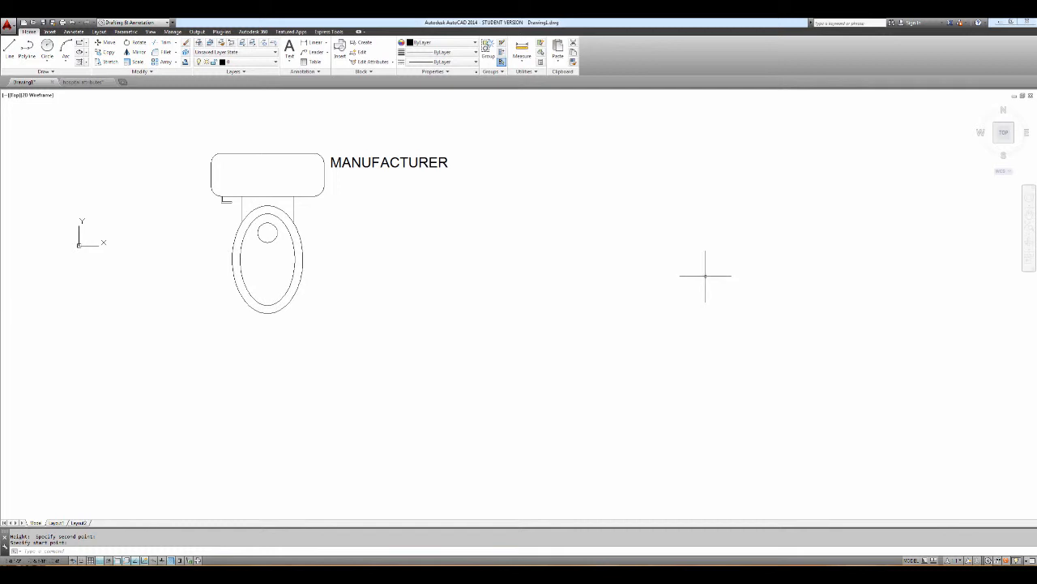
Start a second attribute definition with the tag Room_name and the prompt "Enter the room number".
type("att")
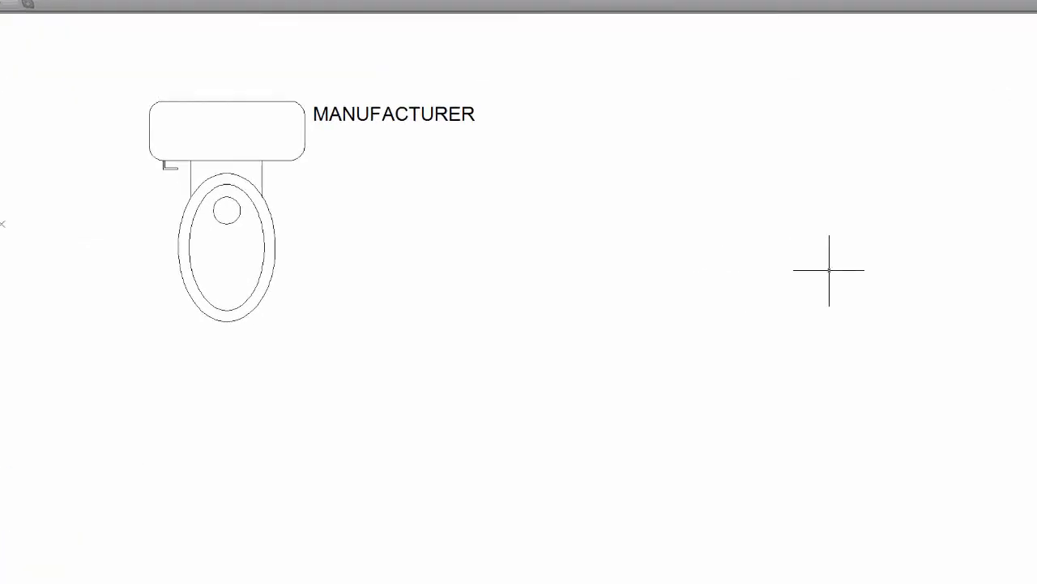
key("Return")
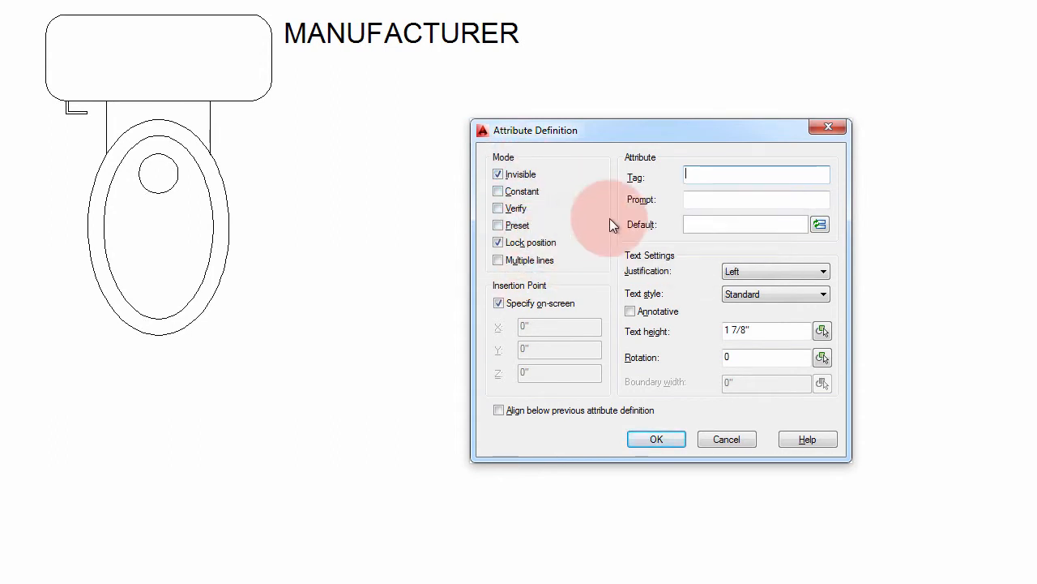
left_click(715, 176)
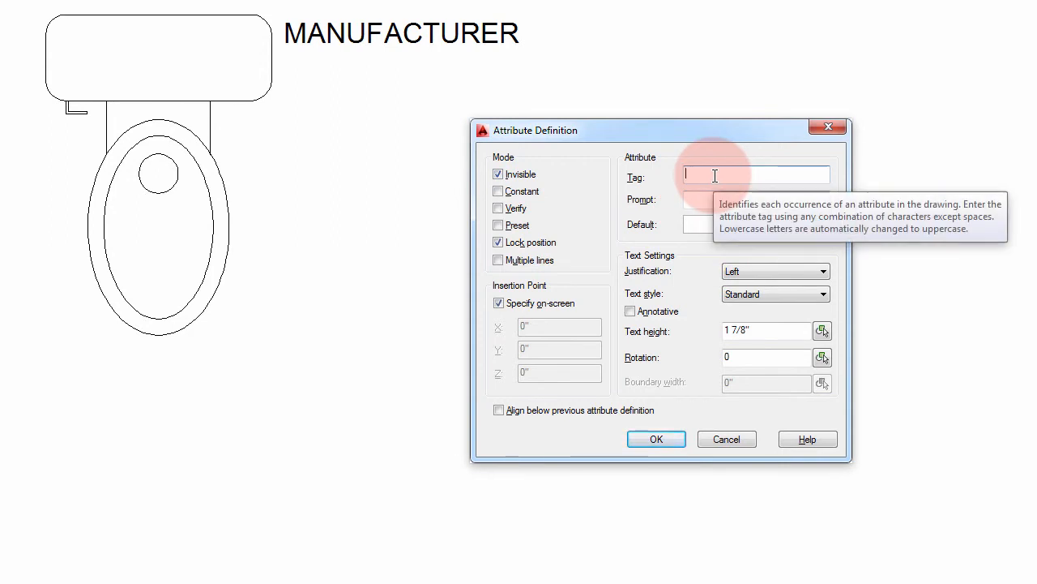
type("Room")
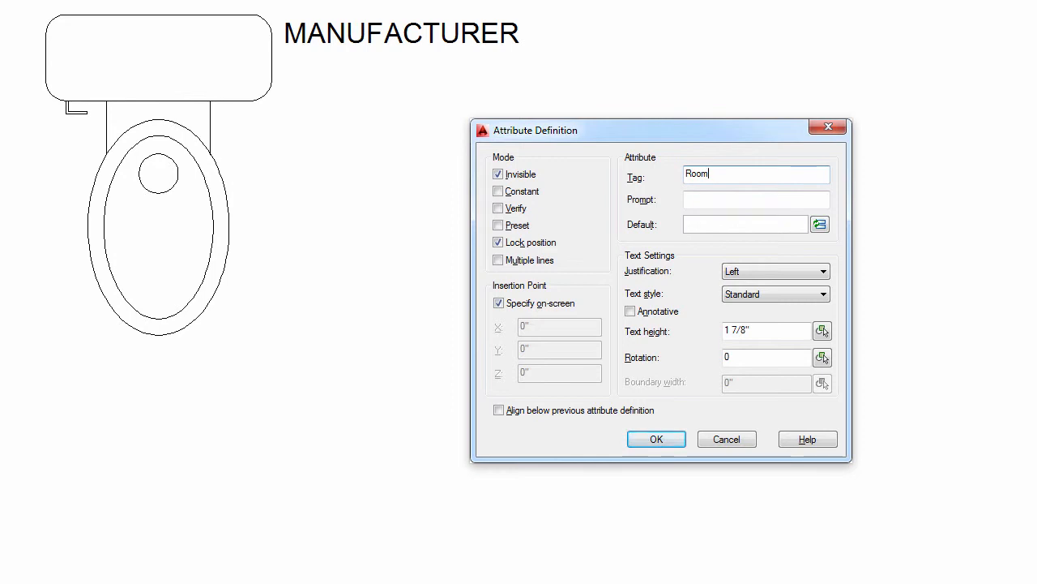
type("_")
type("name")
left_click(719, 228)
left_click(707, 199)
type("En")
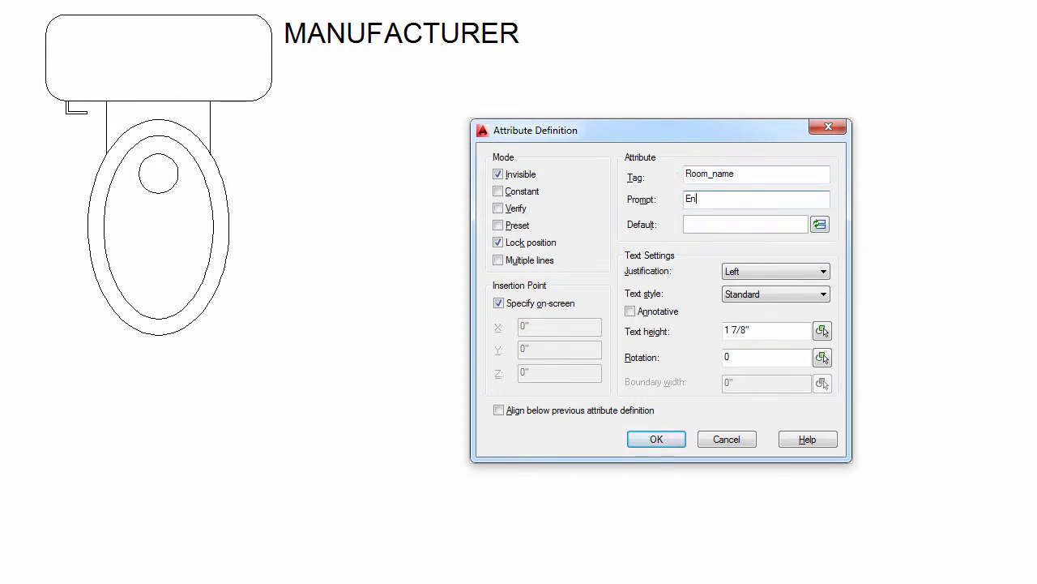
type("ter the room number")
Change the tag to Room_number and place the attribute aligned below the previous attribute definition.
left_click(738, 203)
left_click(743, 172)
key("BackSpace")
key("BackSpace")
key("BackSpace")
key("BackSpace")
type("number")
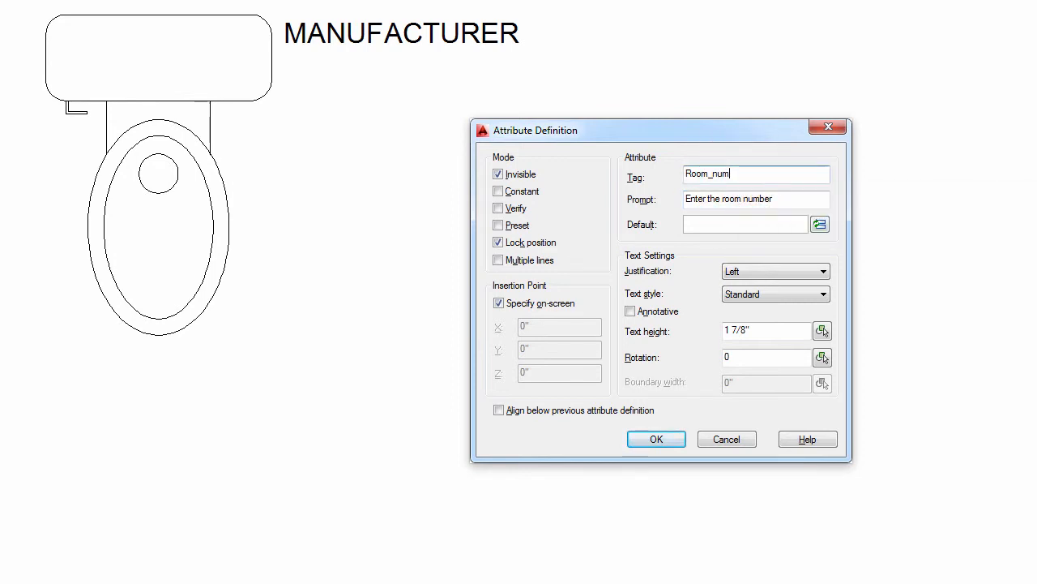
left_click(731, 216)
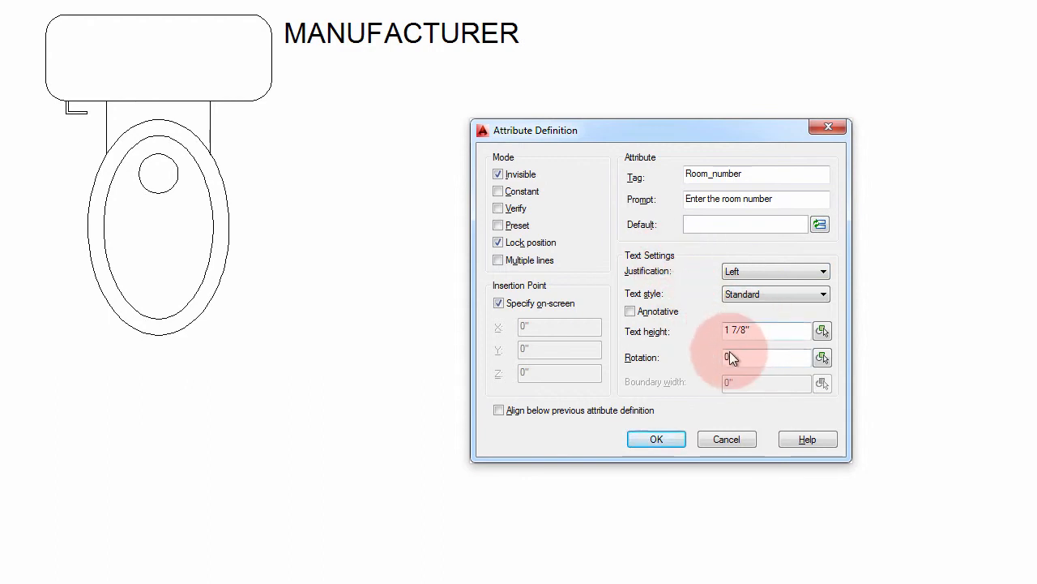
left_click(502, 410)
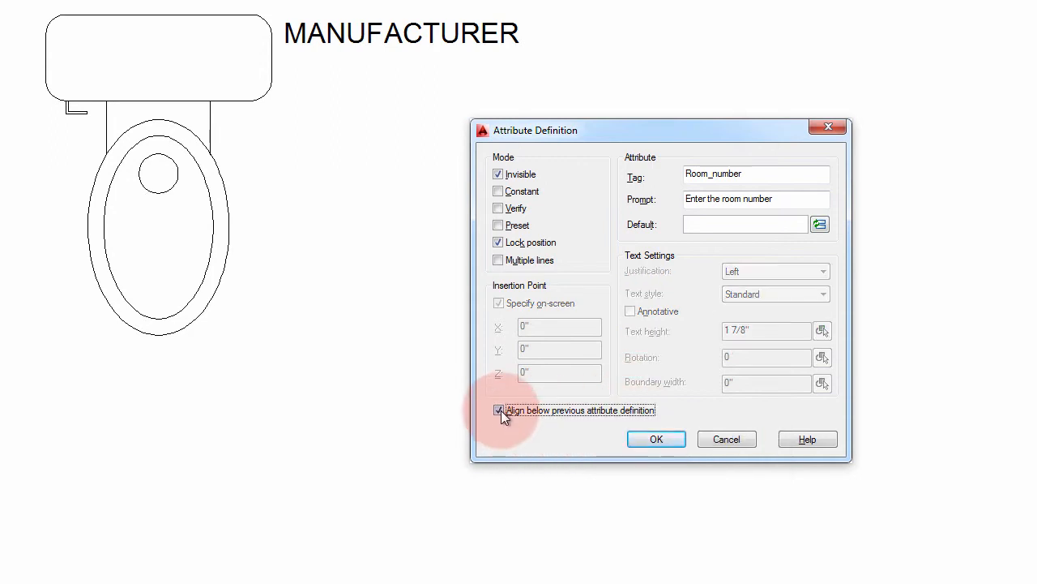
left_click(661, 438)
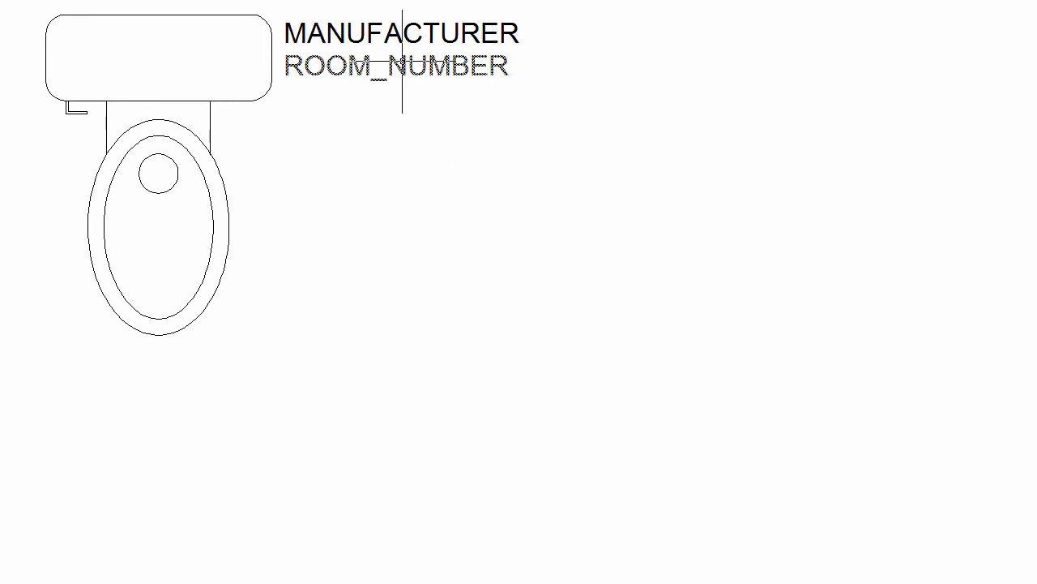
Add a Type attribute with the prompt "Enter Type of toilet" and default Floor, aligned below the previous attribute definition.
left_click(557, 143)
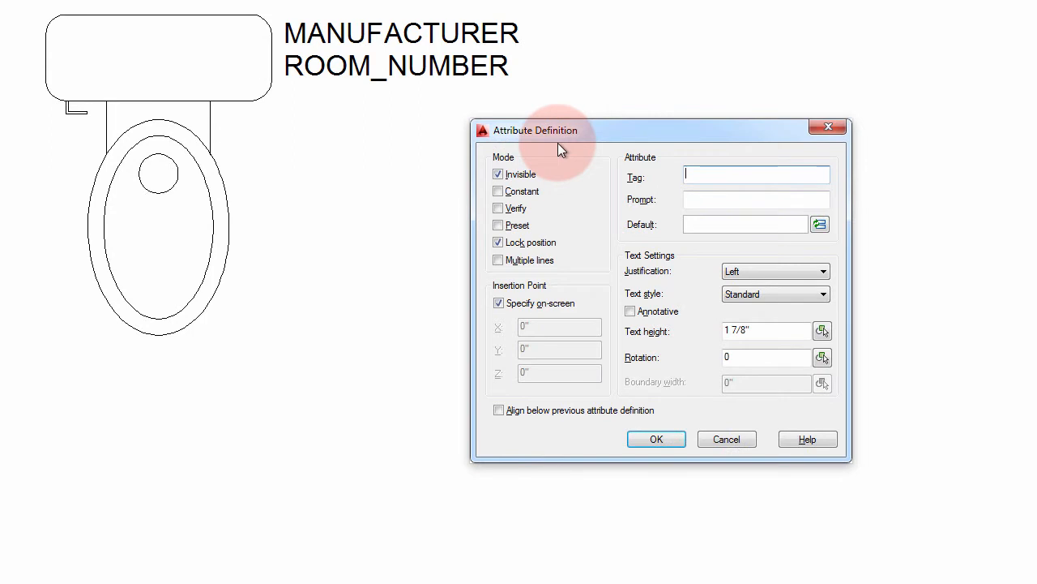
type("Type")
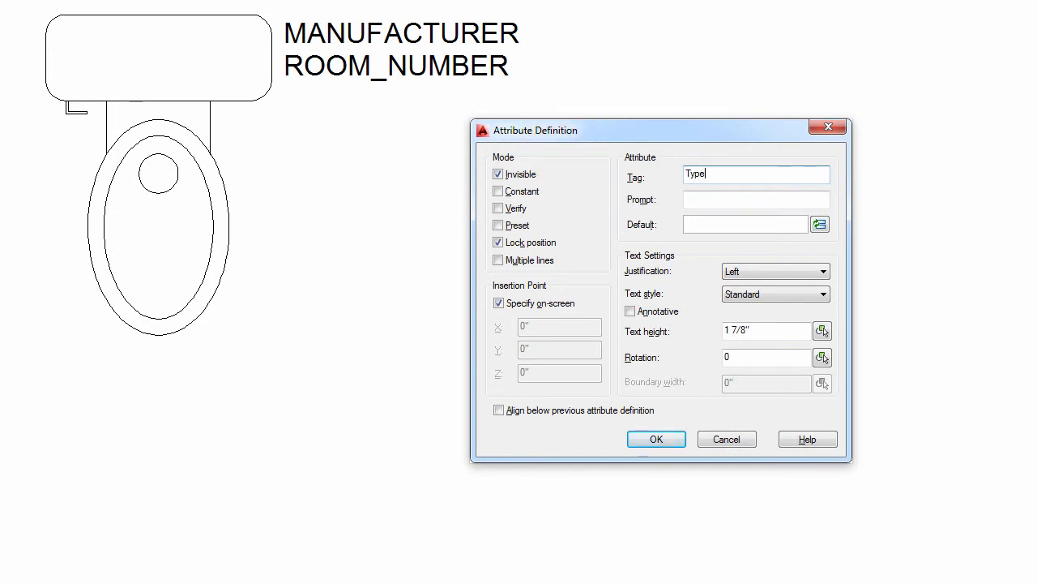
left_click(702, 200)
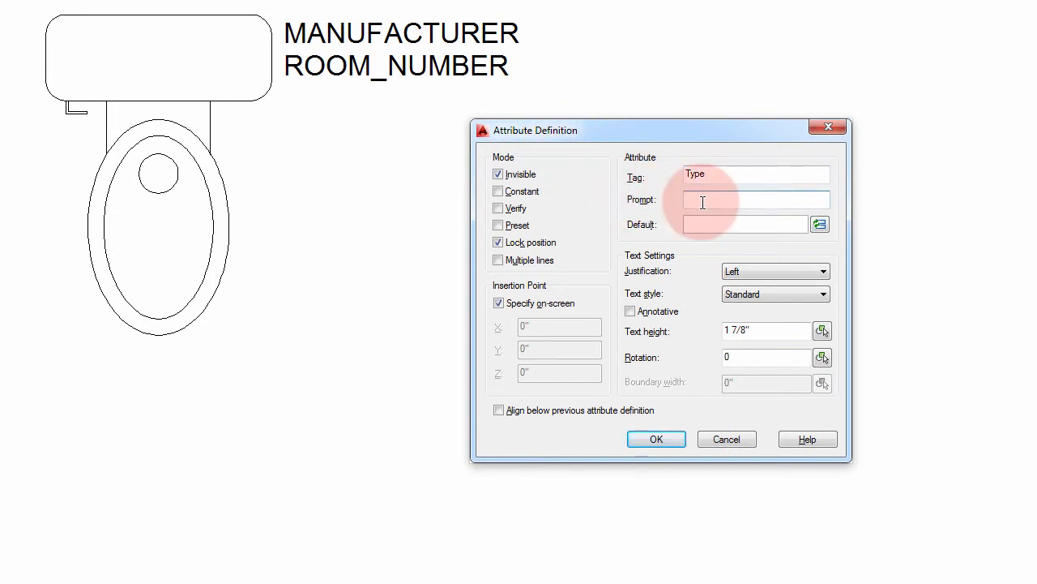
type("Enter Type of toilet")
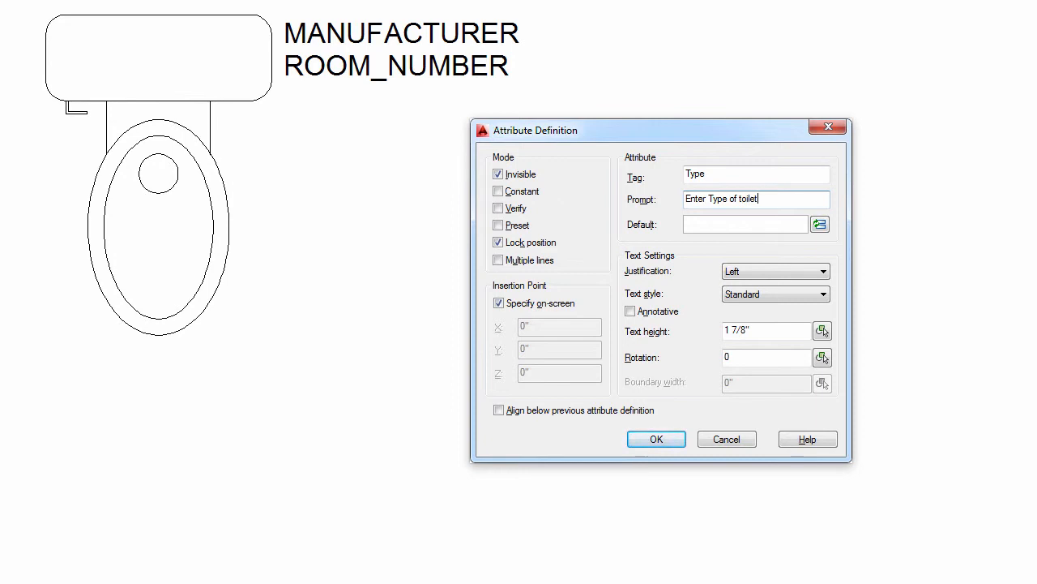
left_click(710, 223)
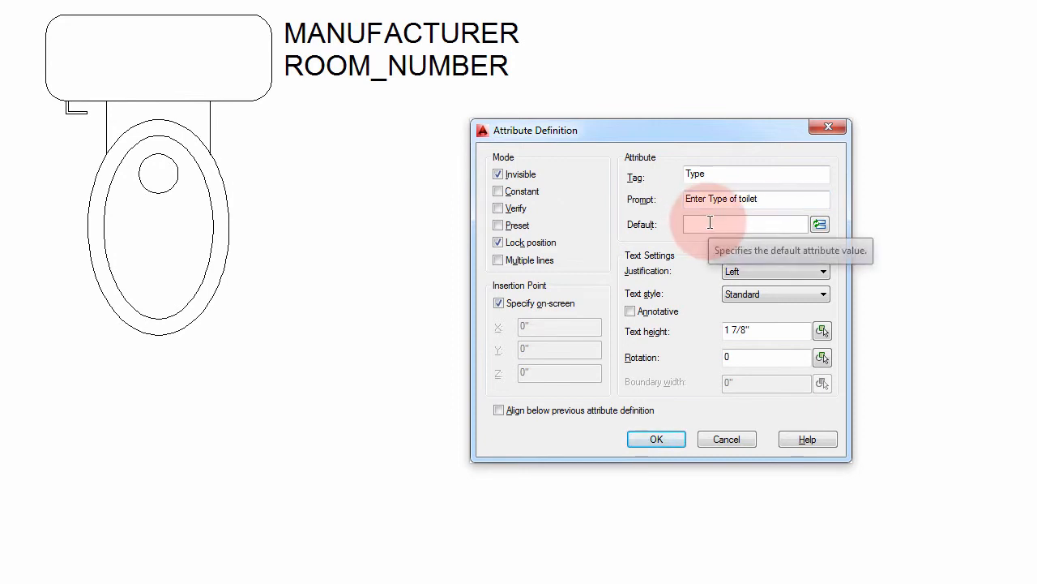
type("Floor")
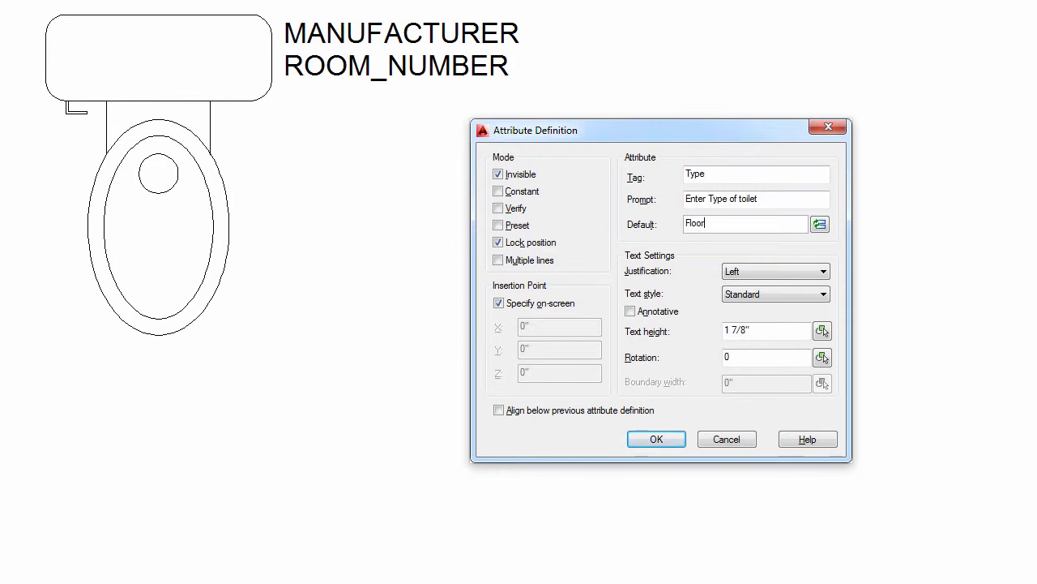
left_click(532, 410)
left_click(655, 439)
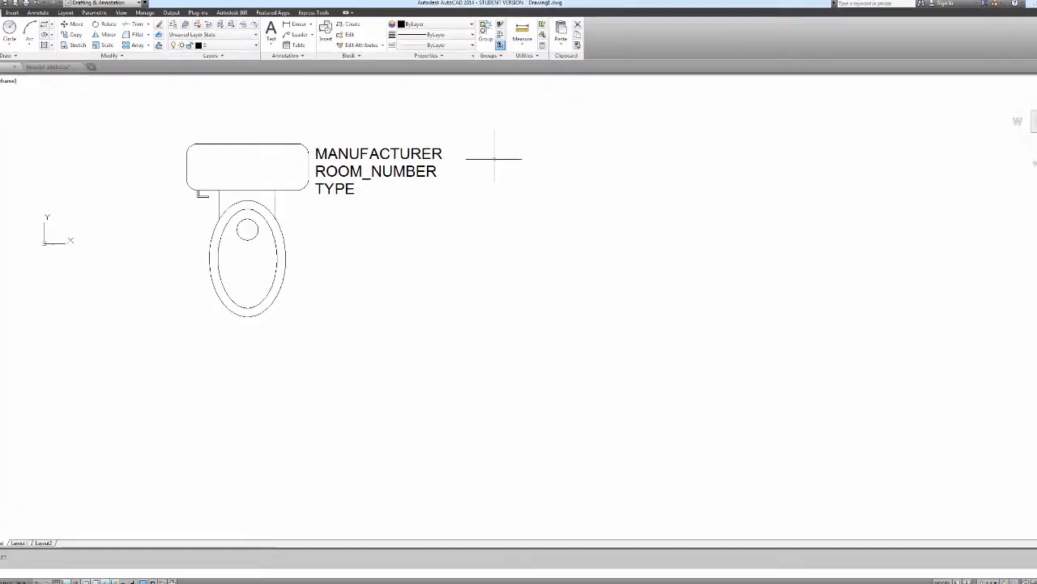
Start a block definition named toilet with its base point at the midpoint of the tank's upper edge.
type("b")
key("Return")
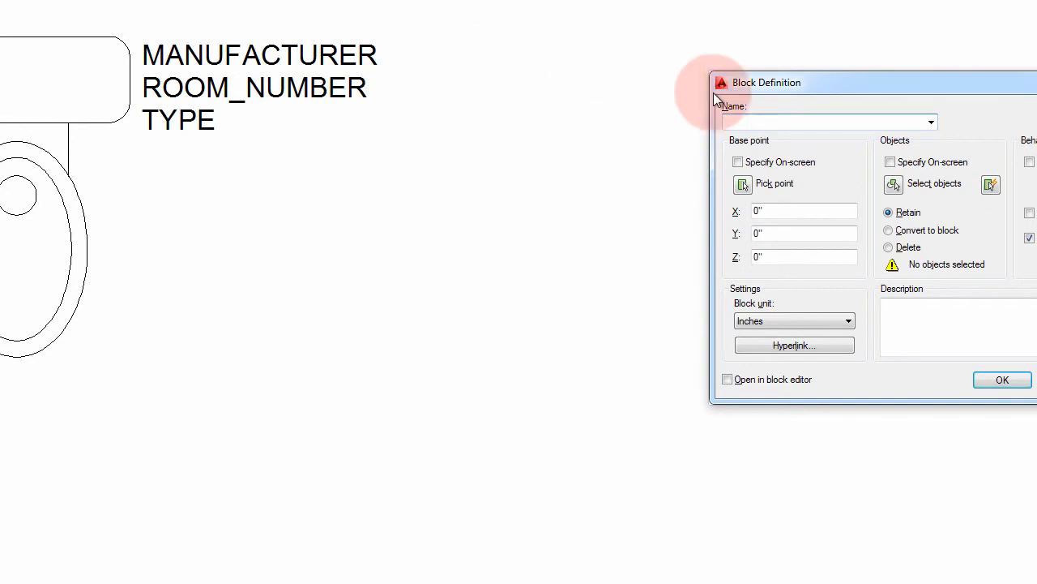
left_click(932, 123)
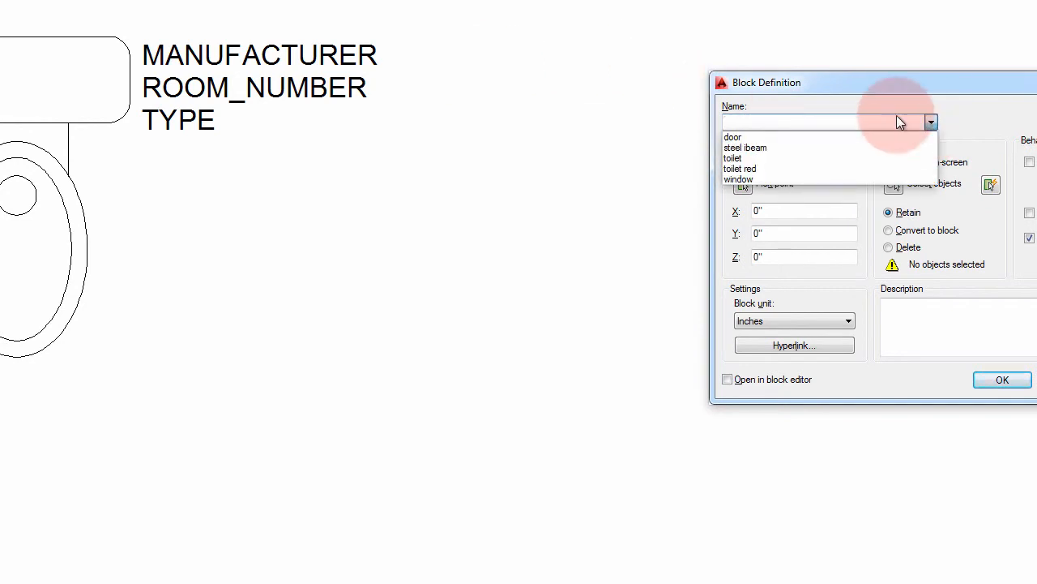
left_click(761, 159)
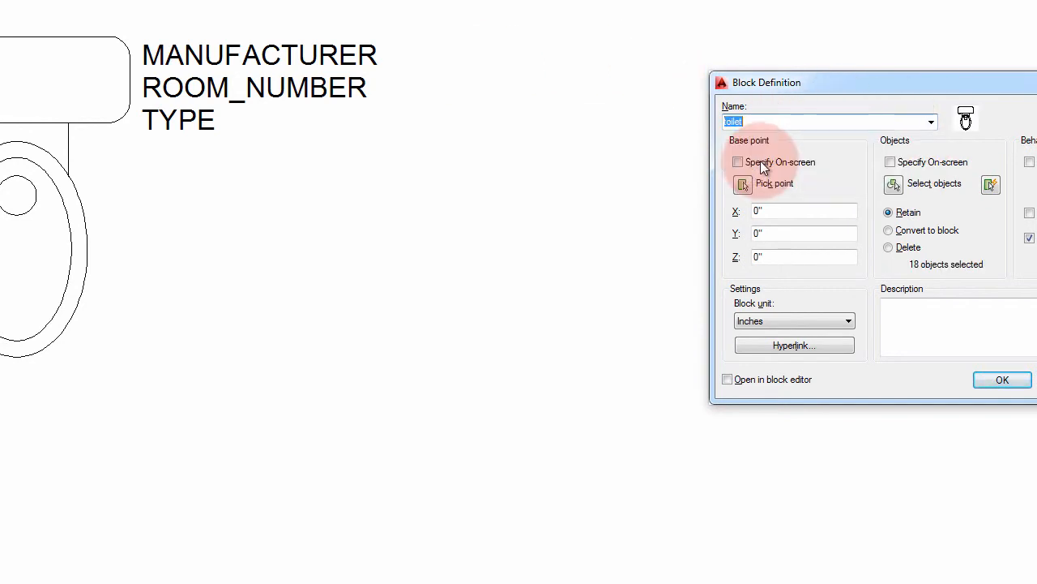
left_click(743, 185)
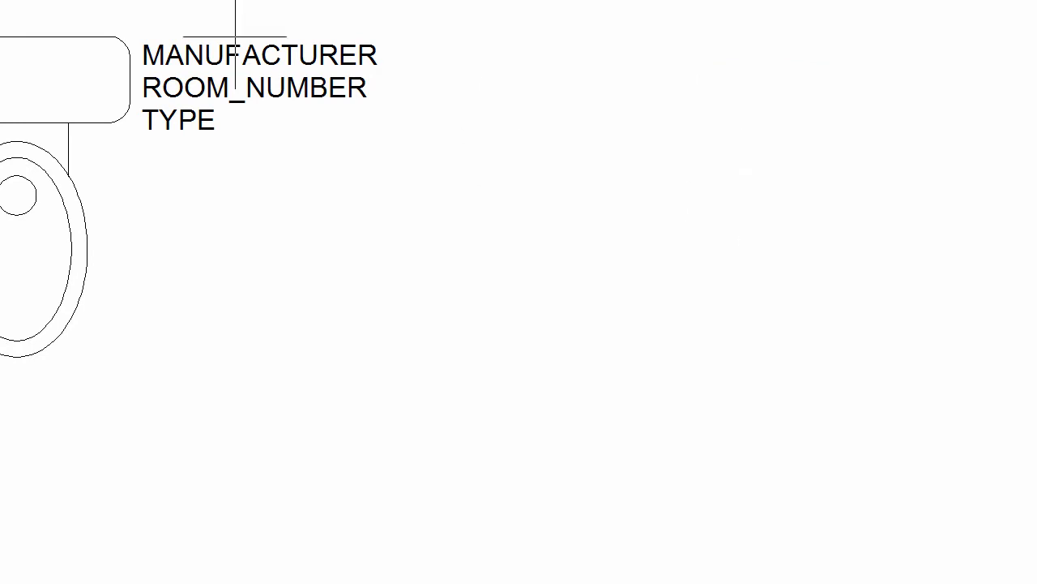
left_click(17, 36)
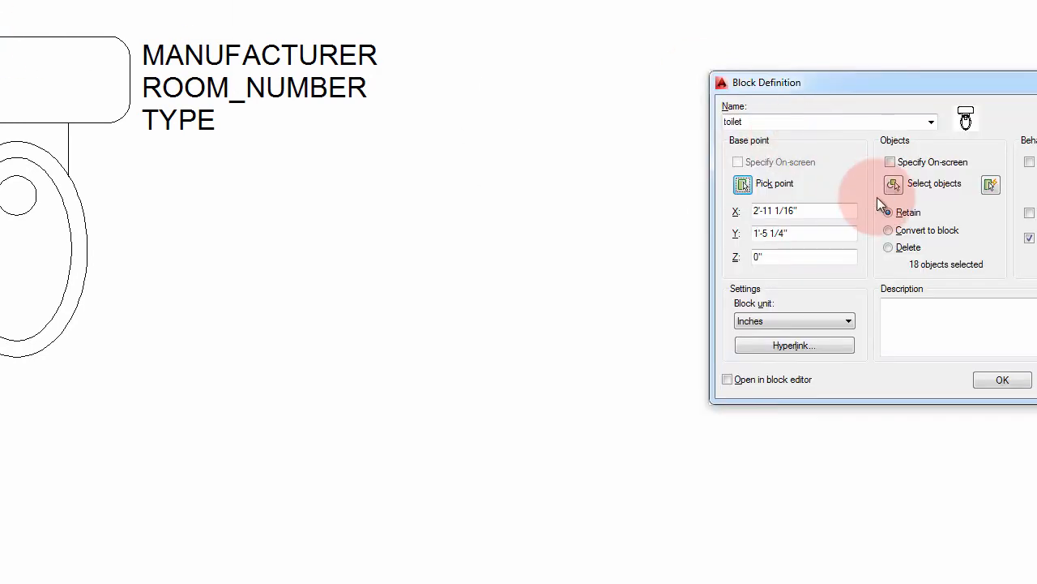
Select the whole toilet symbol with its three attribute definitions and redefine the existing toilet block with them.
left_click(893, 184)
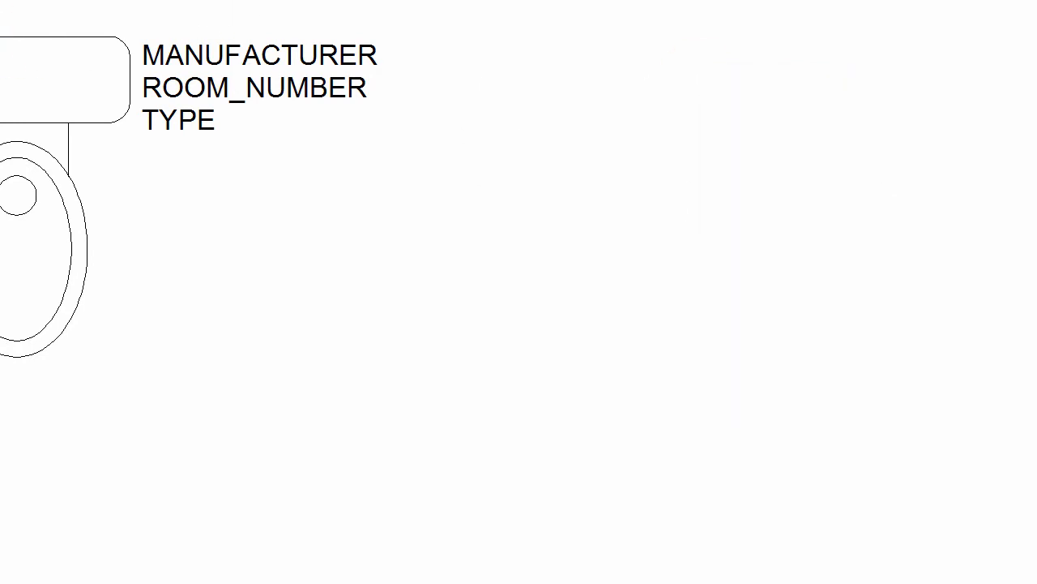
left_click(330, 1)
left_click(2, 390)
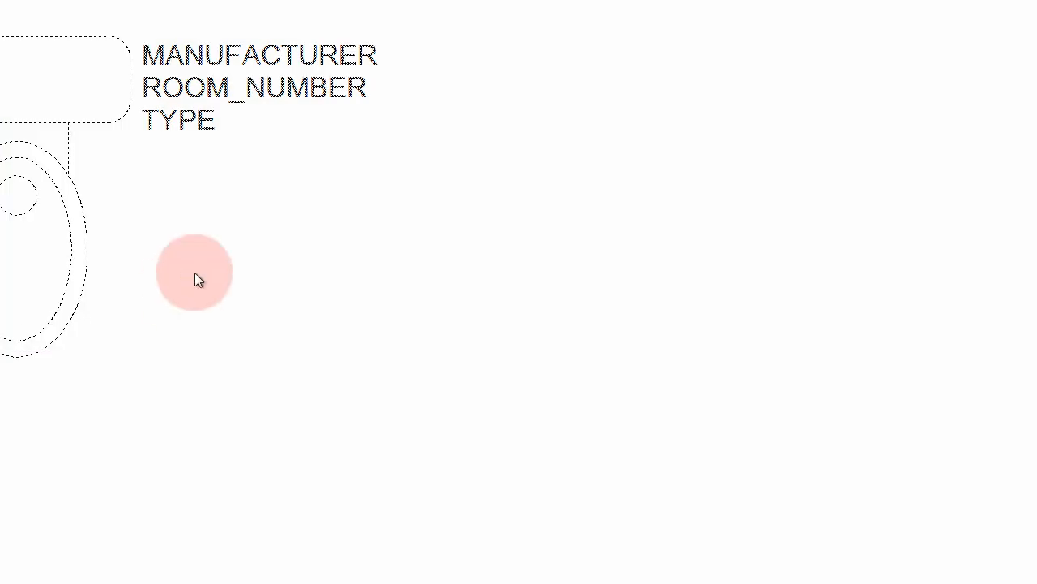
key("Return")
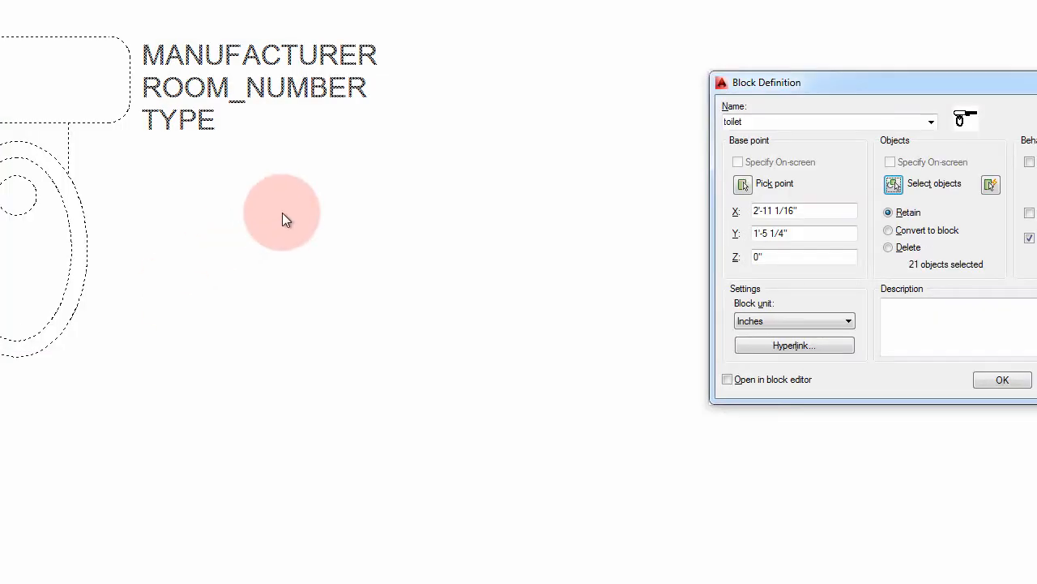
left_click(1002, 380)
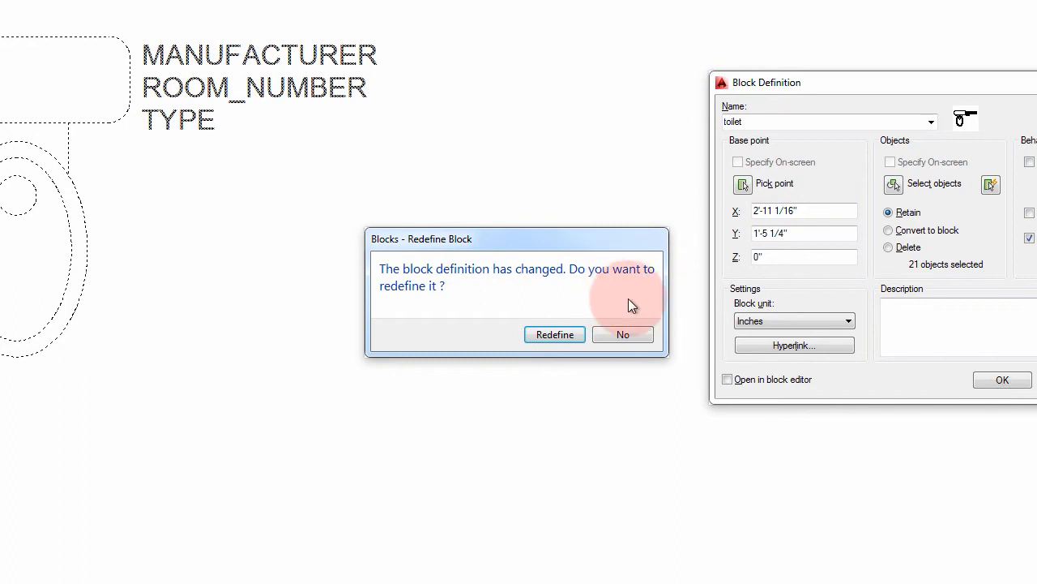
left_click(554, 334)
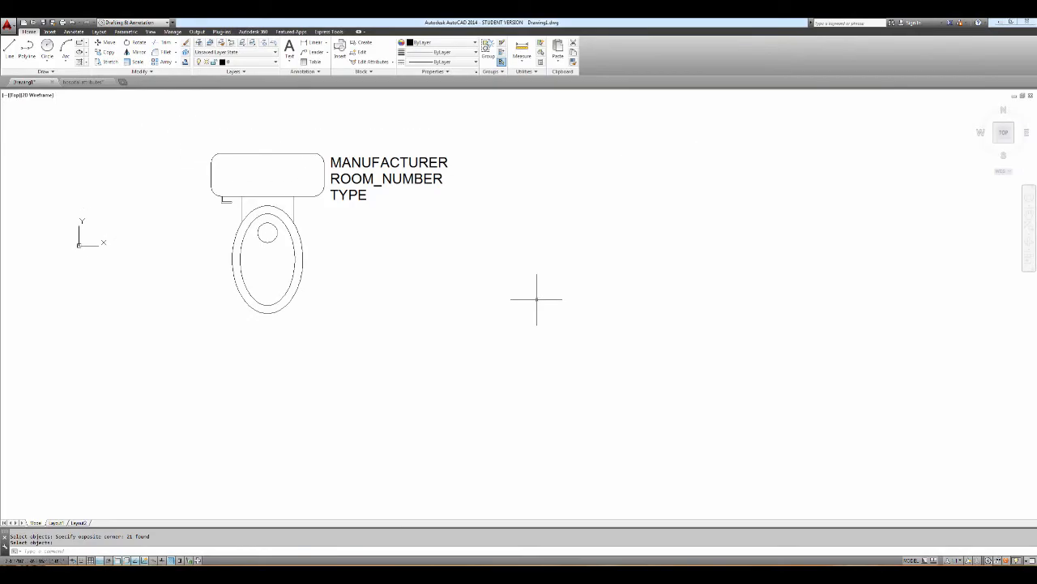
Insert the toilet block at scale 1 by the upper wall of the floor plan's middle right-hand room, near its right corner.
scroll(555, 270, "down", 5)
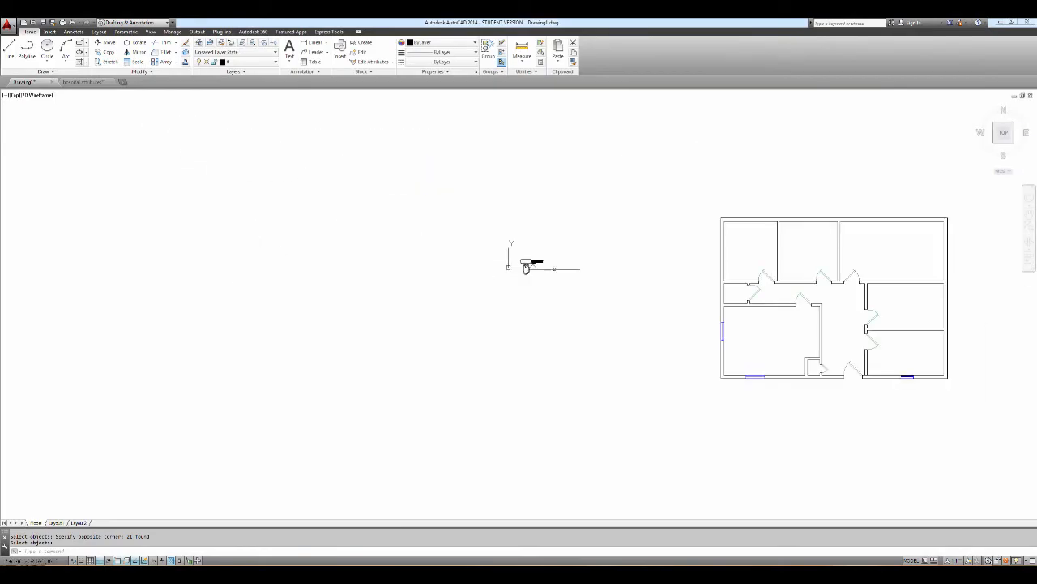
middle_click_drag(660, 296, 426, 249)
scroll(616, 285, "up", 2)
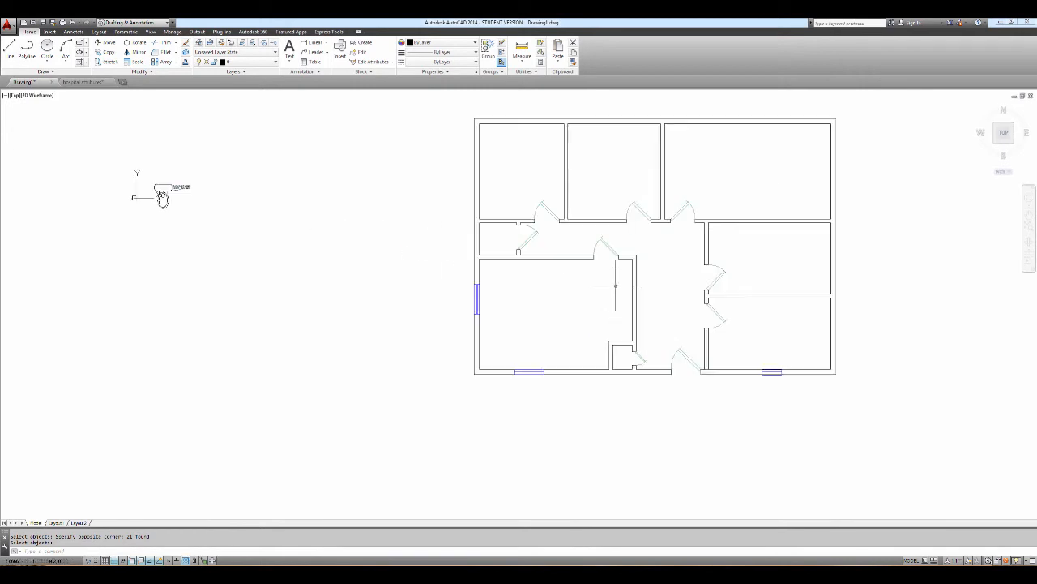
middle_click_drag(744, 274, 707, 294)
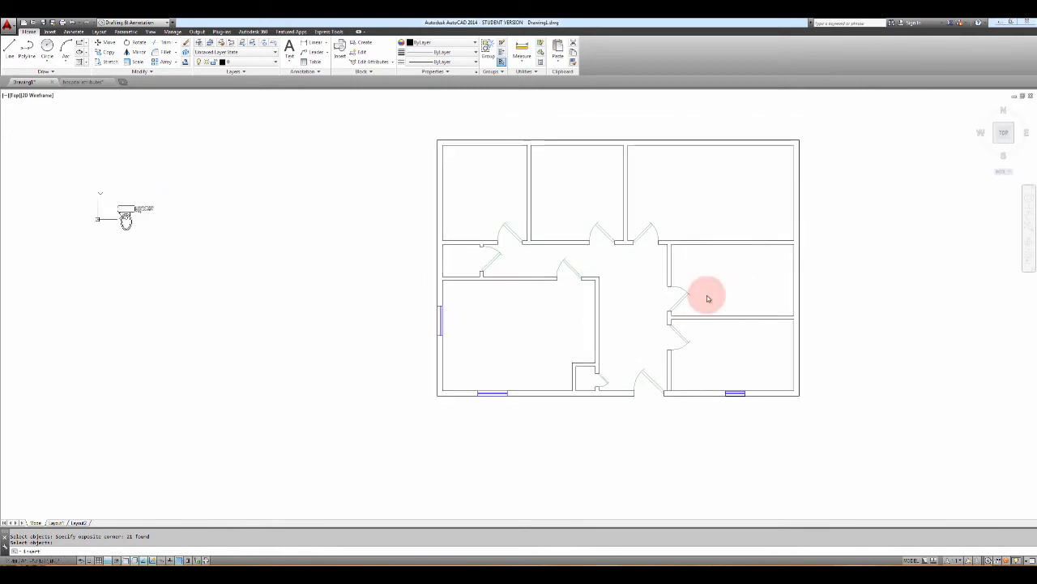
key("Return")
left_click(689, 157)
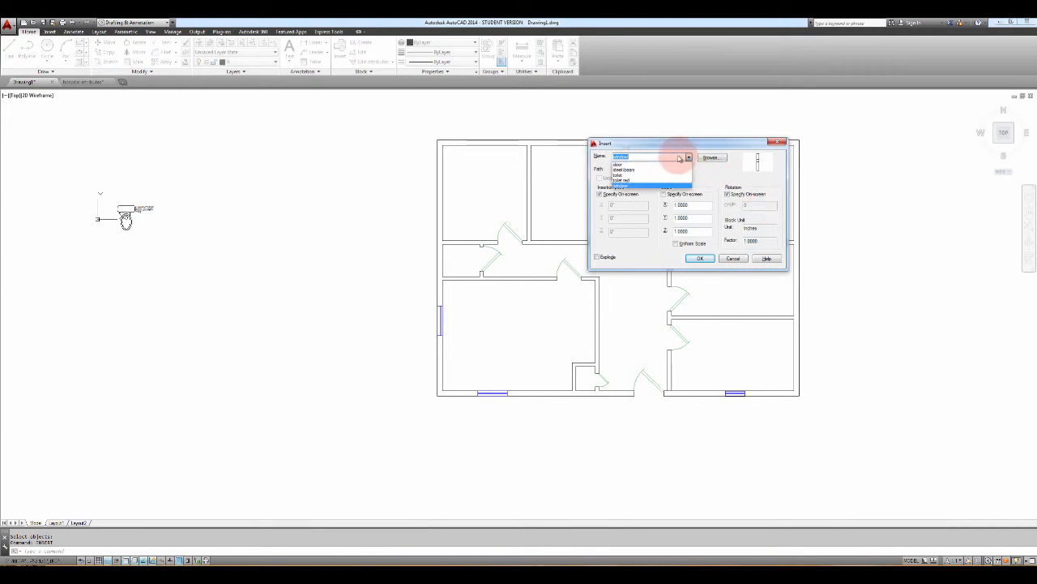
left_click(620, 174)
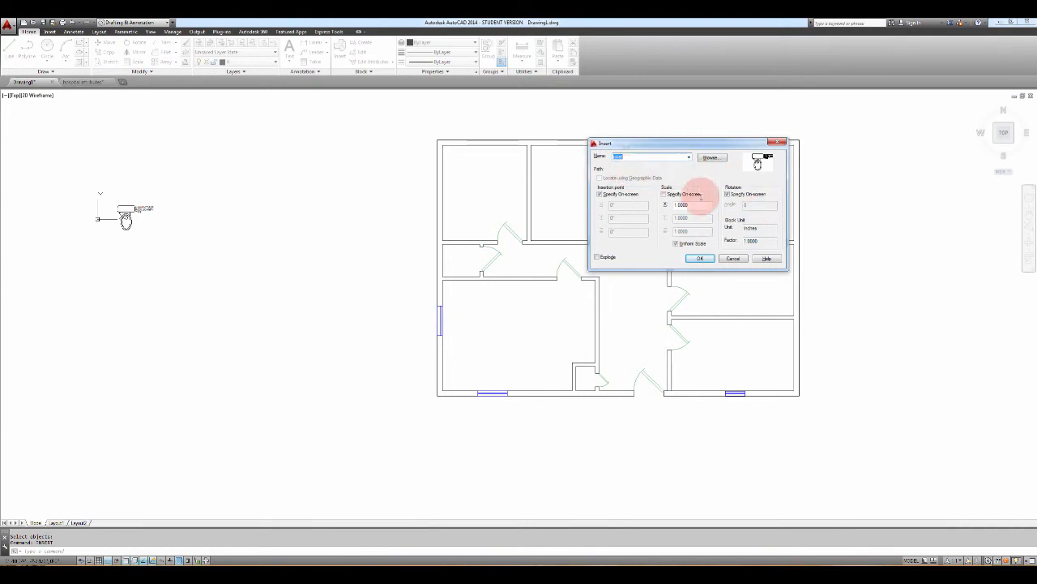
left_click(701, 257)
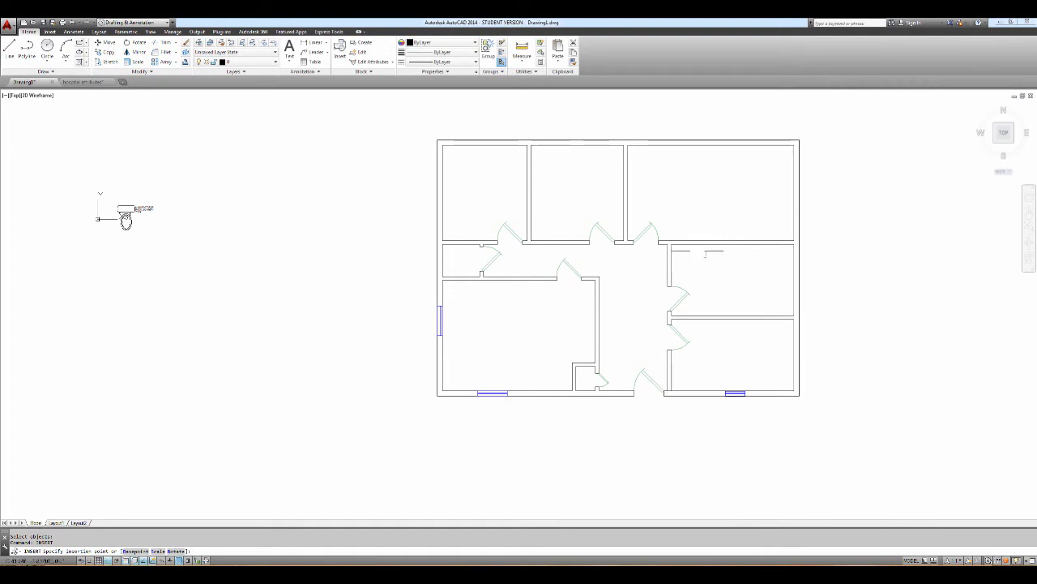
scroll(698, 251, "up", 5)
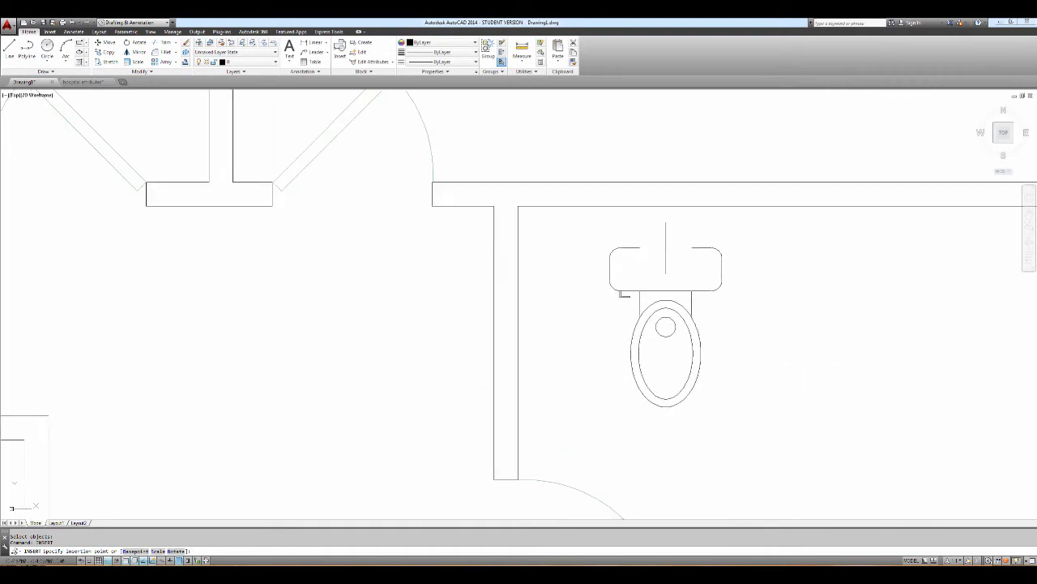
scroll(669, 244, "down", 4)
scroll(665, 247, "up", 2)
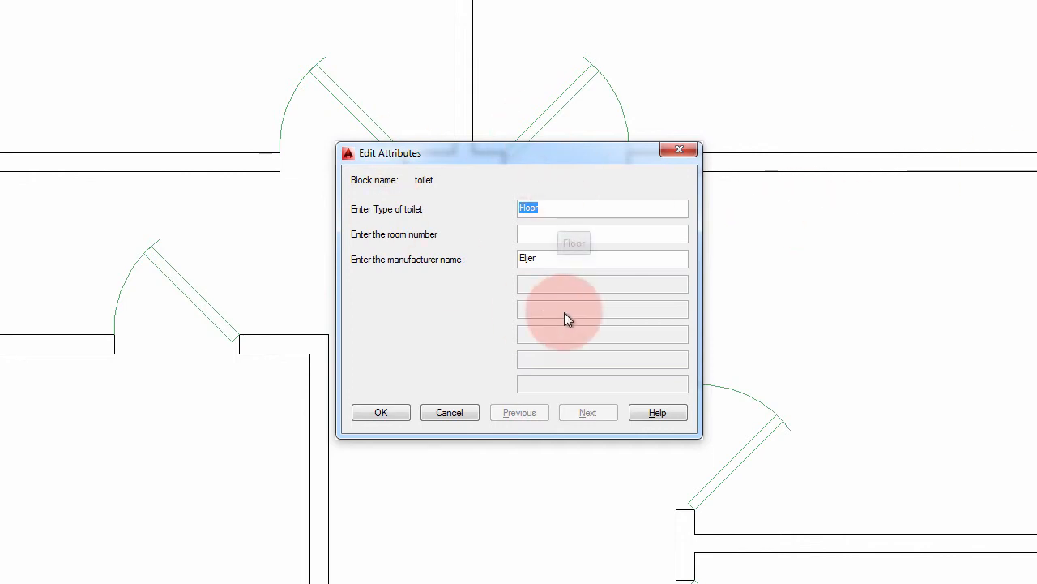
Set the inserted toilet's room number to 101, keeping type Floor and manufacturer Eljer.
left_click(543, 209)
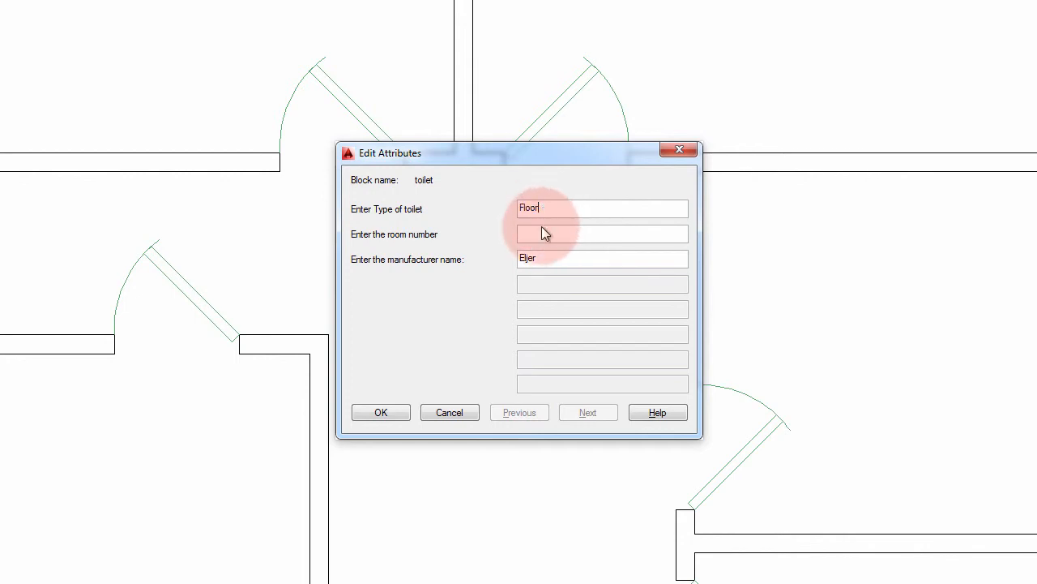
left_click(566, 234)
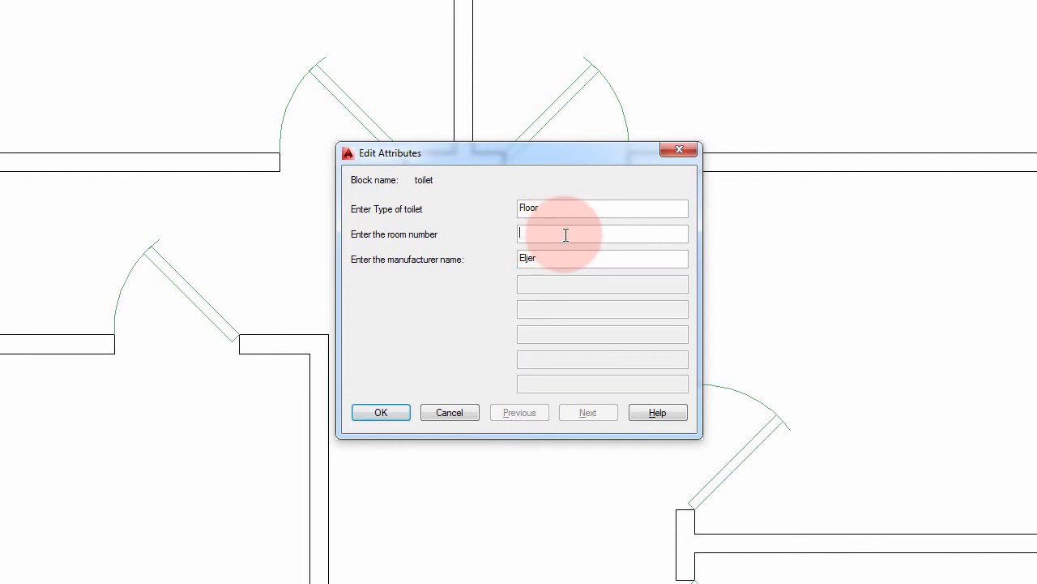
type("101")
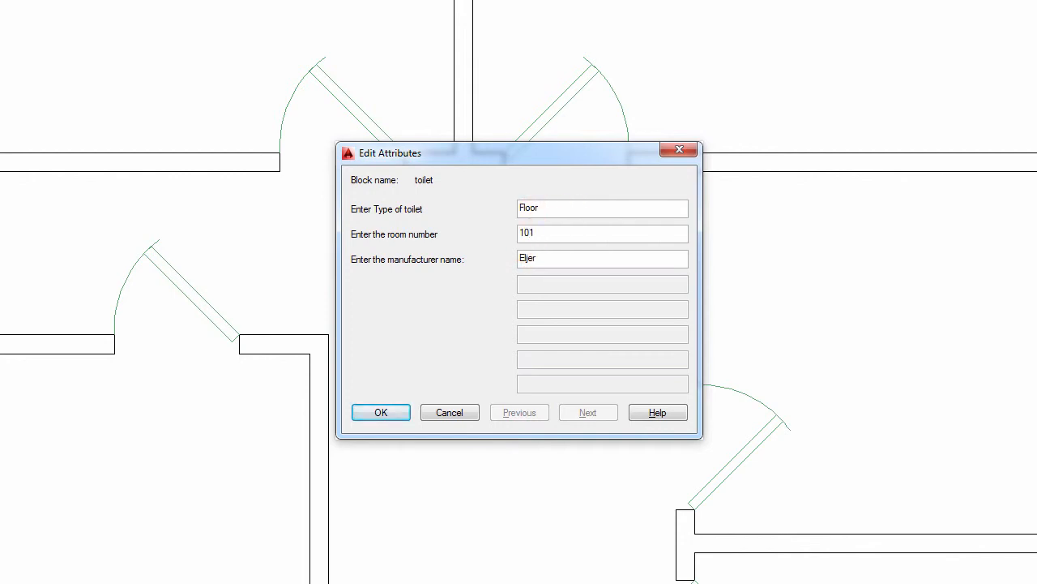
left_click(558, 259)
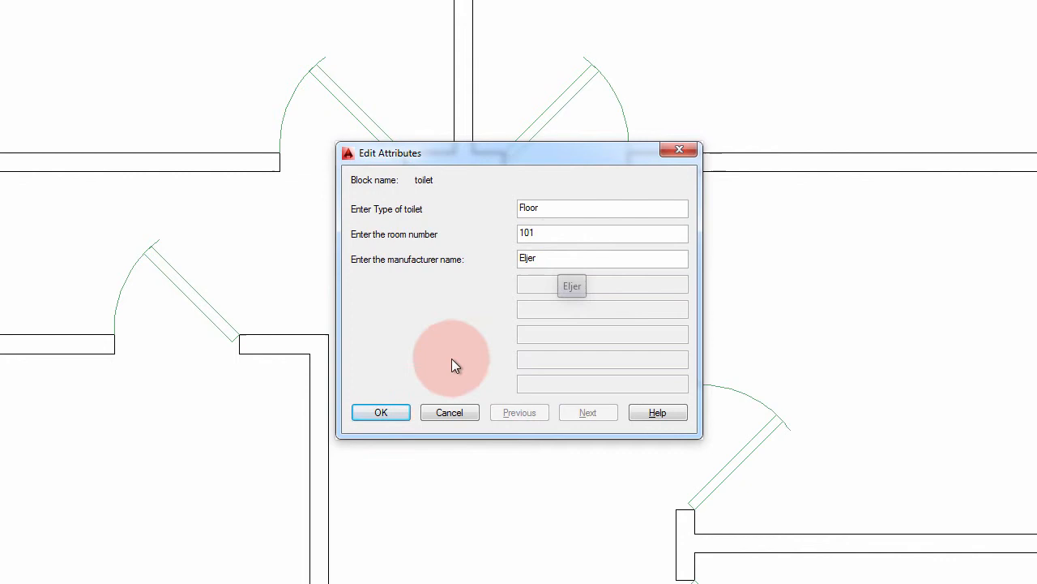
left_click(397, 413)
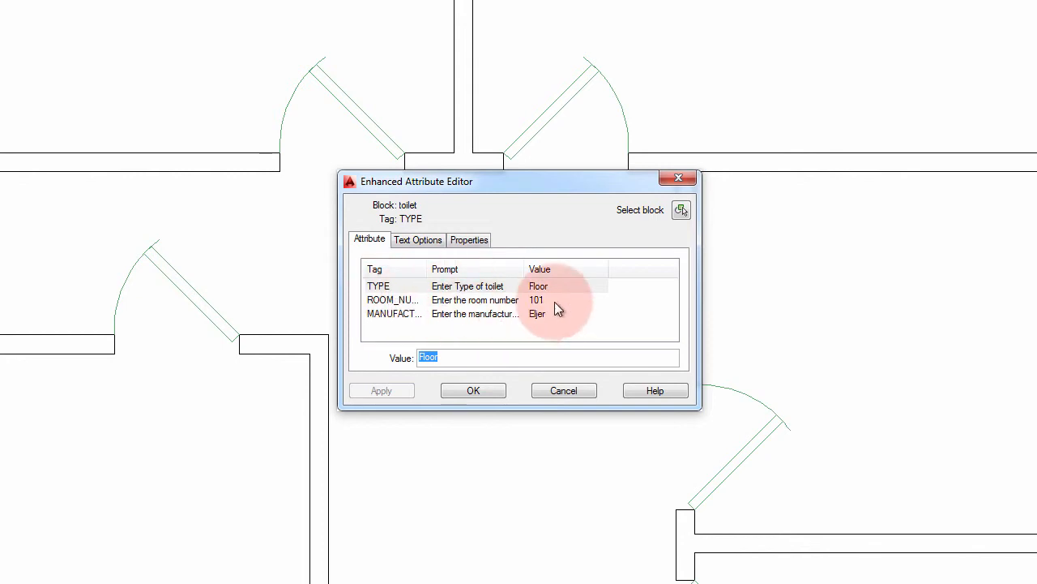
Review the placed toilet's attribute values in the Enhanced Attribute Editor and again with the ATTEDIT command.
left_click(490, 389)
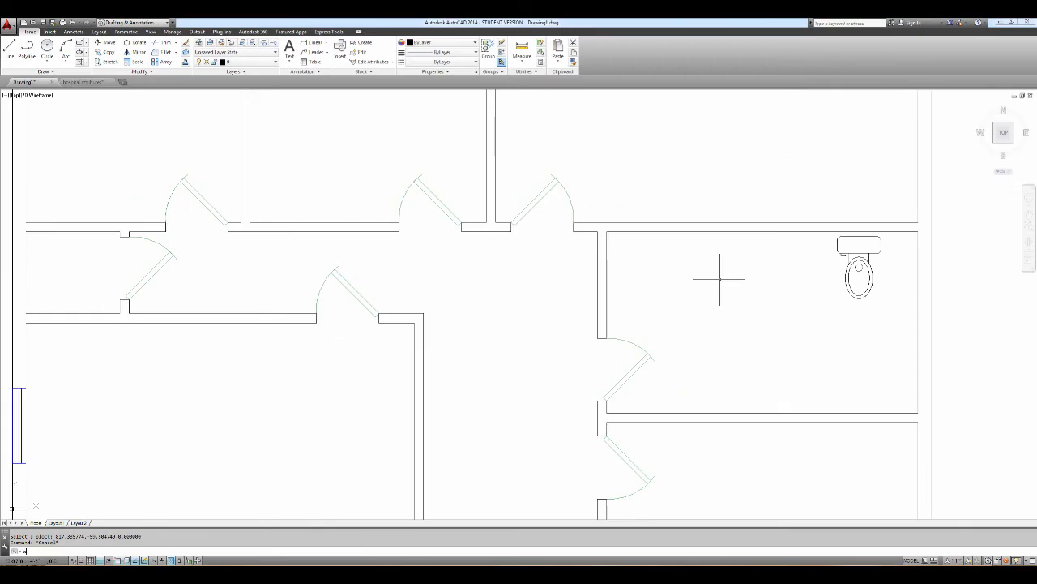
type("ttedit")
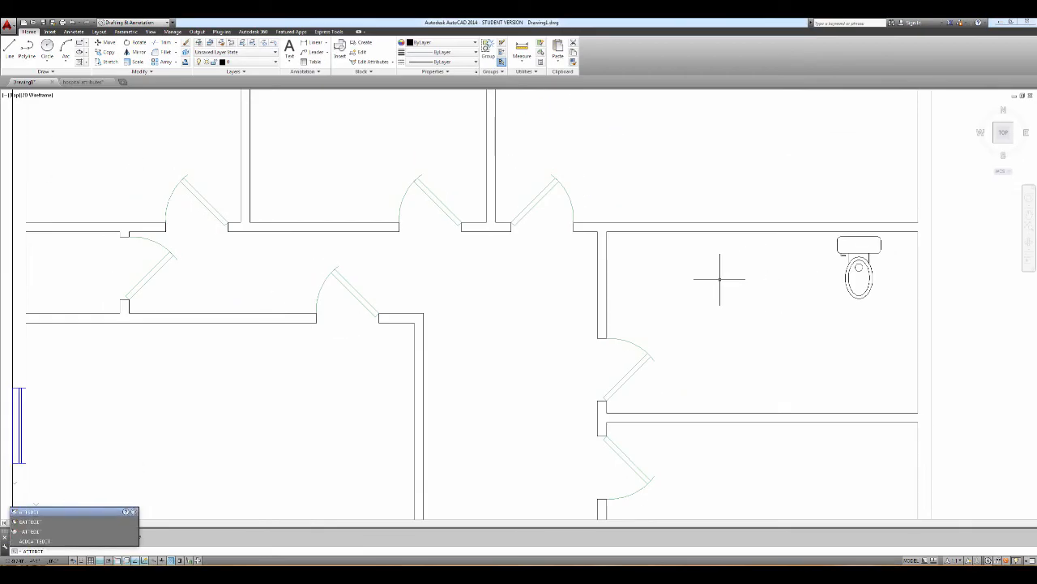
key("Return")
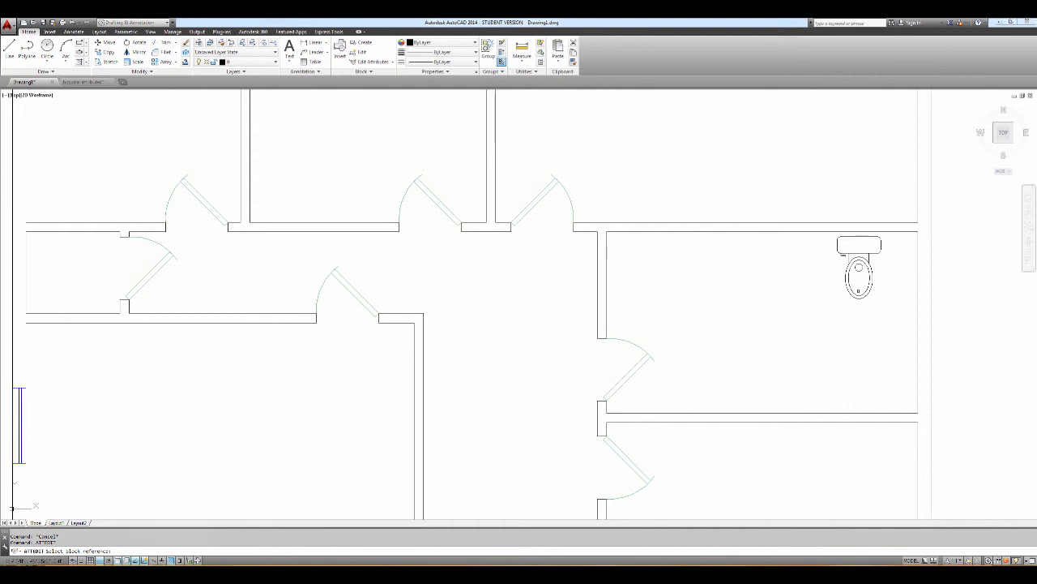
left_click(858, 277)
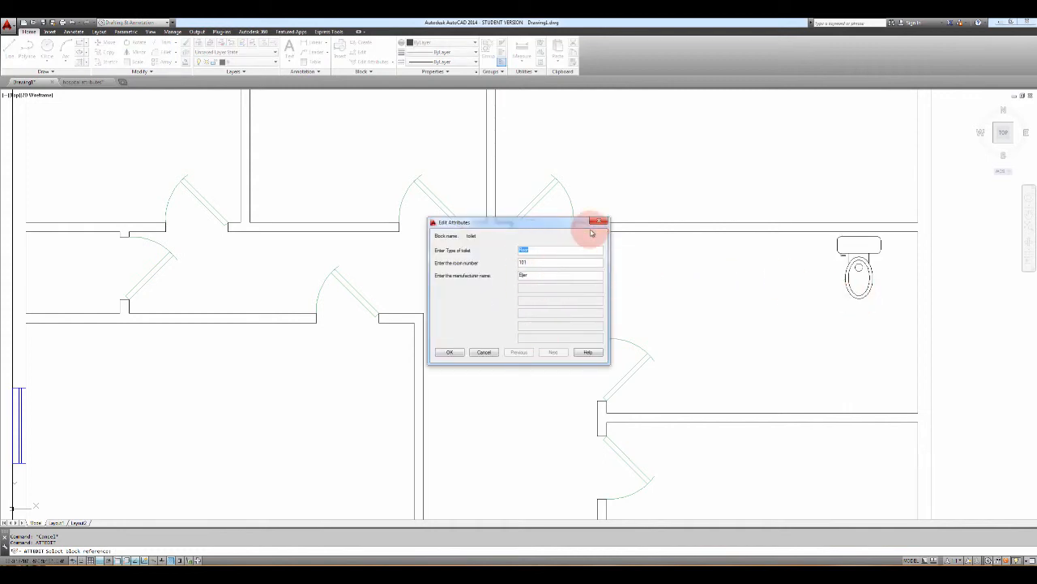
left_click(600, 221)
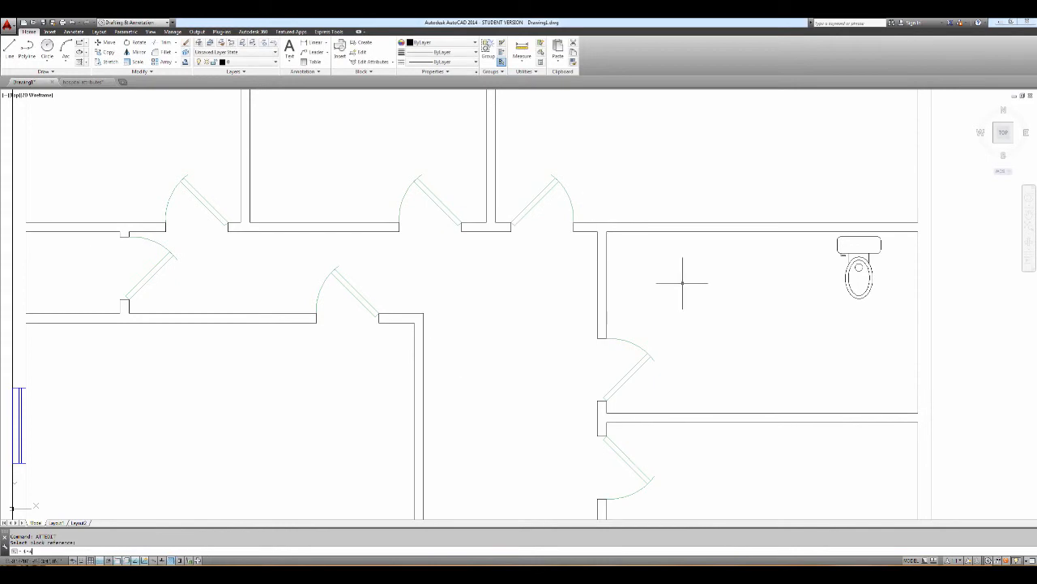
Insert a second toilet block unrotated at scale 1 along the same wall, left of the first toilet.
key("Return")
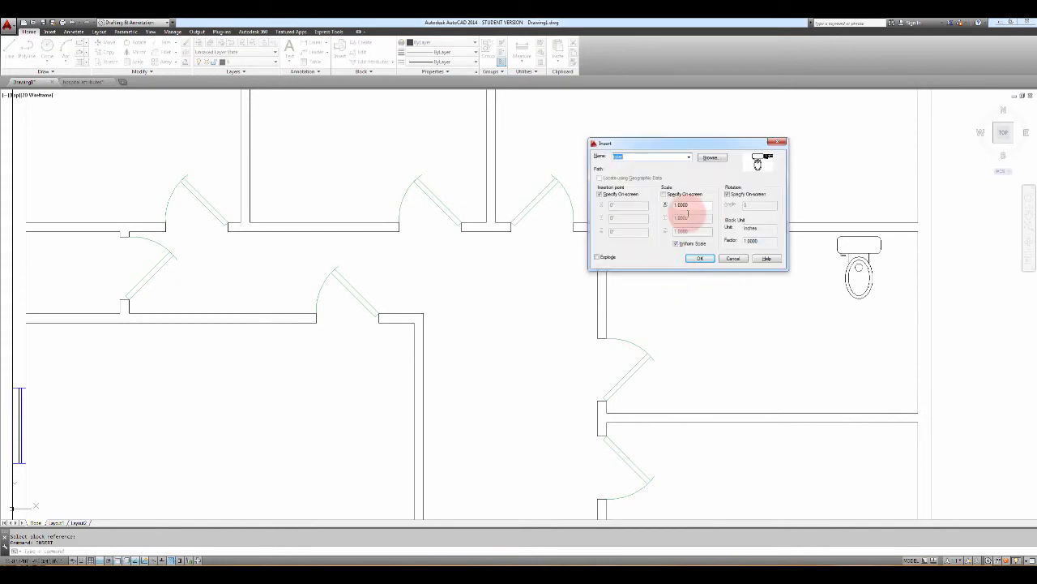
left_click(701, 258)
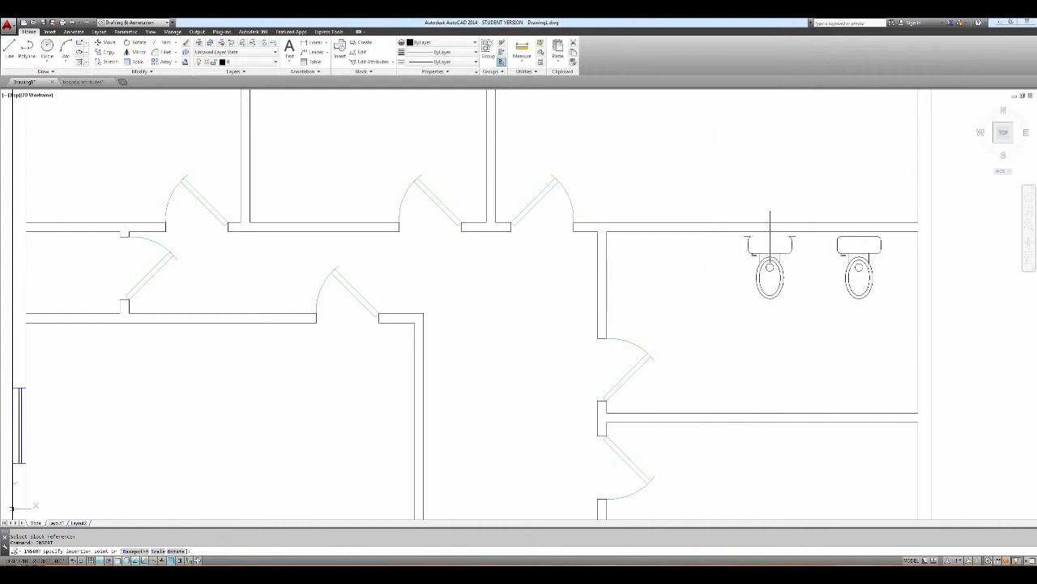
left_click(770, 241)
left_click(790, 242)
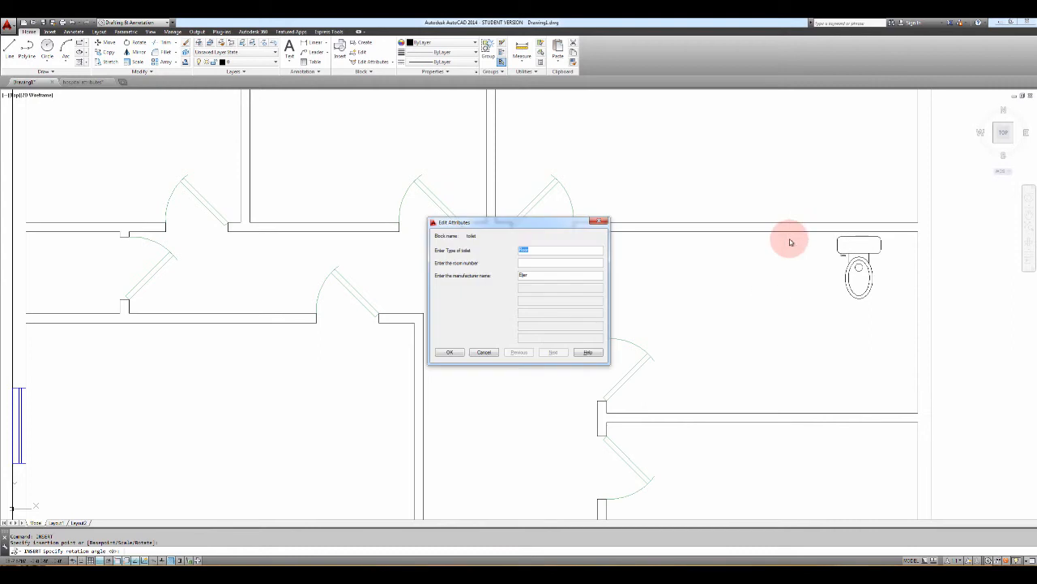
Fill in the second toilet's attributes with type wall, room number 101 and manufacturer junk.
type("W")
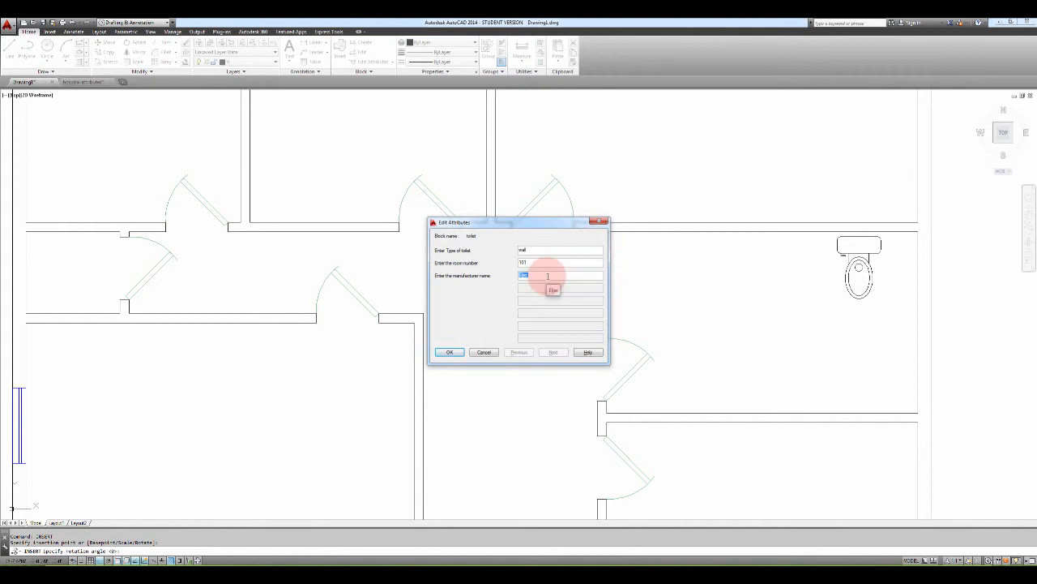
type("ju")
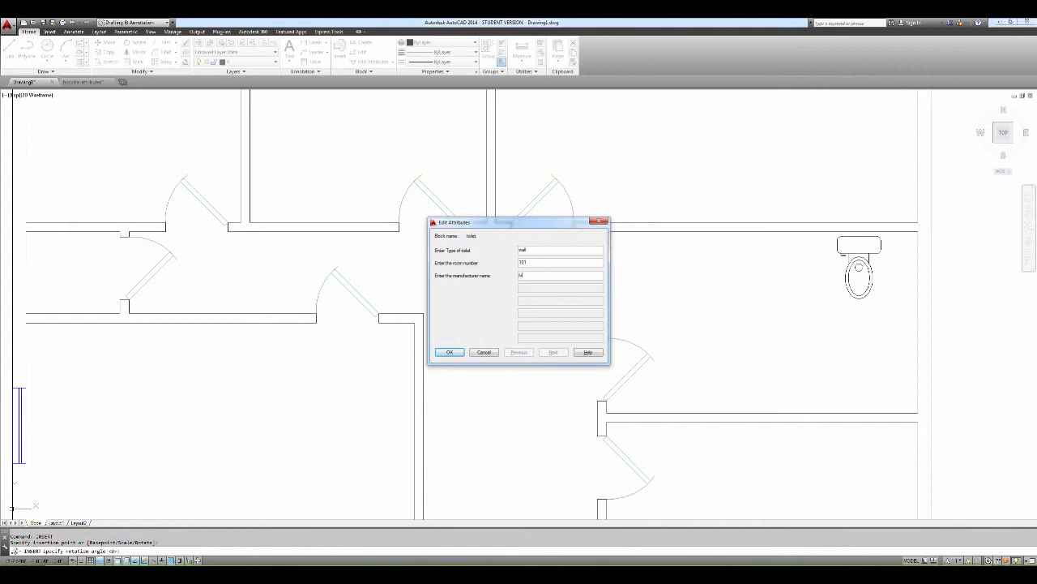
type("nk")
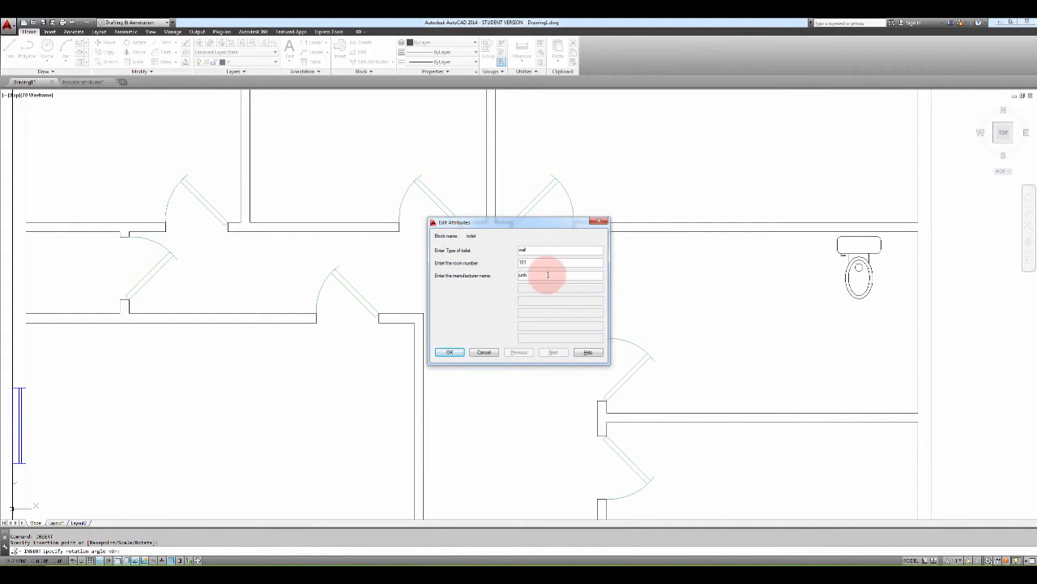
left_click(450, 351)
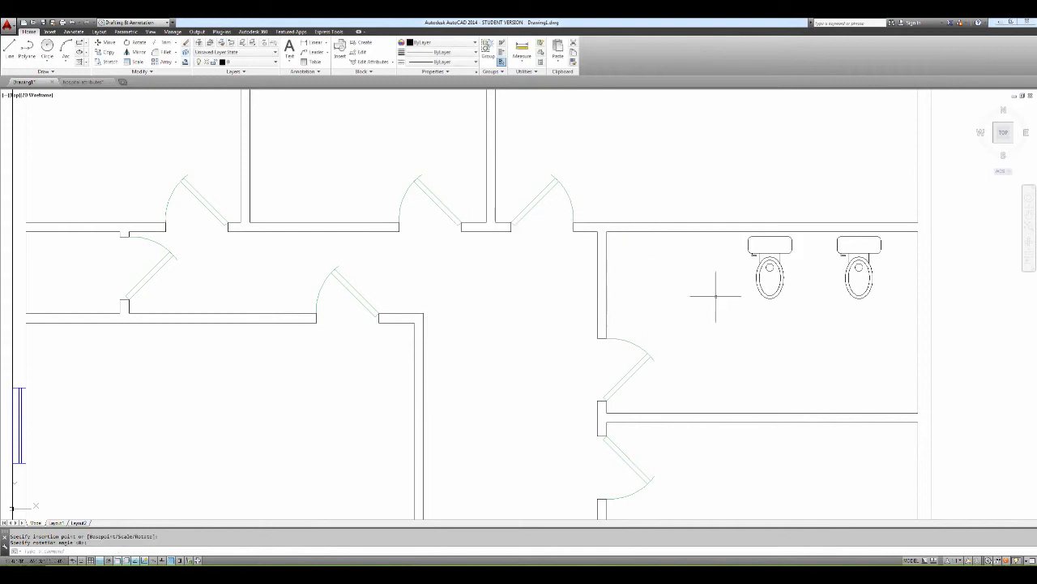
Look over the floor plan with both toilets, check the hospital attributes drawing, and return to the floor plan drawing.
scroll(716, 296, "down", 6)
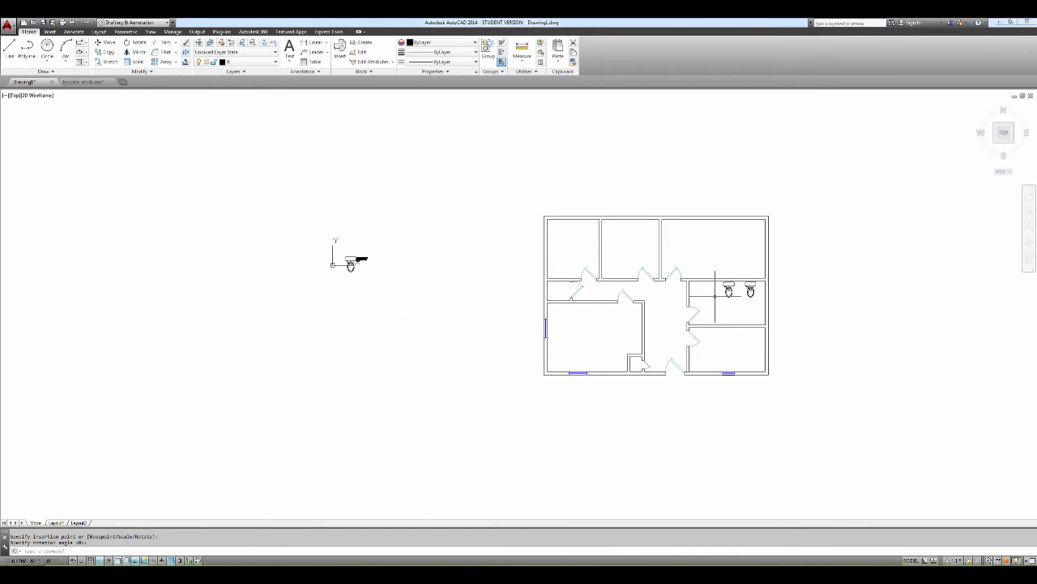
scroll(715, 296, "up", 2)
scroll(714, 296, "up", 2)
scroll(715, 296, "down", 4)
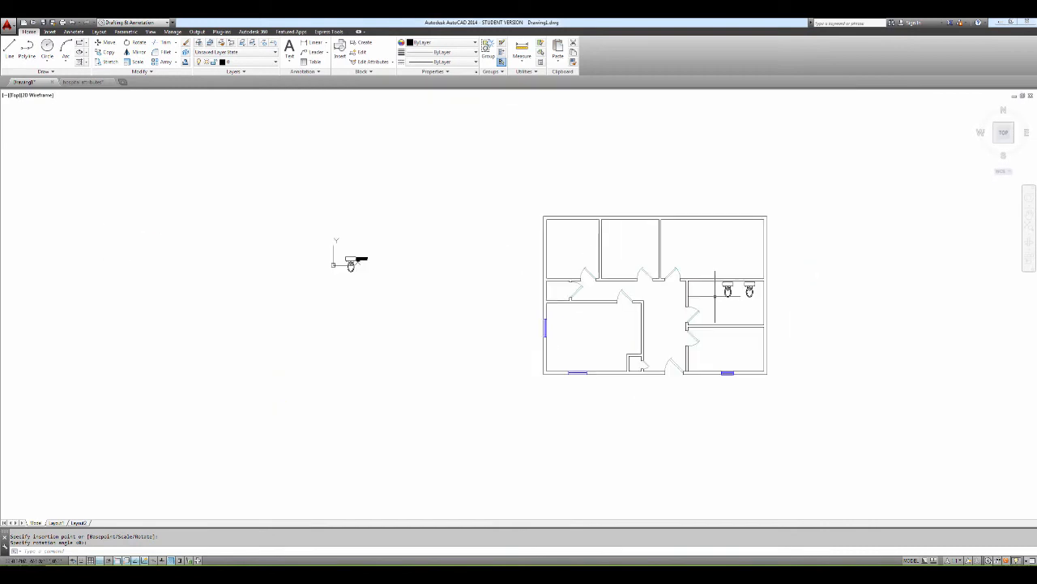
scroll(715, 296, "up", 3)
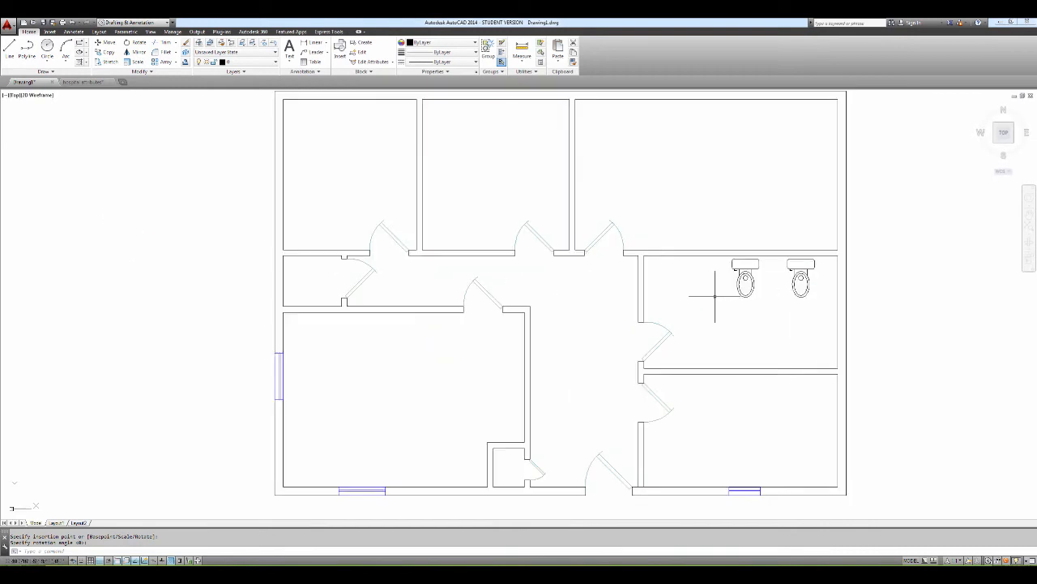
scroll(715, 296, "down", 2)
middle_click_drag(705, 297, 643, 315)
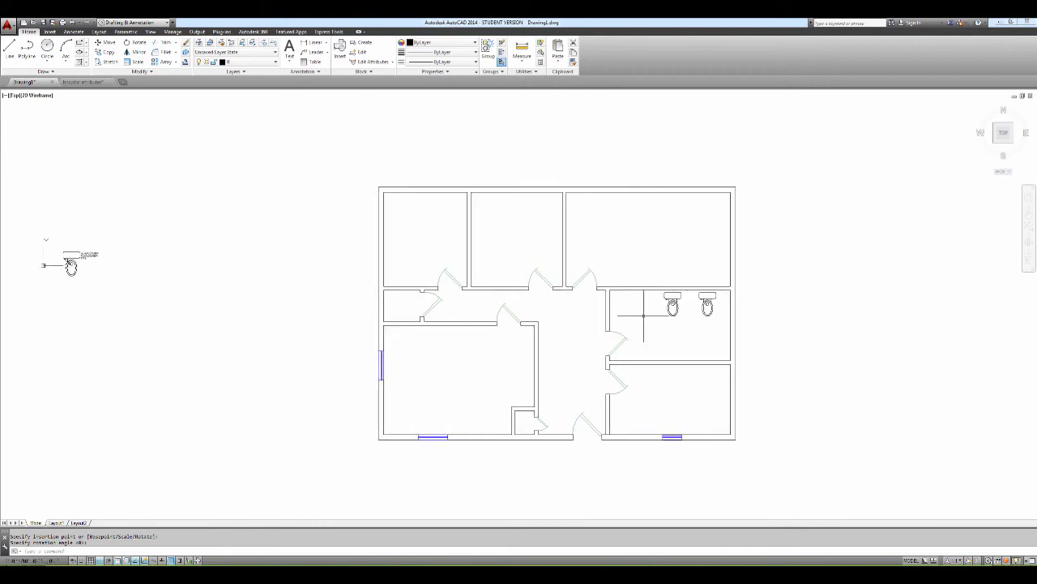
scroll(643, 316, "up", 2)
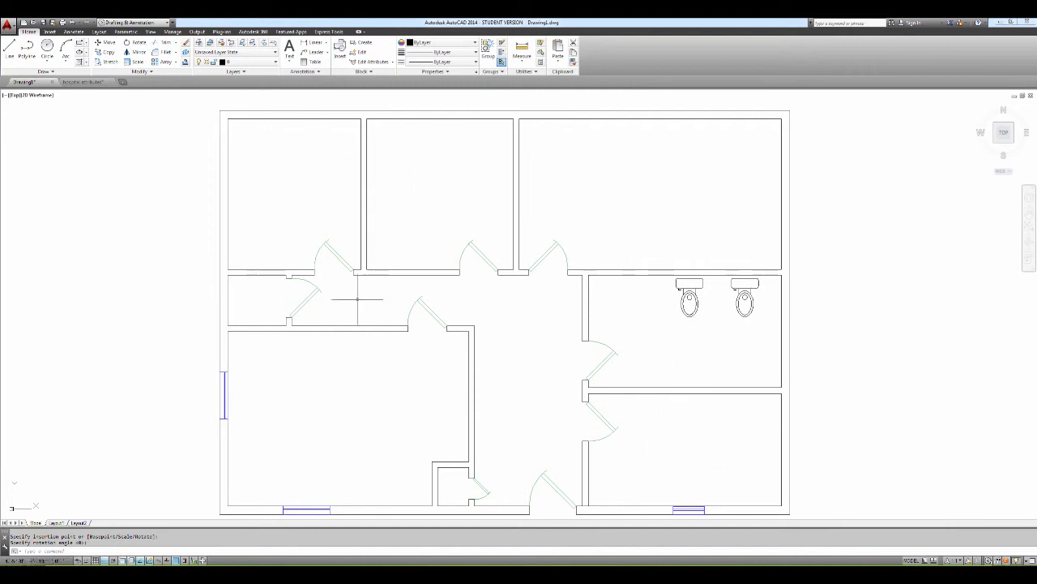
left_click(95, 82)
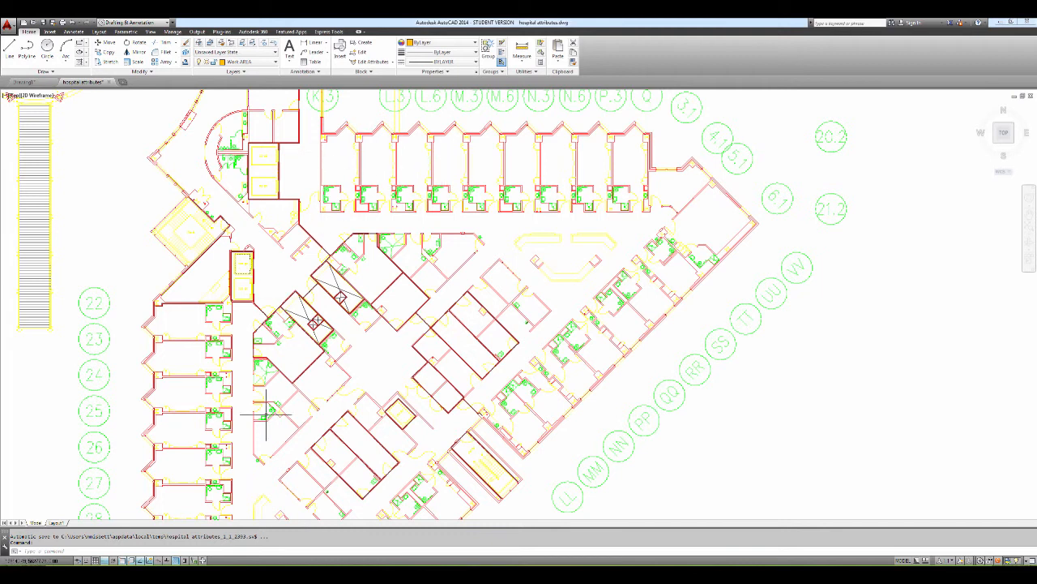
left_click(28, 81)
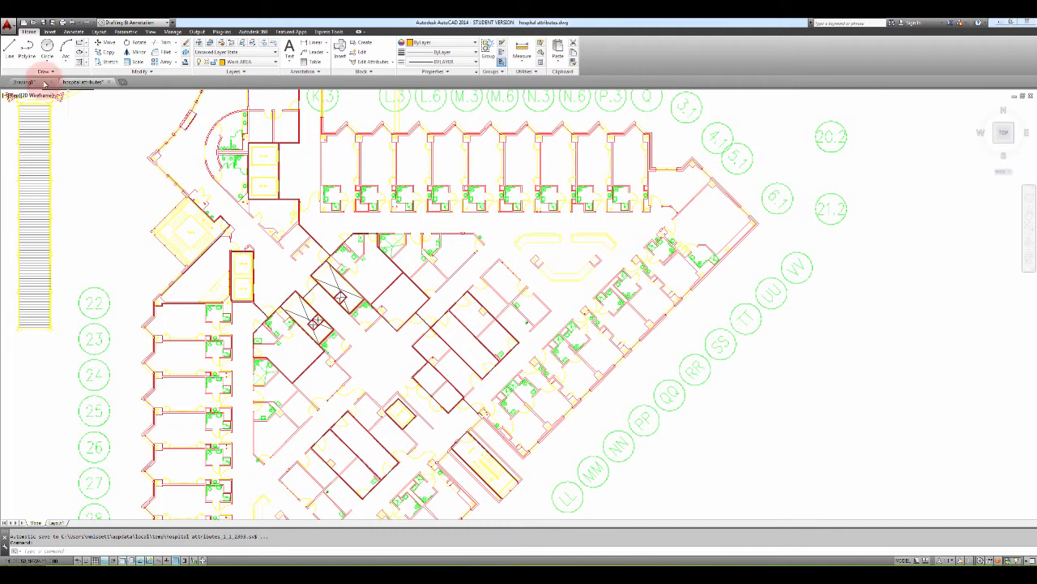
Draw a small horizontal rectangle in the middle of the room directly below the toilet room.
scroll(328, 204, "down", 3)
scroll(329, 204, "up", 4)
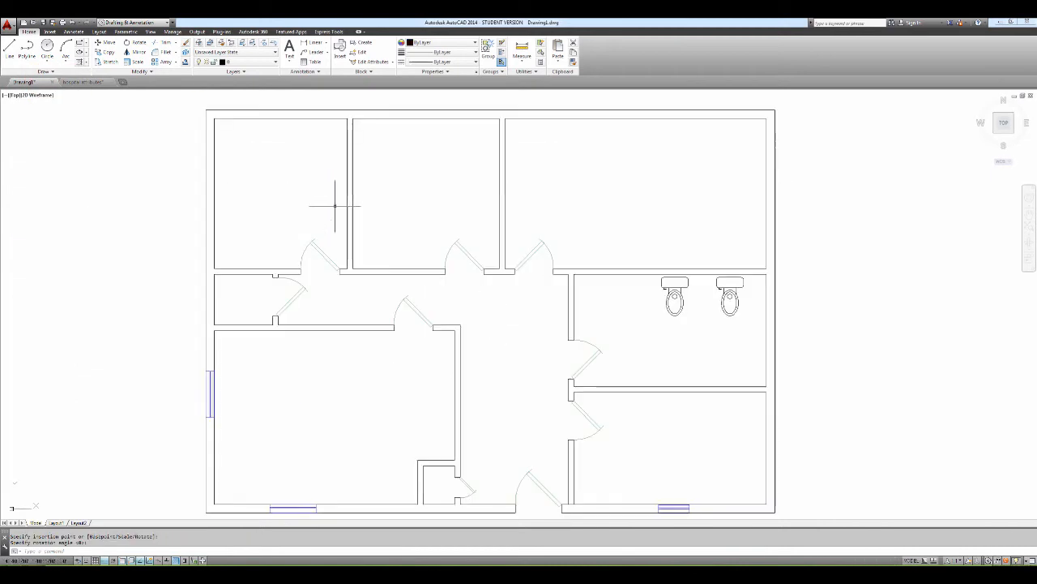
middle_click_drag(552, 290, 472, 261)
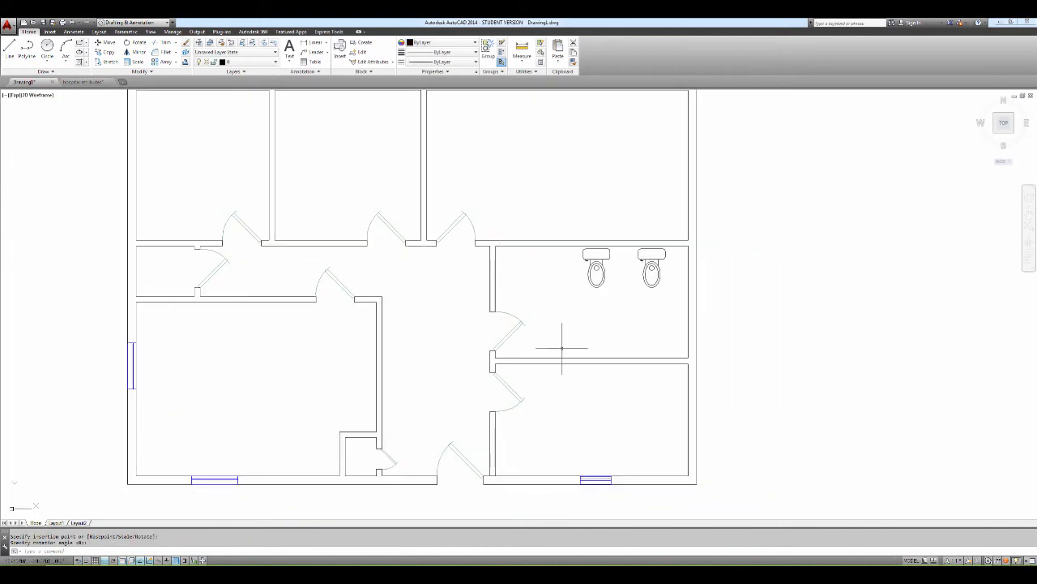
left_click(80, 42)
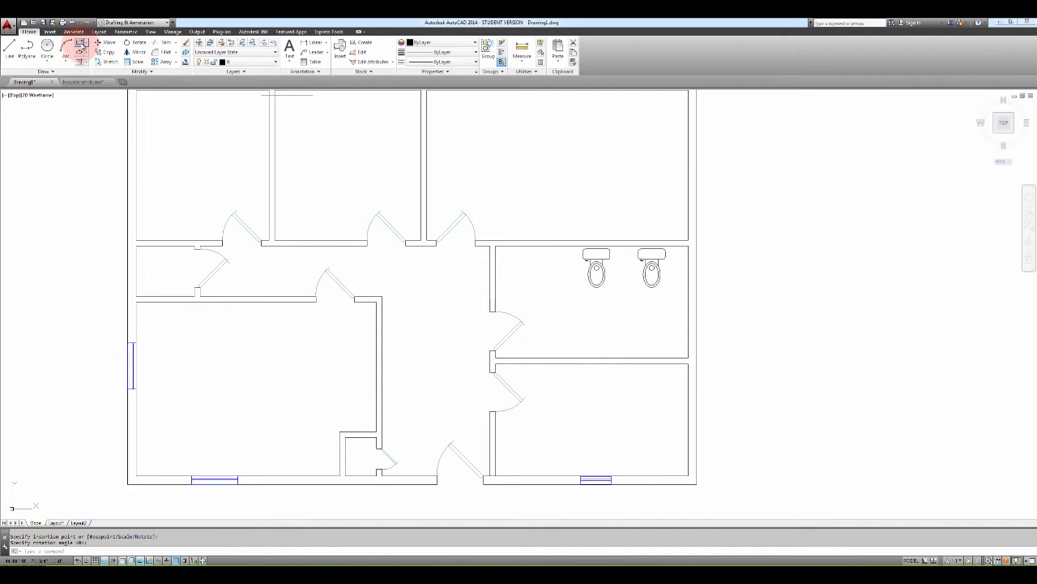
left_click(576, 406)
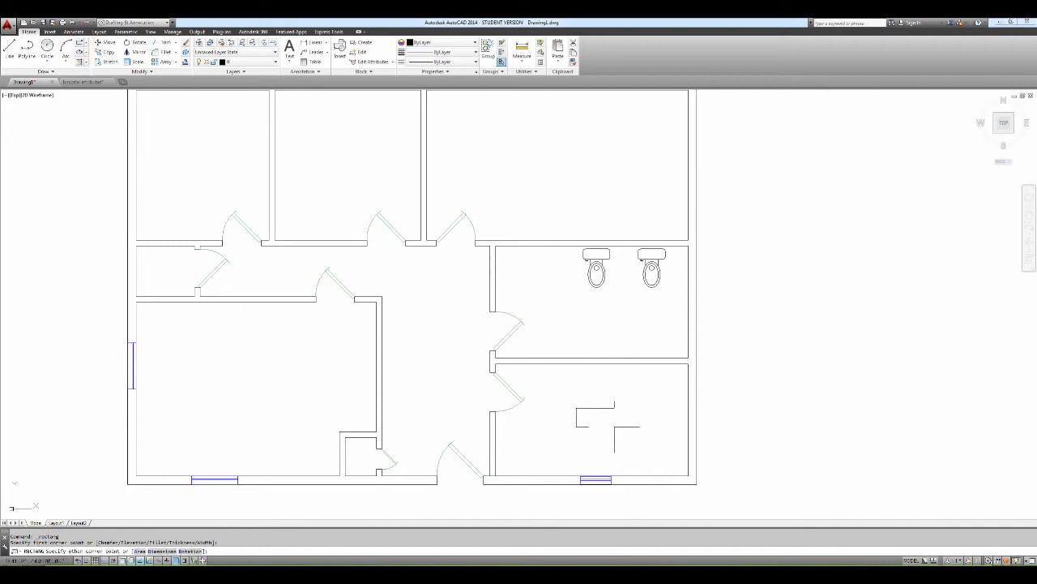
left_click(611, 425)
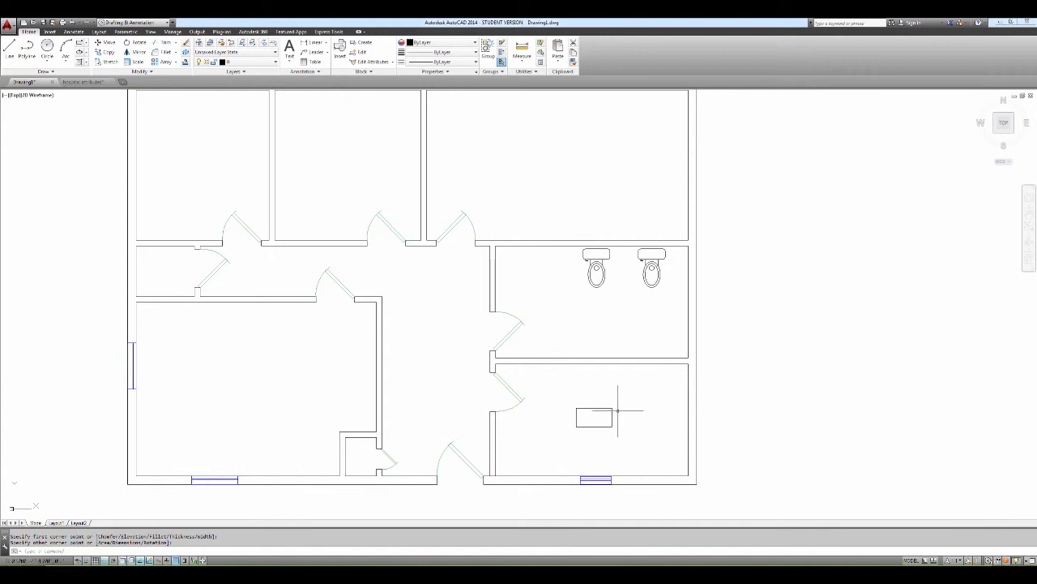
Start a new attribute definition for the rectangle with Invisible turned off and Verify turned on.
scroll(617, 411, "up", 4)
middle_click_drag(624, 413, 639, 272)
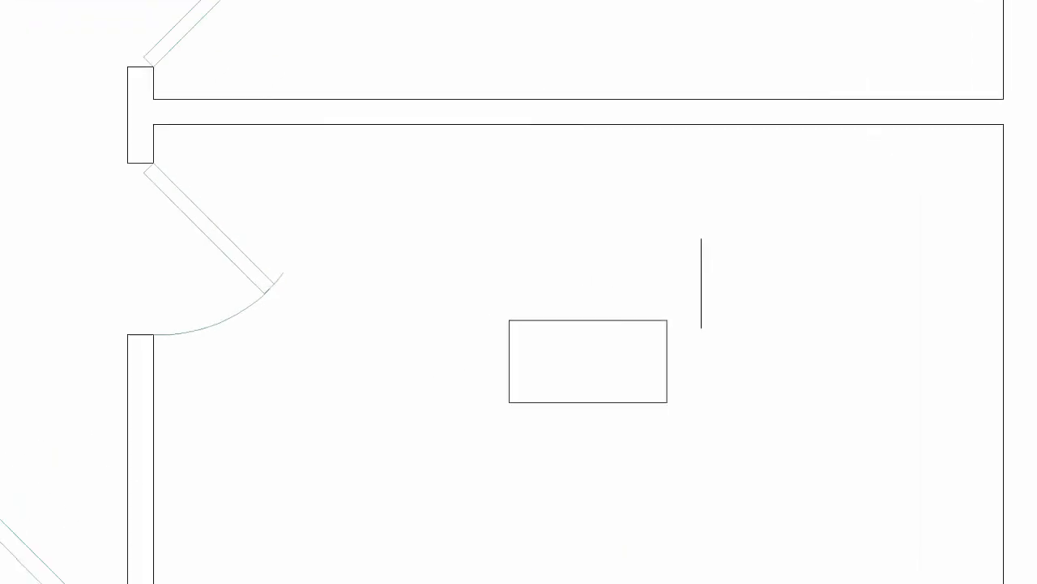
key("Return")
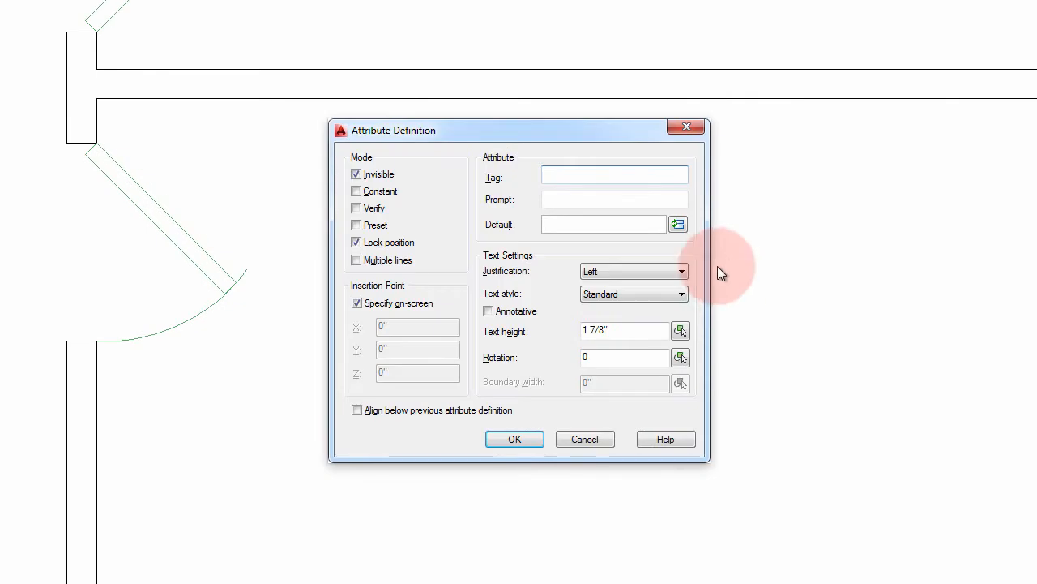
left_click(373, 176)
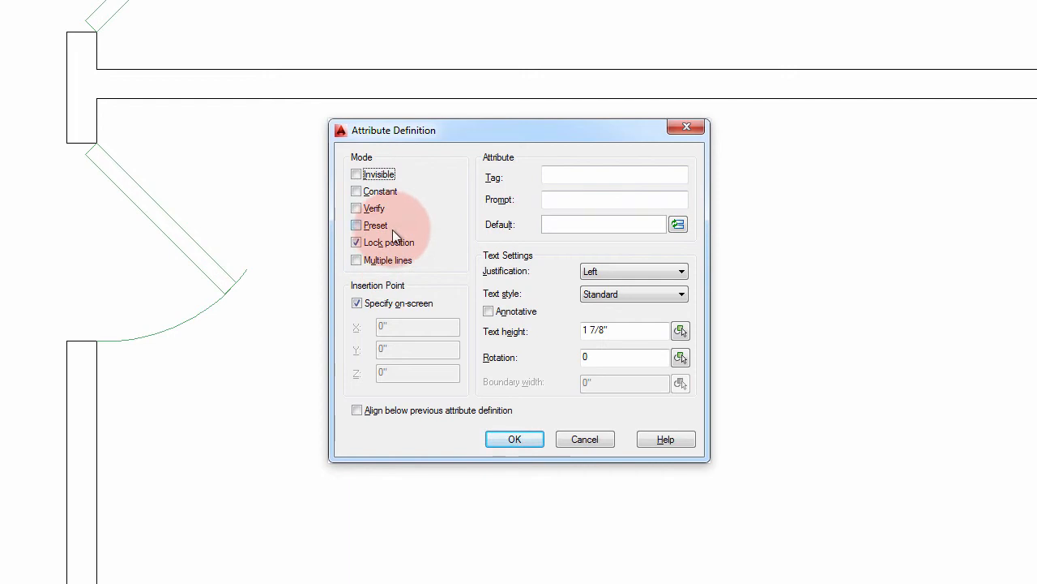
left_click(369, 209)
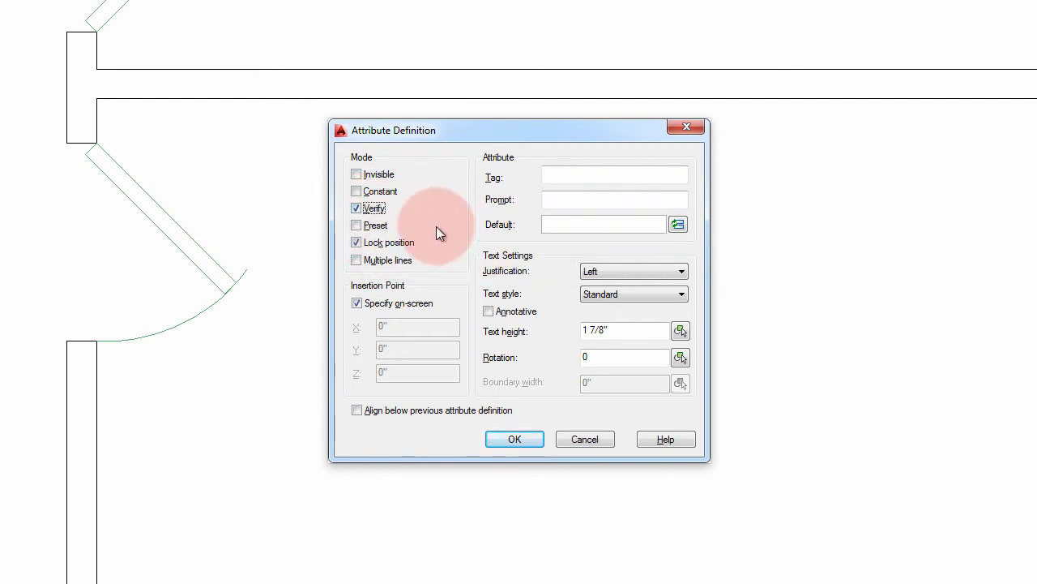
Give the attribute the tag Room_number and the prompt Enter The Room Number, leaving the default empty.
left_click(570, 176)
type("Room_number")
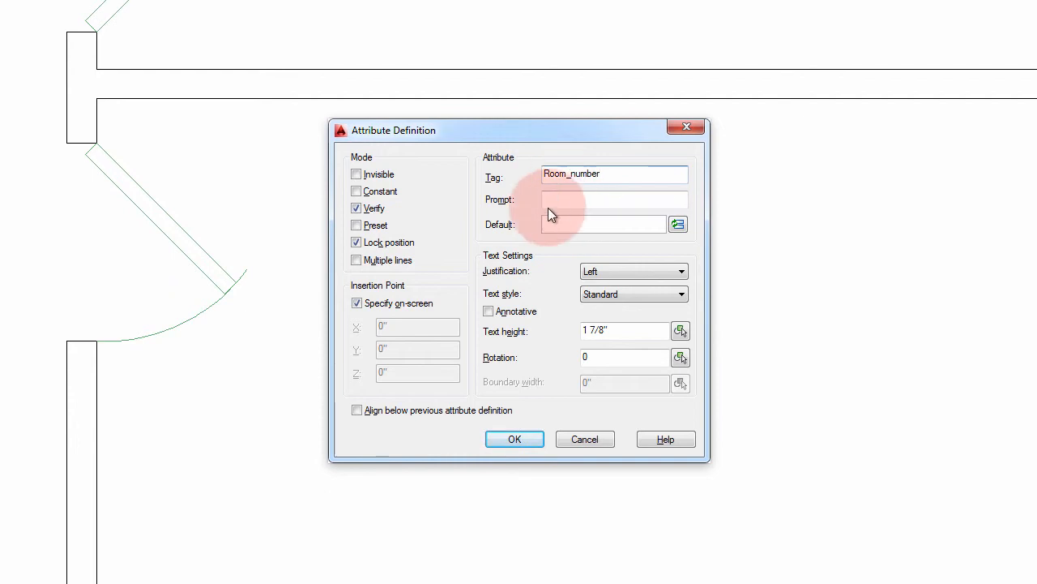
left_click(575, 201)
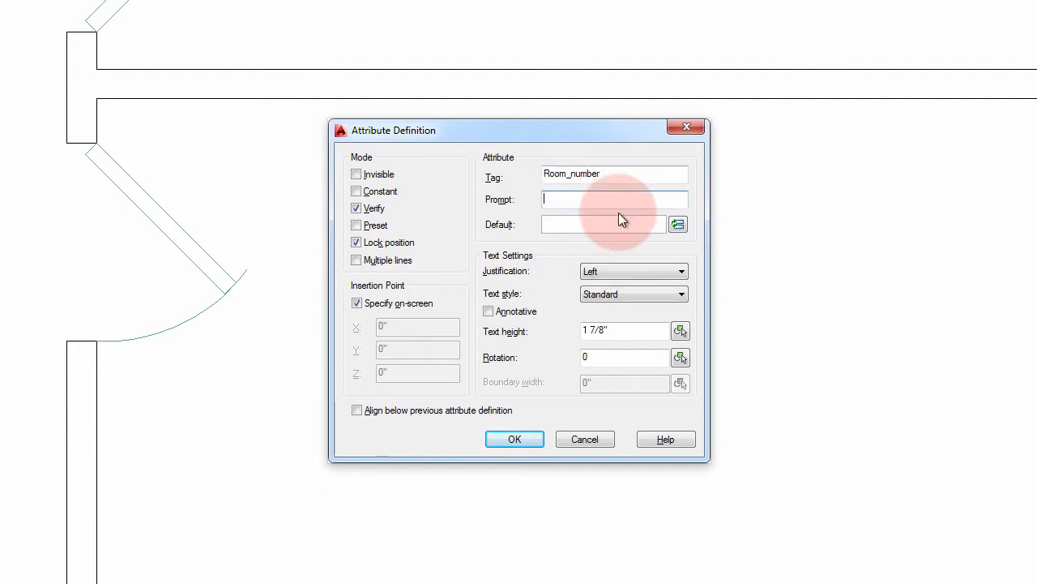
type("Enter")
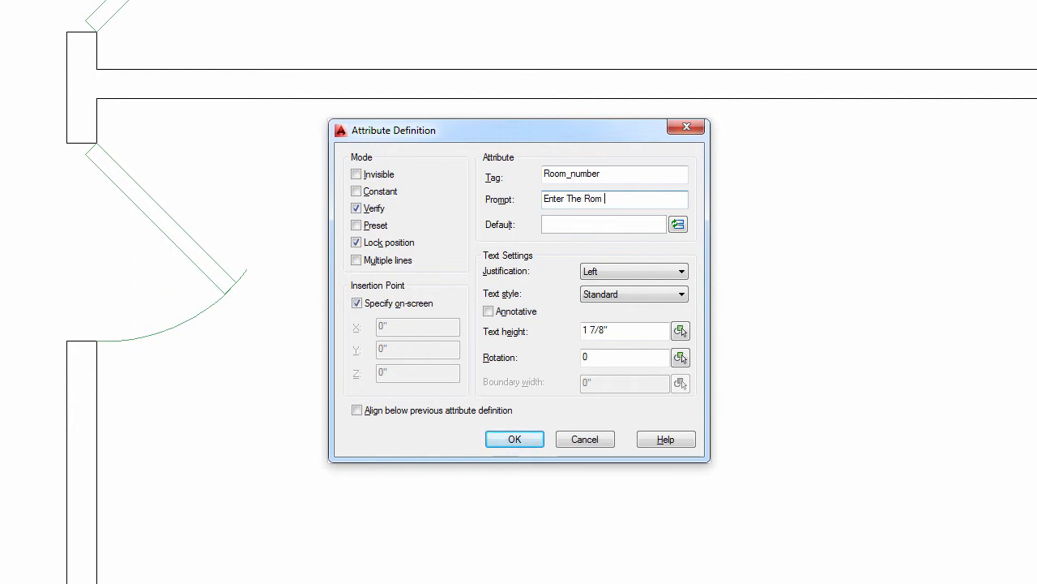
type("The Room Number")
left_click(616, 227)
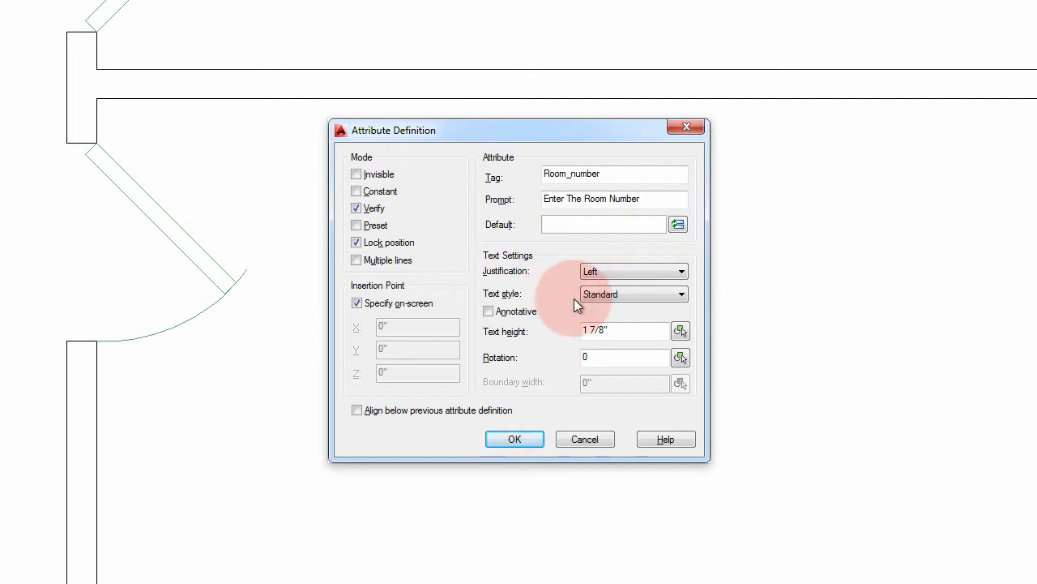
Place the attribute at the rectangle's center with Middle center justification and a text height of about 6 7/8 inches, measured inside the rectangle.
left_click(607, 271)
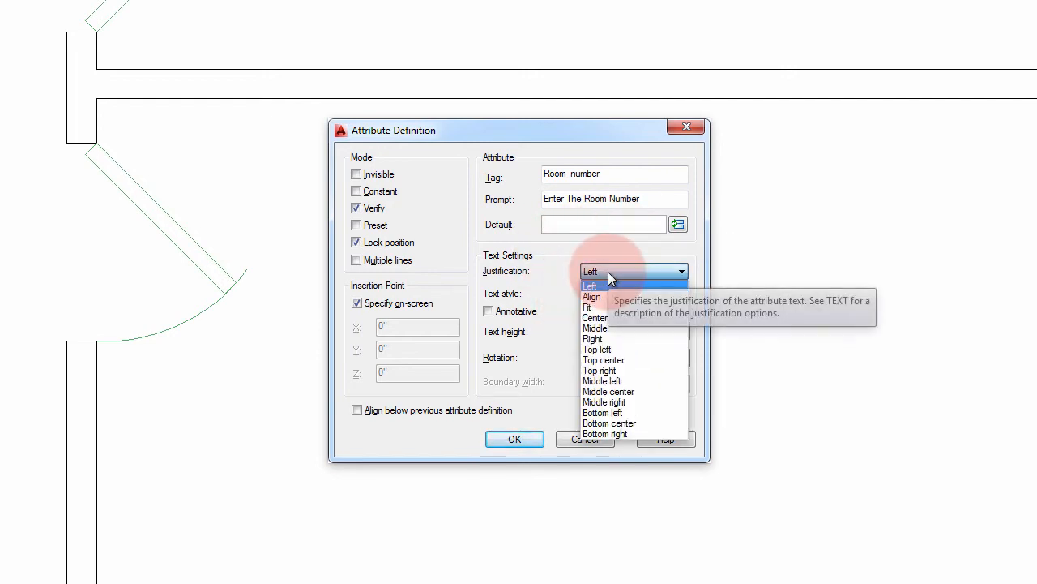
left_click(631, 394)
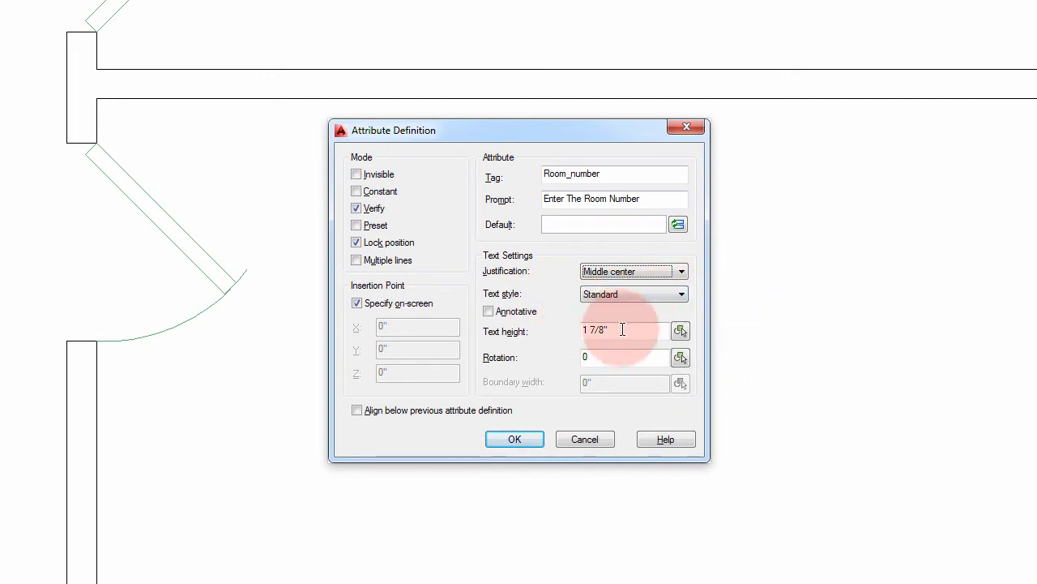
left_click(678, 332)
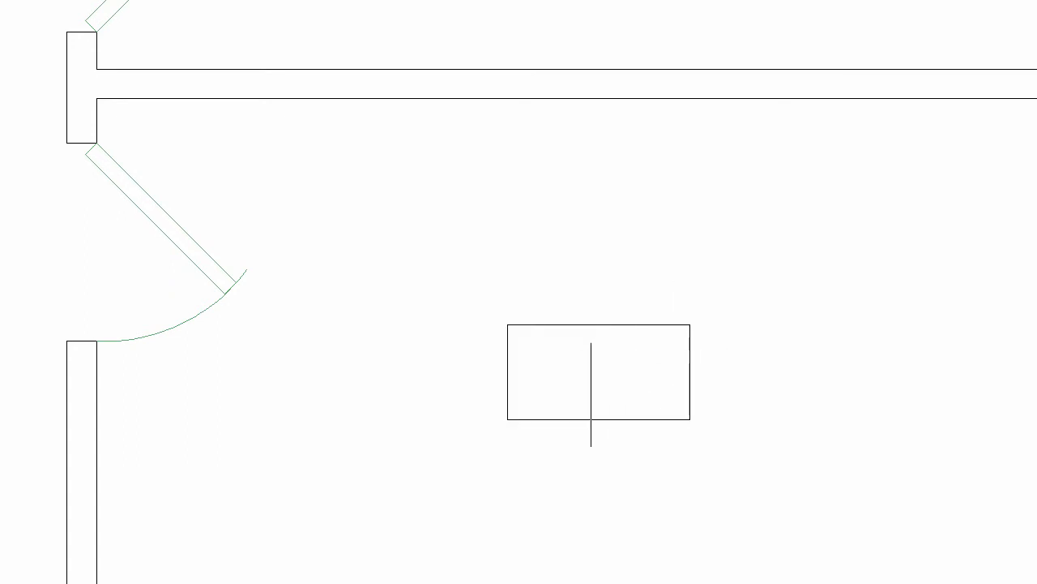
left_click(552, 394)
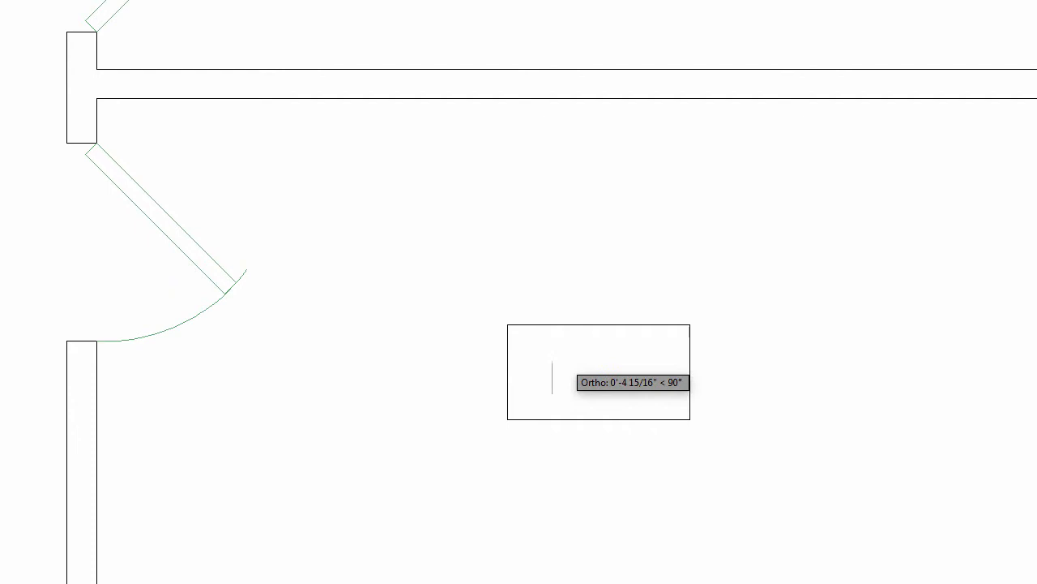
left_click(566, 350)
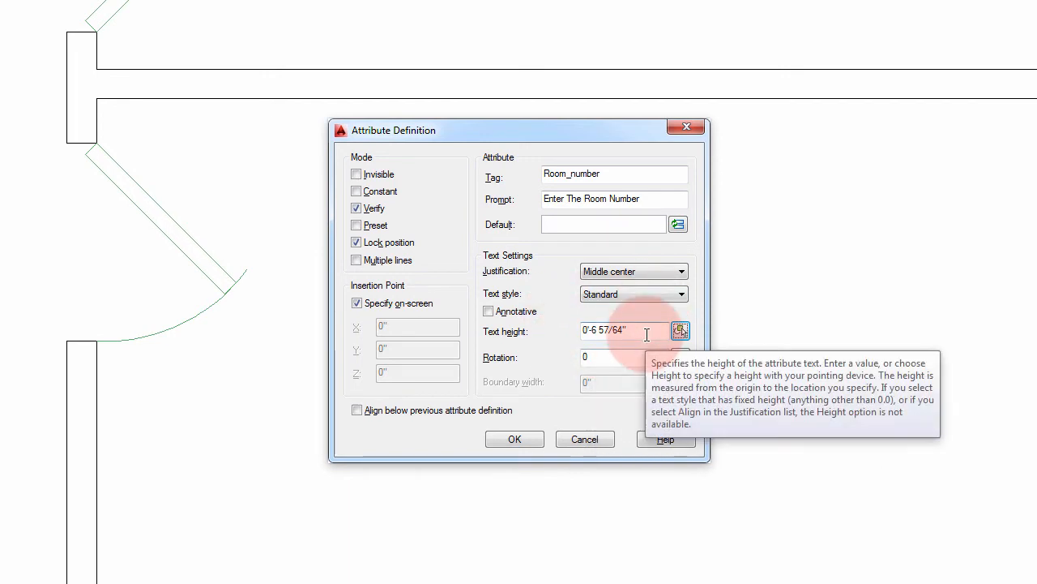
left_click(523, 435)
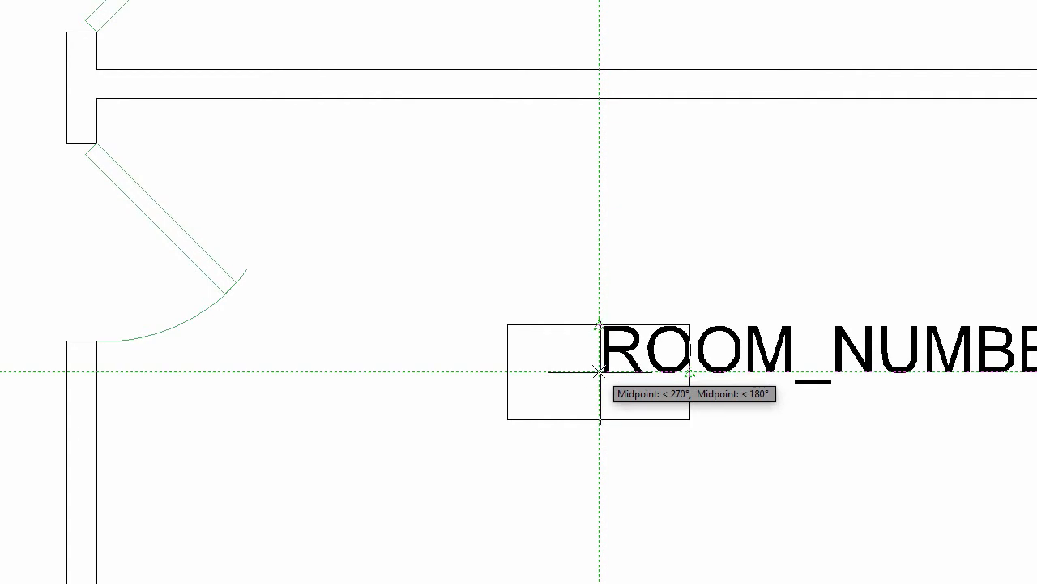
left_click(599, 372)
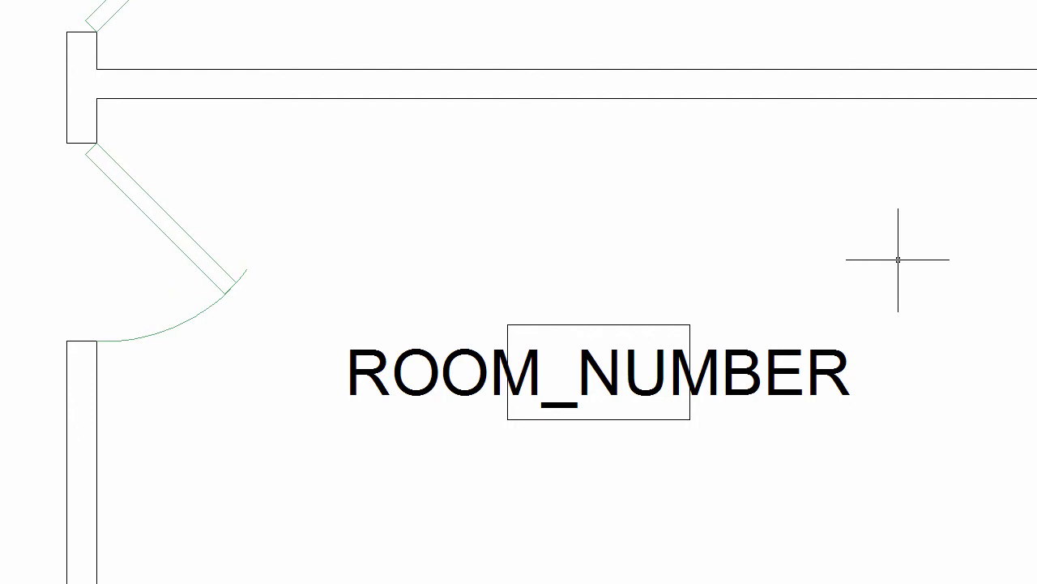
Start a block definition named room number with its base point at the center of the rectangle.
type("b")
key("Return")
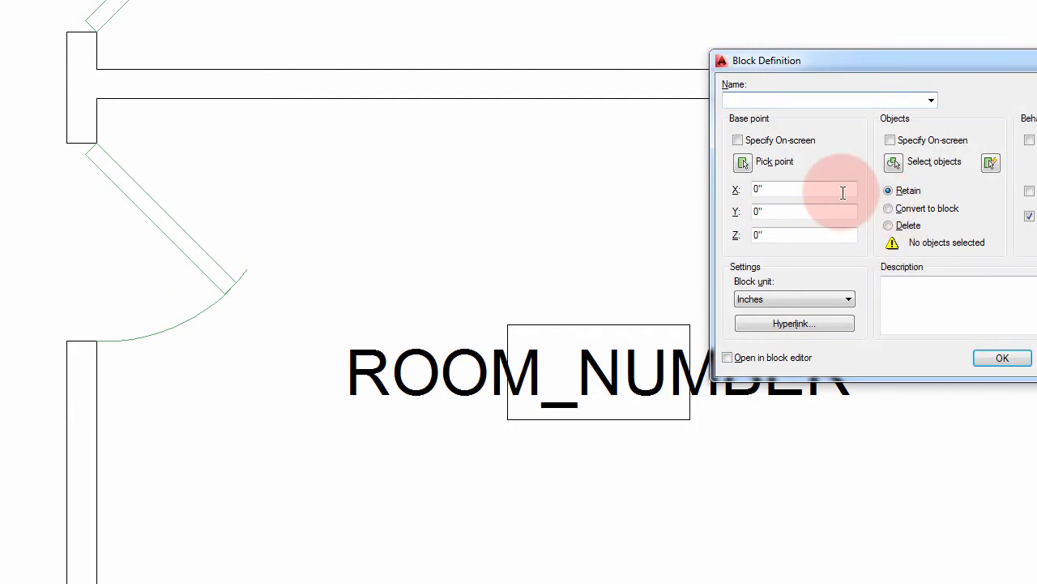
left_click(787, 101)
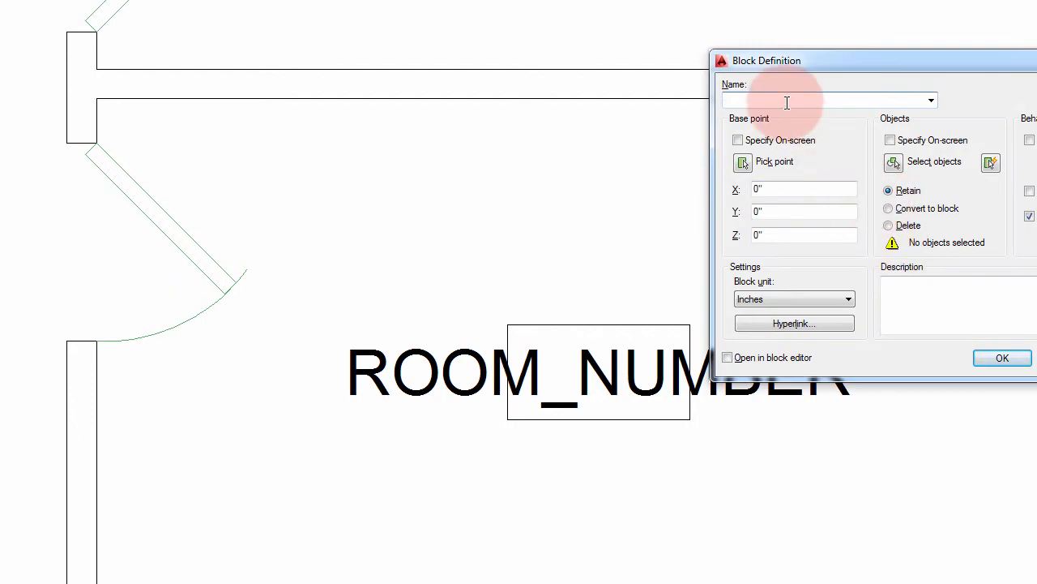
type("room number")
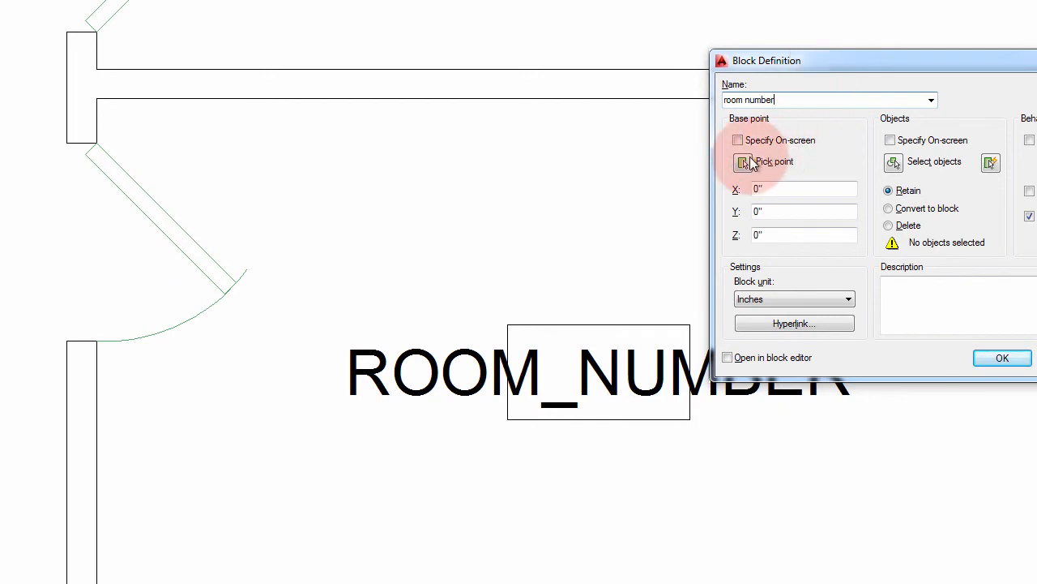
left_click(742, 161)
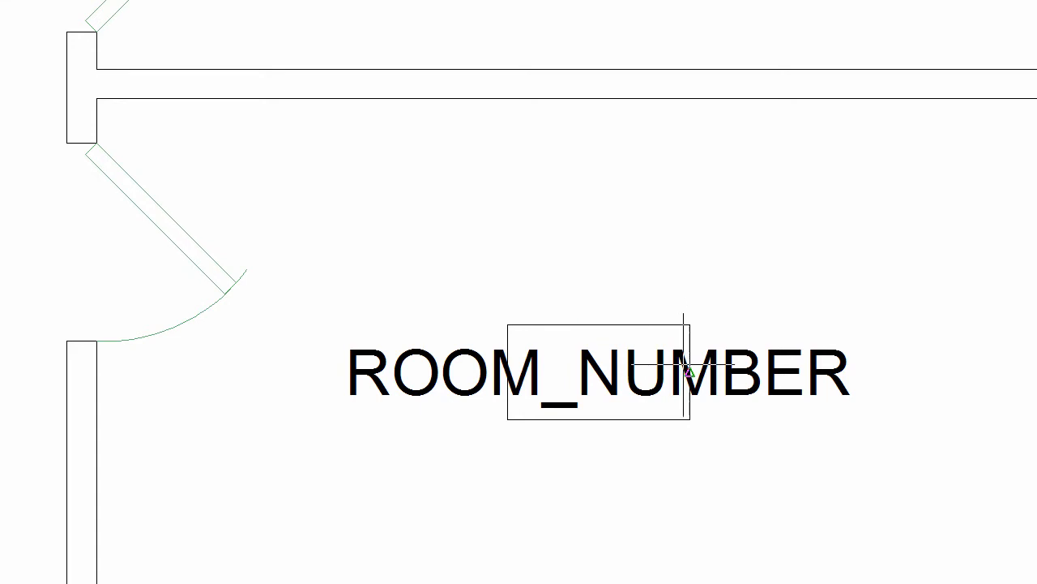
left_click(598, 370)
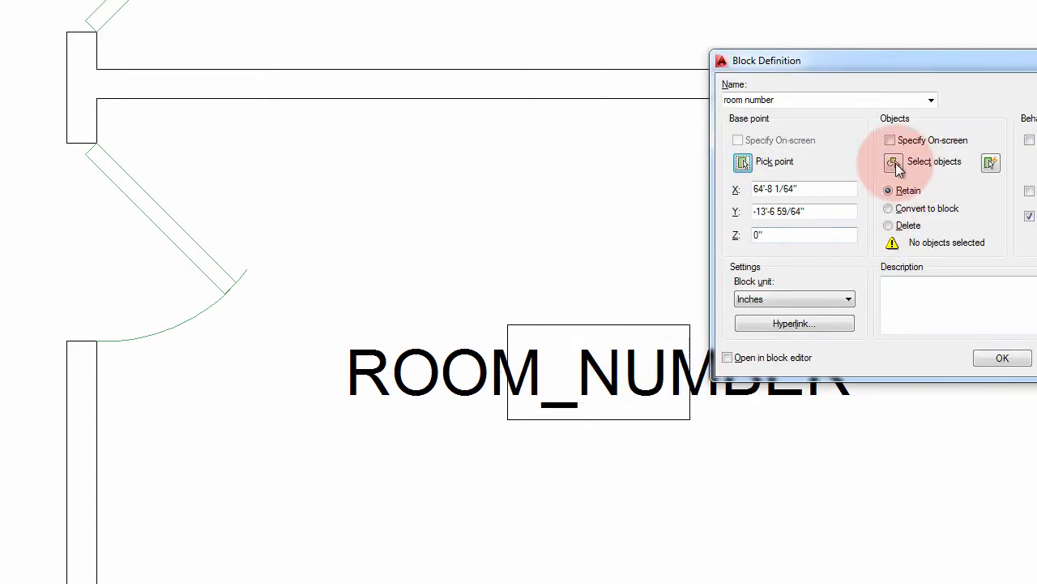
Create the block from the rectangle and its room number attribute, deleting the original objects.
left_click(898, 157)
left_click(823, 240)
left_click(579, 409)
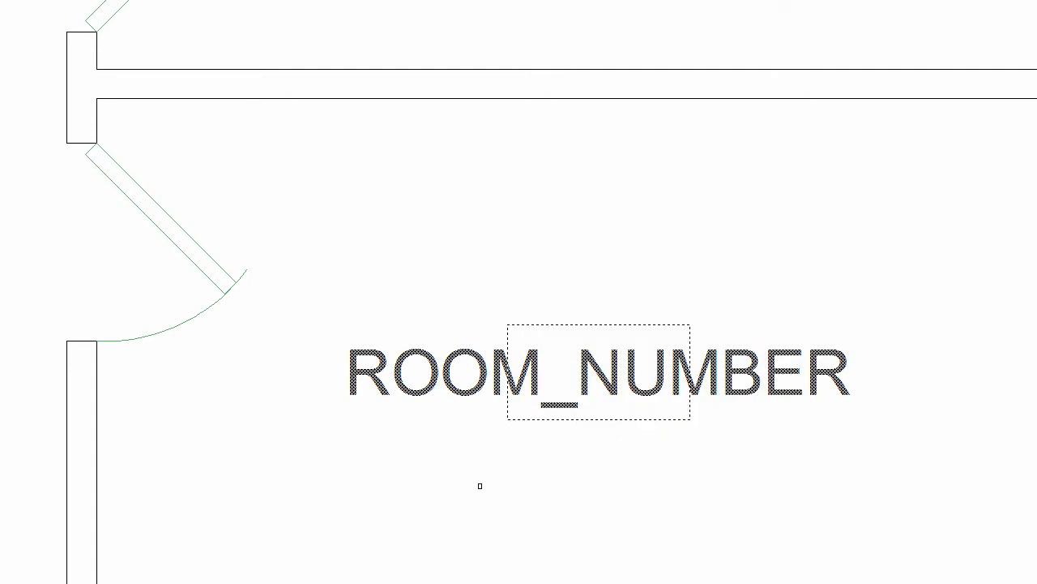
right_click(564, 426)
left_click(891, 225)
left_click(997, 359)
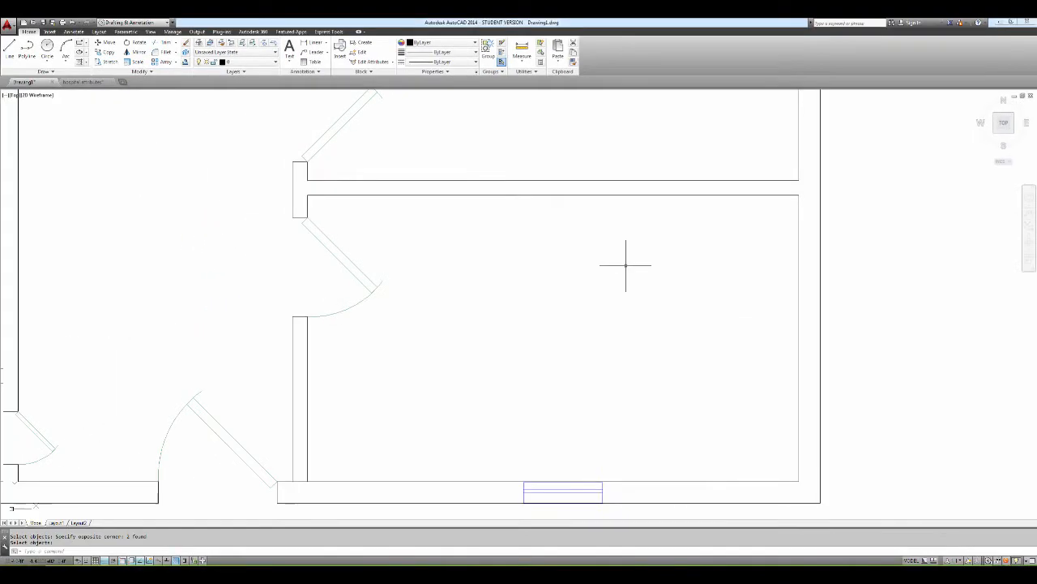
type("inse")
key("Return")
left_click(689, 159)
left_click(661, 177)
left_click(699, 259)
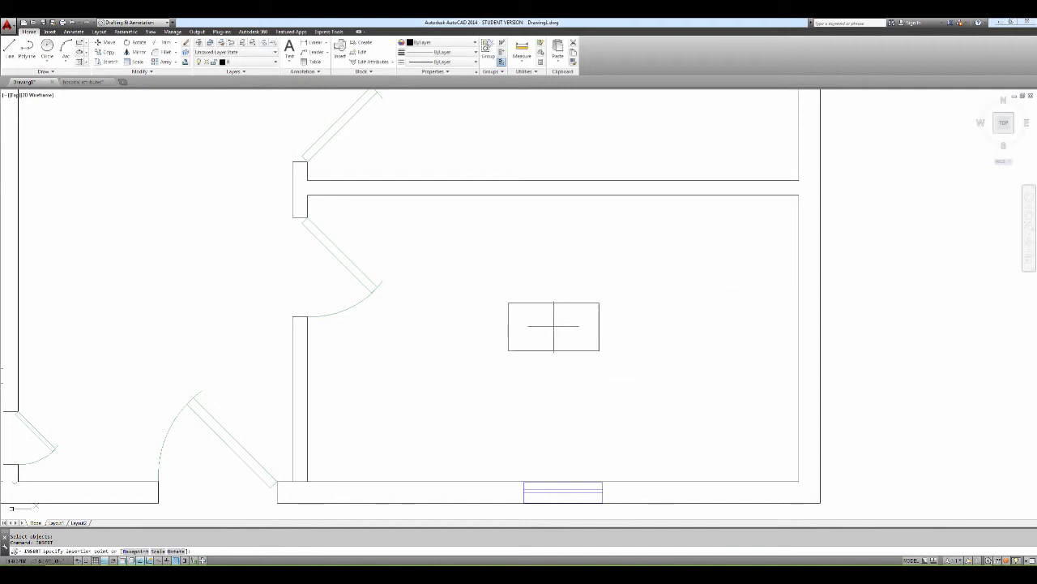
Create a new layer named Room numbers and set its color to magenta.
left_click(198, 42)
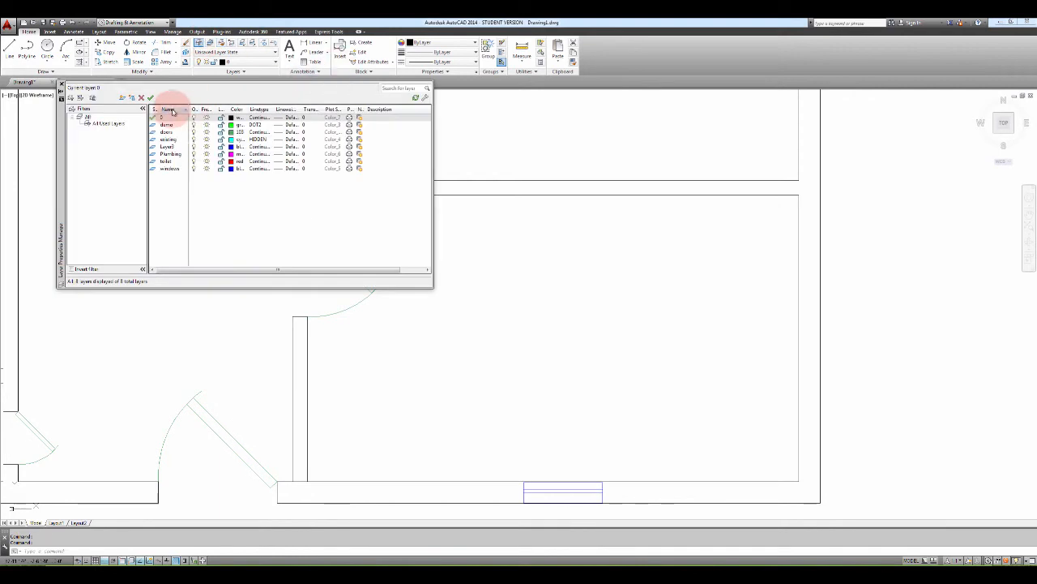
left_click(124, 97)
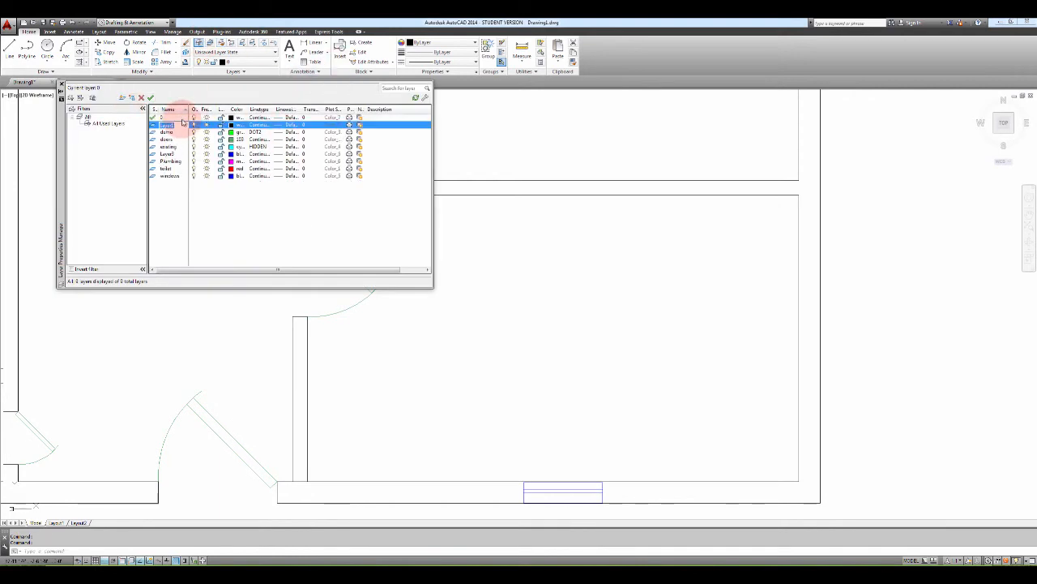
type("s")
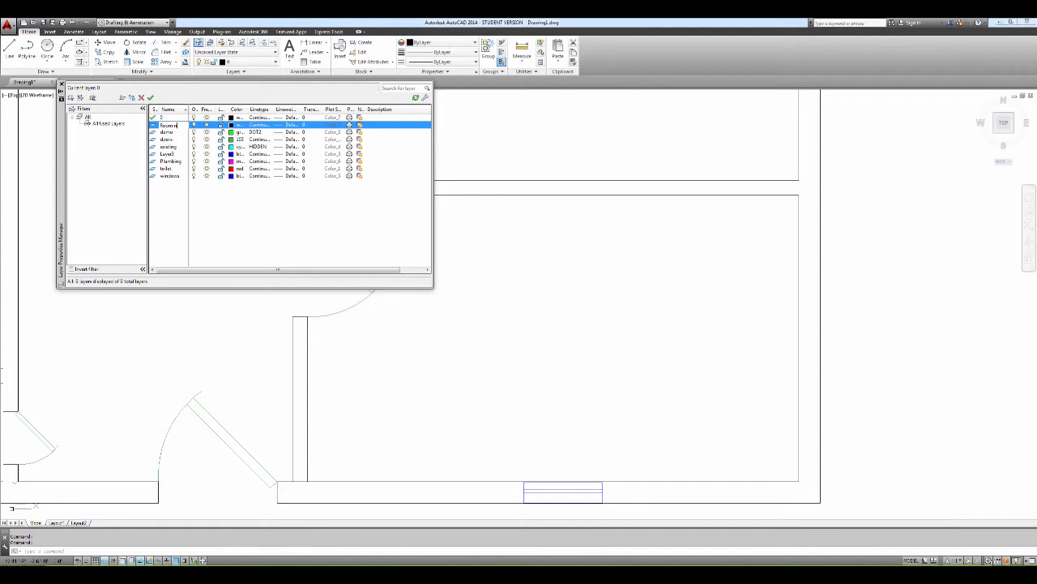
left_click(233, 124)
left_click(361, 240)
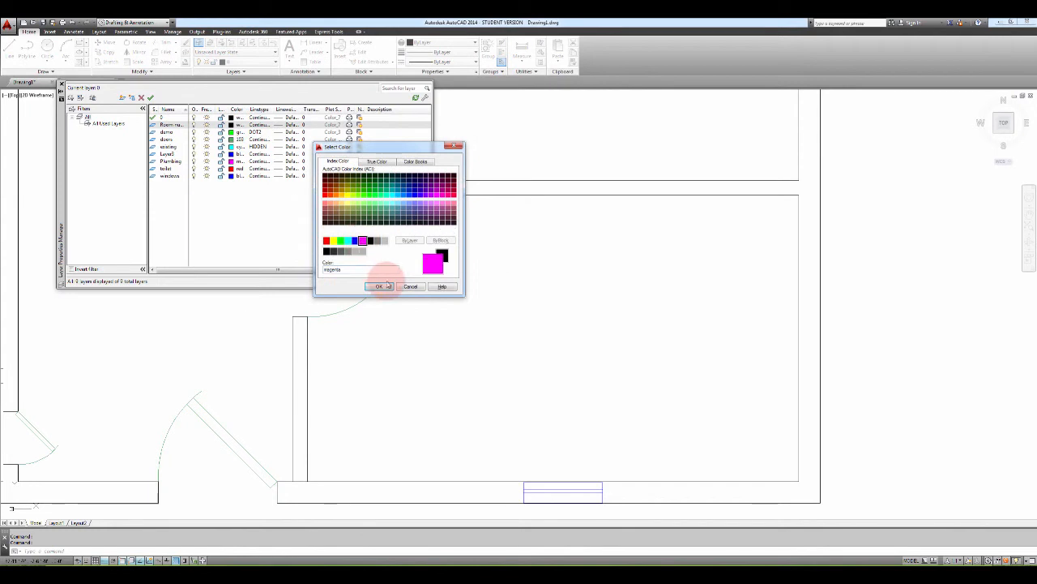
left_click(378, 286)
left_click(61, 84)
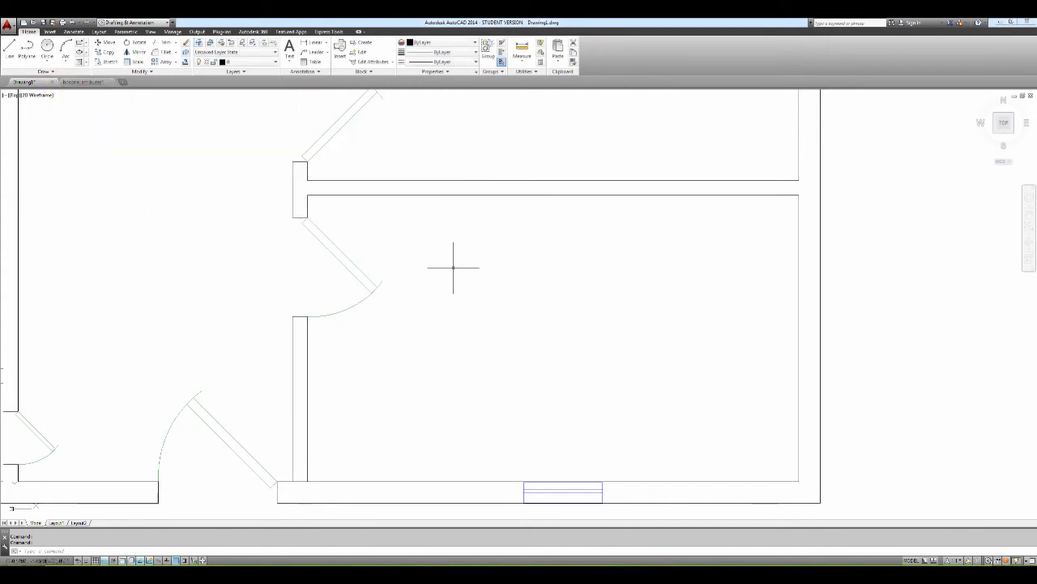
Insert the room number block in the middle of the lower-right room at scale 1 without rotation, with room number 100.
type("inse")
key("Return")
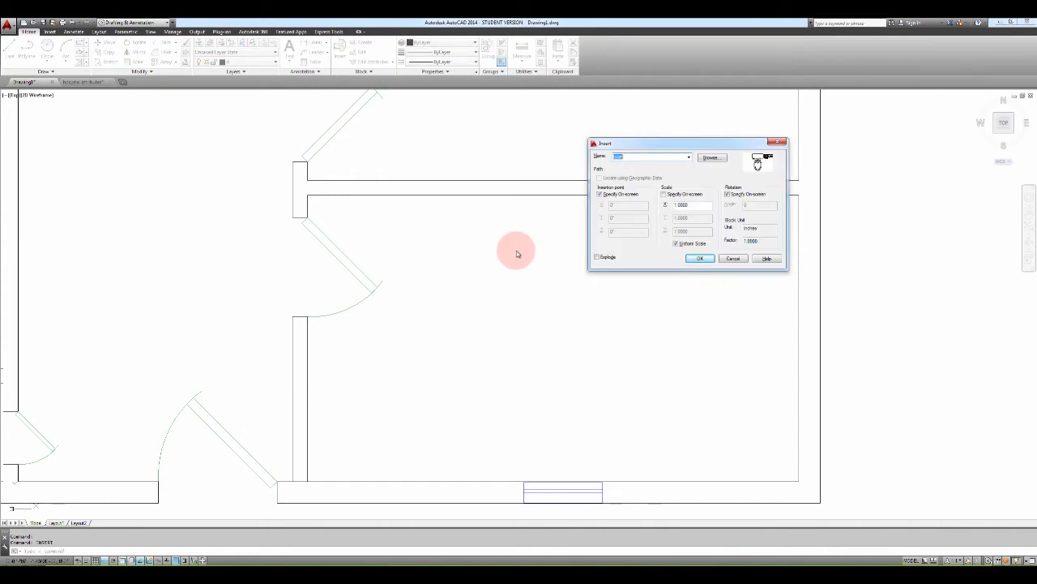
left_click(687, 159)
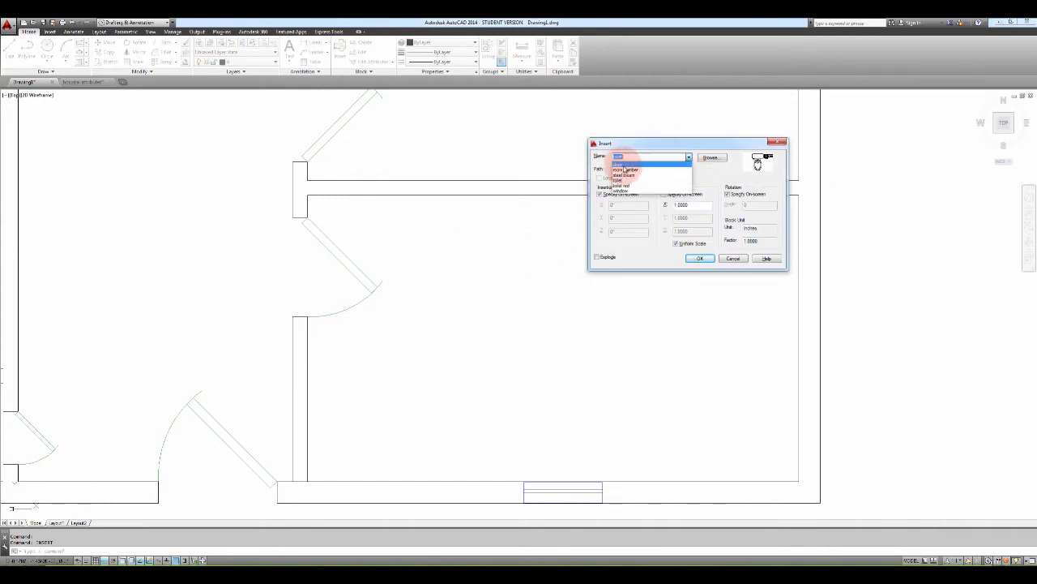
left_click(628, 176)
left_click(700, 257)
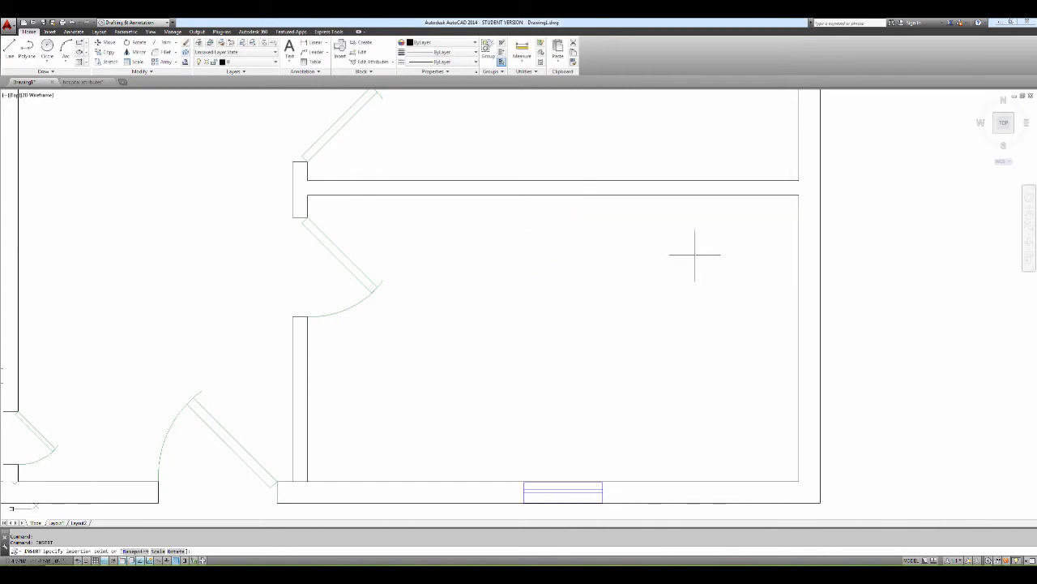
left_click(563, 326)
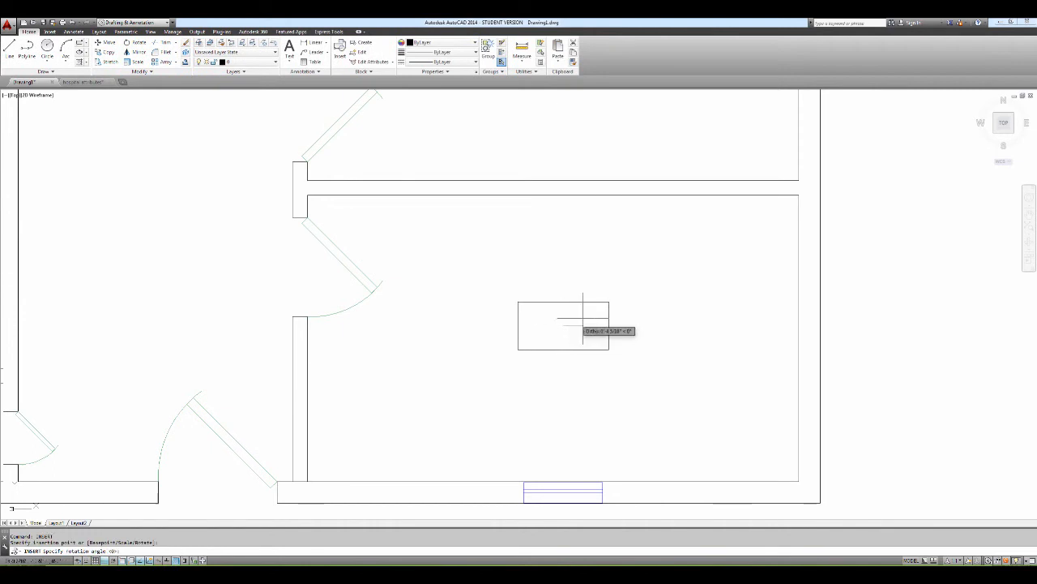
left_click(648, 283)
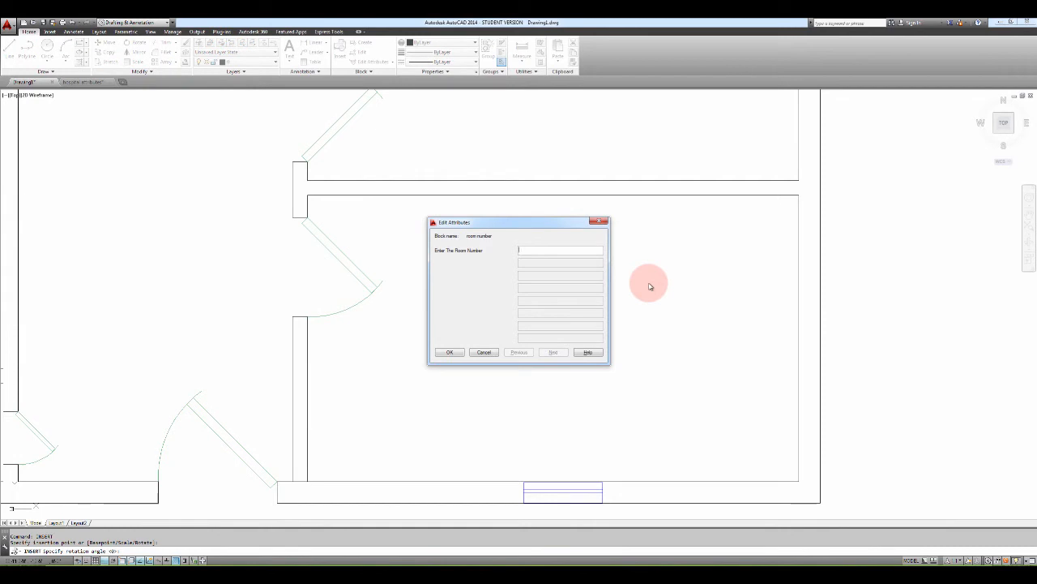
type("100")
left_click(451, 351)
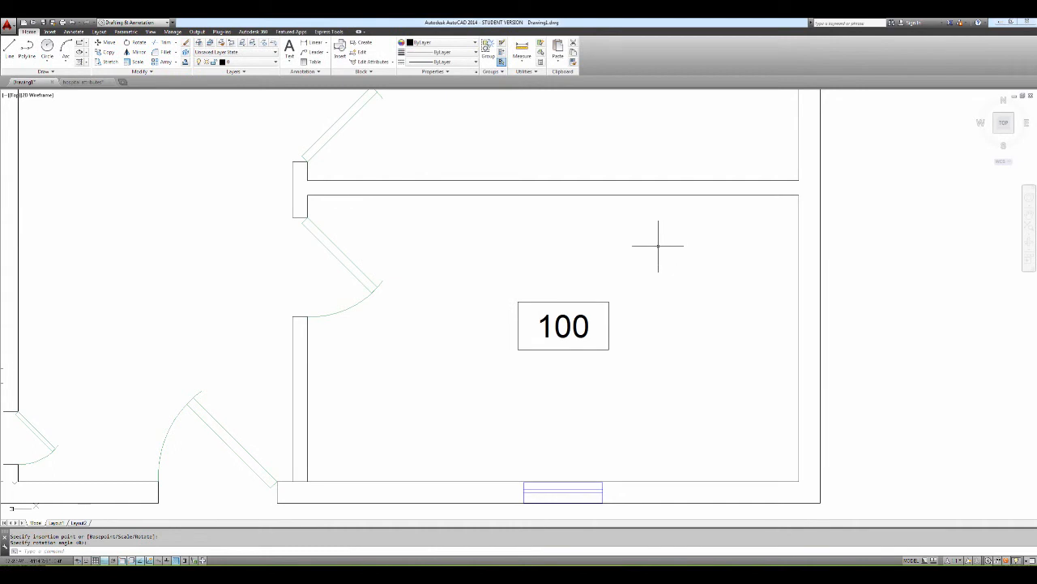
Make the Room numbers layer current and move the 100 tag onto it.
left_click(238, 61)
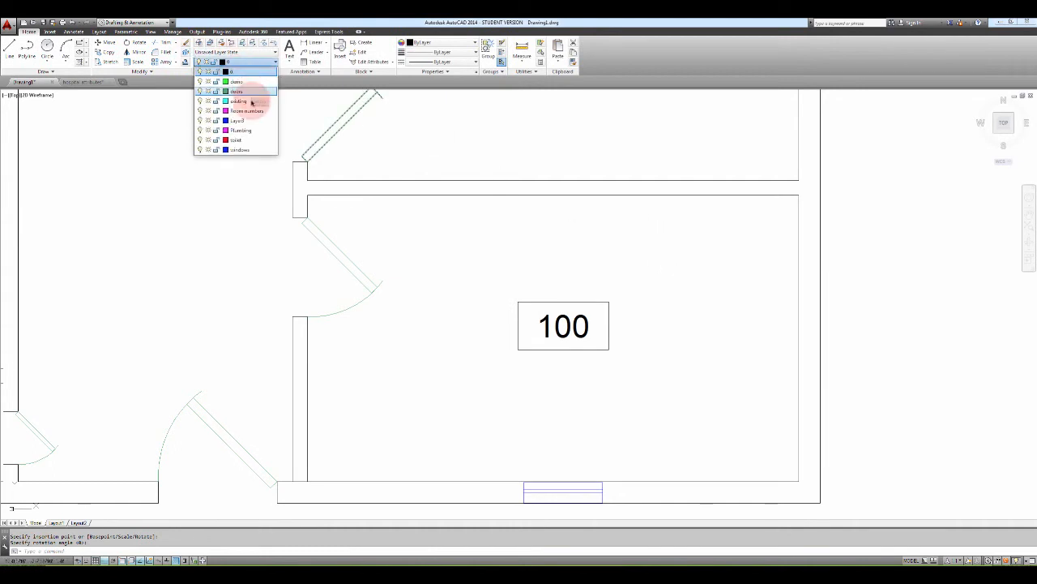
left_click(247, 110)
left_click(555, 295)
left_click(532, 314)
left_click(243, 62)
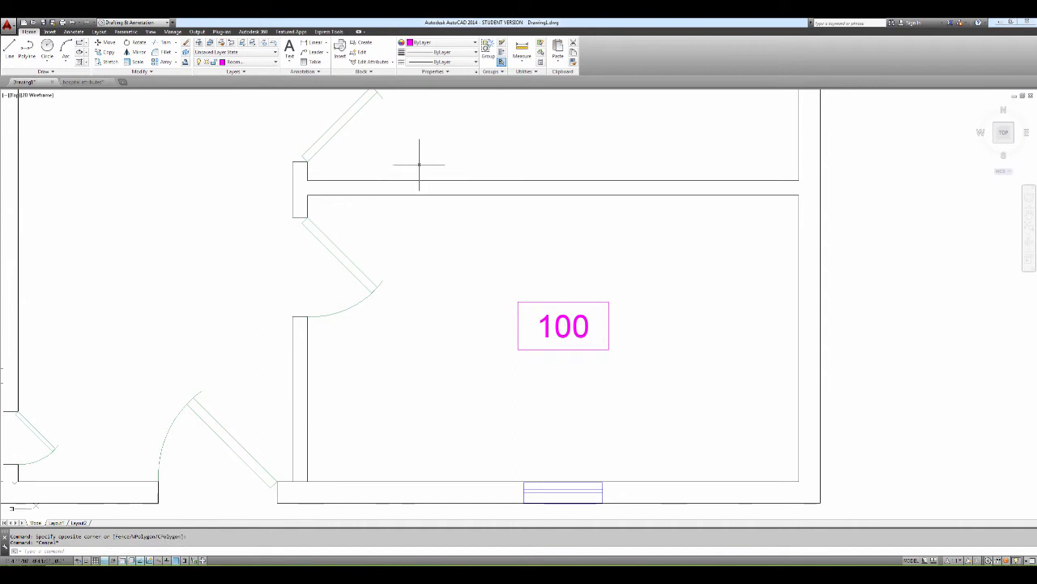
Insert the room number block below the toilets in the restroom without rotation, entering and verifying room number 101.
scroll(500, 211, "down", 6)
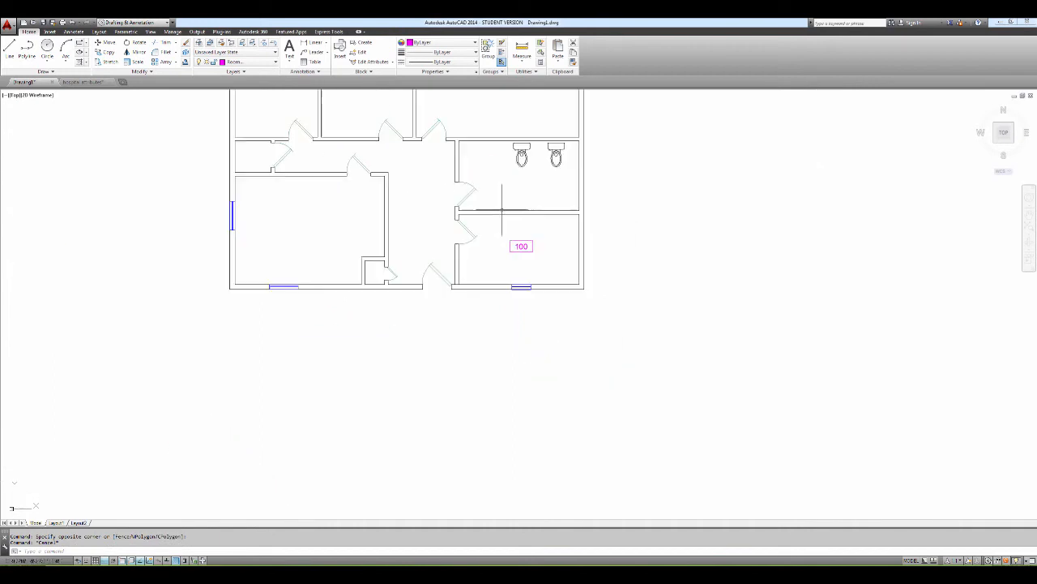
middle_click_drag(519, 276, 536, 314)
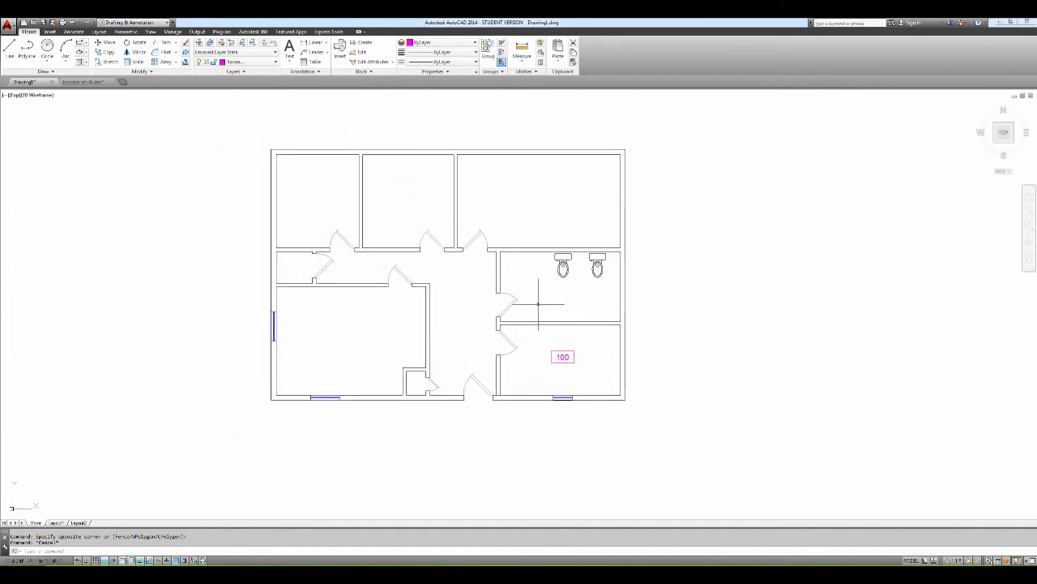
scroll(538, 304, "up", 4)
scroll(500, 245, "down", 6)
scroll(497, 240, "up", 6)
scroll(497, 240, "down", 6)
scroll(497, 240, "up", 4)
middle_click_drag(506, 249, 542, 288)
type("insert")
key("Return")
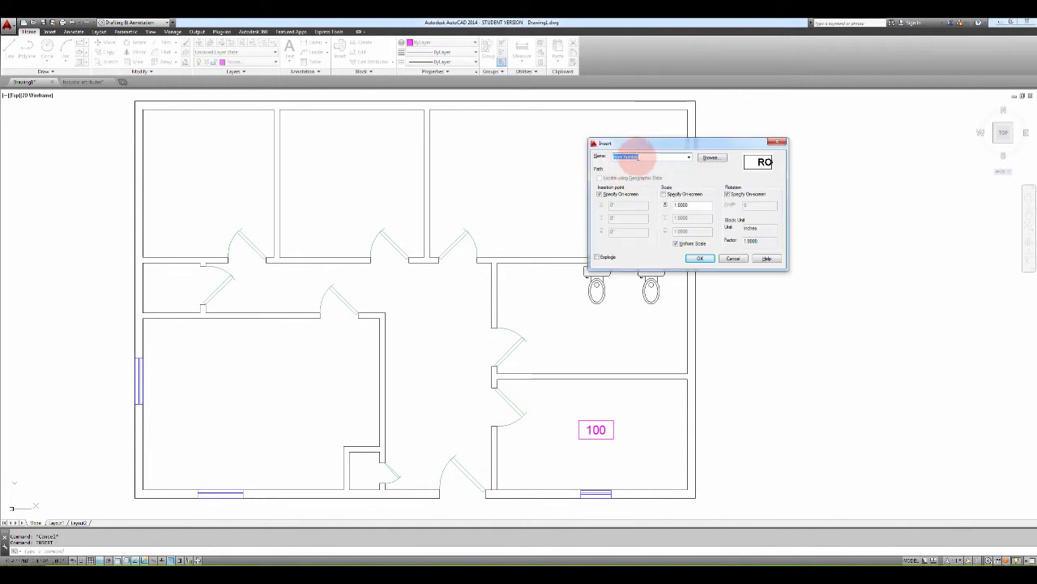
left_click(699, 258)
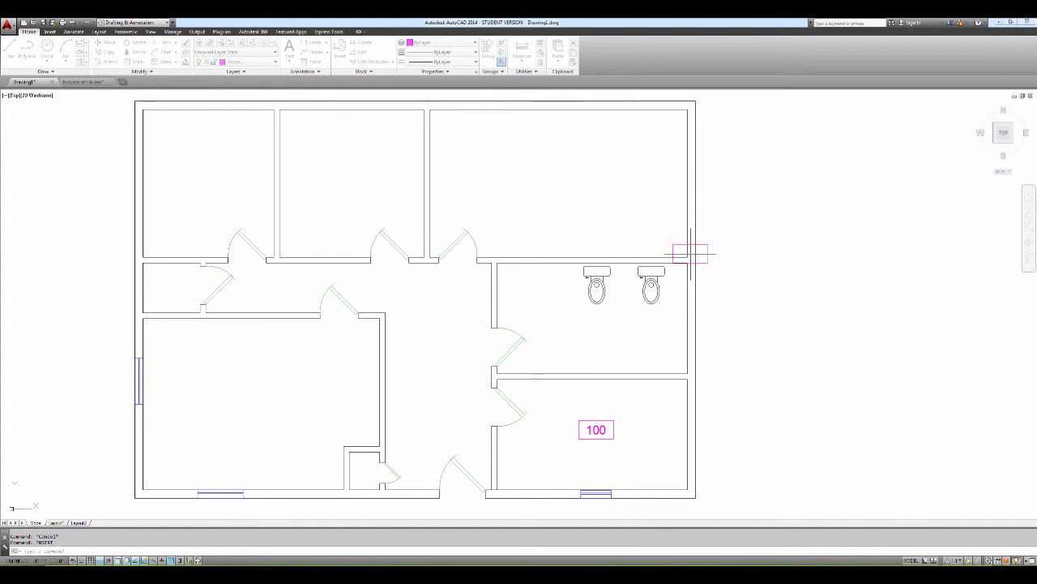
left_click(595, 324)
left_click(646, 322)
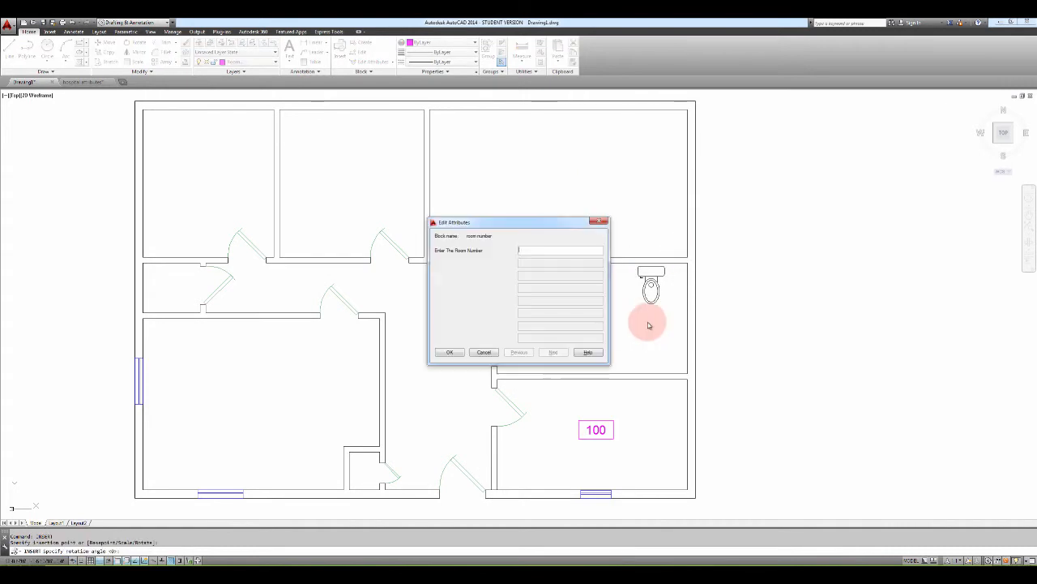
type("101")
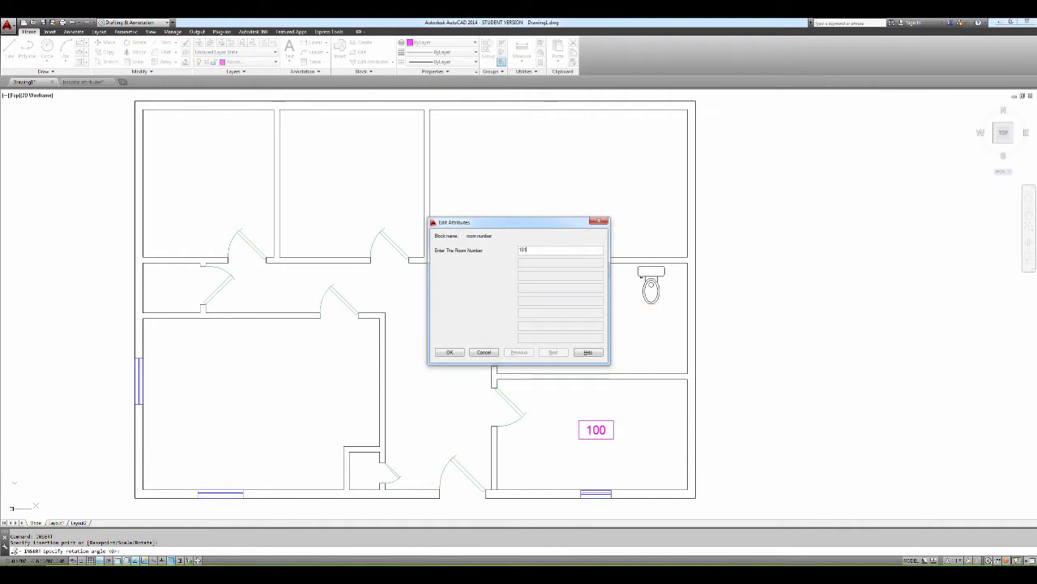
left_click(452, 352)
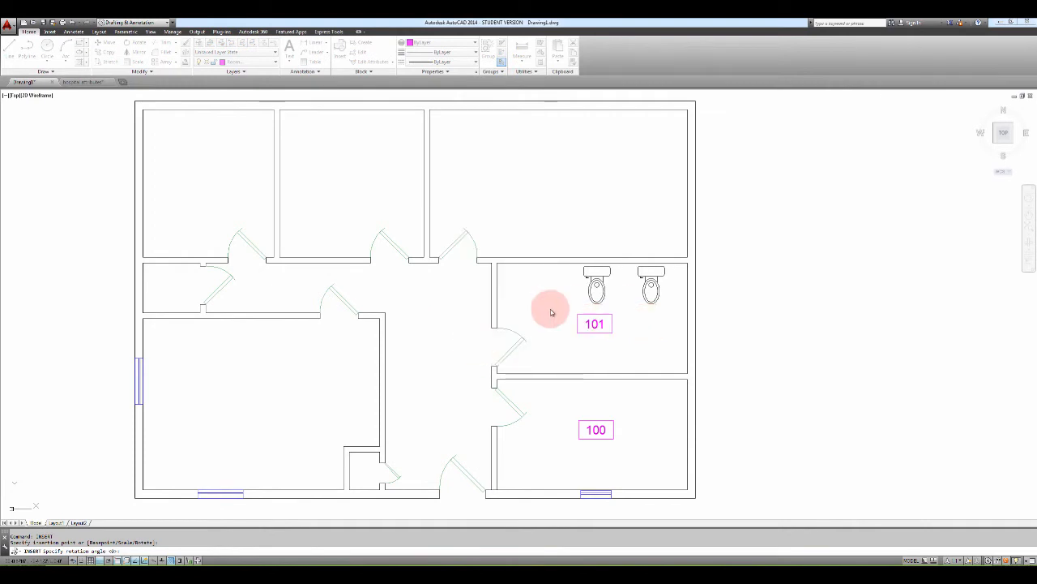
key("Return")
Copy the restroom's 101 tag into the three upper rooms and the large lower-left room, with Ortho off.
type("co")
key("Return")
left_click(605, 335)
key("Return")
left_click(601, 325)
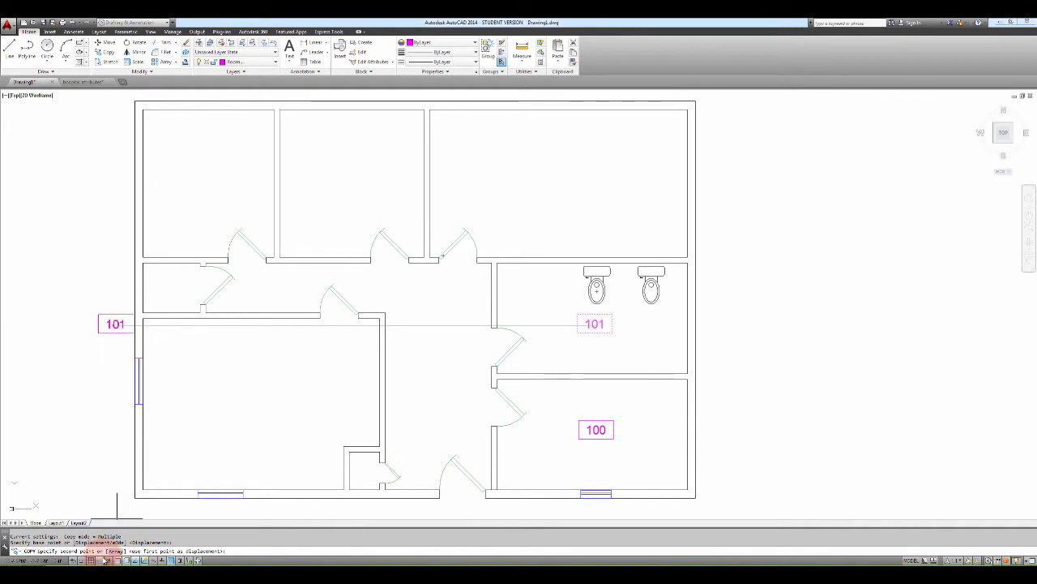
left_click(105, 559)
left_click(562, 180)
left_click(362, 179)
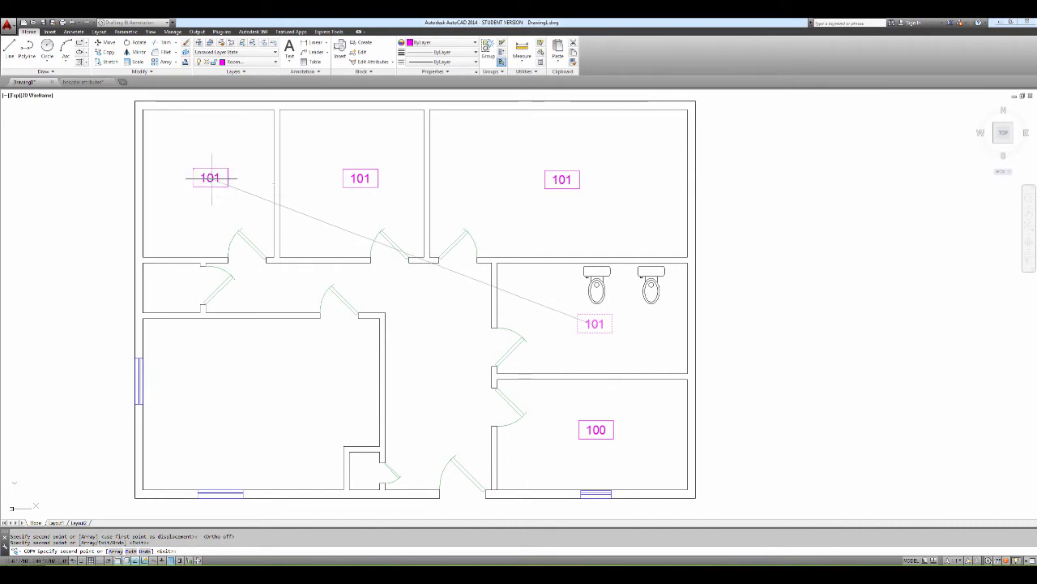
left_click(209, 176)
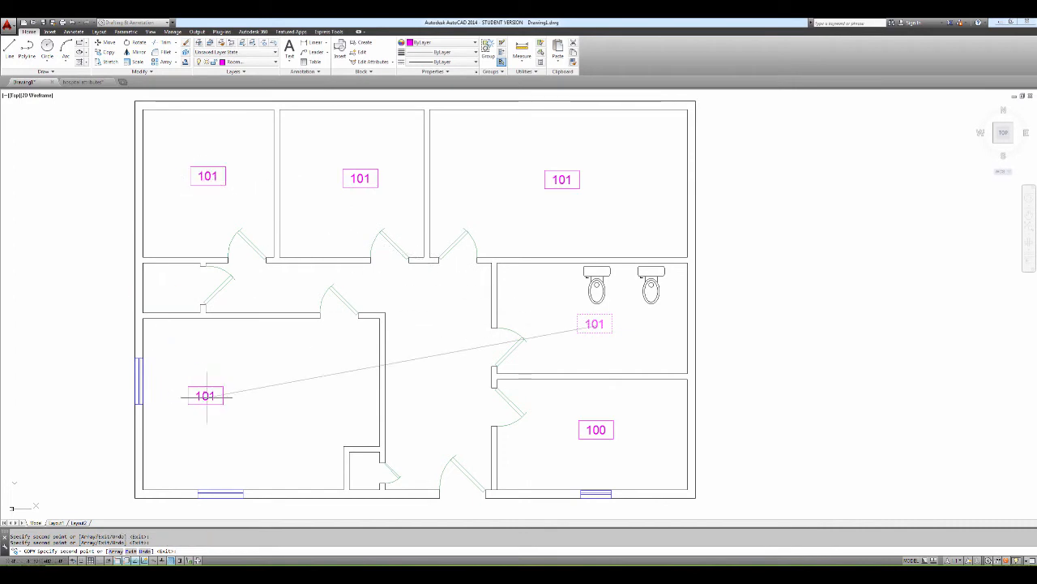
left_click(256, 400)
key("Escape")
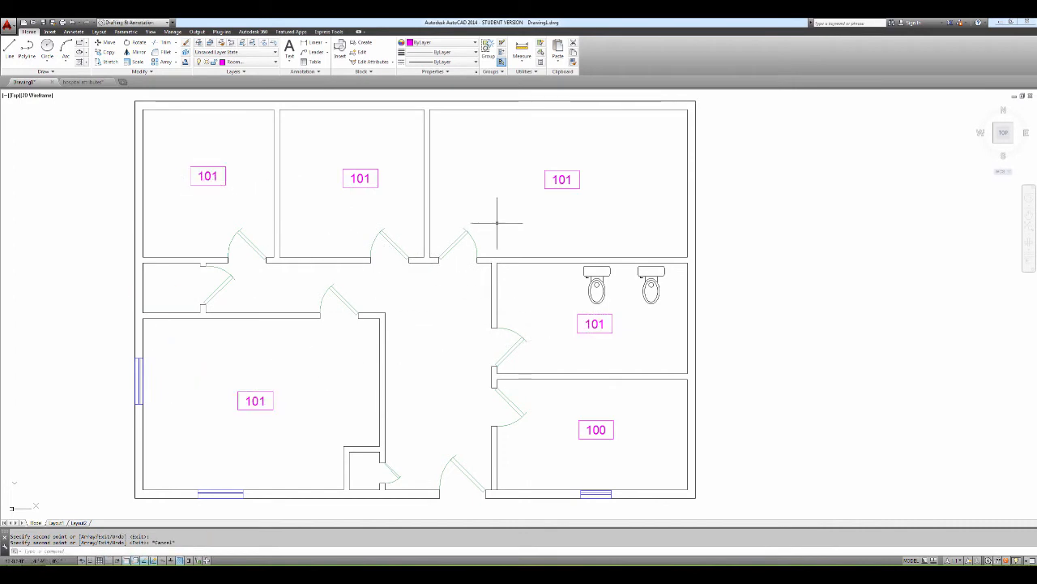
type("atte")
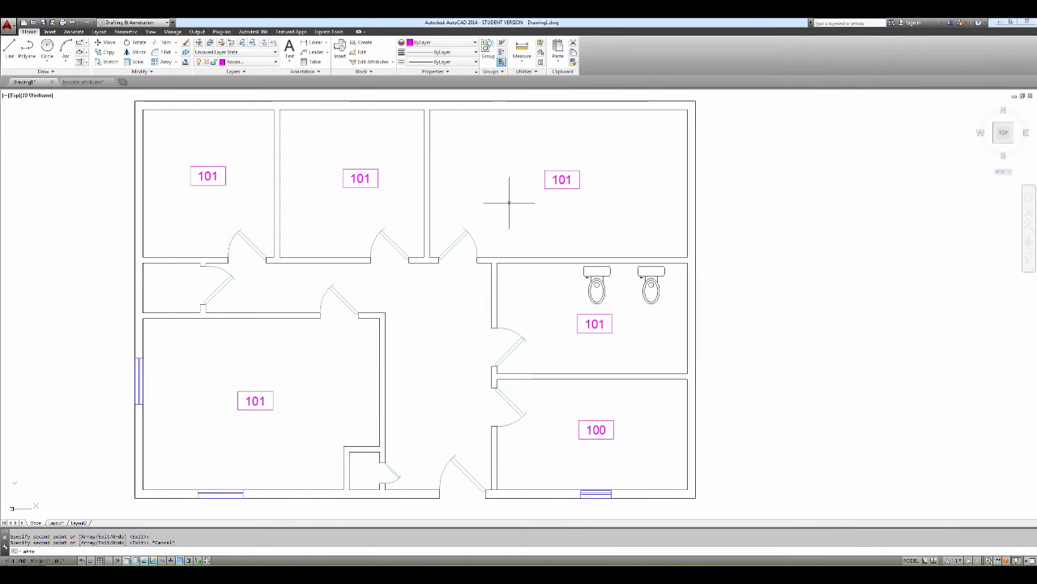
key("Return")
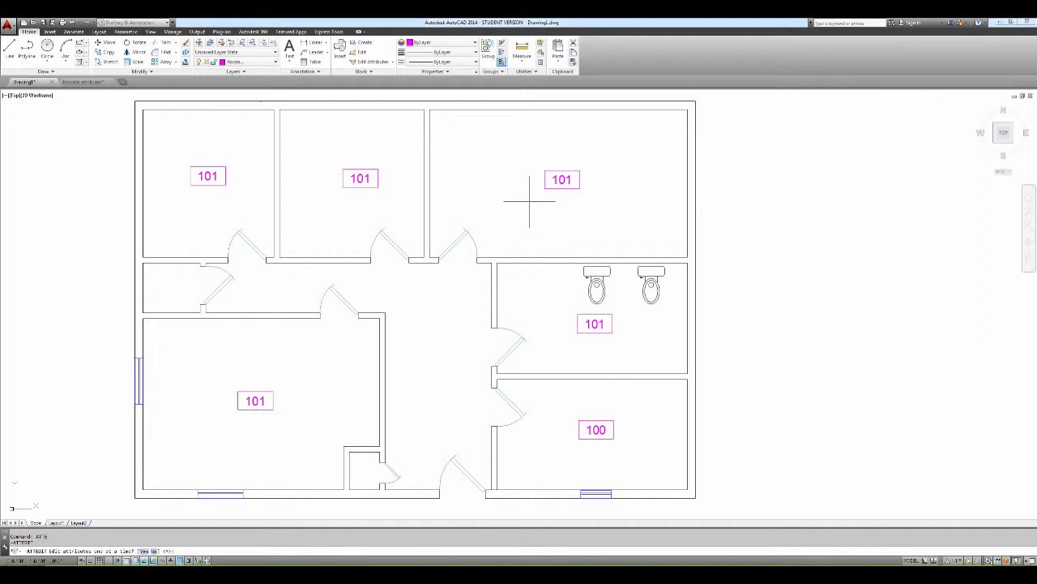
key("Escape")
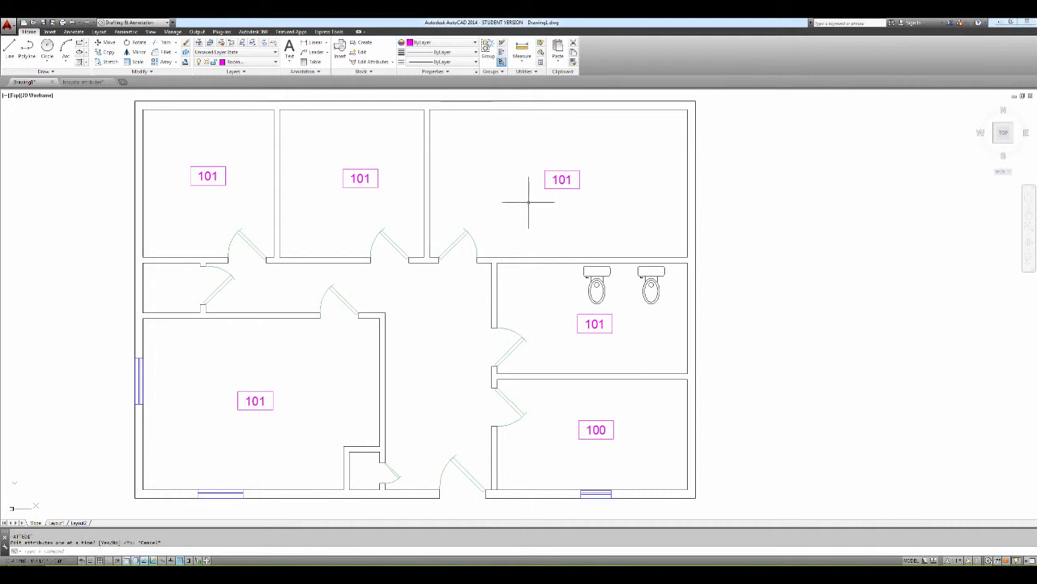
Change the room number attribute of the tag in the upper-right room to 102 with ATTEDIT and verify it.
key("Return")
left_click(564, 183)
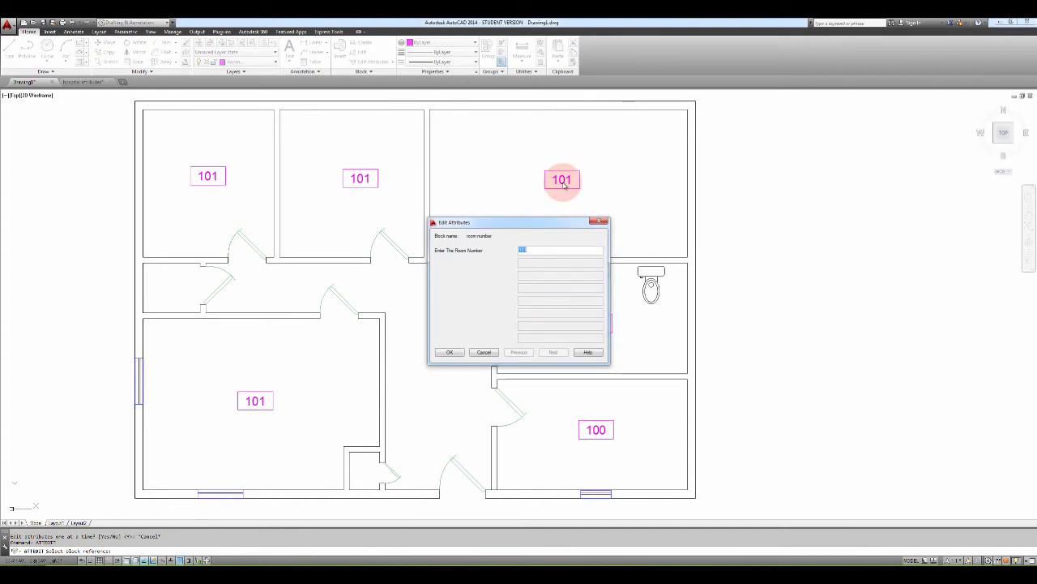
type("10")
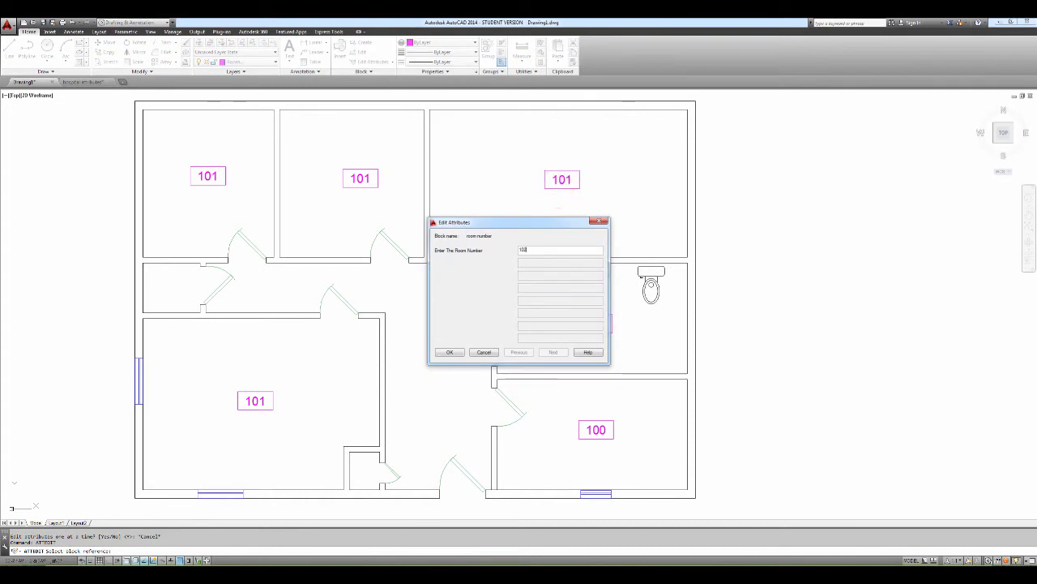
key("Return")
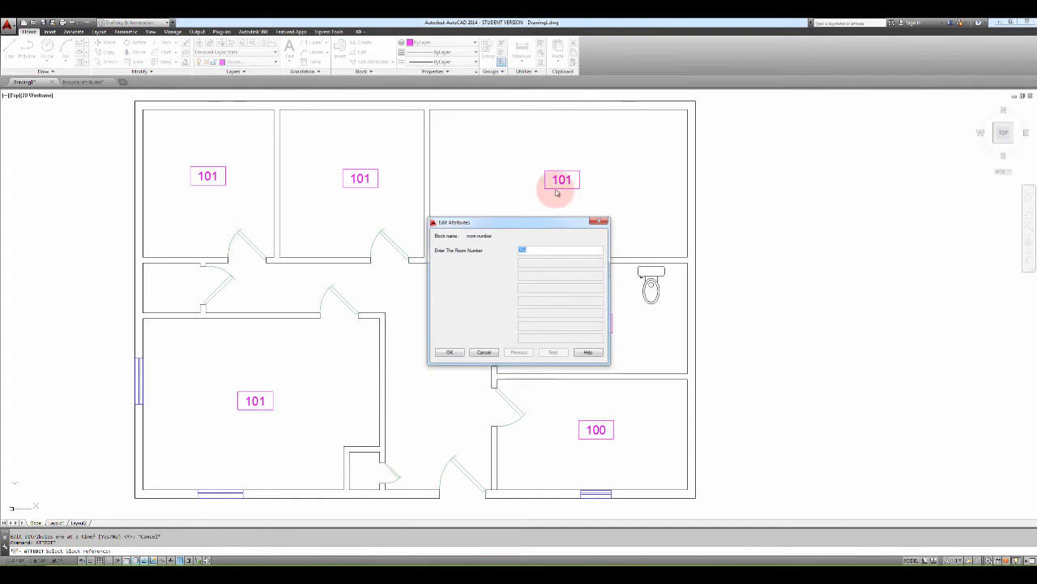
left_click(451, 352)
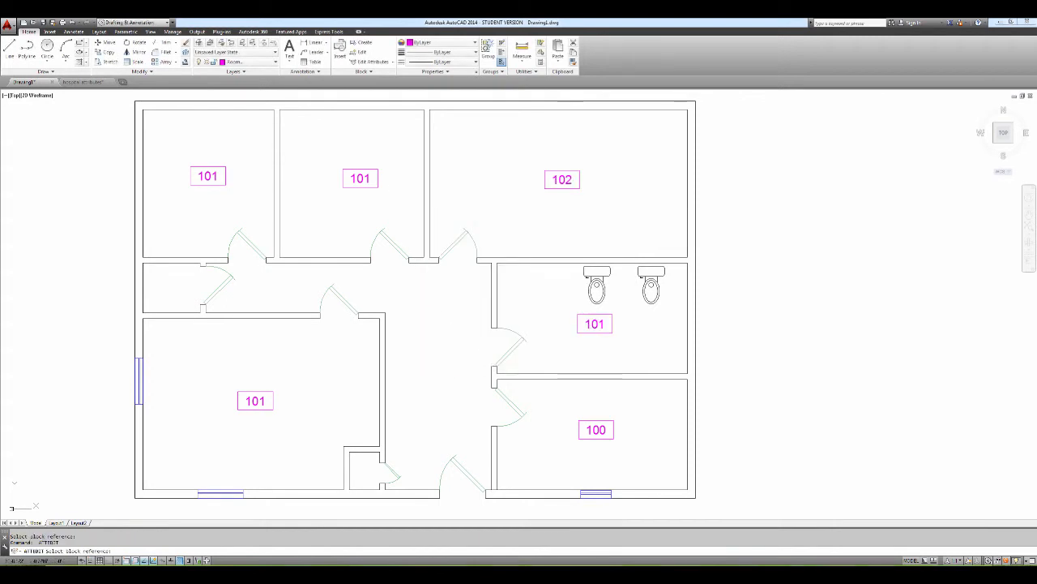
Change the room number attribute of the tag in the upper-middle room to 103 with ATTEDIT.
left_click(364, 179)
key("Escape")
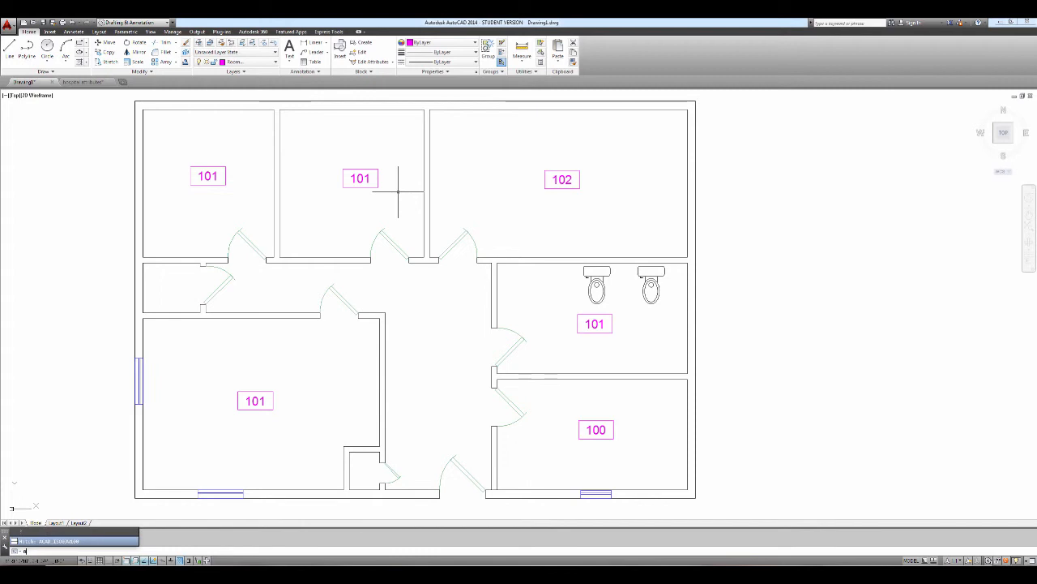
key("Return")
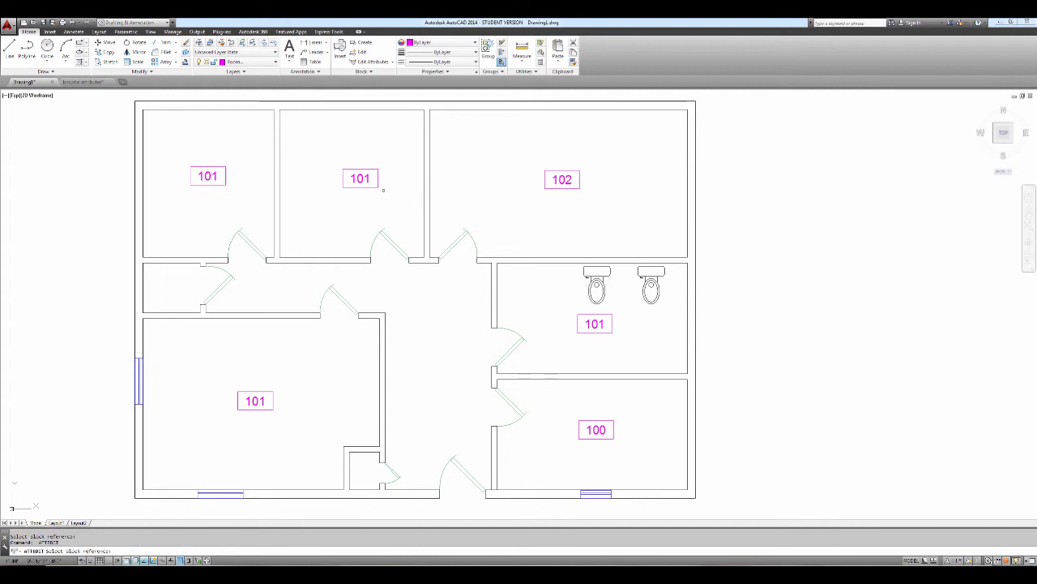
left_click(379, 185)
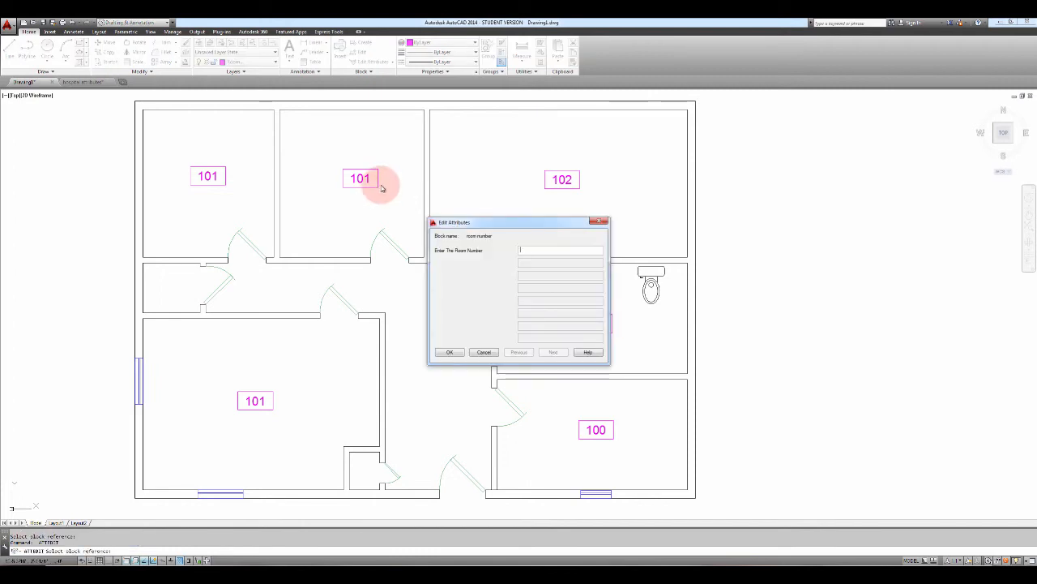
left_click(445, 351)
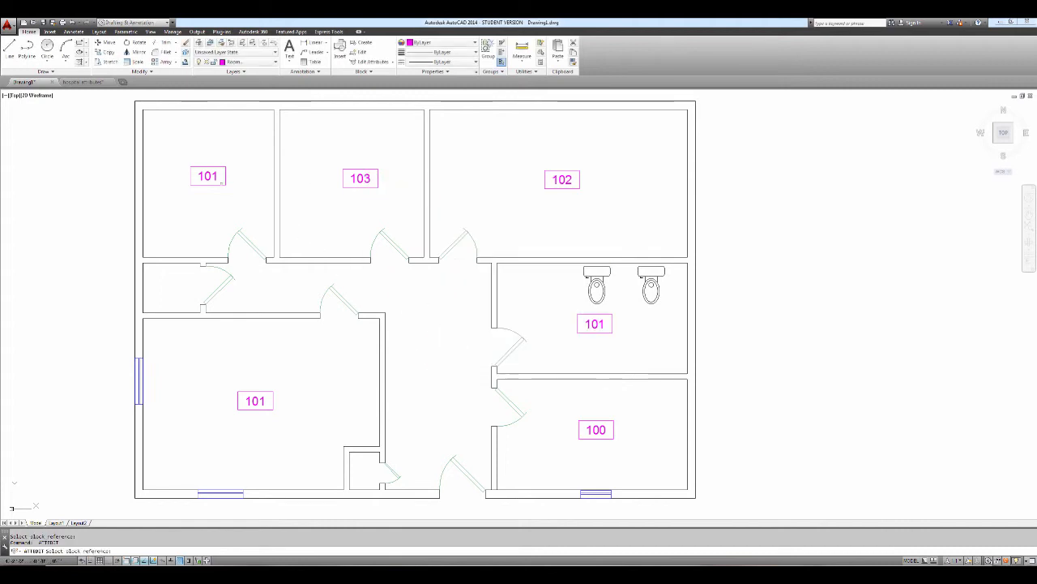
Set the room number attribute to 104 in the upper-left room and to 105 in the large lower-left room.
left_click(214, 178)
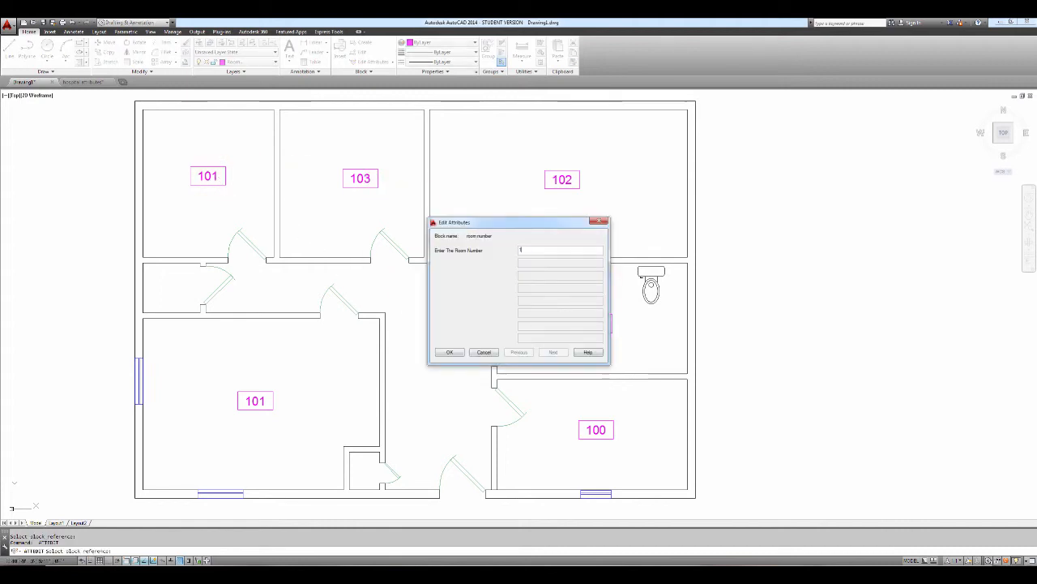
left_click(450, 353)
left_click(262, 401)
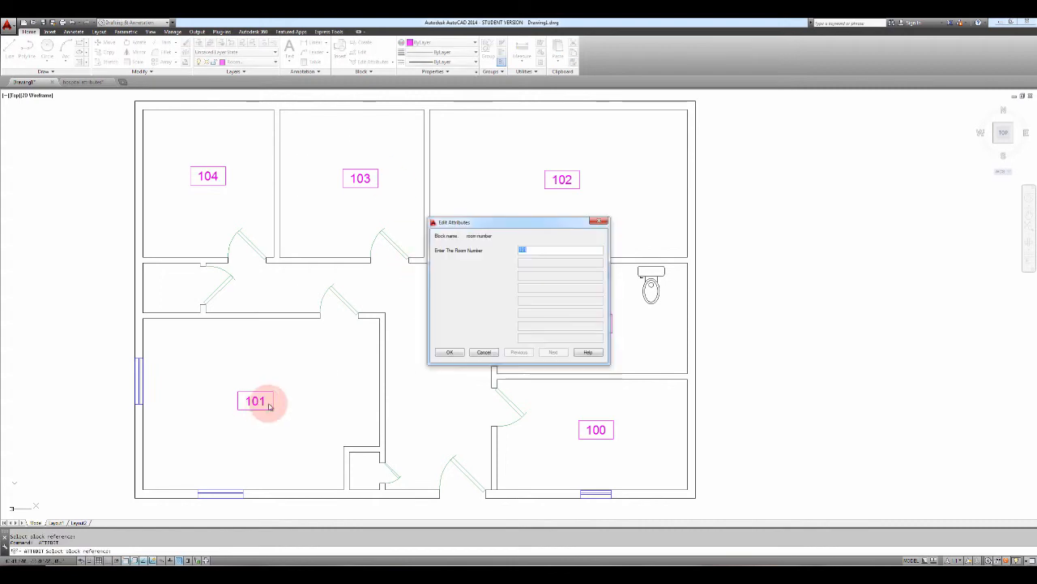
type("10")
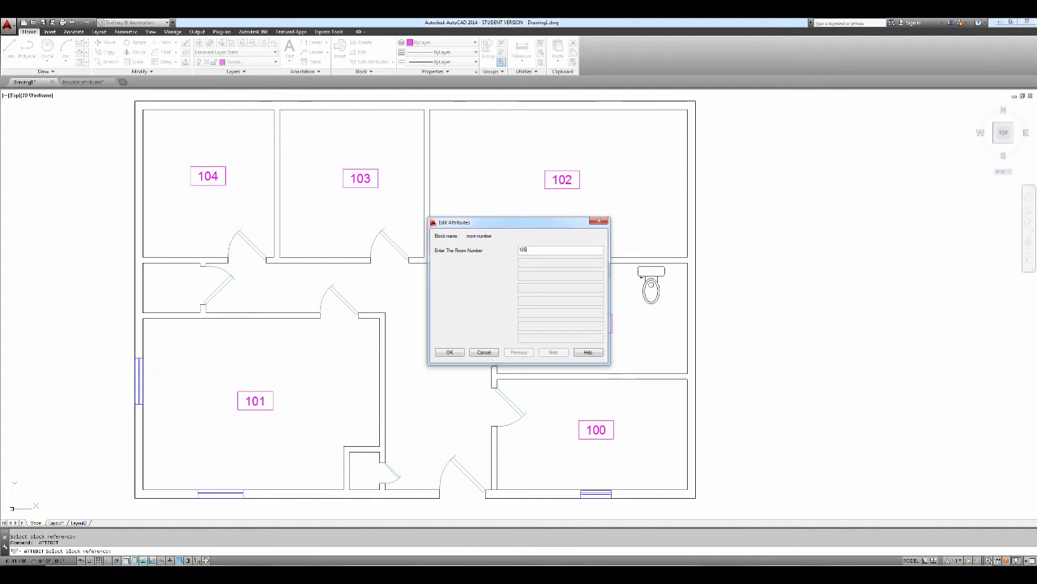
left_click(451, 352)
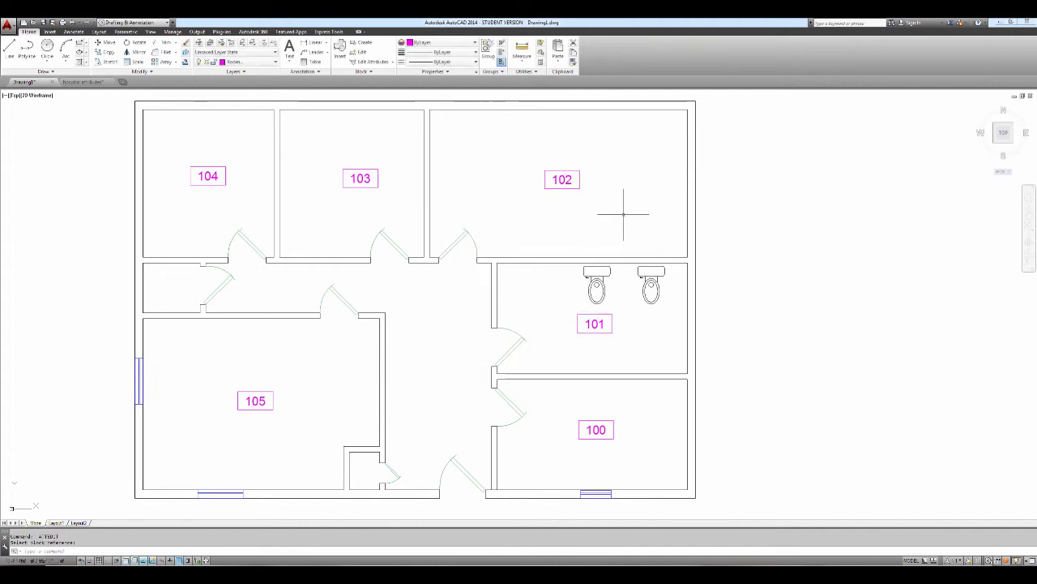
scroll(623, 214, "down", 3)
scroll(623, 214, "up", 3)
scroll(623, 214, "down", 1)
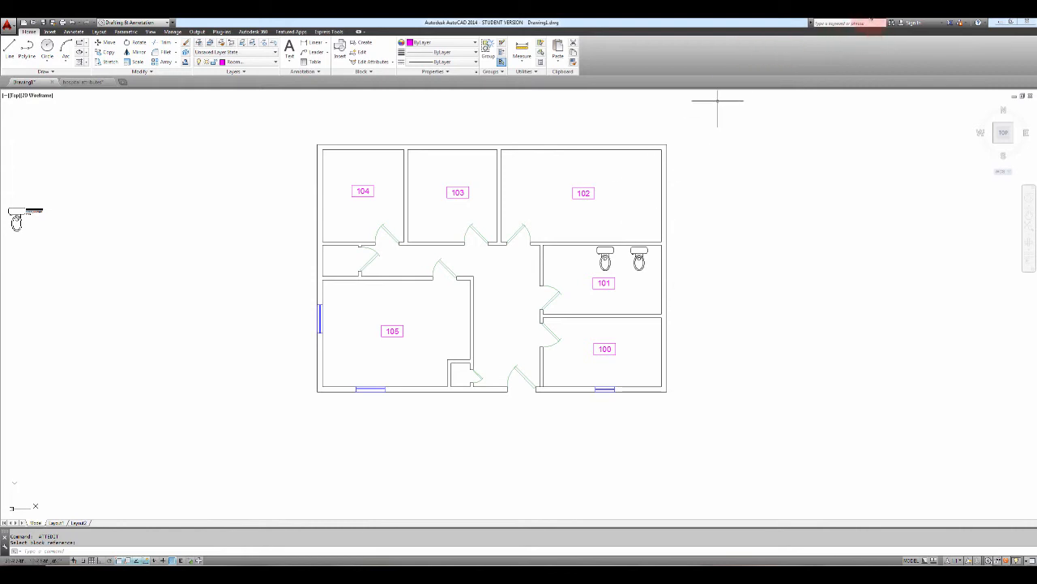
left_click(871, 18)
left_click(896, 30)
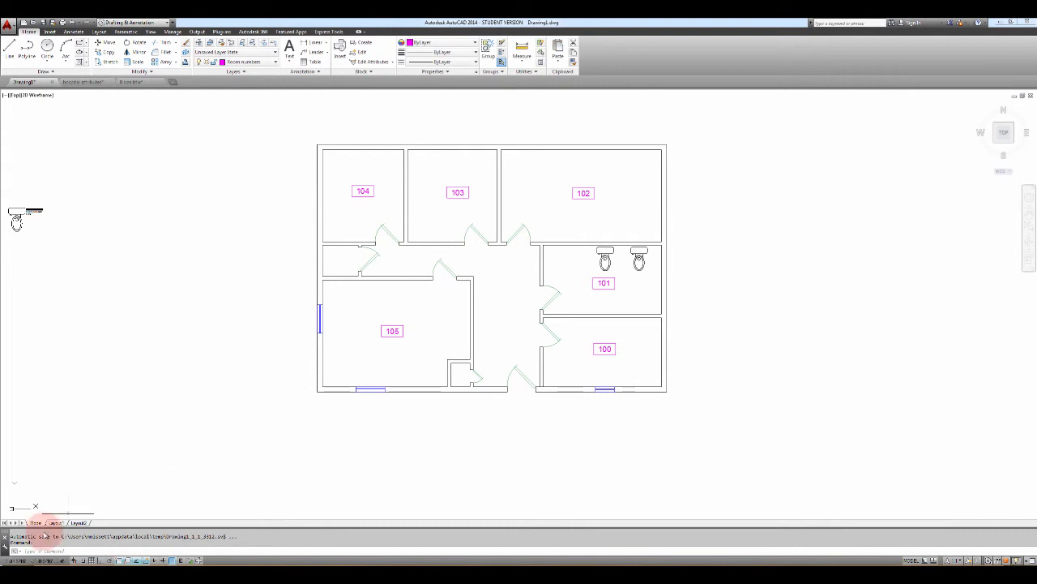
Switch to Layout1 and modify its page setup to use the DWG To PDF.pc3 plotter.
left_click(57, 522)
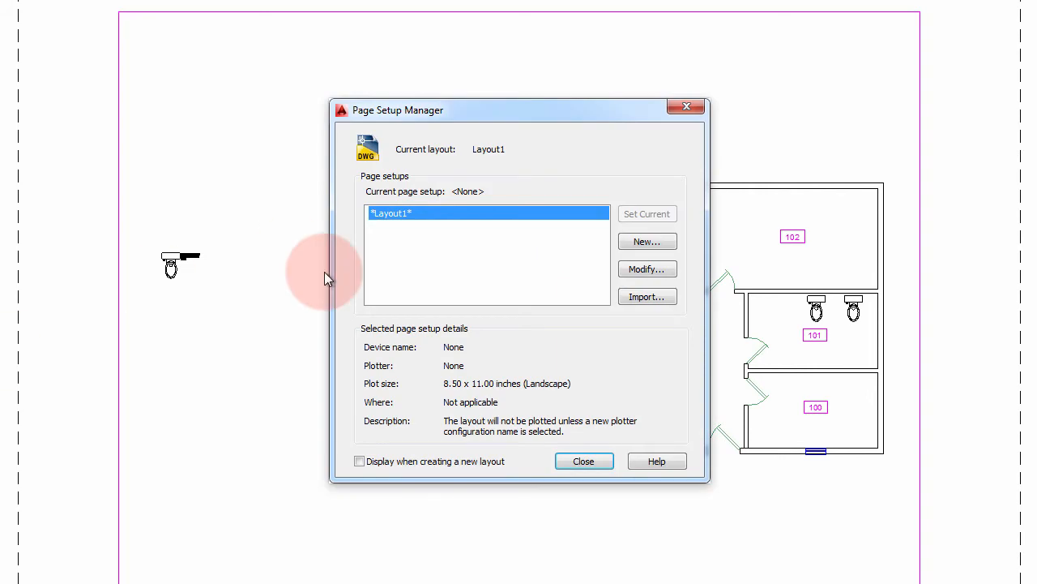
left_click(653, 269)
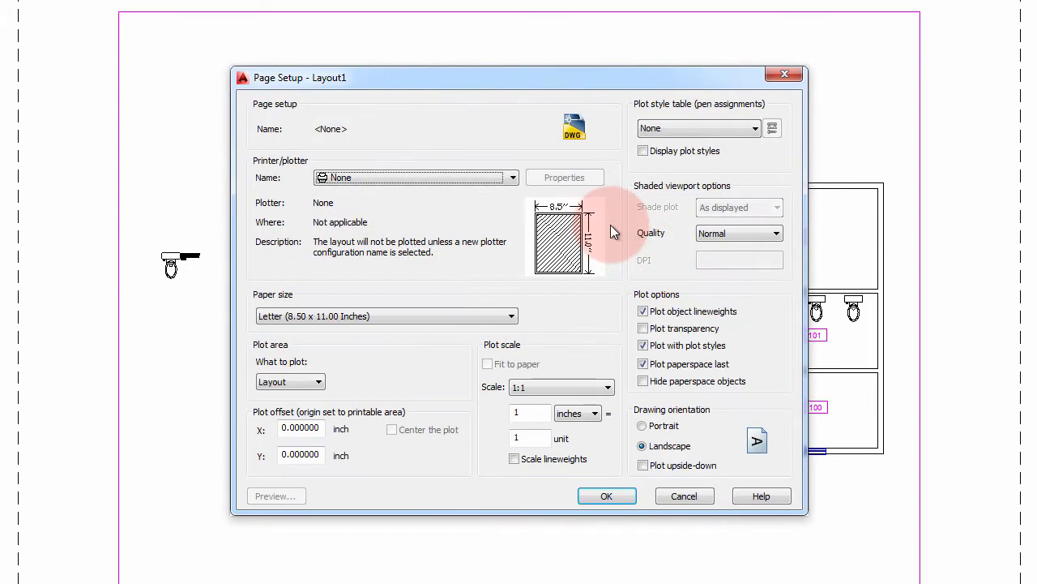
left_click(484, 178)
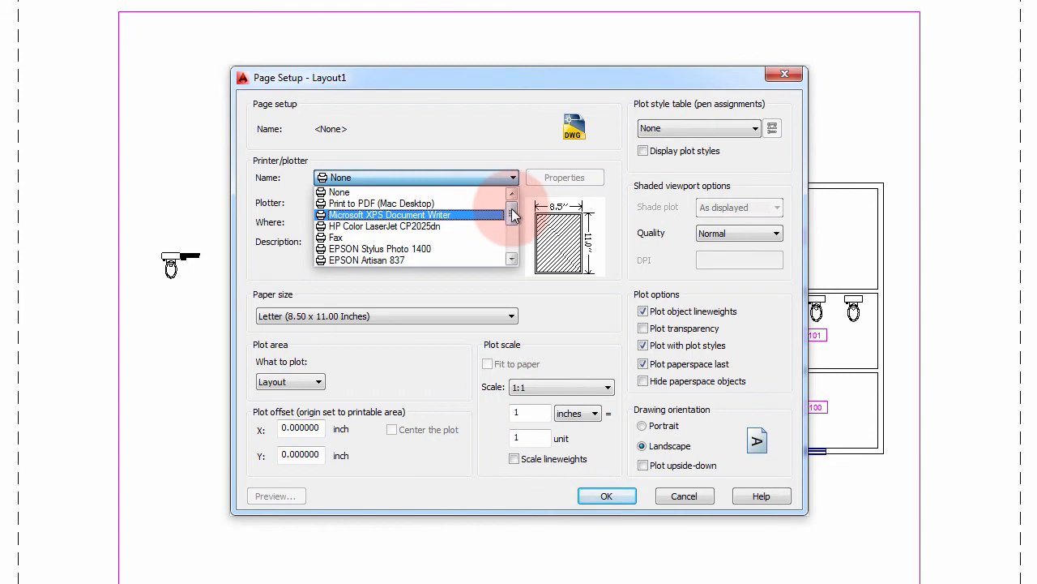
left_click_drag(511, 215, 511, 247)
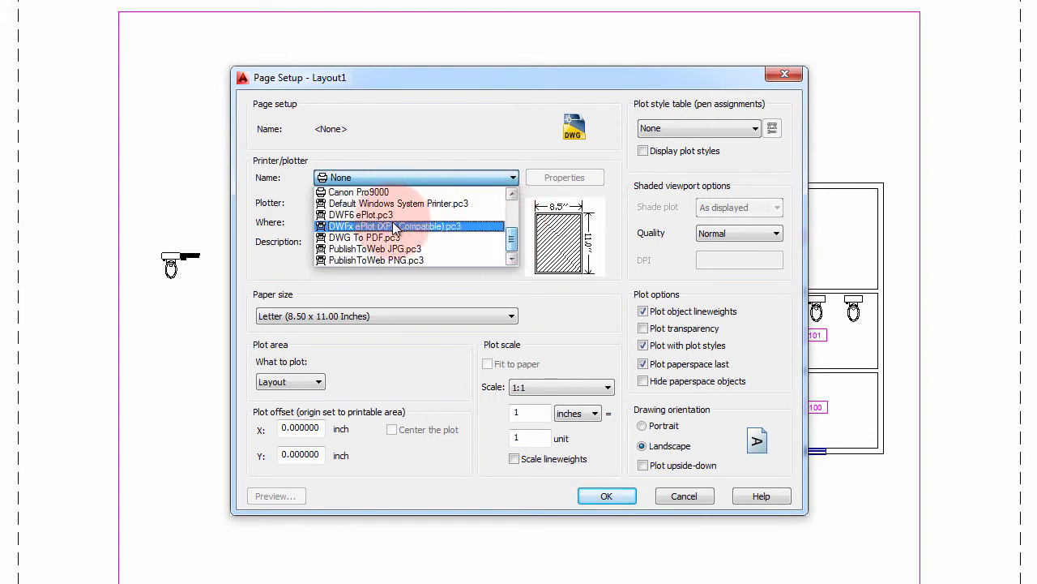
left_click(411, 238)
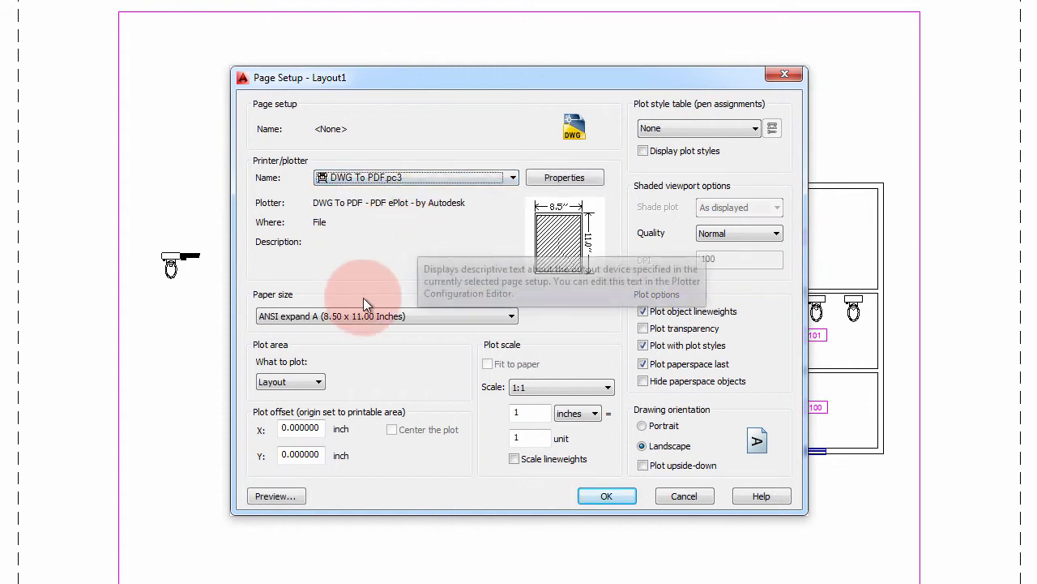
Set Layout1's paper size to ANSI B (11.00 x 17.00 Inches), finish the page setup and erase the default viewport.
left_click(380, 316)
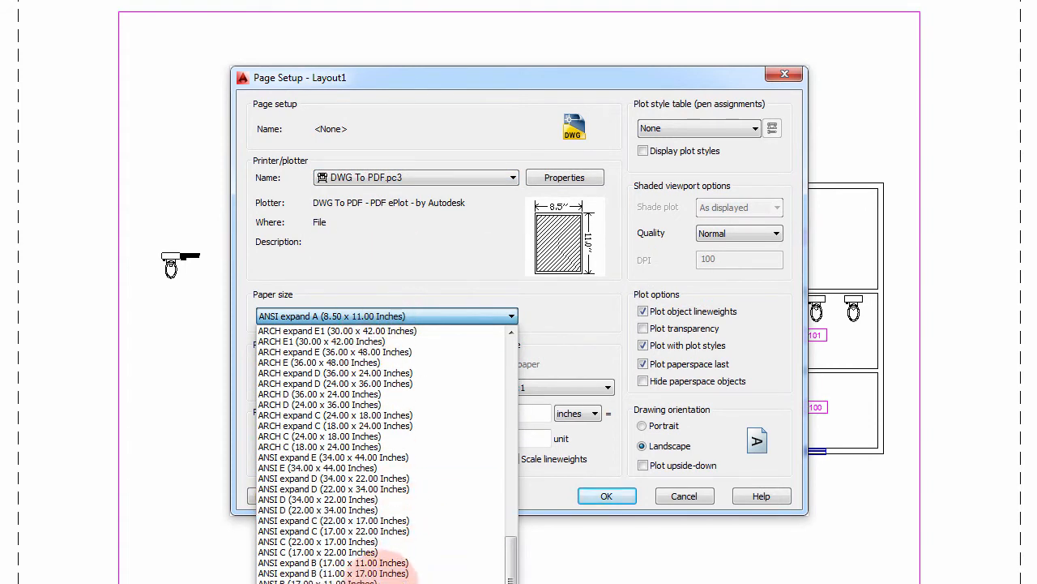
left_click(389, 582)
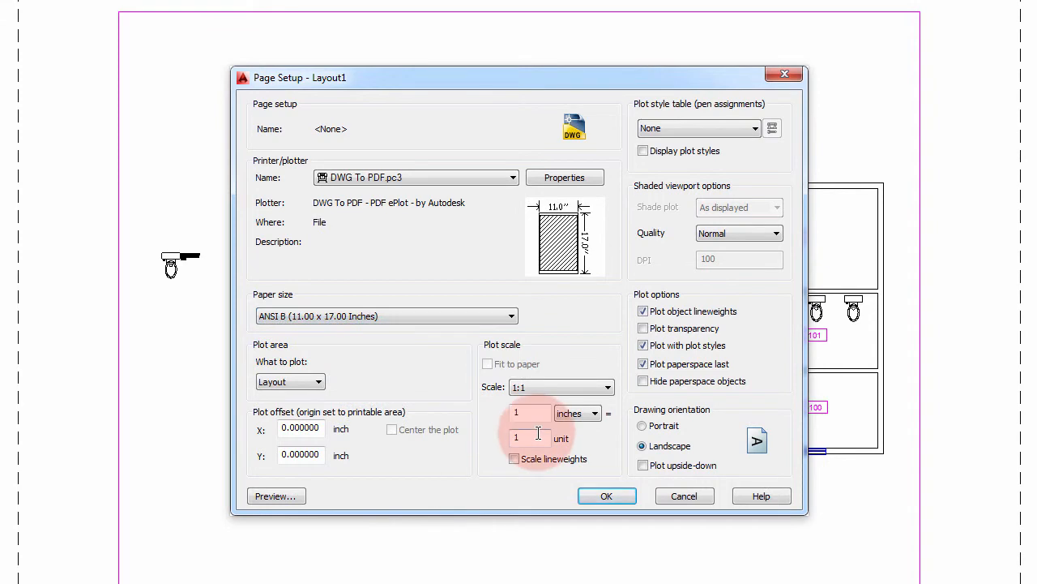
left_click(606, 495)
left_click(585, 451)
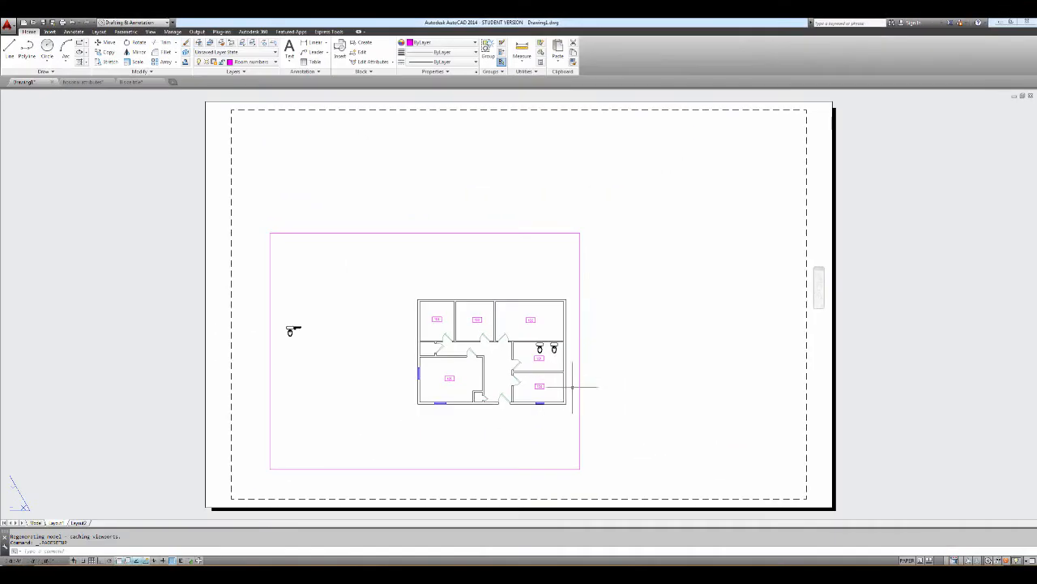
left_click(577, 395)
key("Delete")
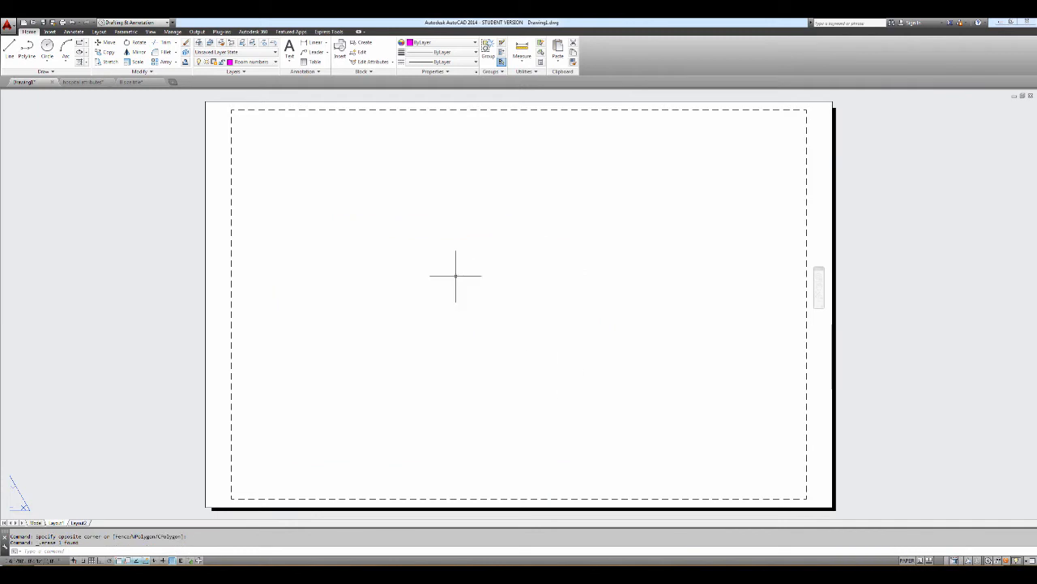
key("Return")
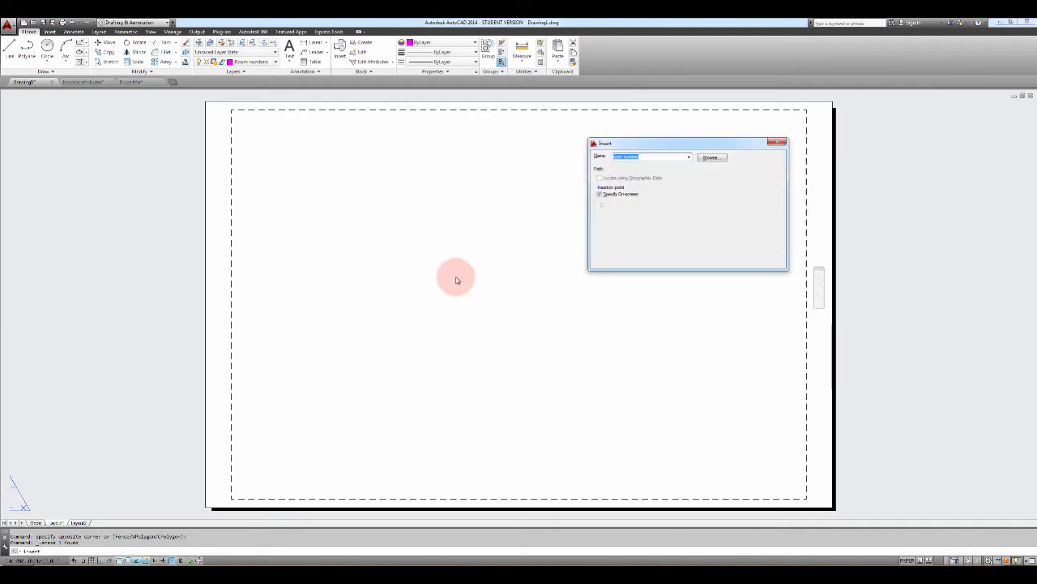
left_click(690, 160)
left_click(708, 179)
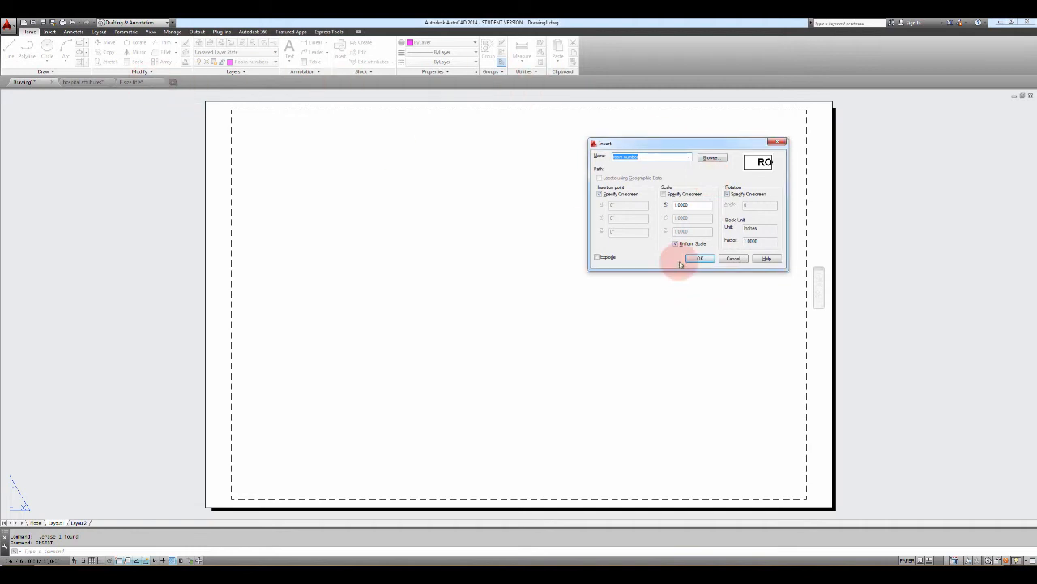
left_click(732, 258)
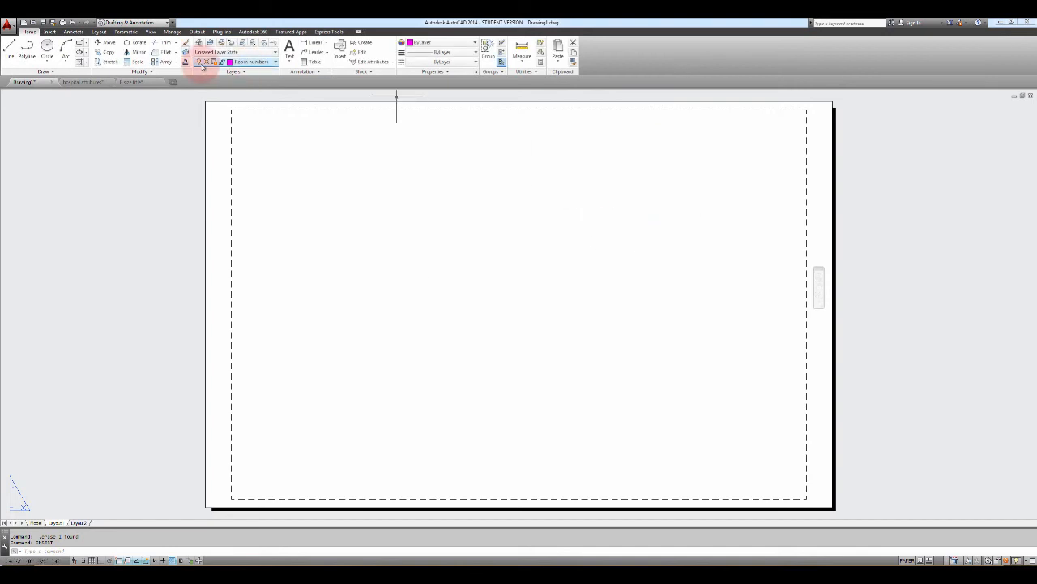
Switch to the B size title drawing and examine the attribute fields in its title block.
left_click(143, 82)
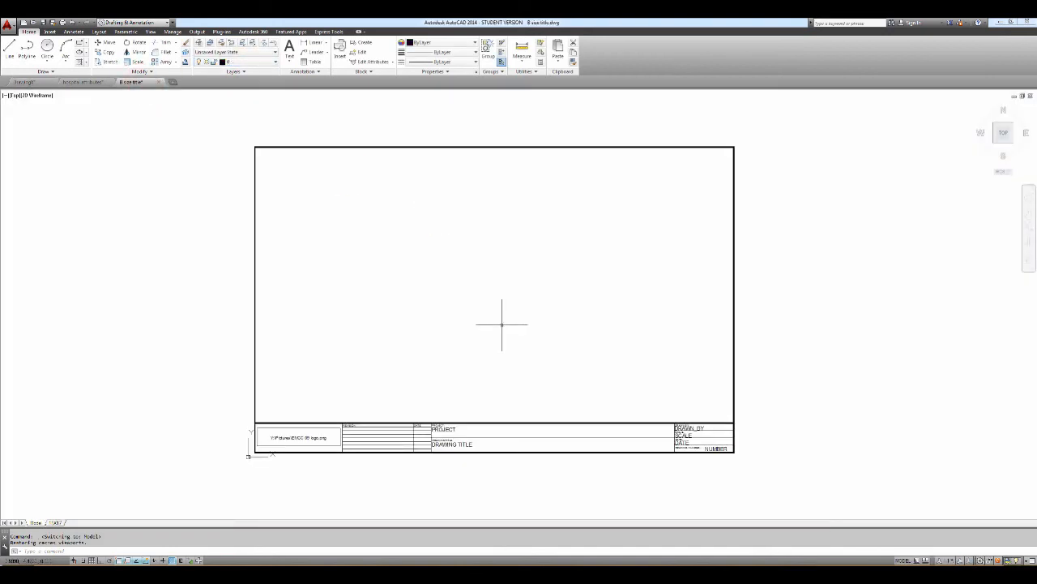
middle_click_drag(543, 339, 572, 350)
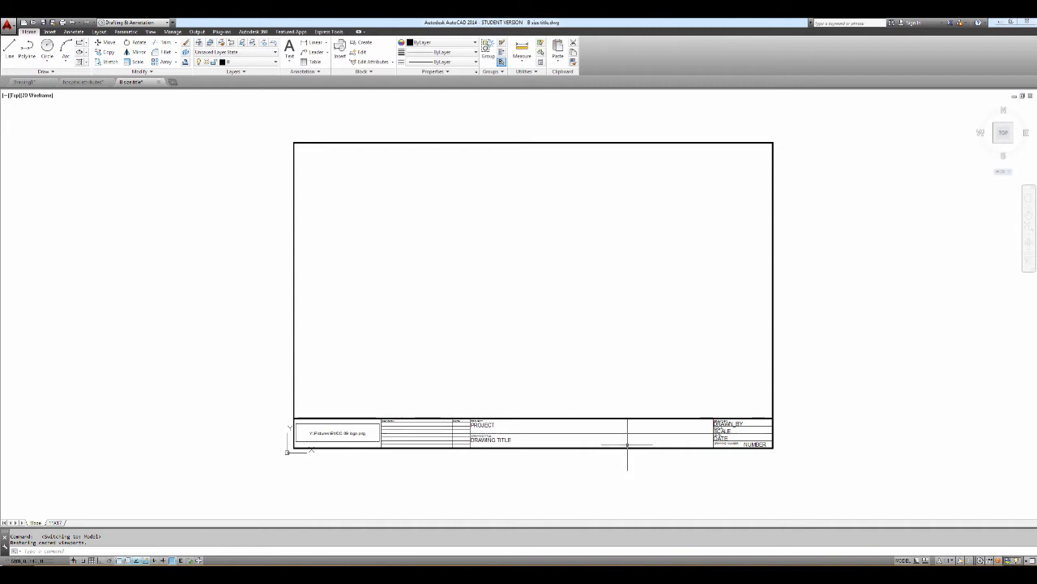
middle_click_drag(595, 442, 551, 421)
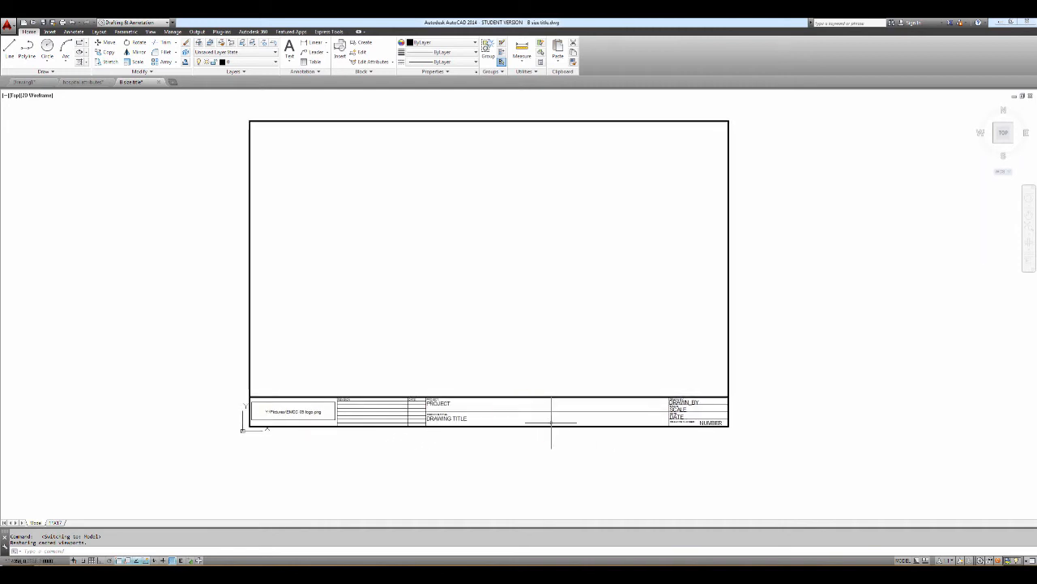
scroll(552, 421, "up", 6)
scroll(552, 421, "down", 6)
scroll(552, 422, "up", 3)
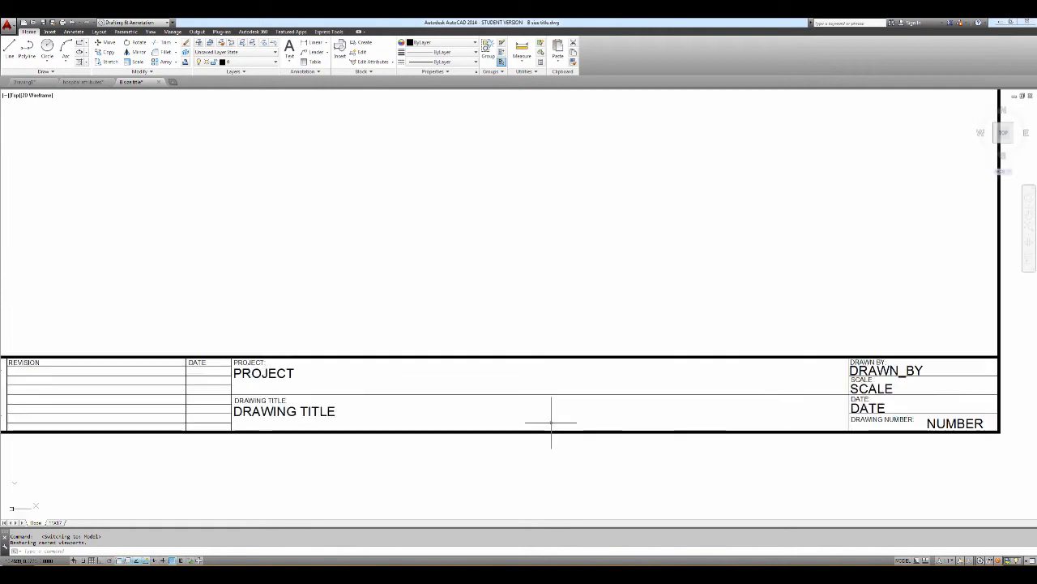
middle_click_drag(396, 373, 511, 386)
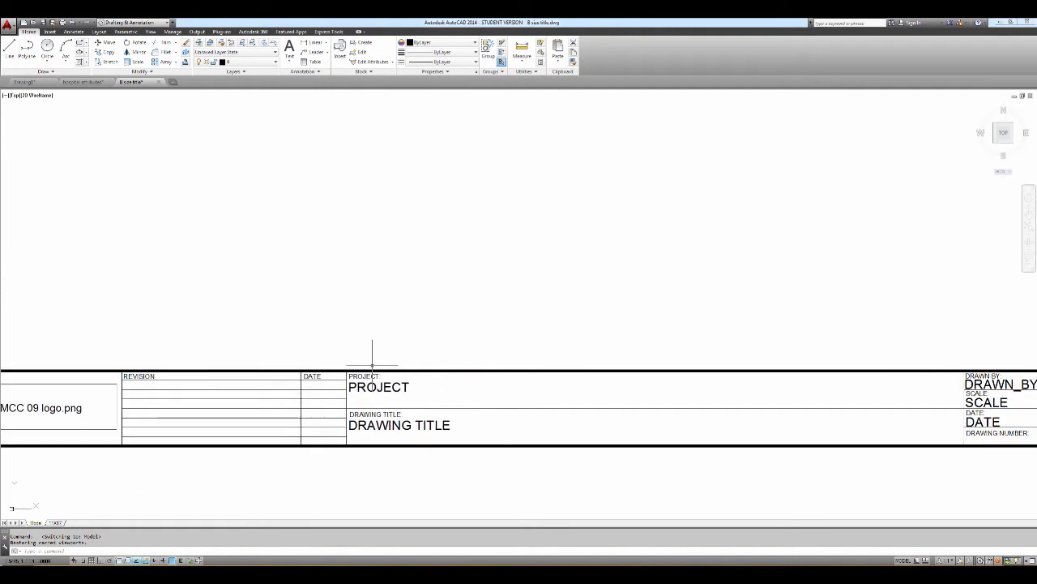
List the properties of the PROJECT attribute definition in the title block and close the listing.
key("Escape")
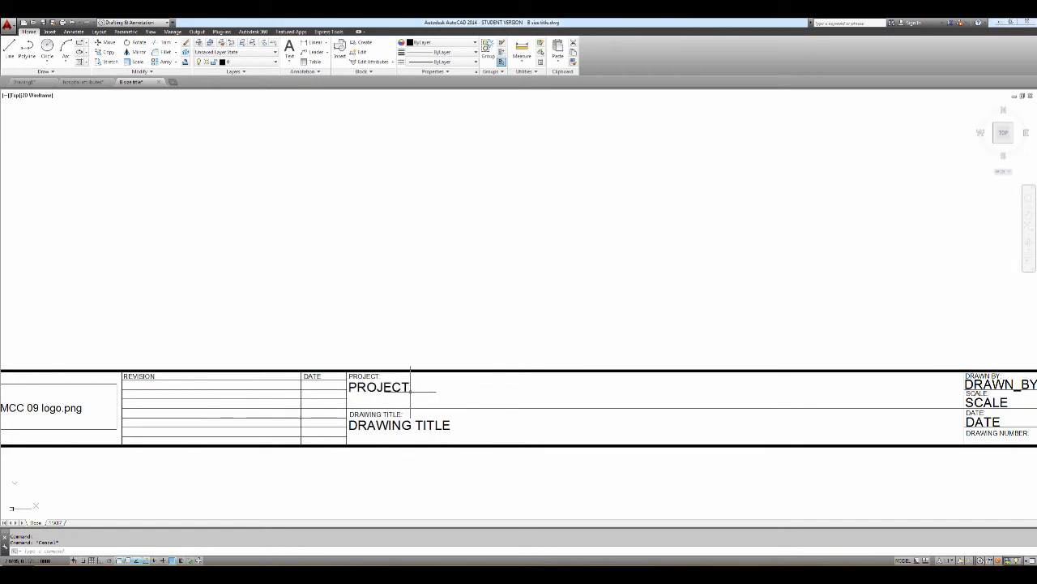
type("list")
key("Return")
key("Return")
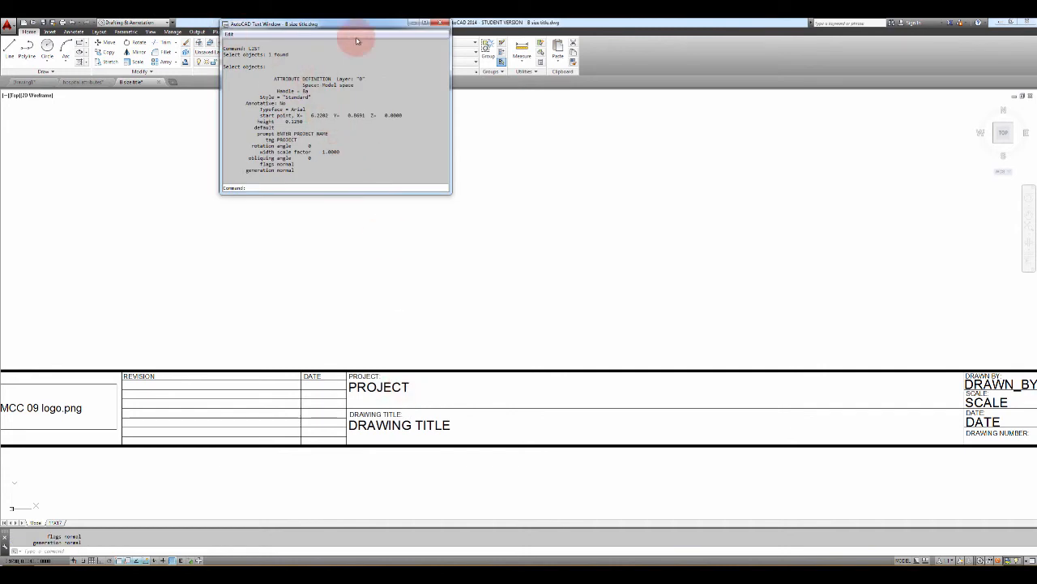
left_click(443, 23)
key("Escape")
List the properties of the DRAWING TITLE attribute definition in the title block and close the listing.
key("Return")
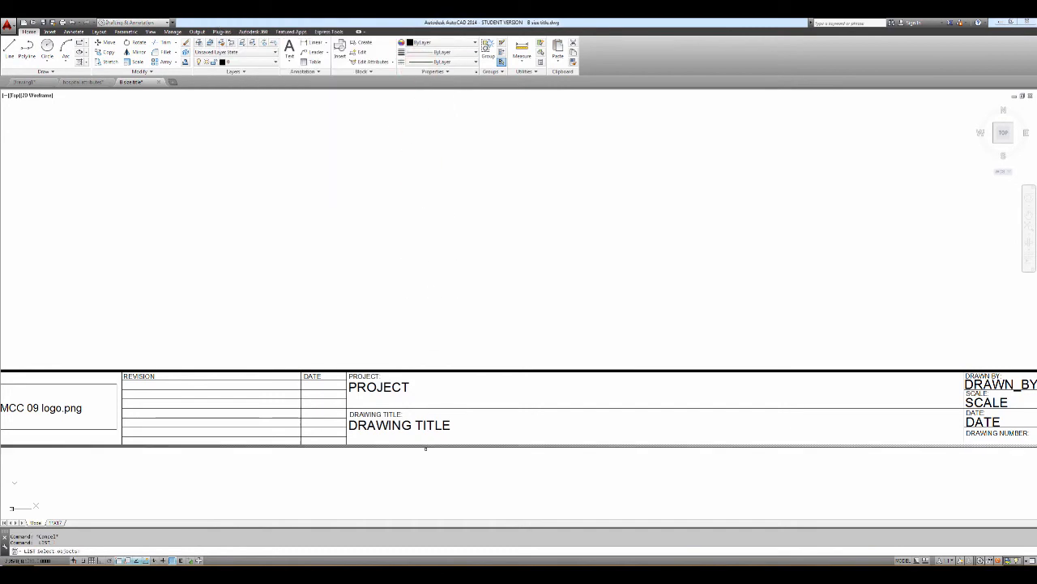
left_click_drag(427, 427, 416, 418)
key("Return")
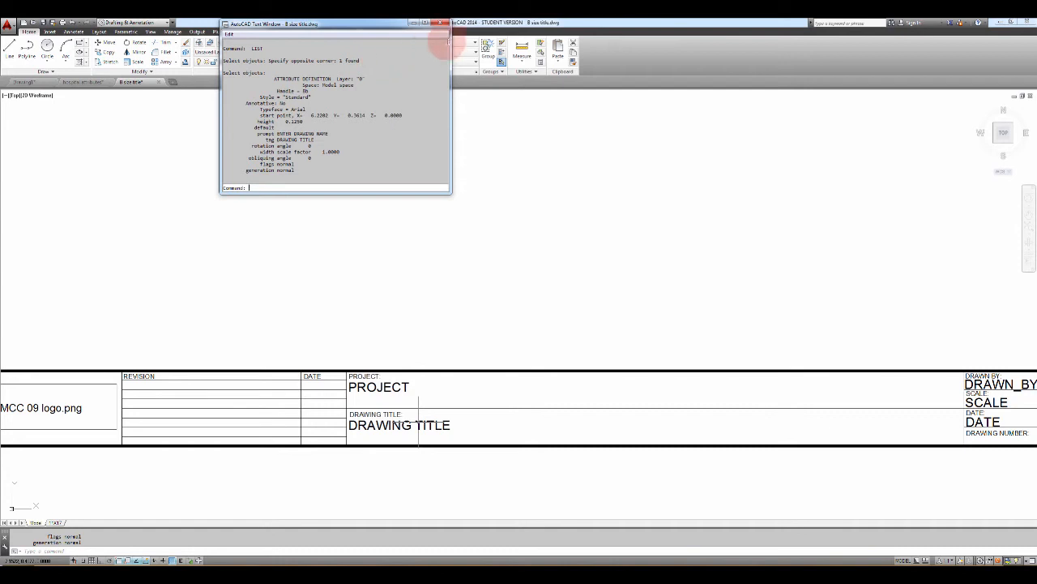
left_click(440, 25)
key("Escape")
Close the B size title drawing without saving changes and return to the Layout1 sheet of Drawing1.
scroll(556, 243, "down", 2)
scroll(557, 244, "up", 2)
scroll(557, 244, "down", 3)
middle_click_drag(567, 278, 600, 326)
middle_click_drag(512, 251, 501, 296)
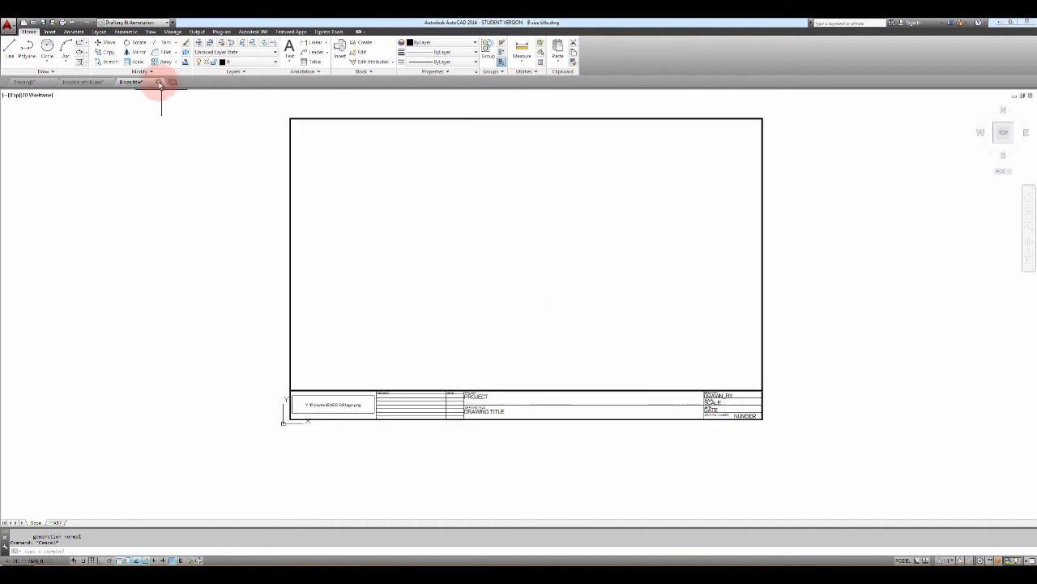
left_click(160, 83)
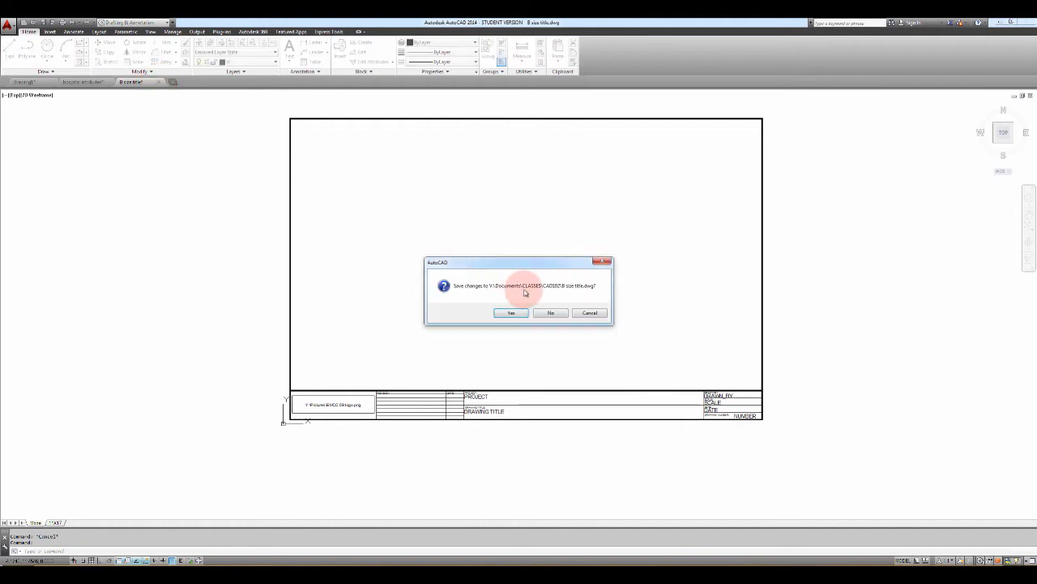
left_click(554, 316)
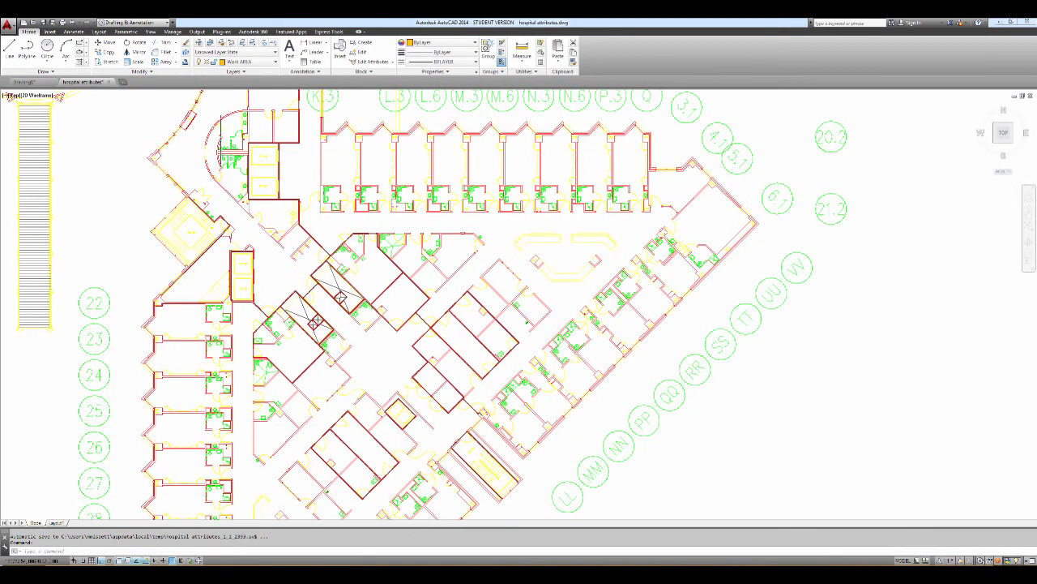
left_click(33, 82)
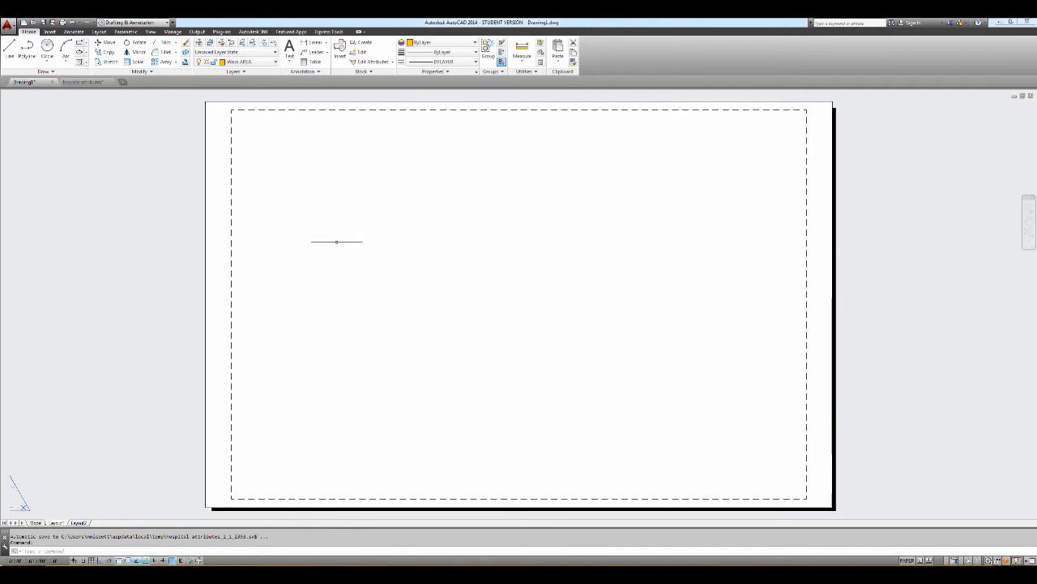
Choose the B size title drawing from the Dropbox folder Documents\CLASSES\CAD102 as the block to insert.
type("i")
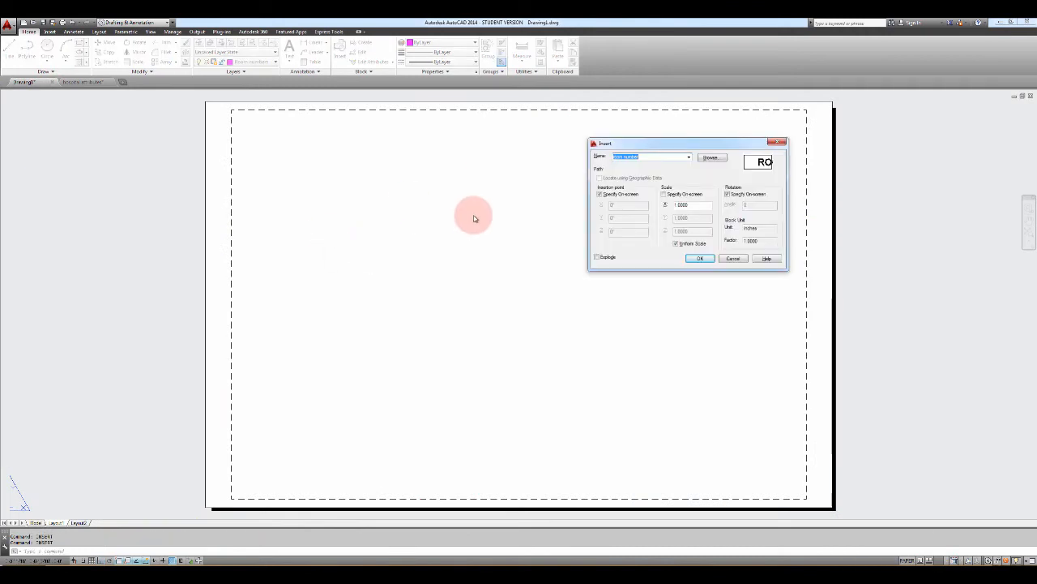
left_click(714, 158)
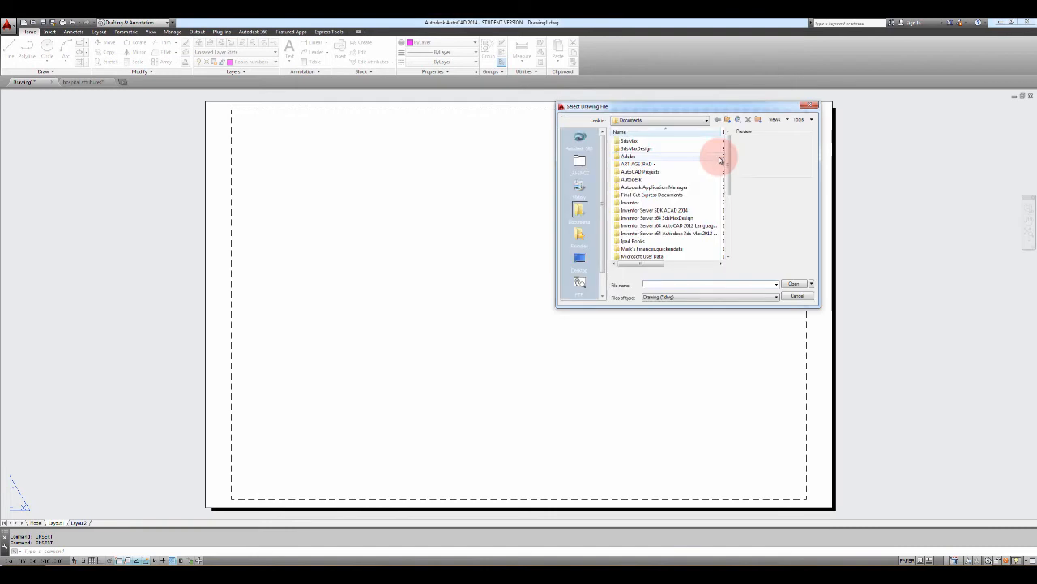
left_click(652, 122)
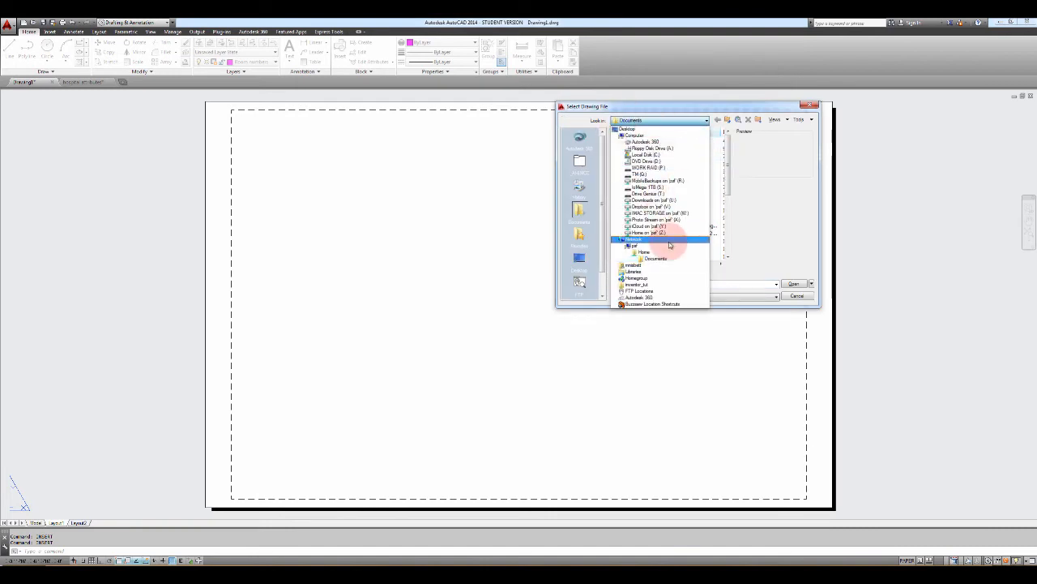
left_click(654, 207)
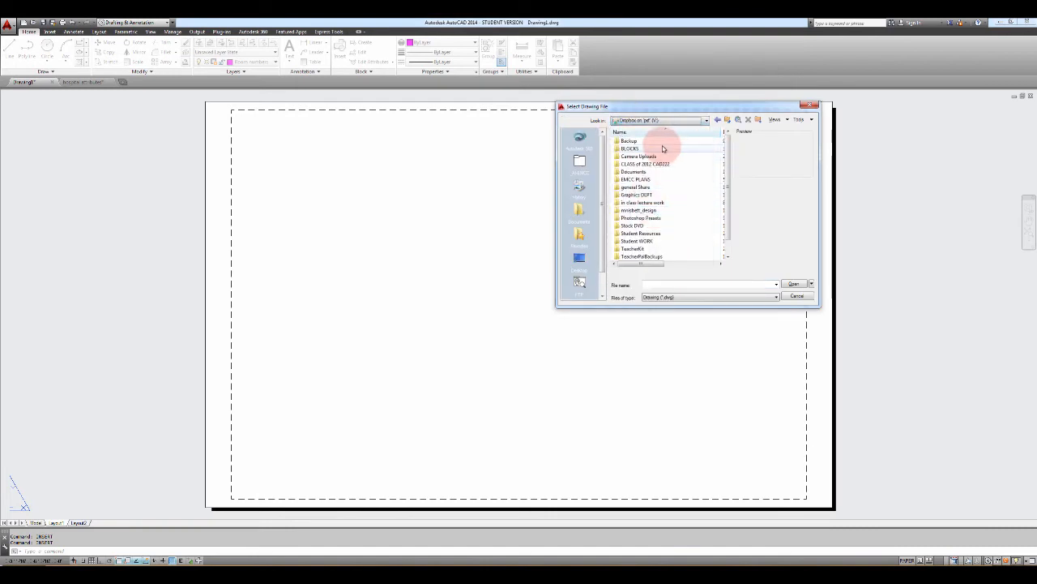
double_click(645, 172)
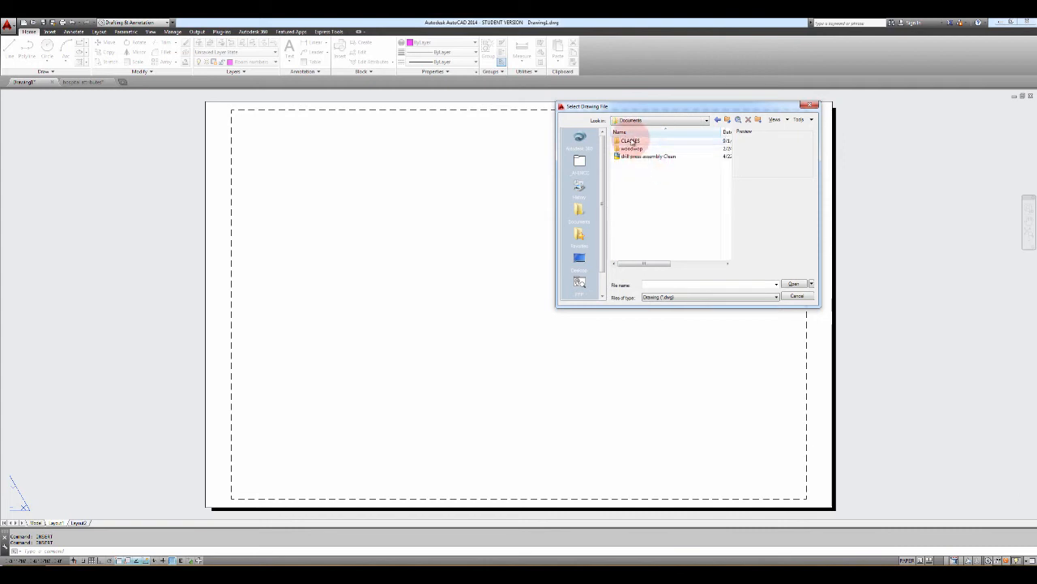
double_click(628, 141)
double_click(631, 141)
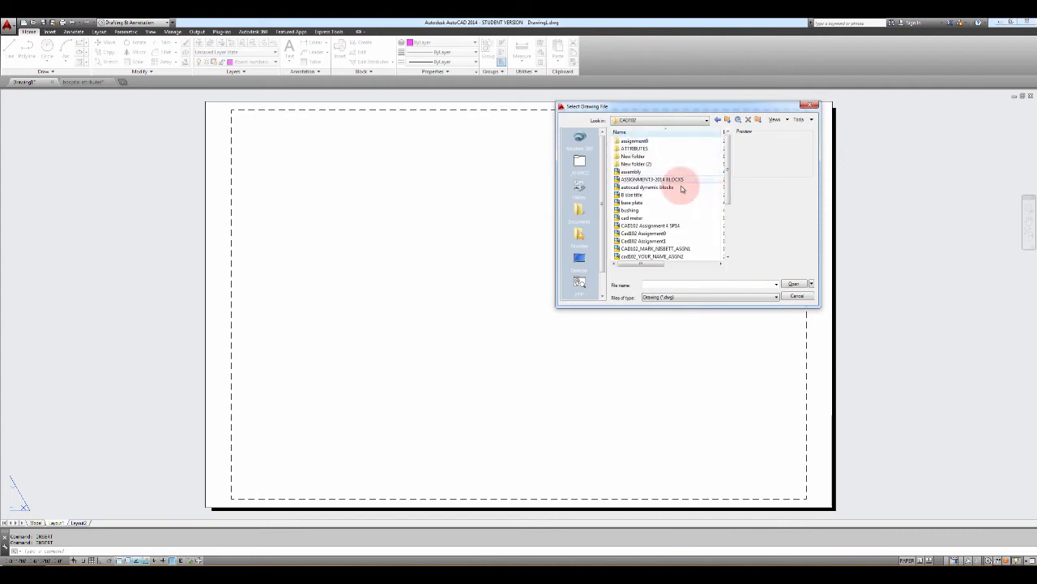
left_click(641, 197)
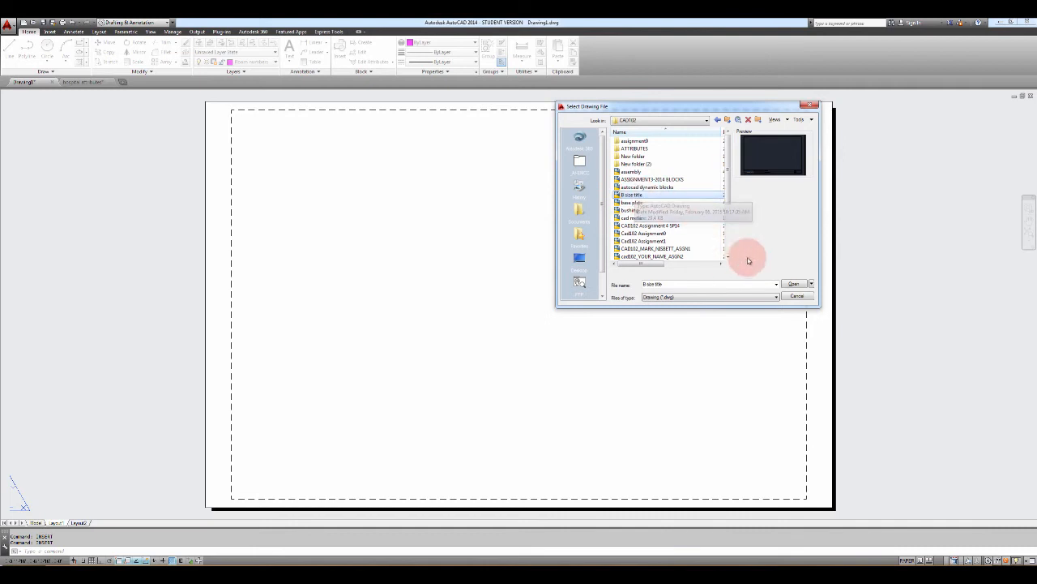
left_click(791, 284)
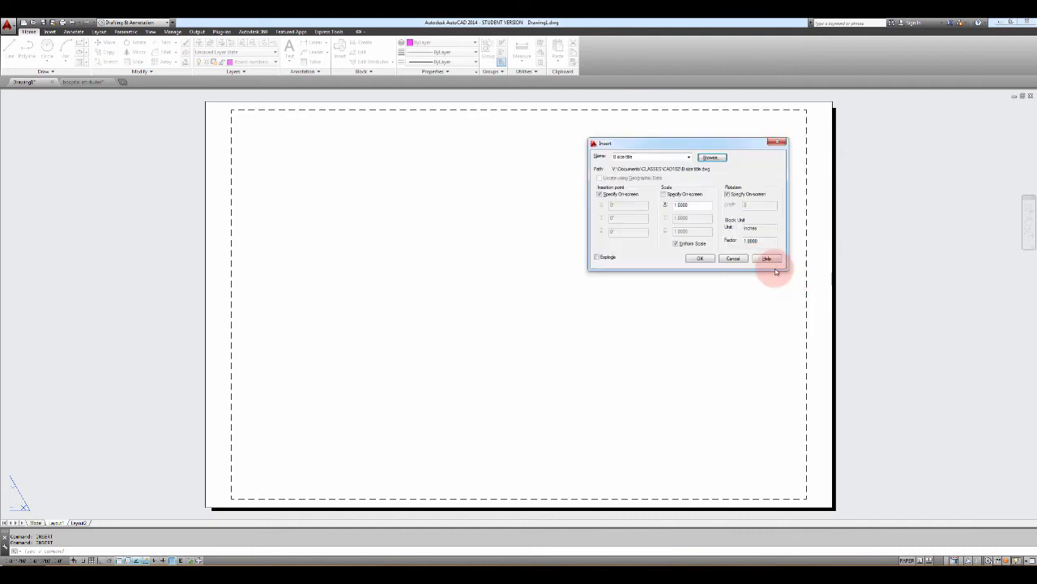
Place the B size title block at the lower-left corner of the Layout1 sheet, at scale 1 and unrotated.
left_click(704, 261)
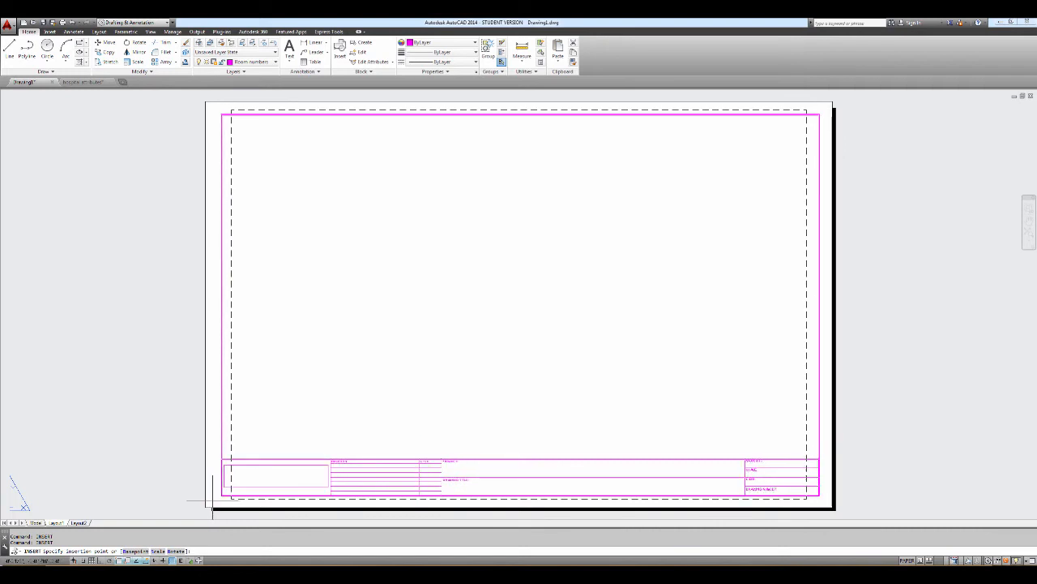
left_click(213, 500)
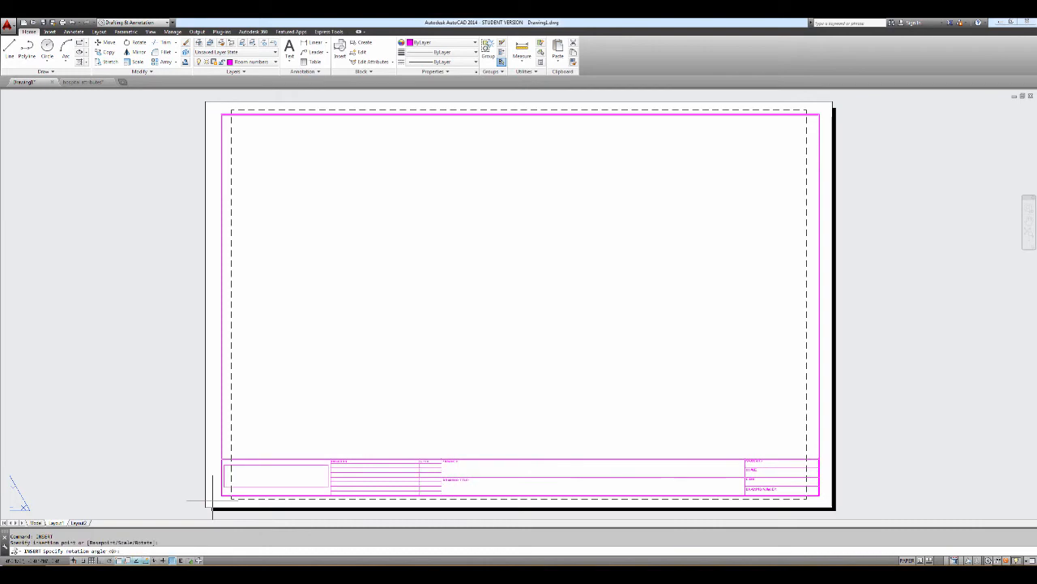
left_click(270, 479)
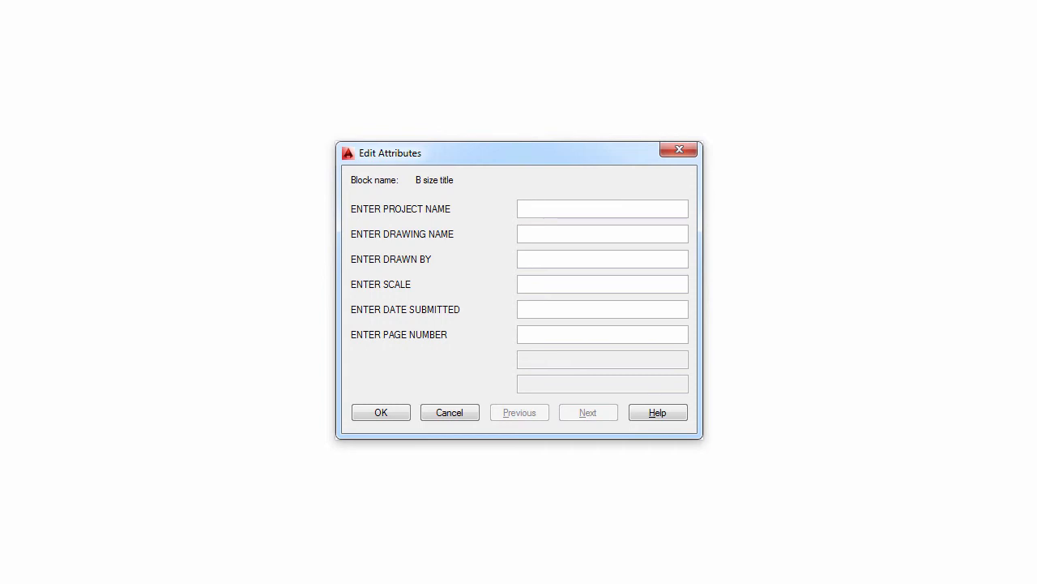
Enter ASSIGNMENT NUMBER 3 as the project name and BLOCKS AND ATTRIBUTES as the drawing name.
type("SSIGNMENT NUMBER 3")
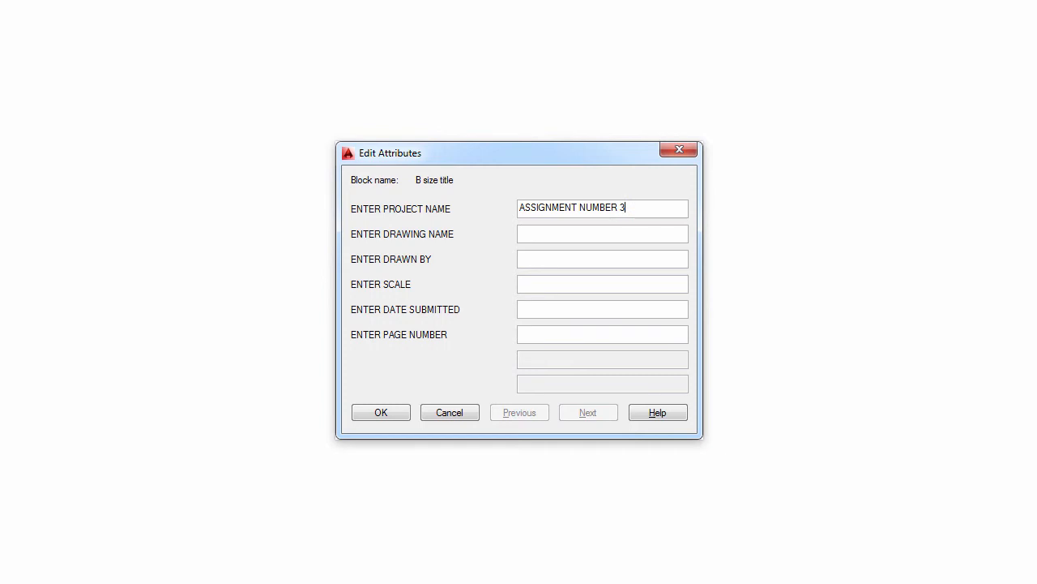
left_click(543, 234)
type("A")
key("BackSpace")
key("BackSpace")
key("BackSpace")
key("BackSpace")
type("BLOCKS AND")
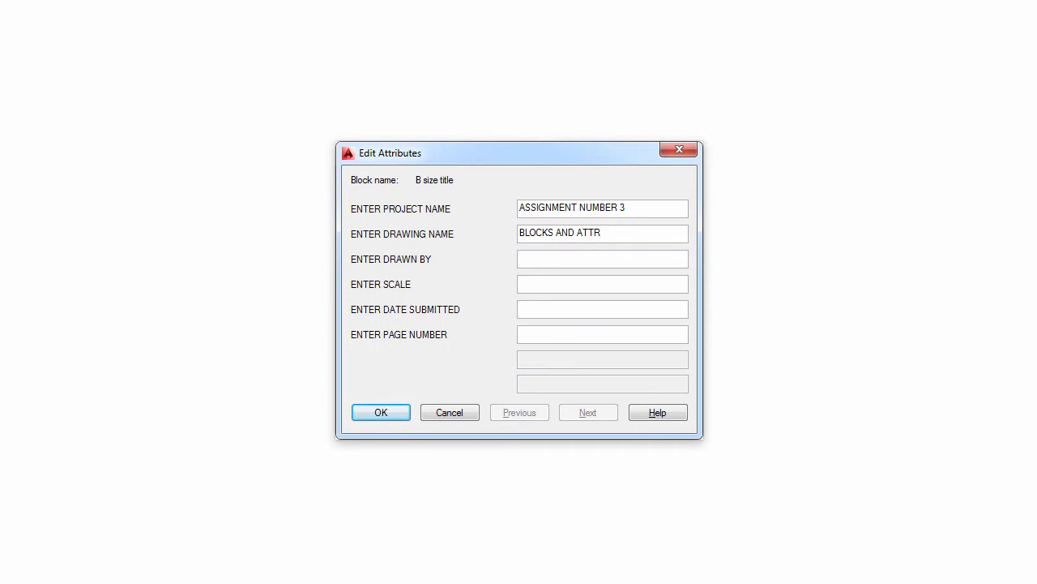
type("ATTRIBU")
Set drawn by to ME, scale to AS SHOWN, date submitted to 2-9-15 and page number to 1 OF 1, and accept the attributes.
type("W")
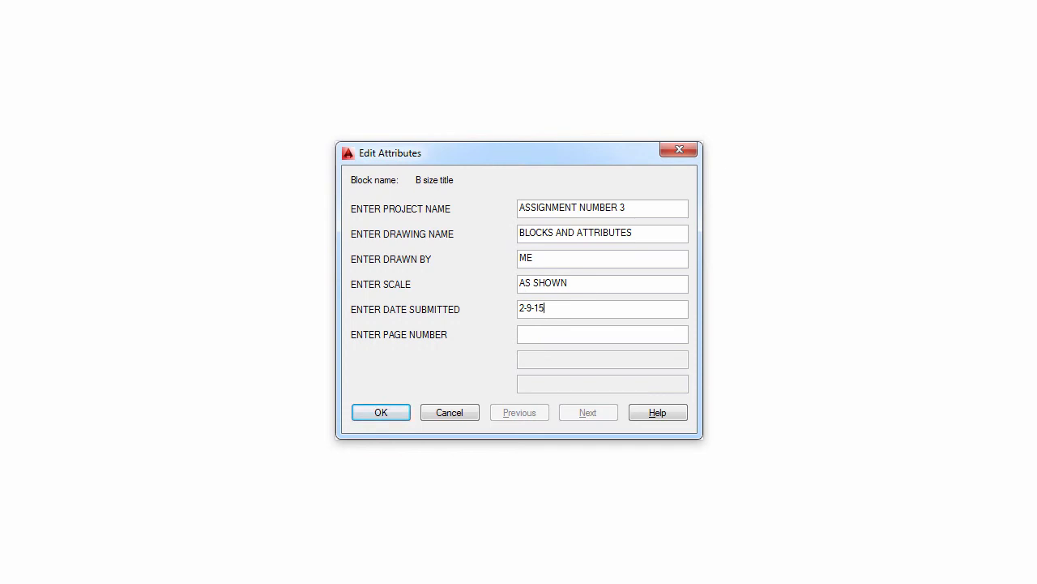
left_click(607, 329)
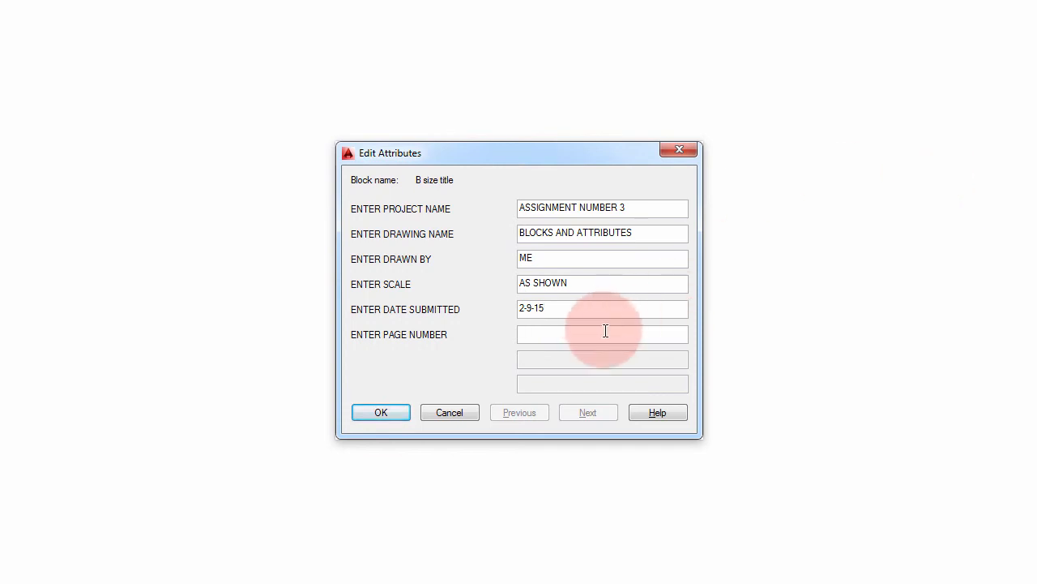
type("1 OF 1")
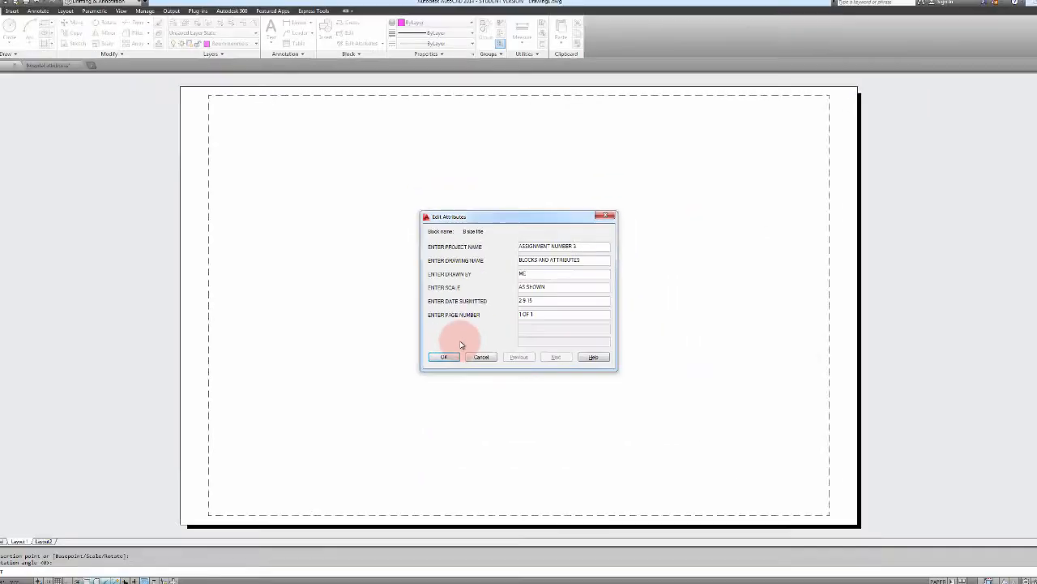
left_click(390, 413)
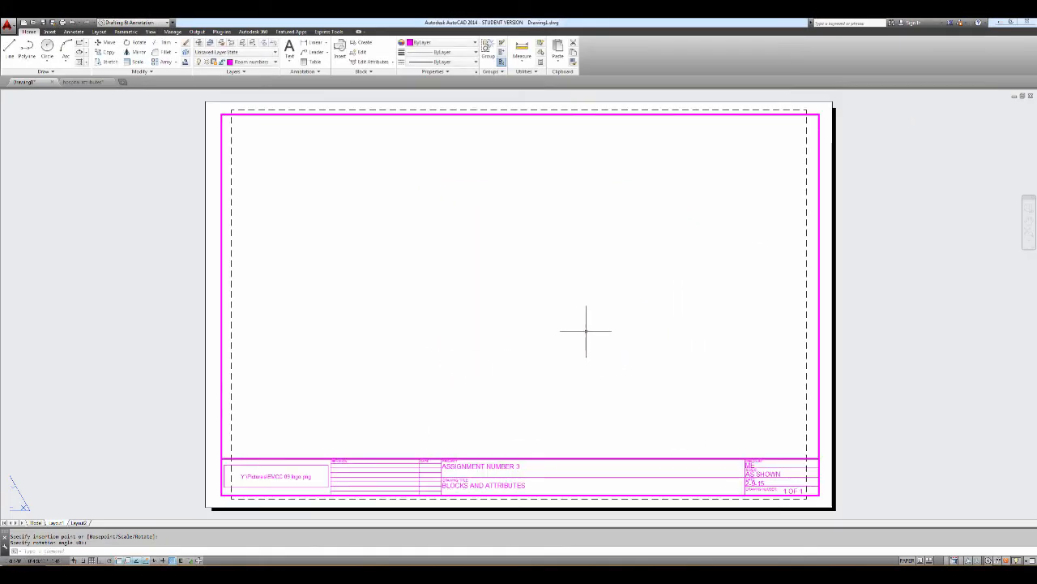
Move the inserted title block to layer 0 and check its layer assignment.
left_click(582, 458)
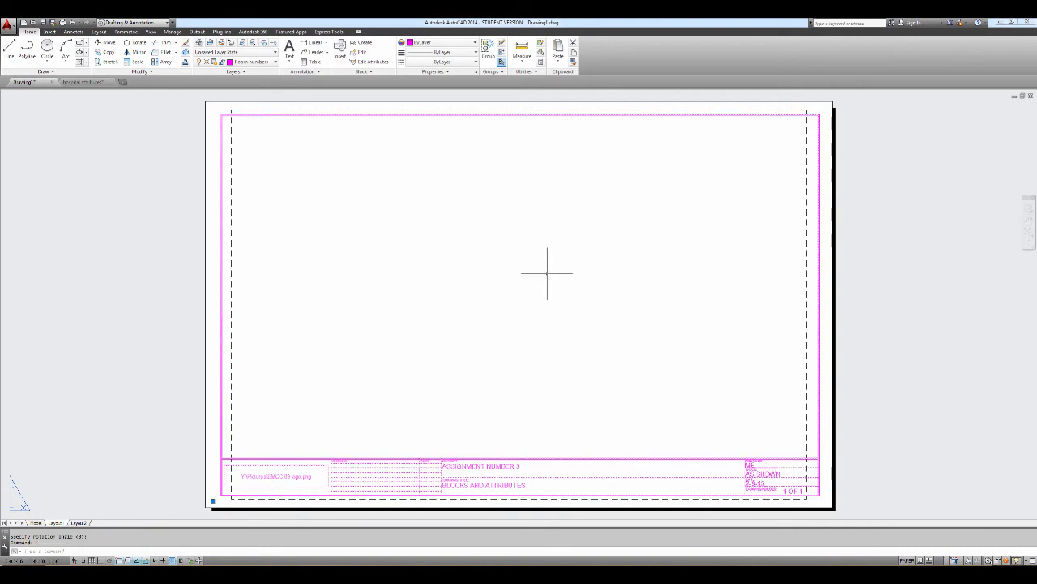
left_click(251, 61)
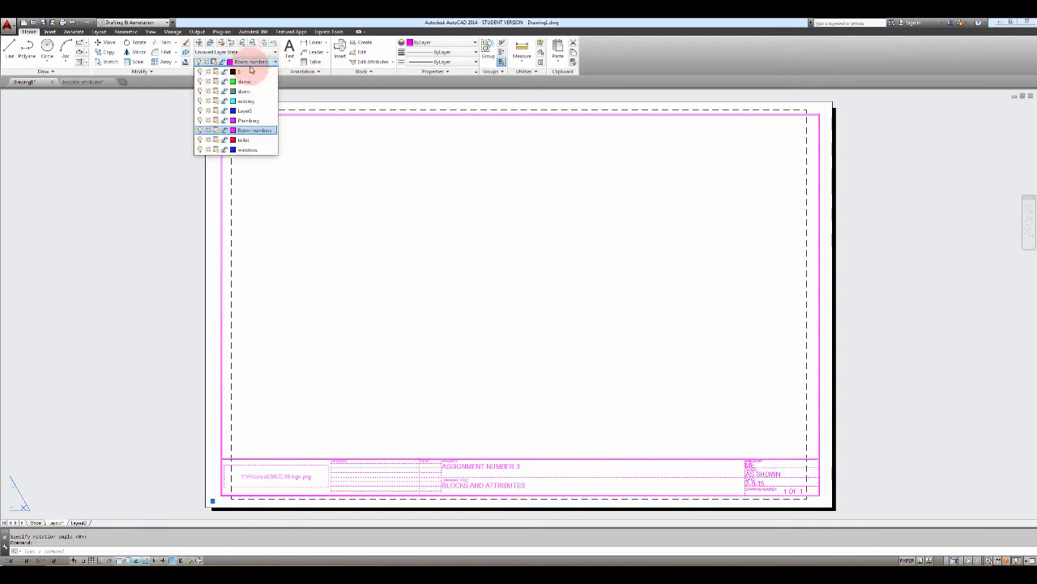
left_click(245, 72)
key("Escape")
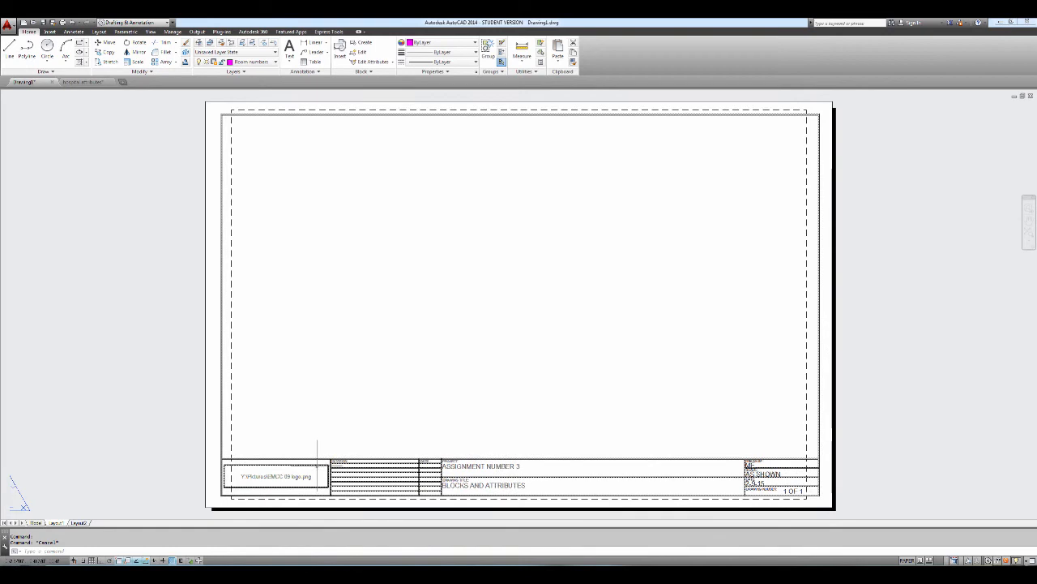
left_click(317, 463)
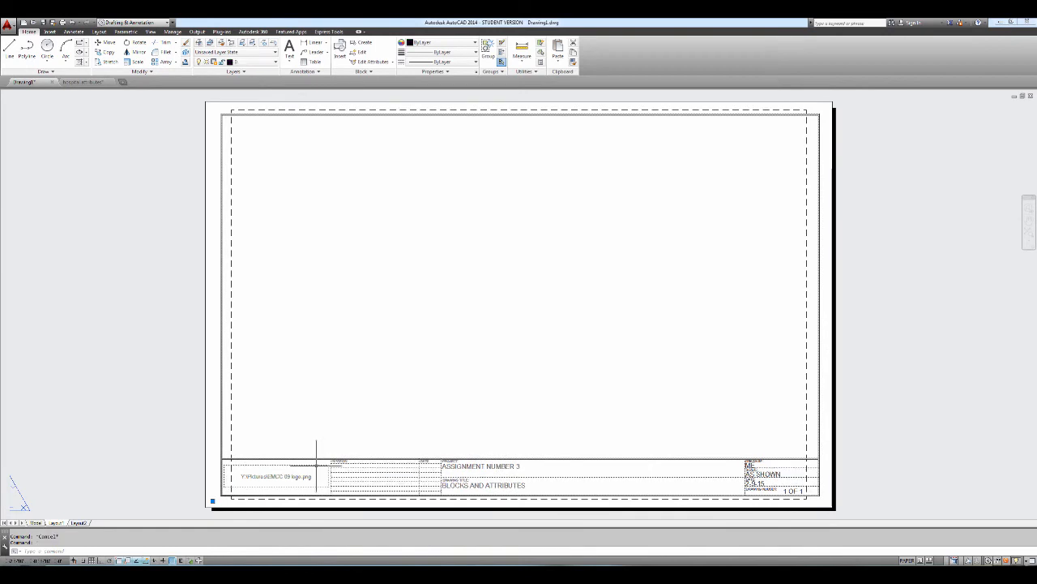
key("Escape")
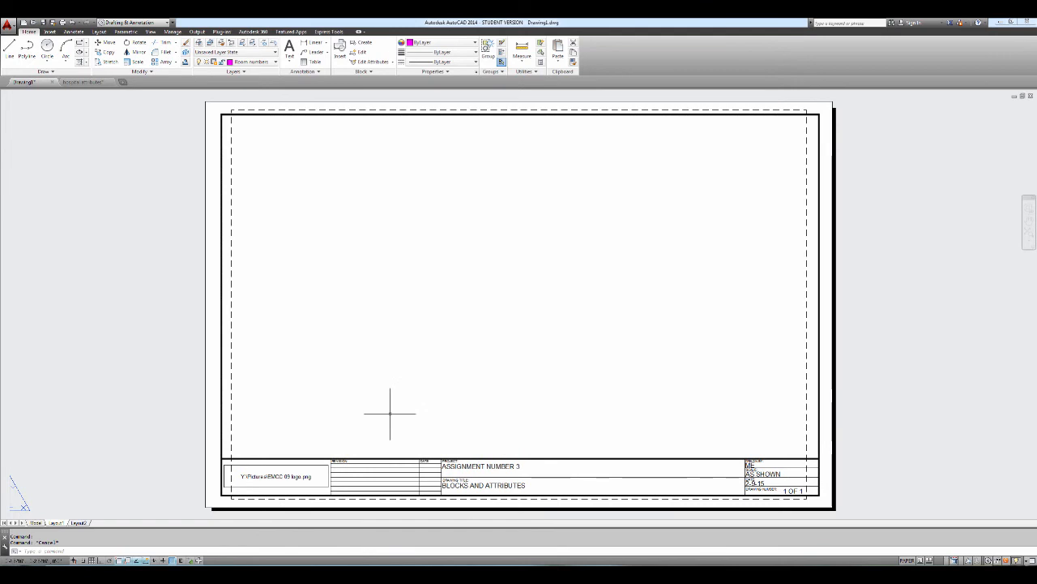
Explode the title block on the layout and undo the explode.
type("EXPLODE")
key("Return")
key("Return")
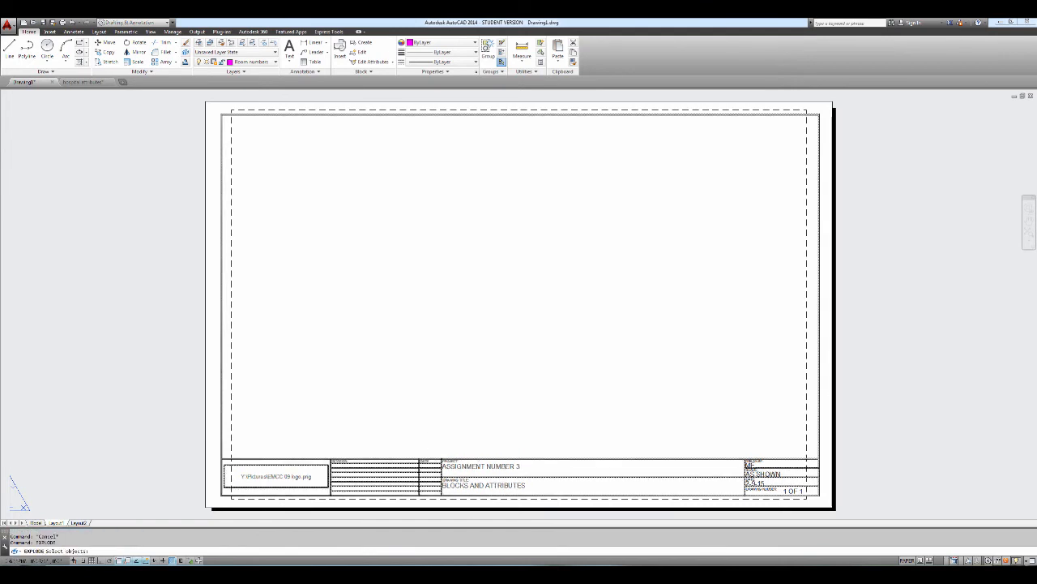
left_click(474, 459)
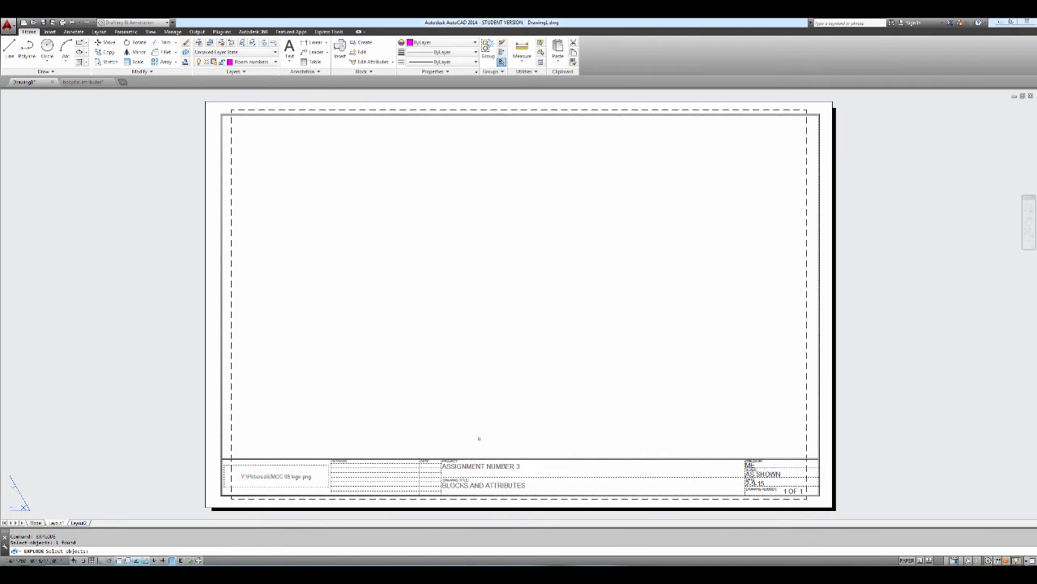
key("Return")
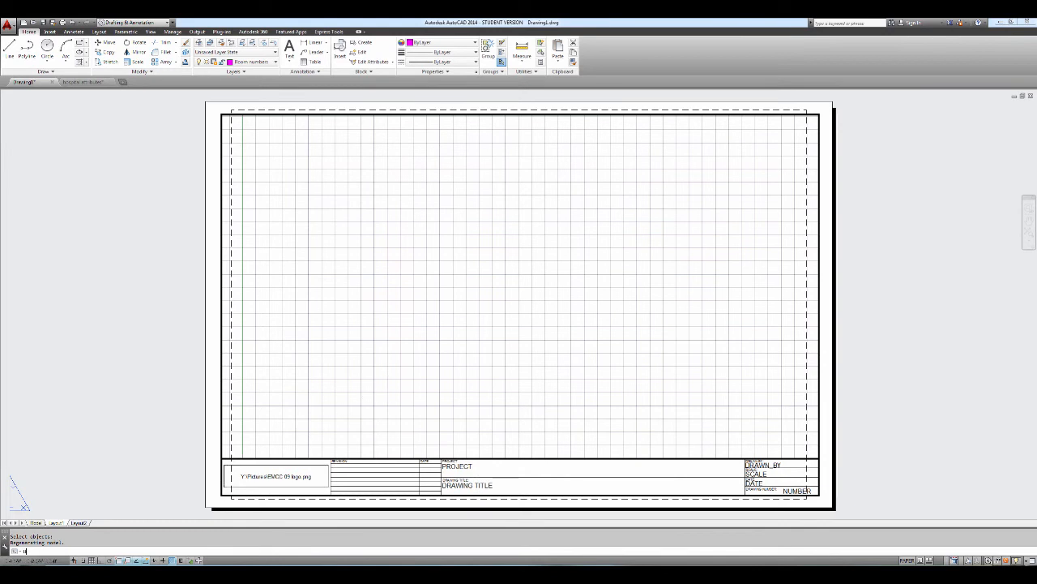
type("u")
key("Return")
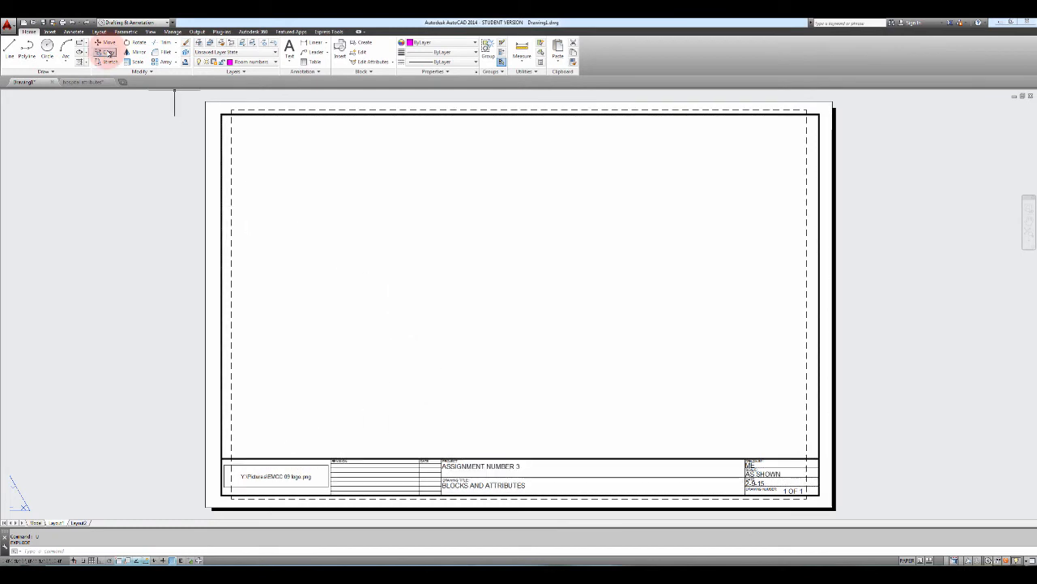
Open the recent drawing B size title.dwg and continue past the educational product notice.
left_click(9, 25)
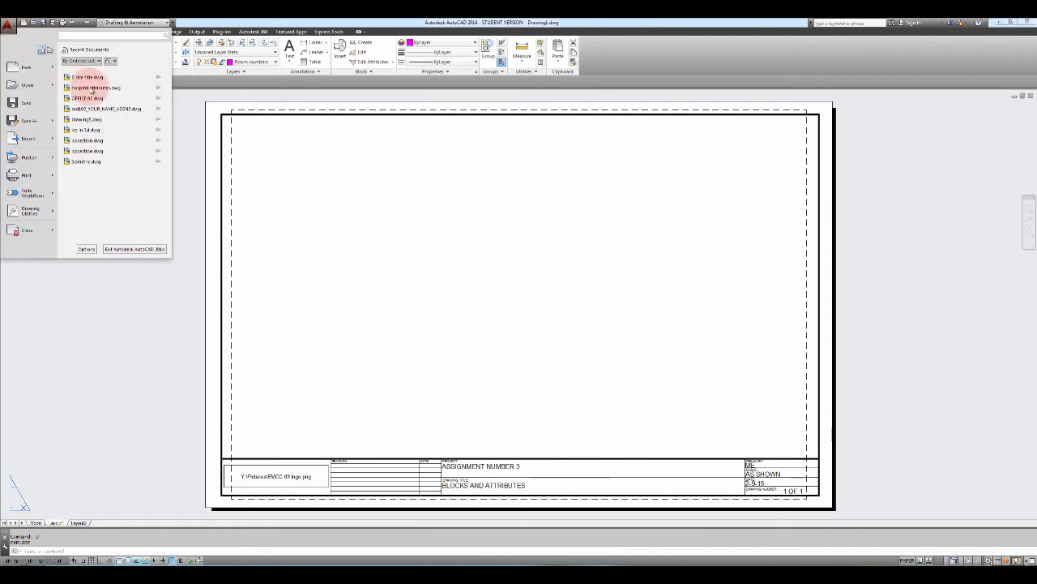
left_click(86, 76)
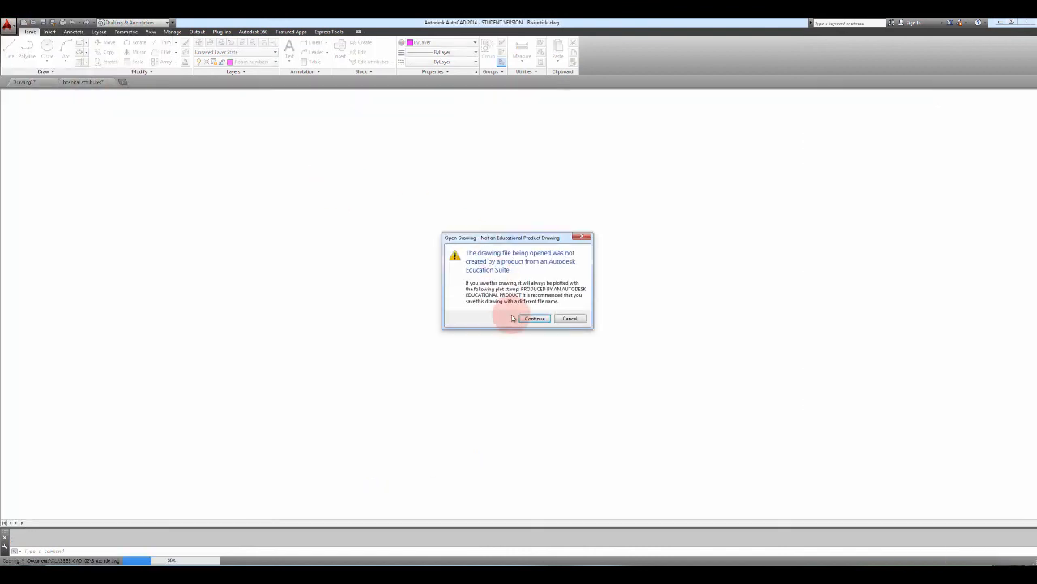
left_click(533, 319)
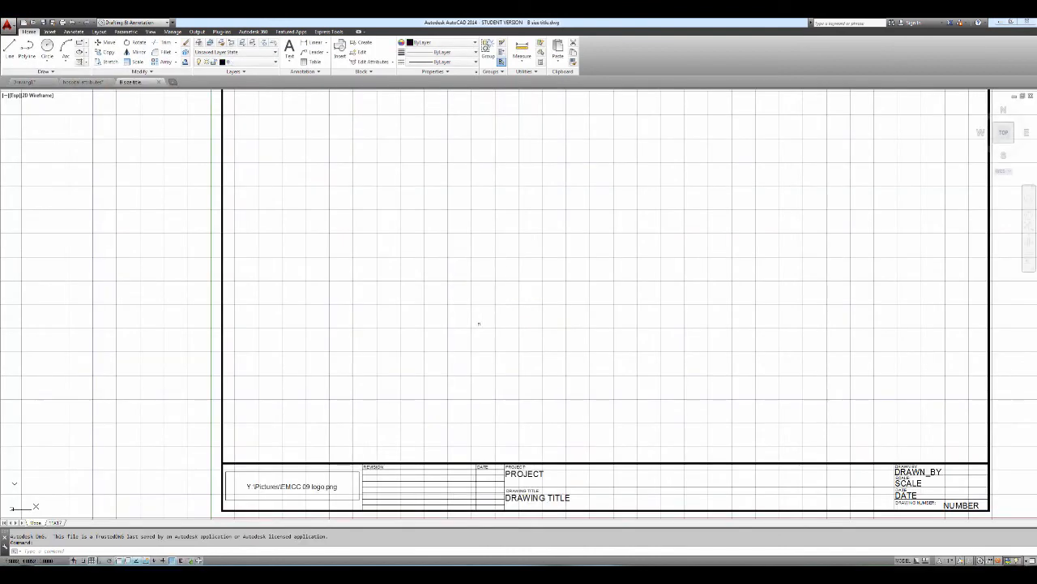
Erase the logo image reference from the title block of the B size title drawing.
scroll(477, 330, "down", 4)
scroll(476, 329, "up", 6)
scroll(477, 330, "down", 4)
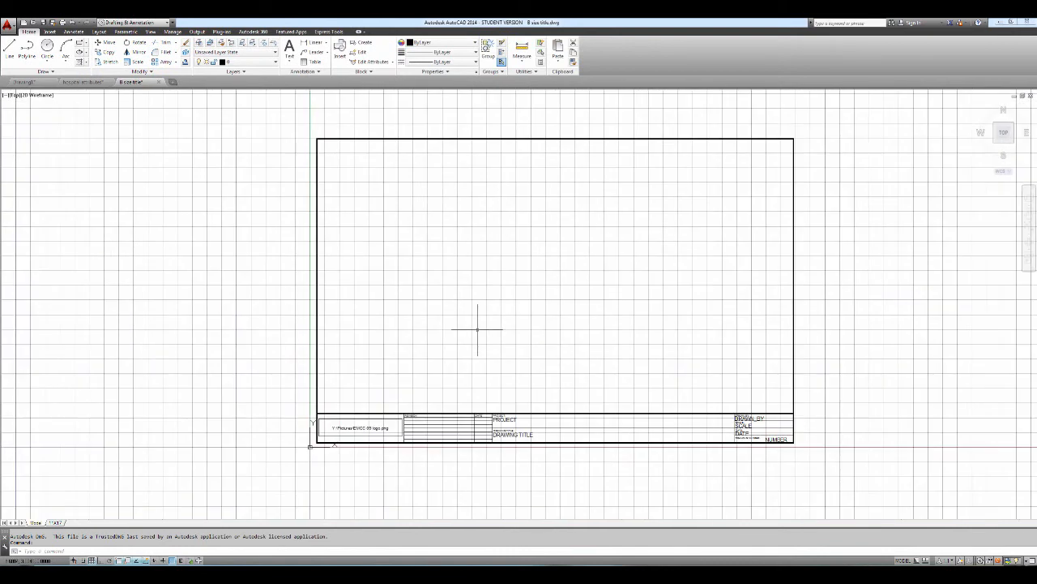
left_click(374, 421)
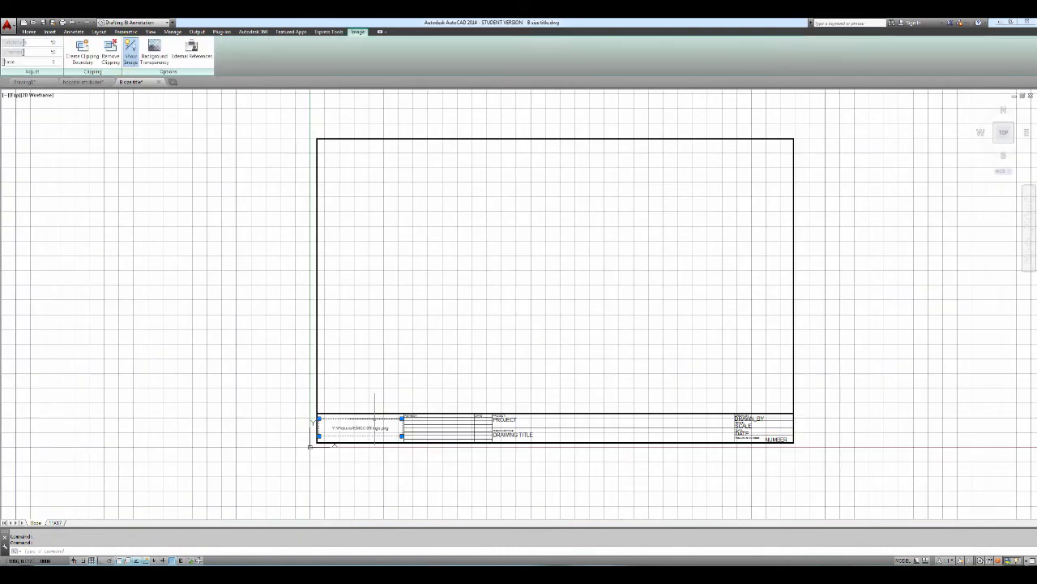
key("Delete")
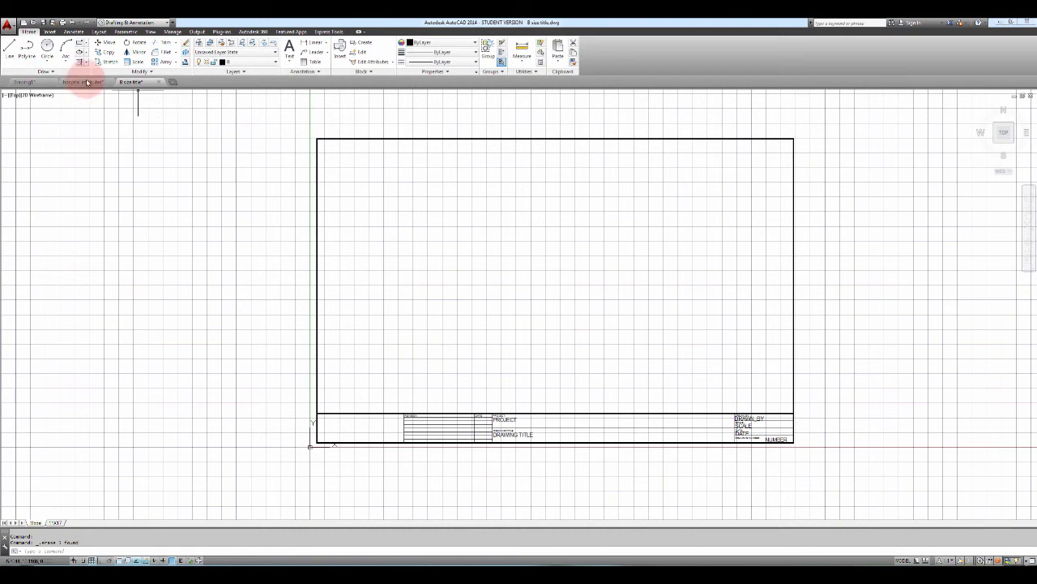
left_click(51, 32)
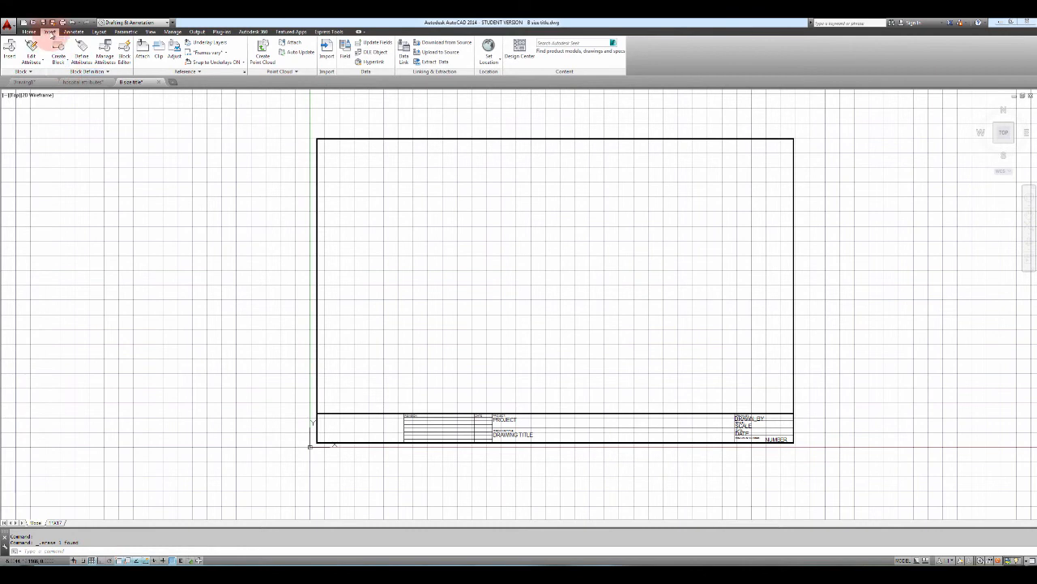
left_click(143, 50)
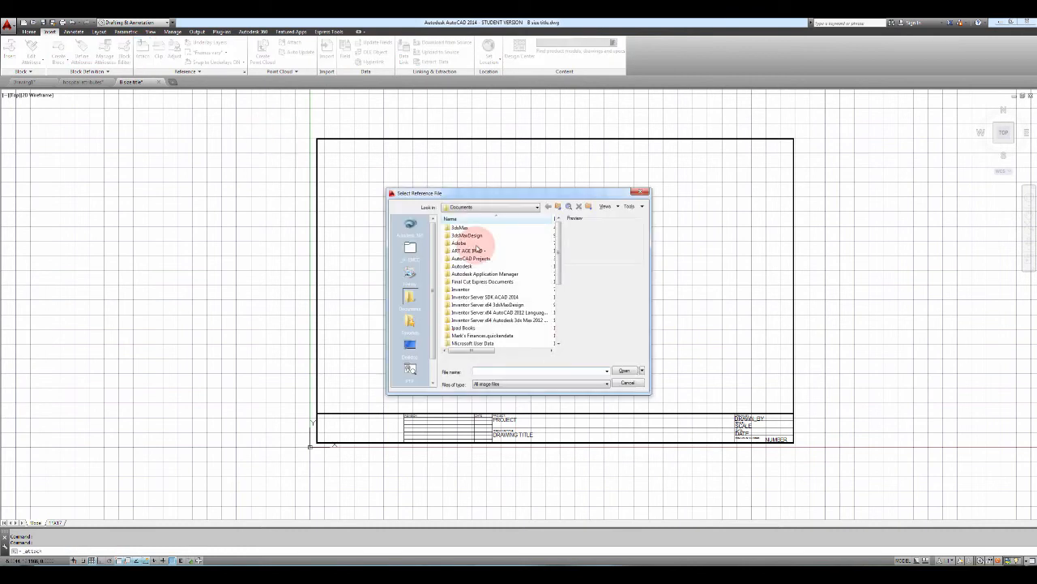
left_click(478, 206)
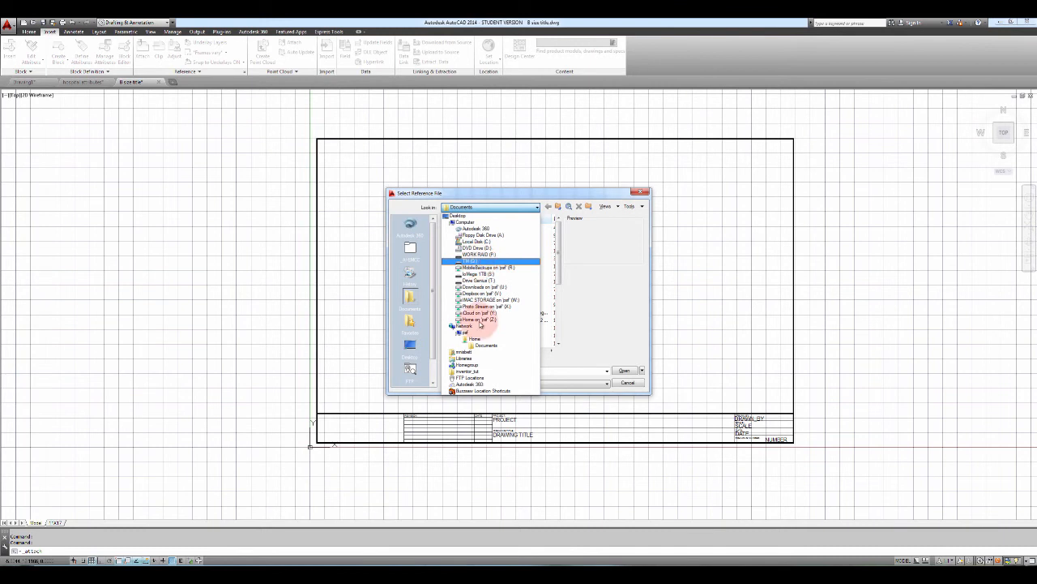
left_click(465, 351)
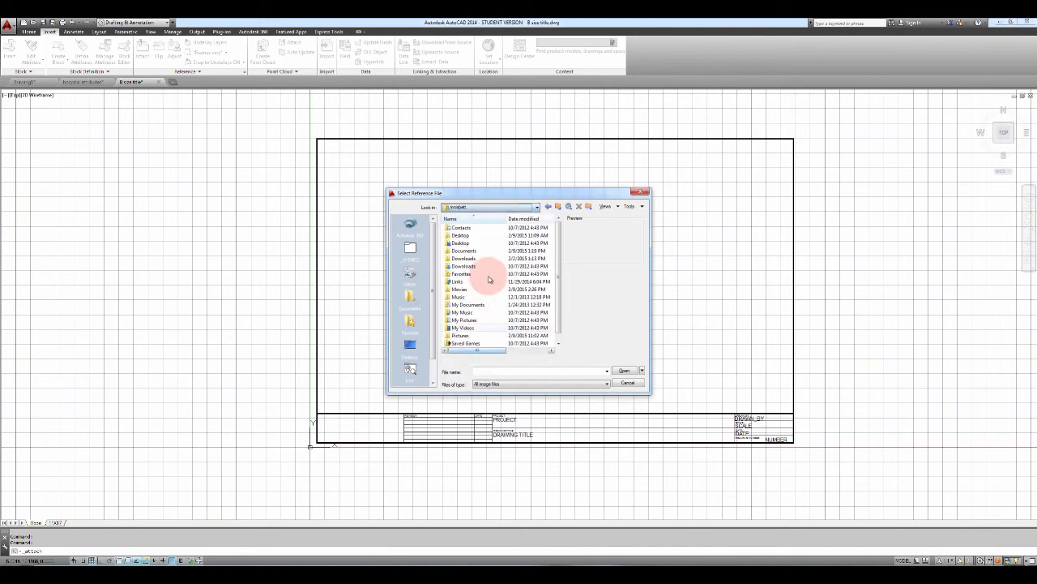
double_click(475, 323)
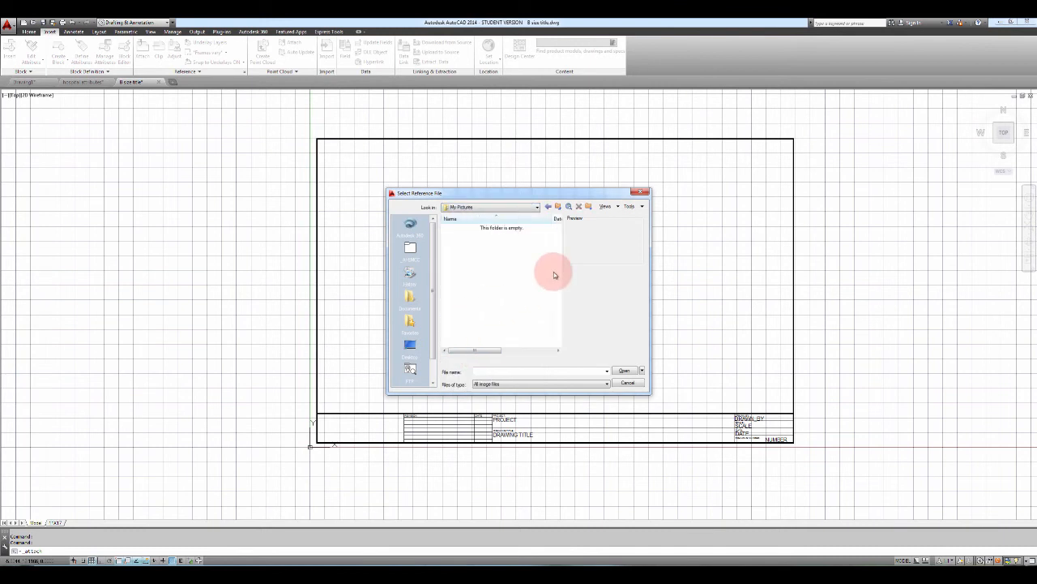
left_click(628, 381)
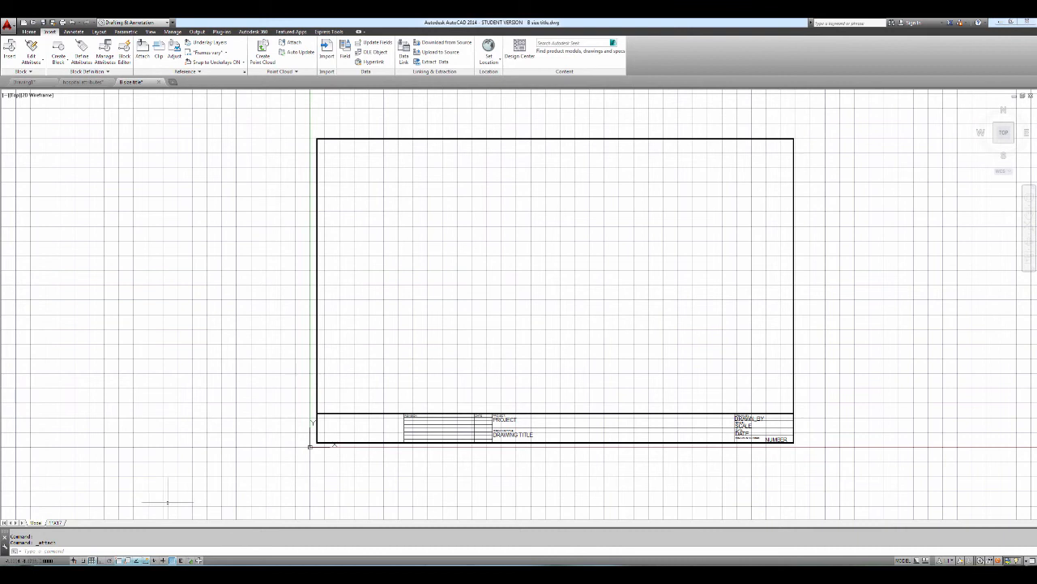
Switch to the web browser and search Google for EMCC LOGO, showing the image results.
left_click(166, 557)
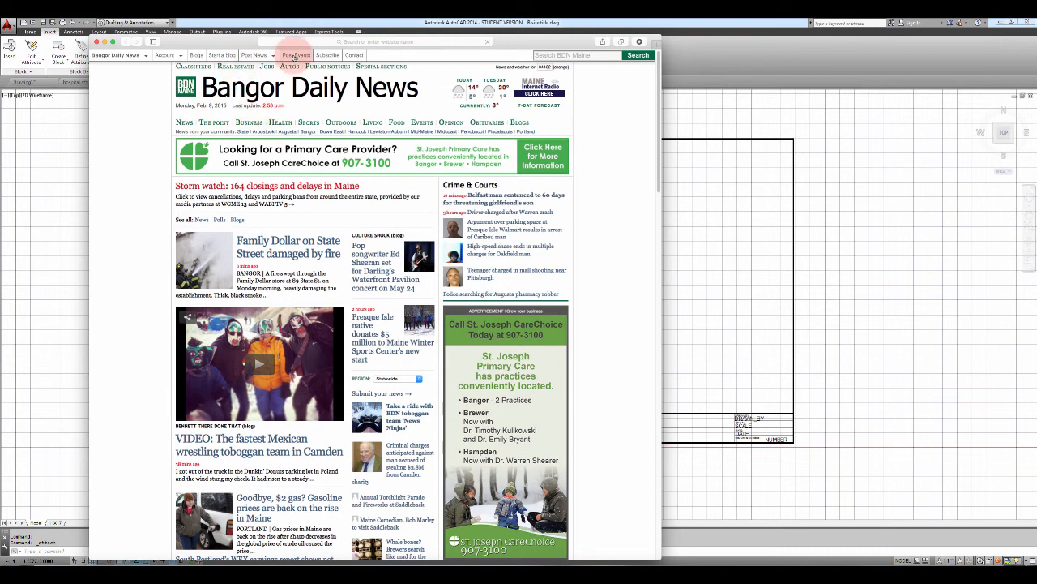
left_click(322, 41)
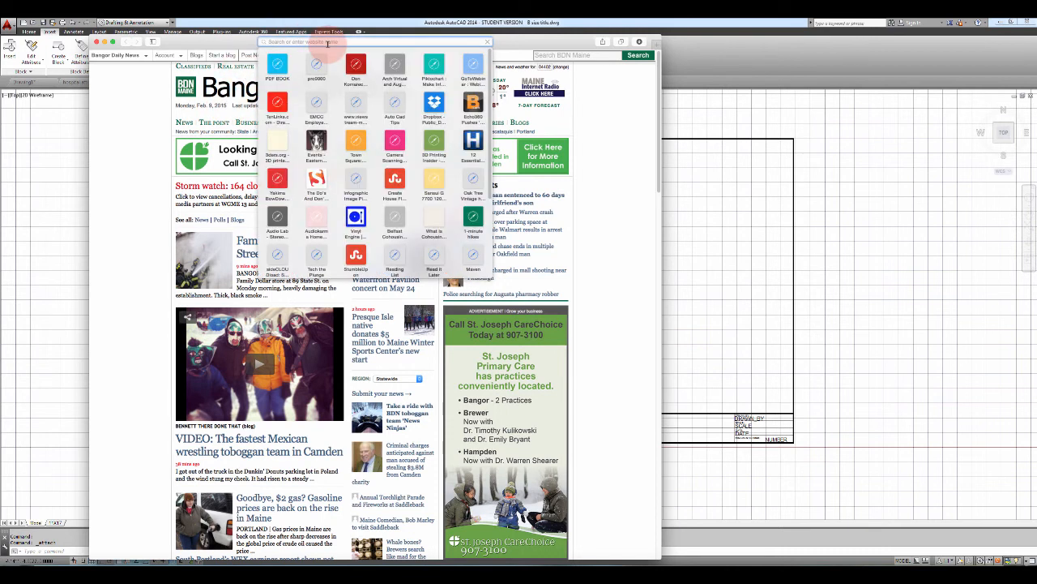
type("EMC")
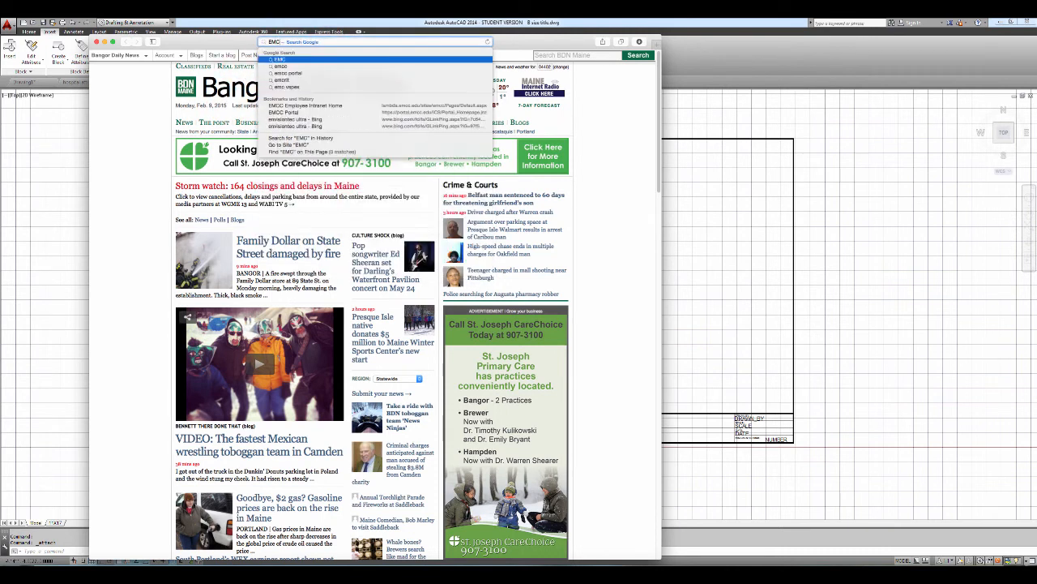
type("C LOGO")
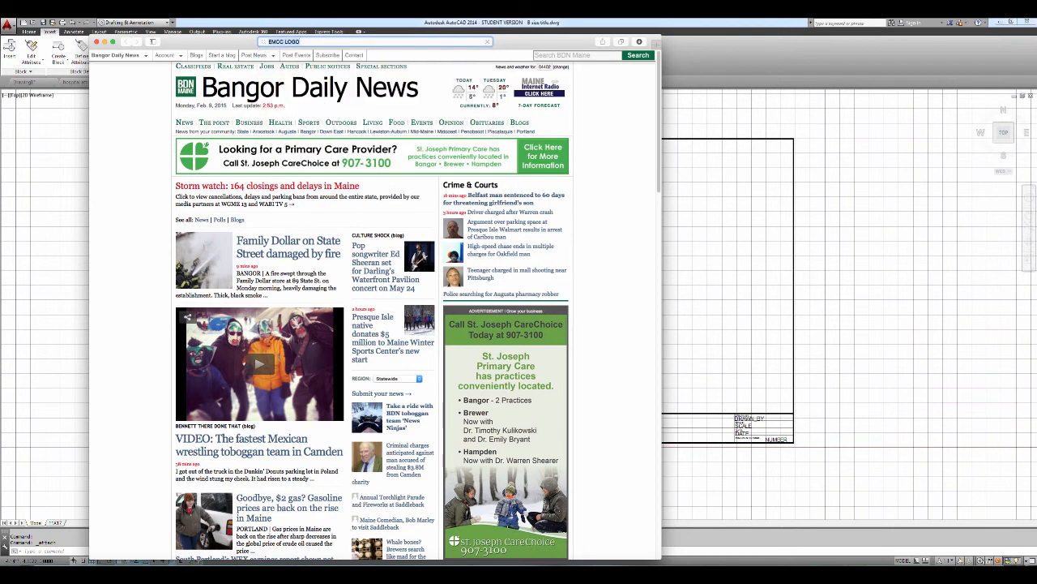
key("Return")
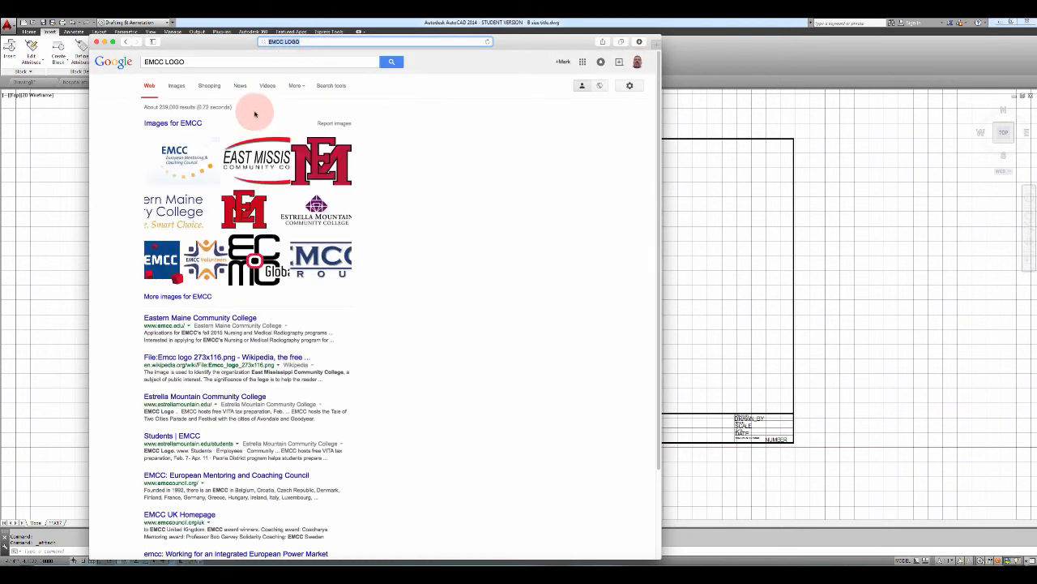
left_click(179, 123)
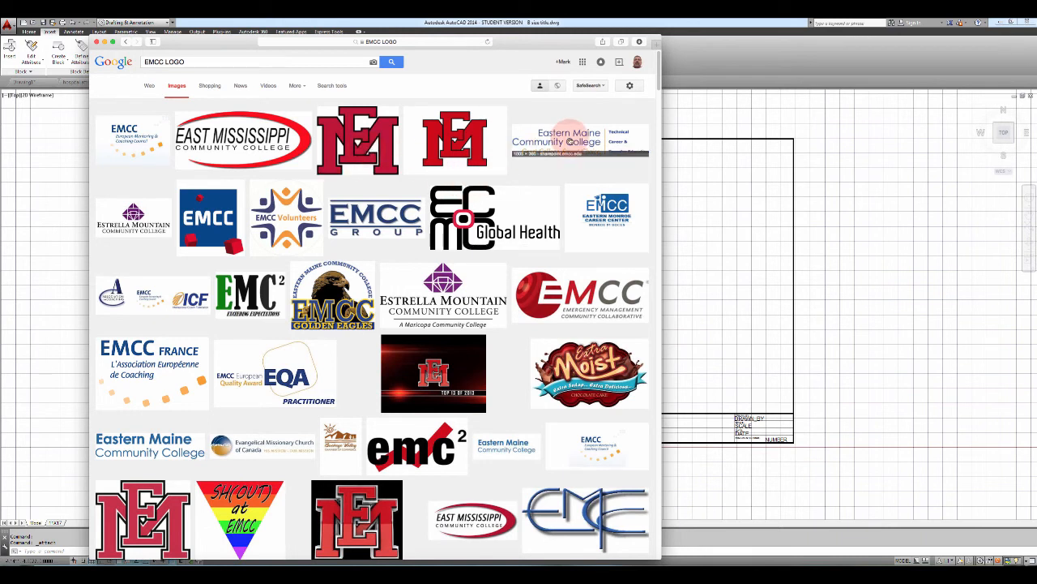
Open the EMCC Golden Eagles logo at full size and save it to the Desktop as Golden_Eagle_Logo.jpg.
left_click(569, 142)
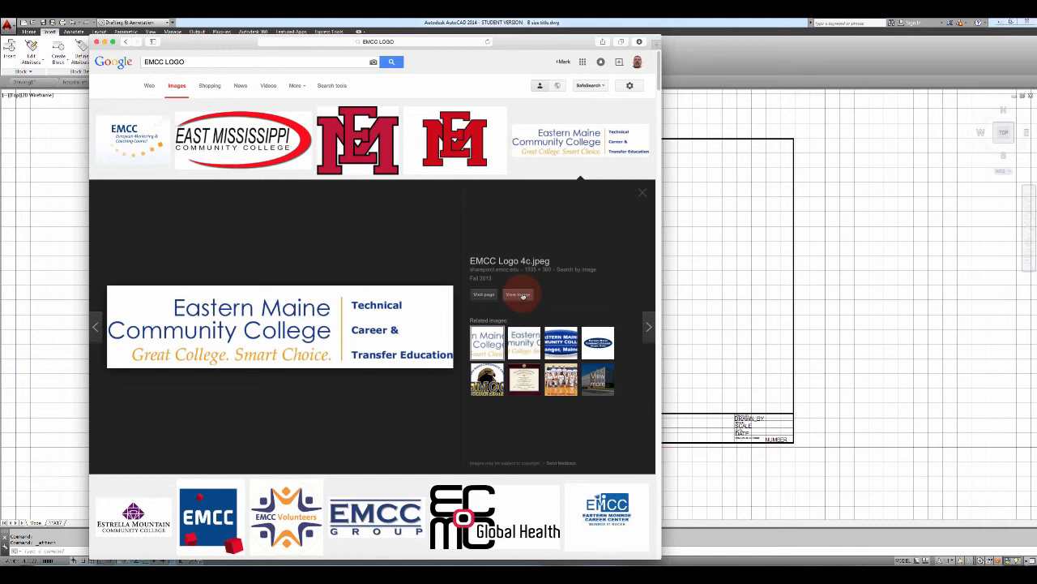
left_click(496, 381)
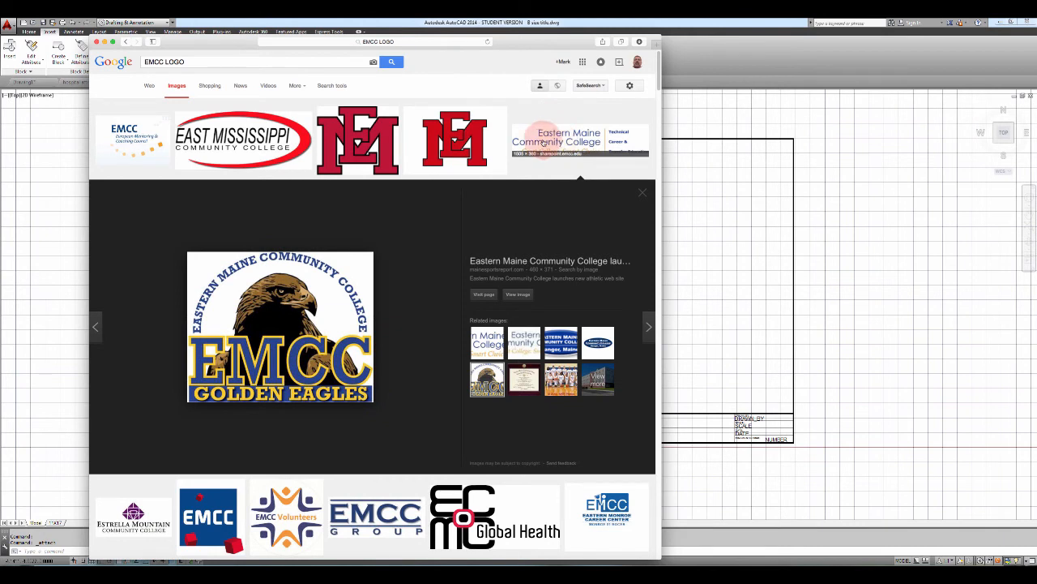
left_click(518, 295)
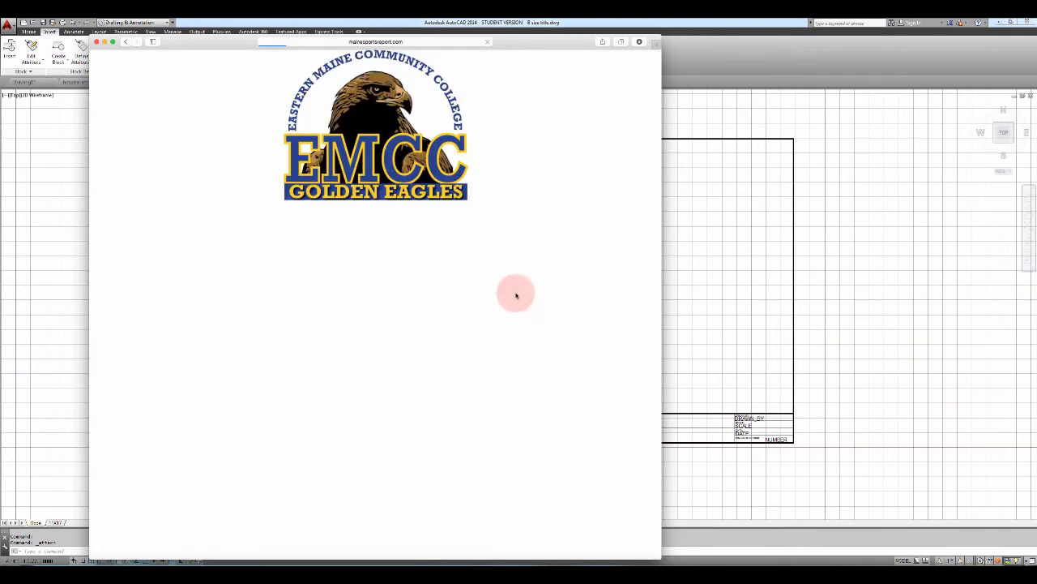
right_click(382, 116)
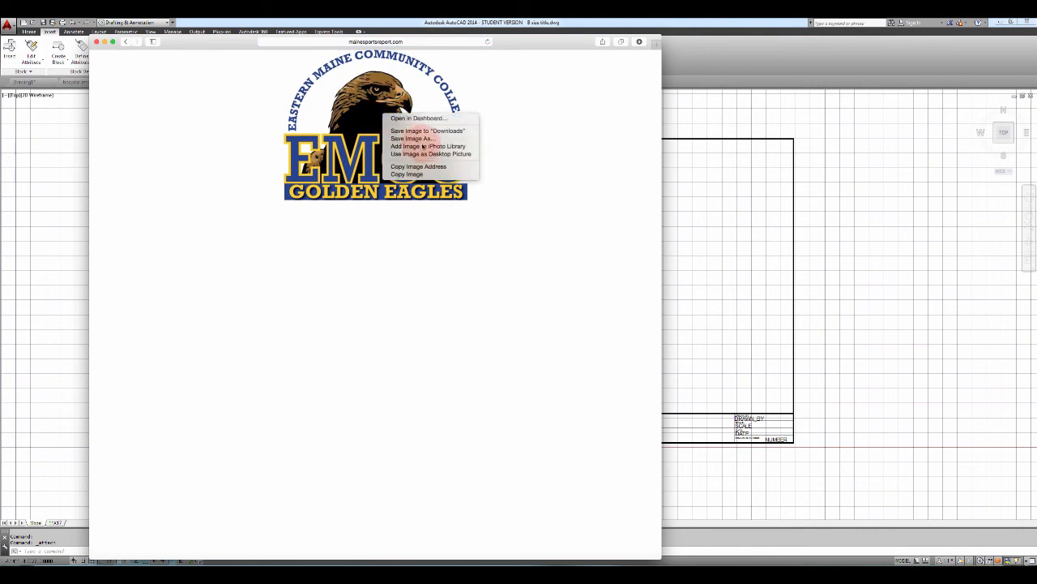
left_click(422, 140)
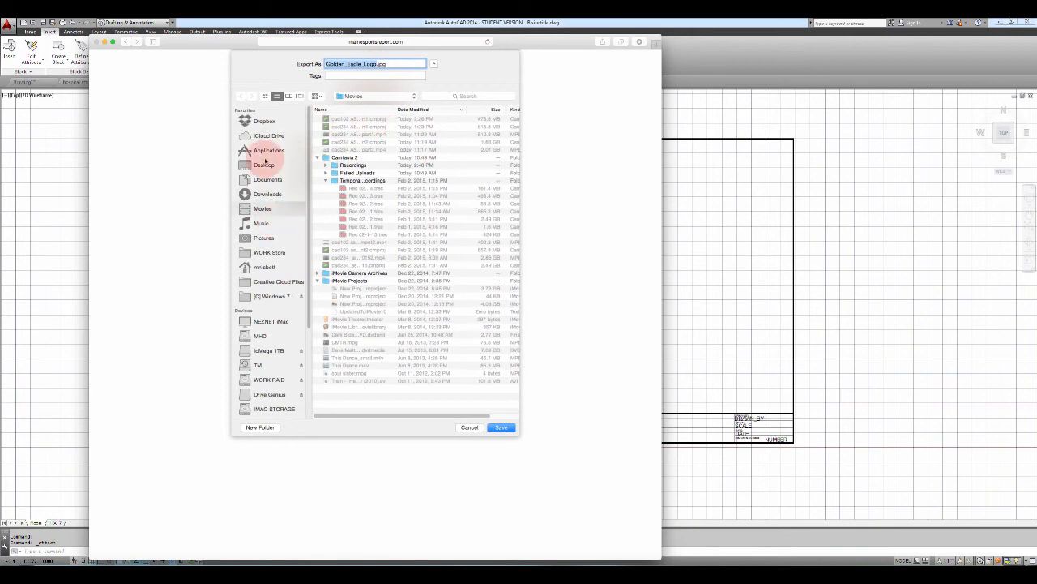
left_click(265, 165)
left_click(506, 427)
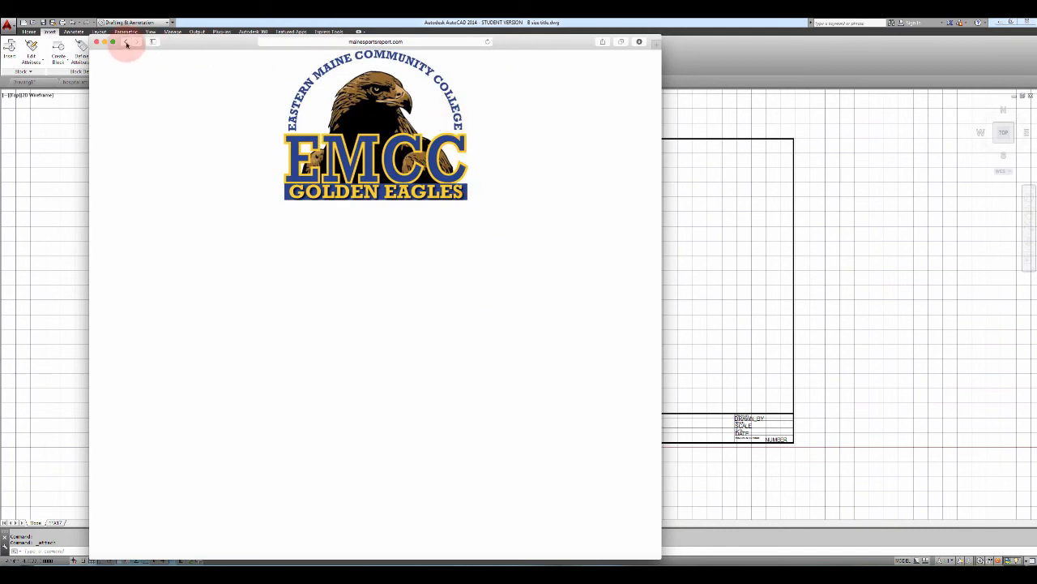
Save the full-size Eastern Maine Community College logo to the Desktop as EMCC Logo 4c.jpg and close the browser window.
left_click(127, 42)
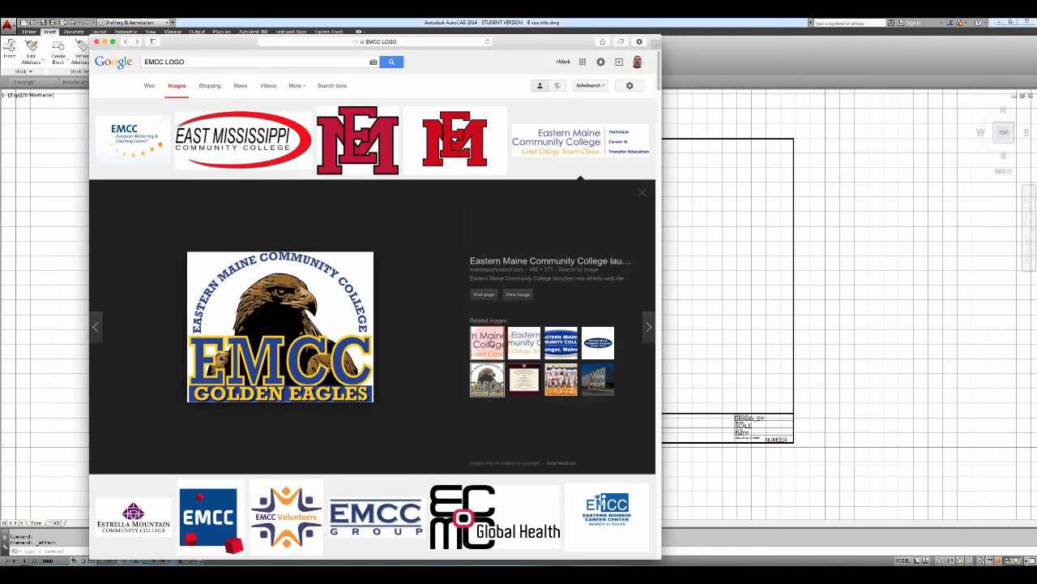
left_click(491, 343)
left_click(519, 294)
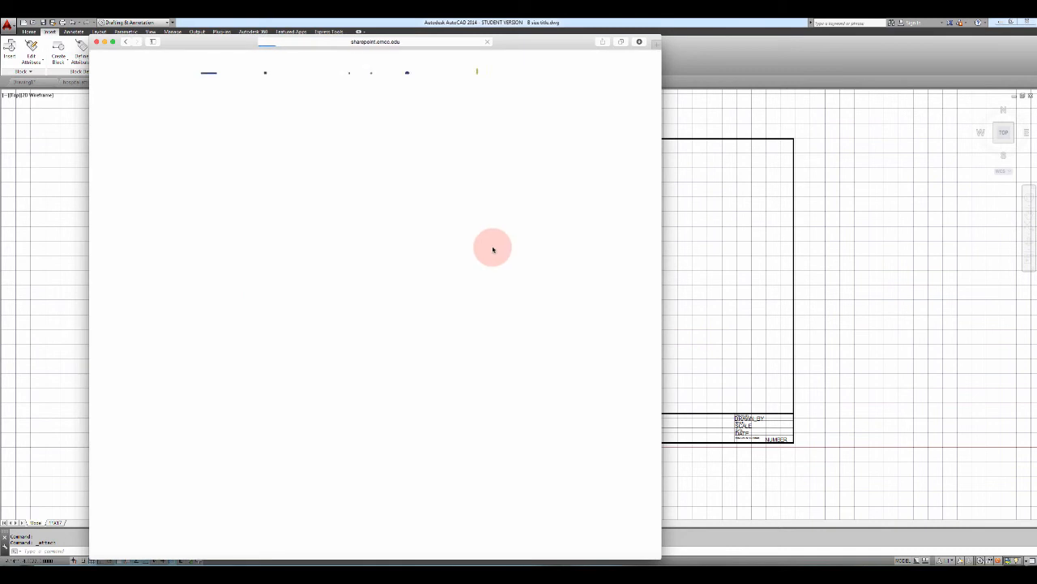
right_click(423, 126)
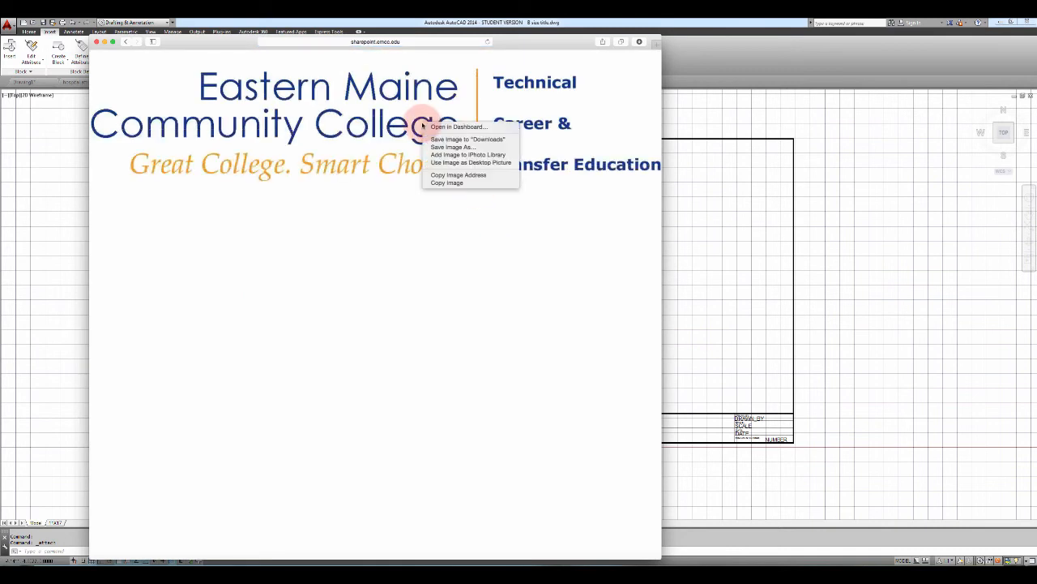
left_click(450, 148)
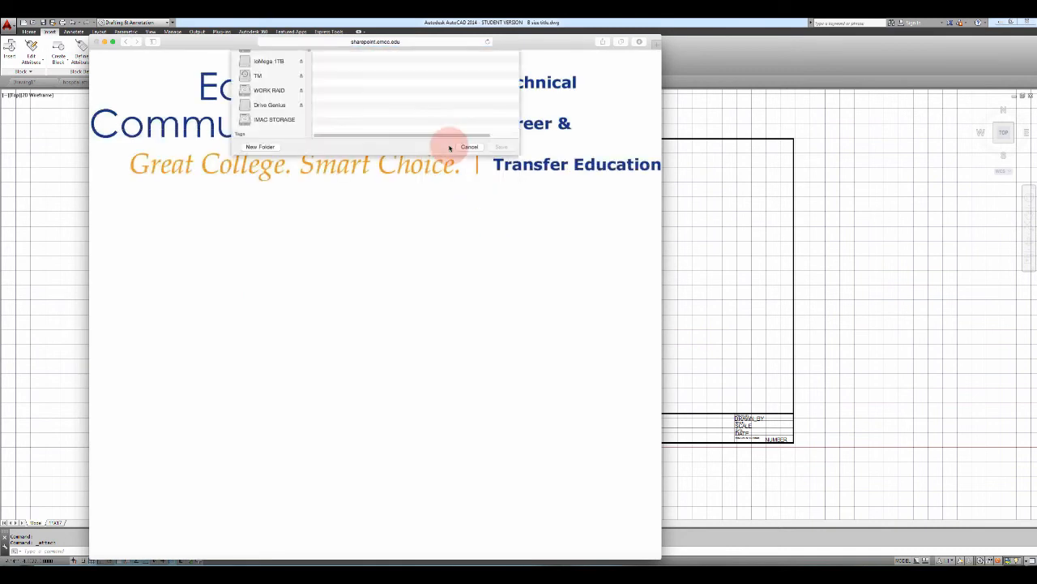
left_click(501, 436)
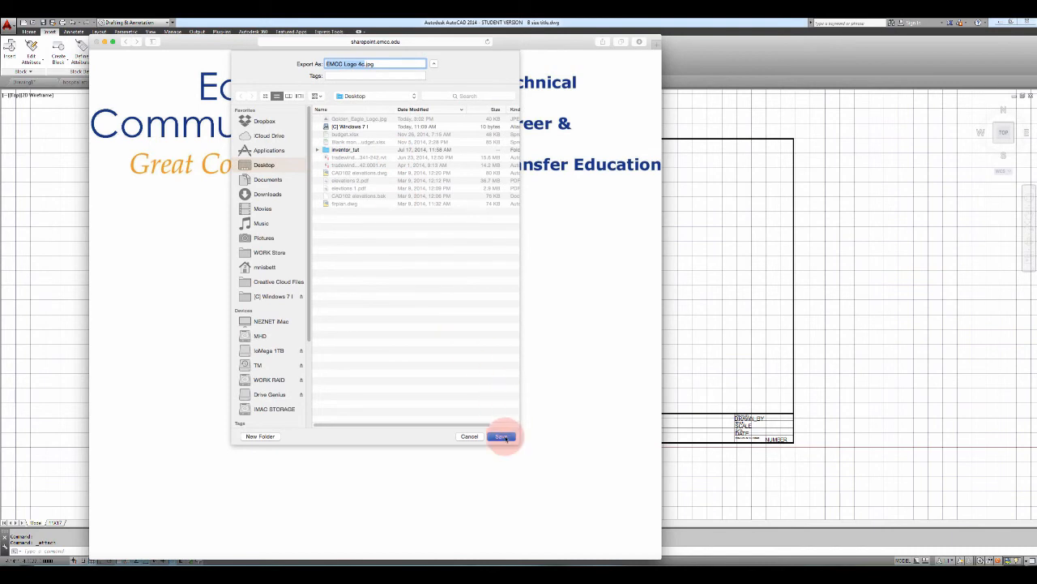
left_click(98, 41)
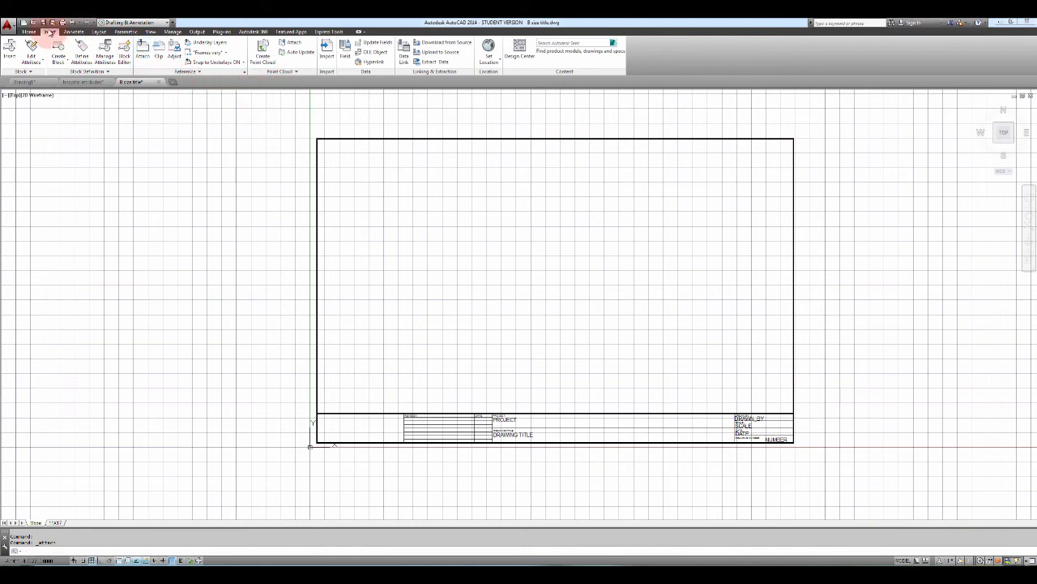
Attach the Golden_Eagle_Logo image from the Desktop at the lower-left corner of the title block border with scale factor 1.
left_click(142, 50)
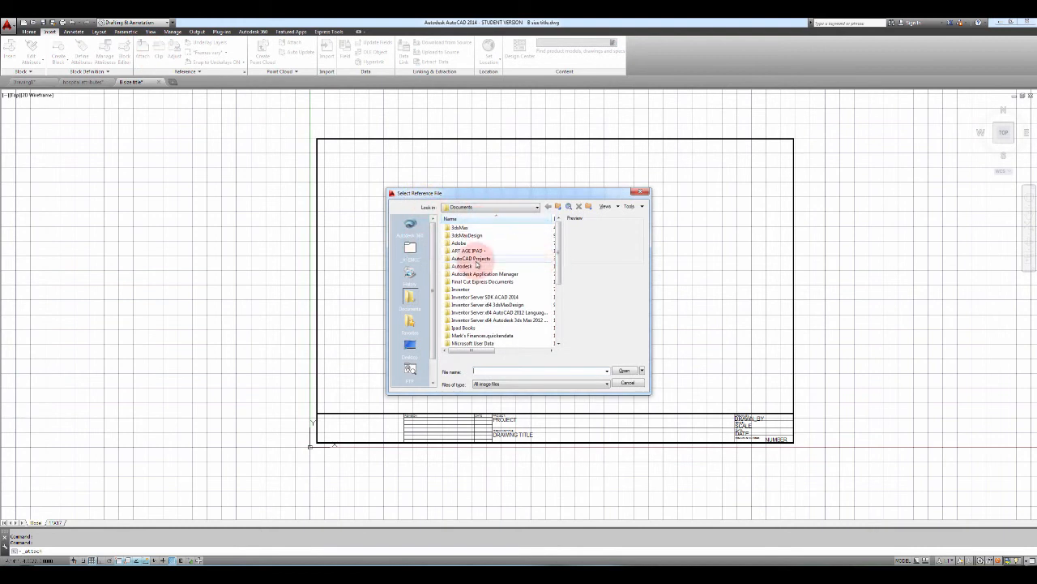
left_click(411, 346)
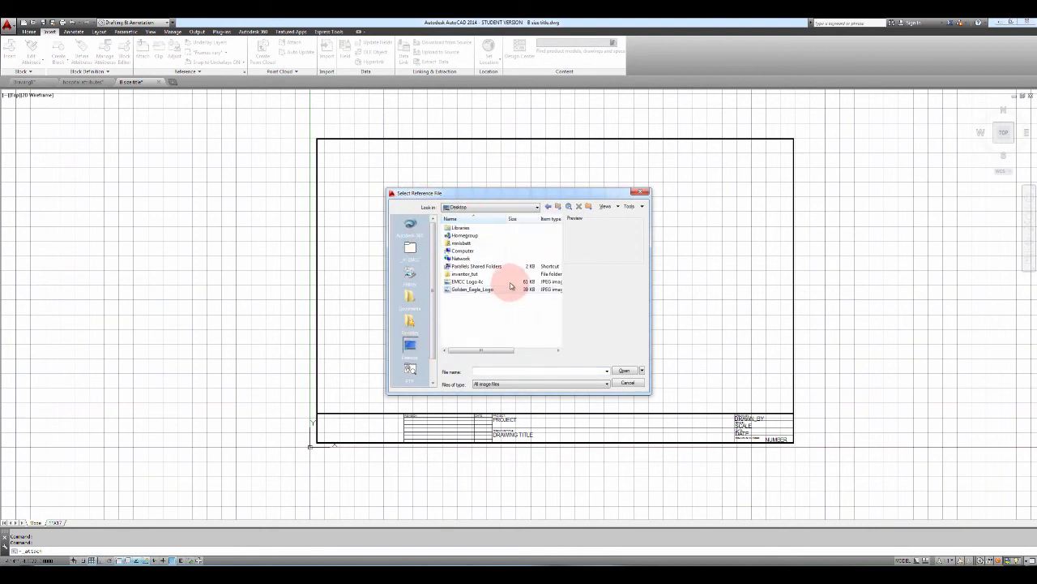
left_click(476, 282)
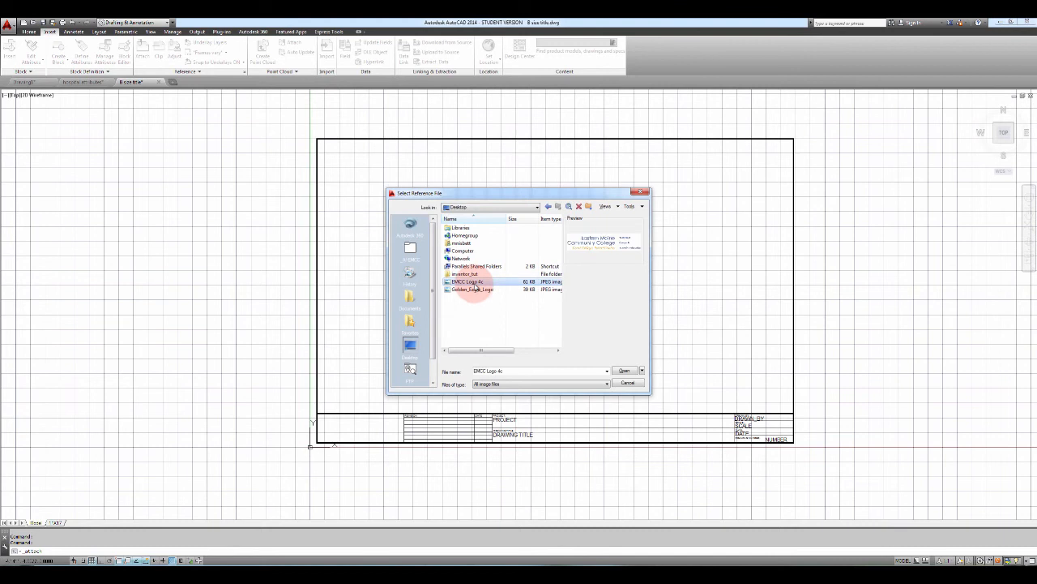
left_click(476, 289)
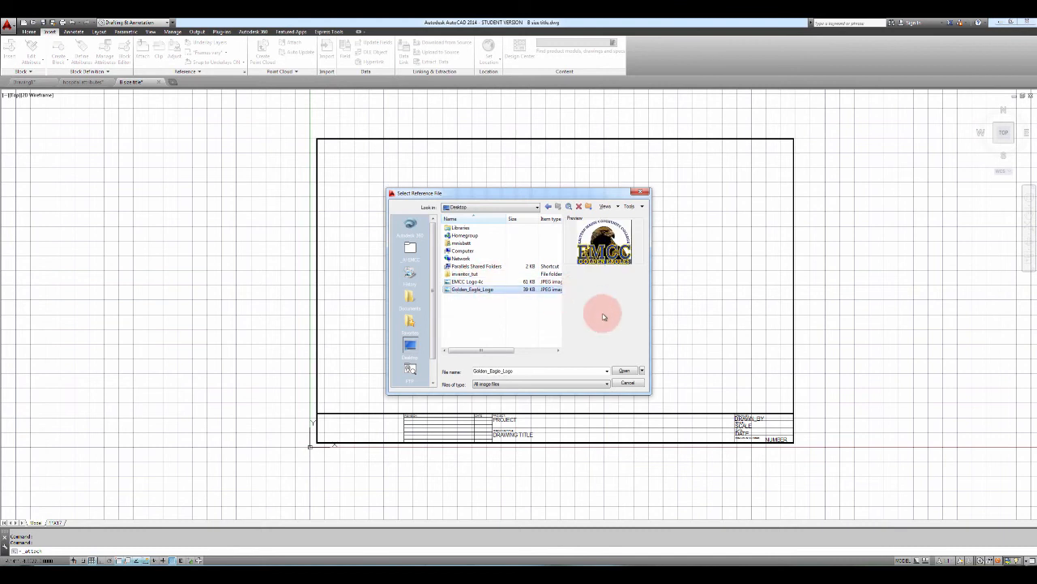
left_click(625, 371)
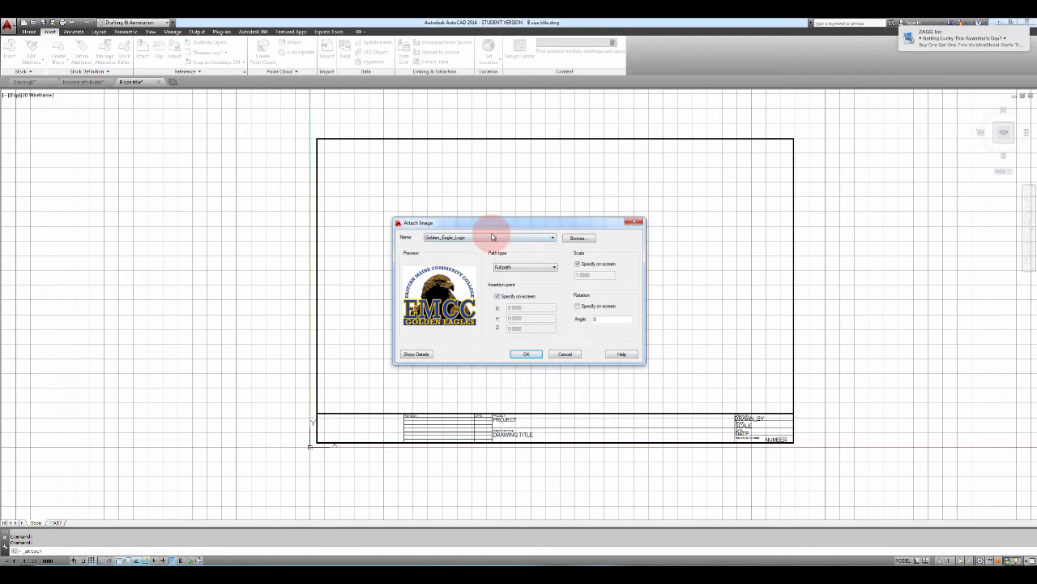
left_click(525, 354)
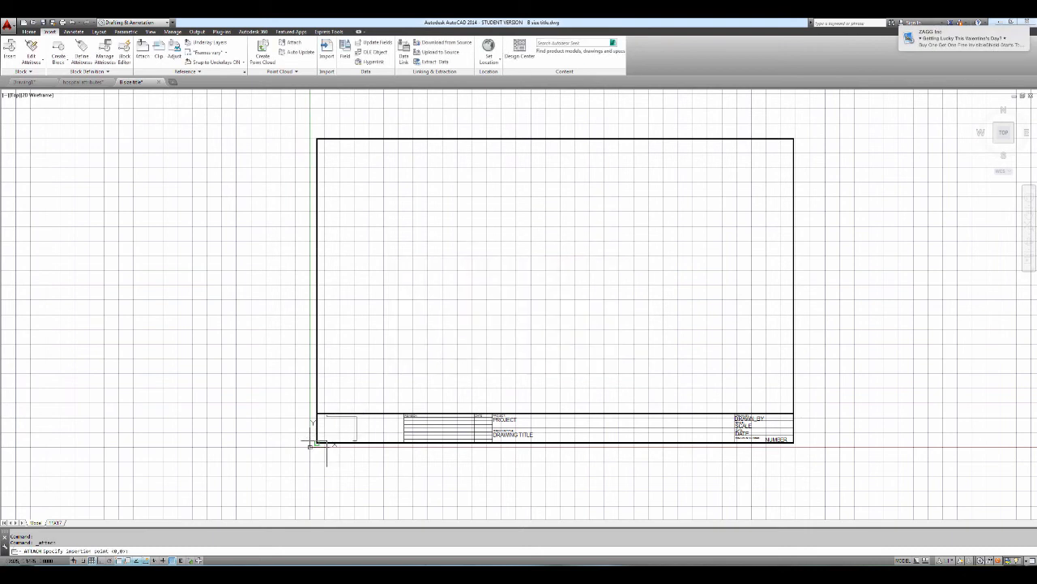
key("Return")
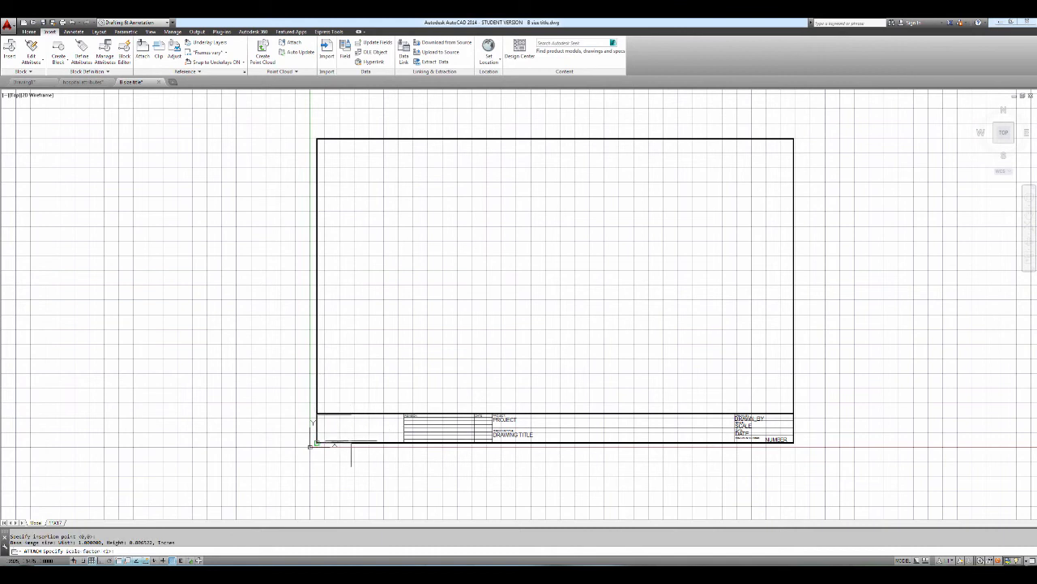
left_click(351, 442)
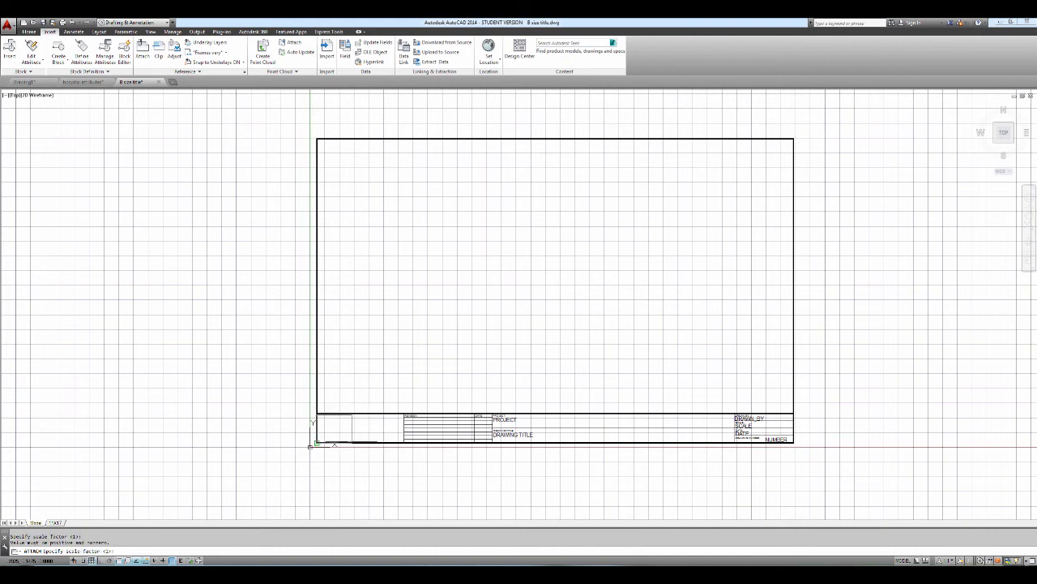
key("Return")
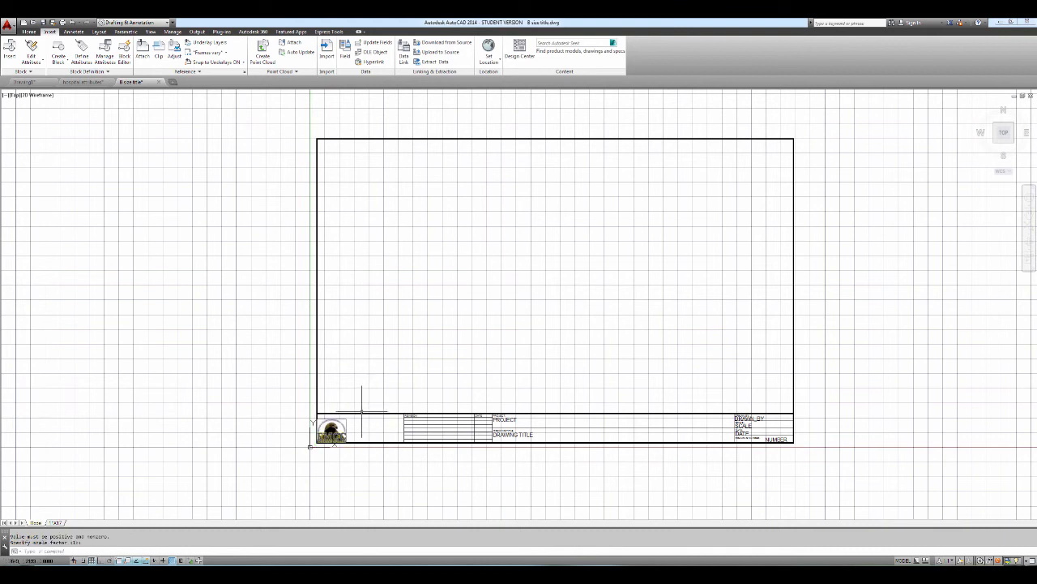
Move the Golden Eagles logo away from the border corner into the middle of the title block's empty logo cell.
scroll(363, 410, "up", 5)
scroll(349, 430, "down", 2)
scroll(347, 432, "up", 2)
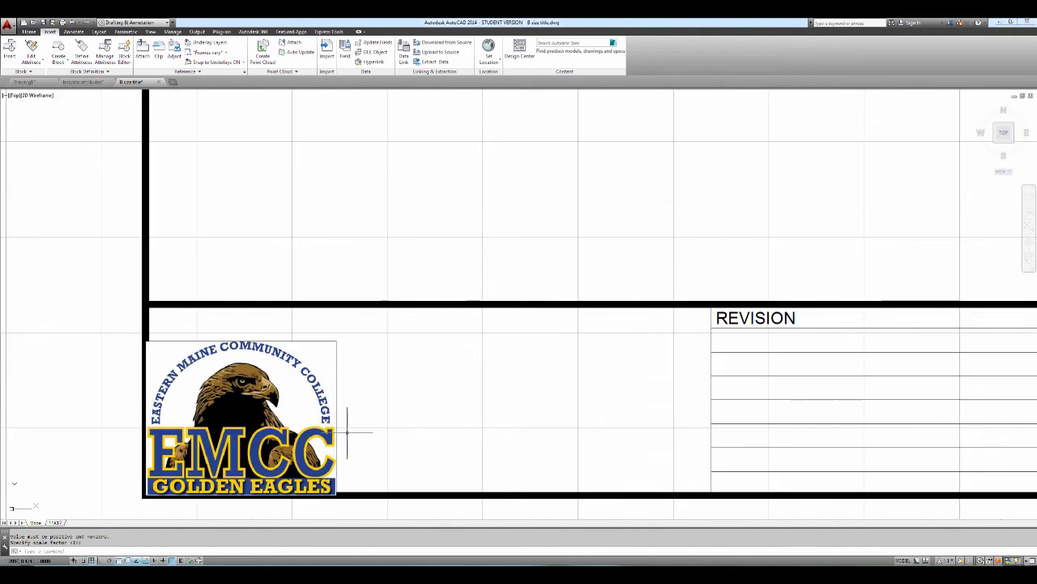
type("m")
key("Return")
left_click(336, 408)
key("Return")
left_click(280, 398)
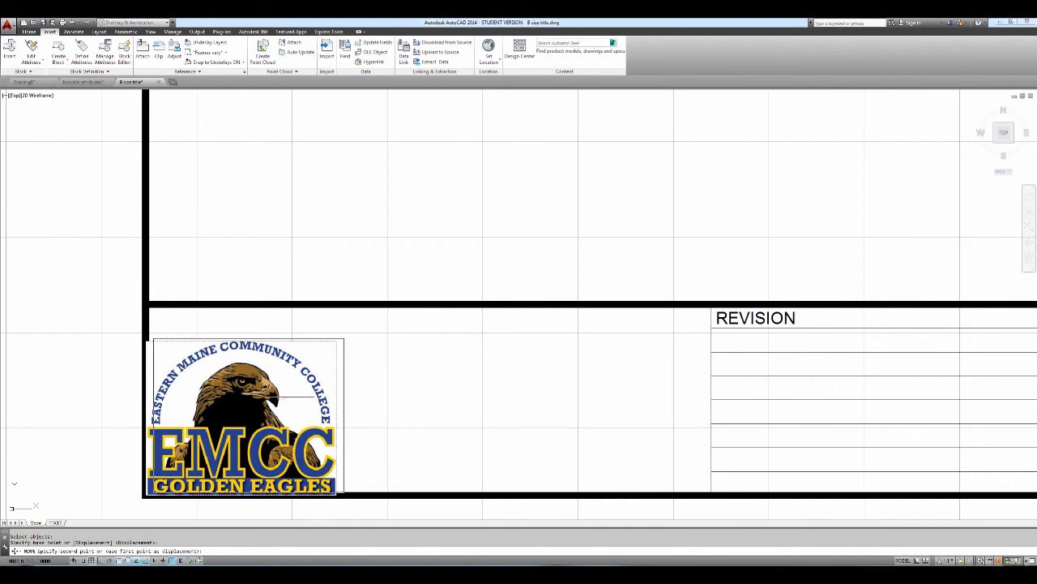
left_click(461, 381)
scroll(467, 358, "down", 6)
key("Escape")
middle_click_drag(540, 311, 491, 317)
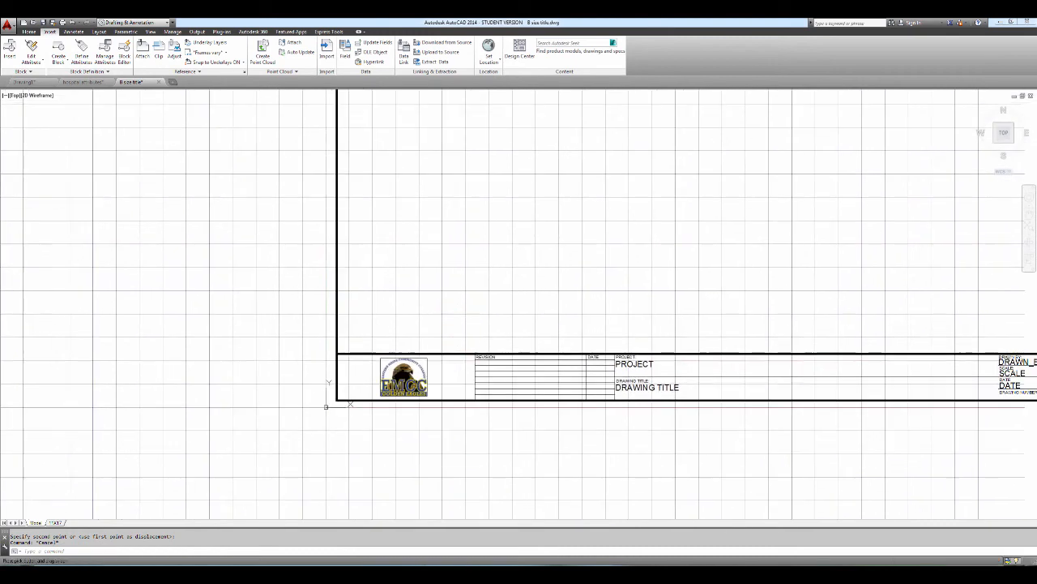
Erase the Golden Eagles logo from the title block's logo cell.
scroll(435, 368, "up", 2)
key("Return")
left_click(428, 370)
left_click(419, 368)
key("Return")
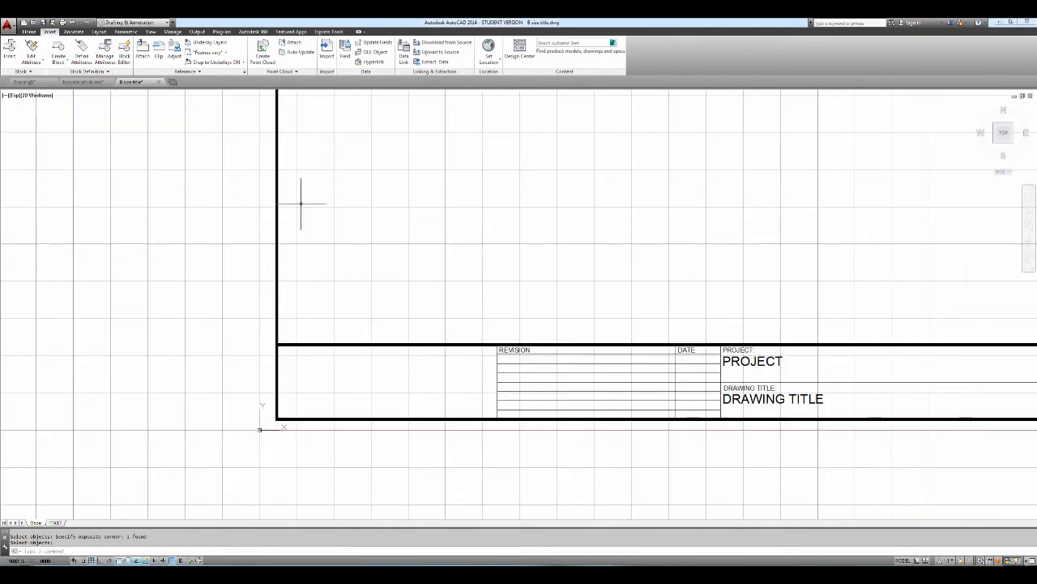
Attach the EMCC Logo 4c image from the Desktop in the title block's lower-left logo cell with scale factor 1.
left_click(142, 48)
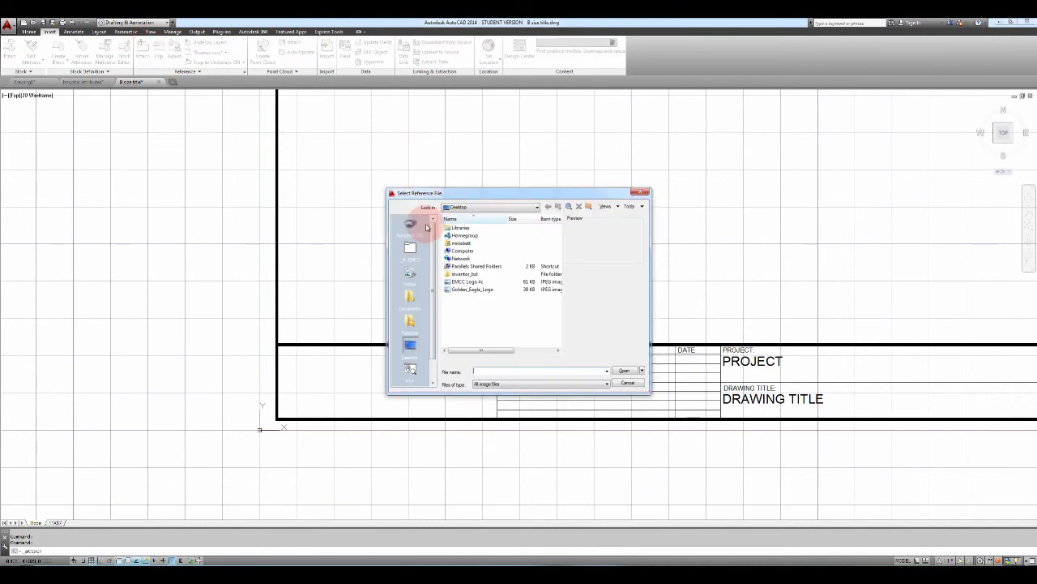
left_click(477, 290)
left_click(470, 281)
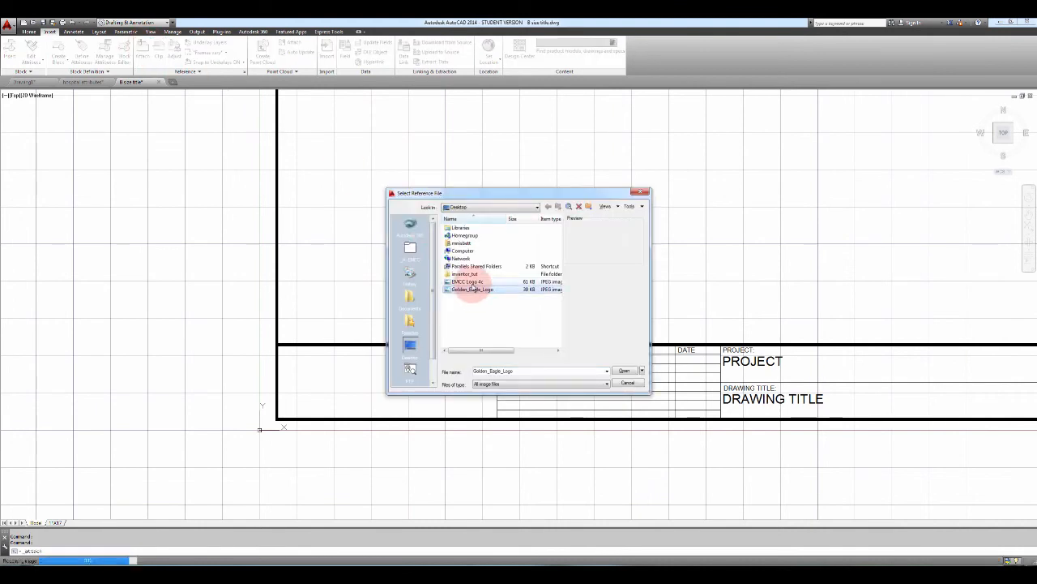
left_click(623, 371)
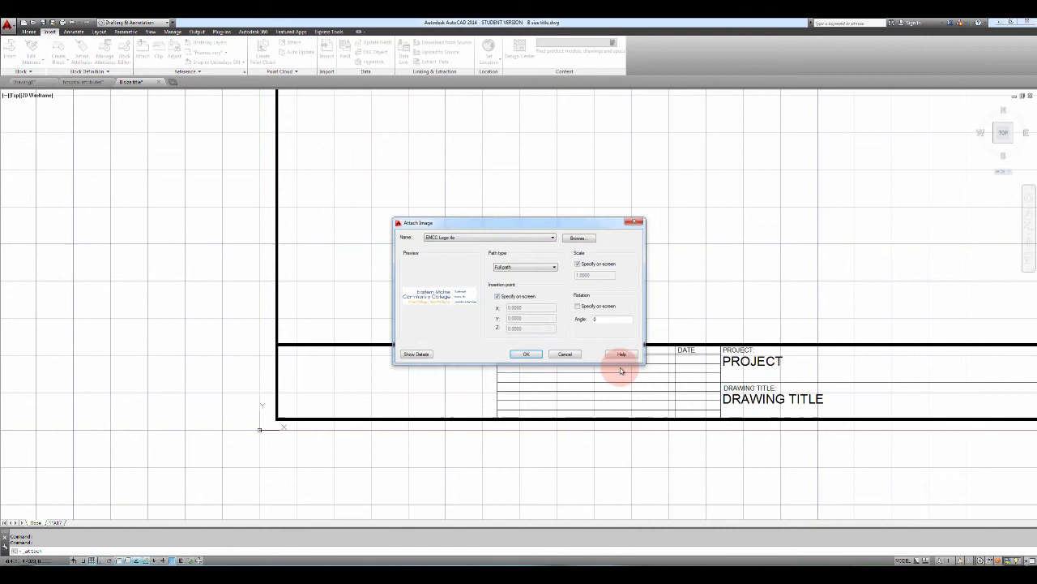
left_click(535, 354)
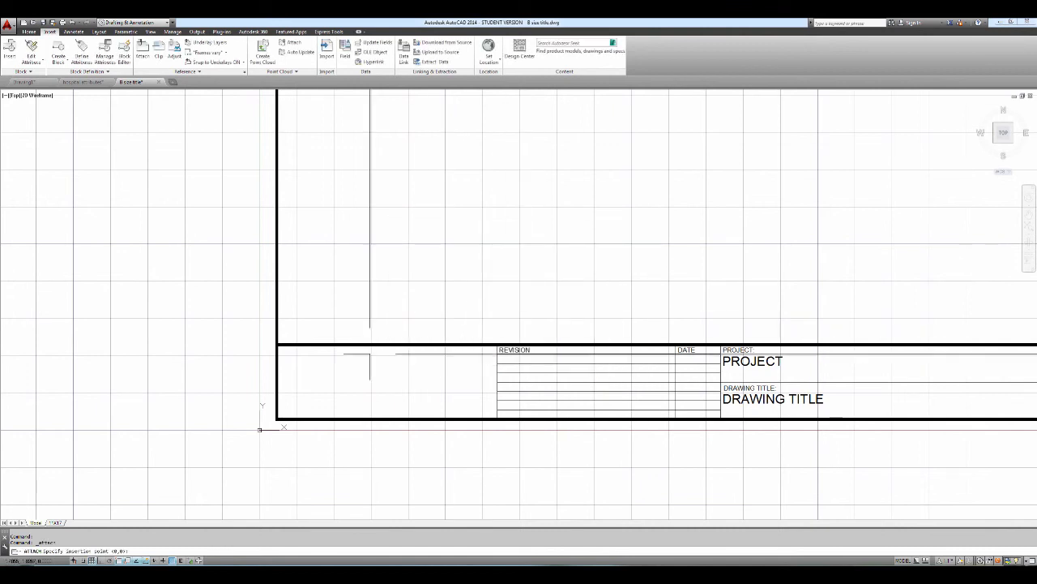
left_click(278, 419)
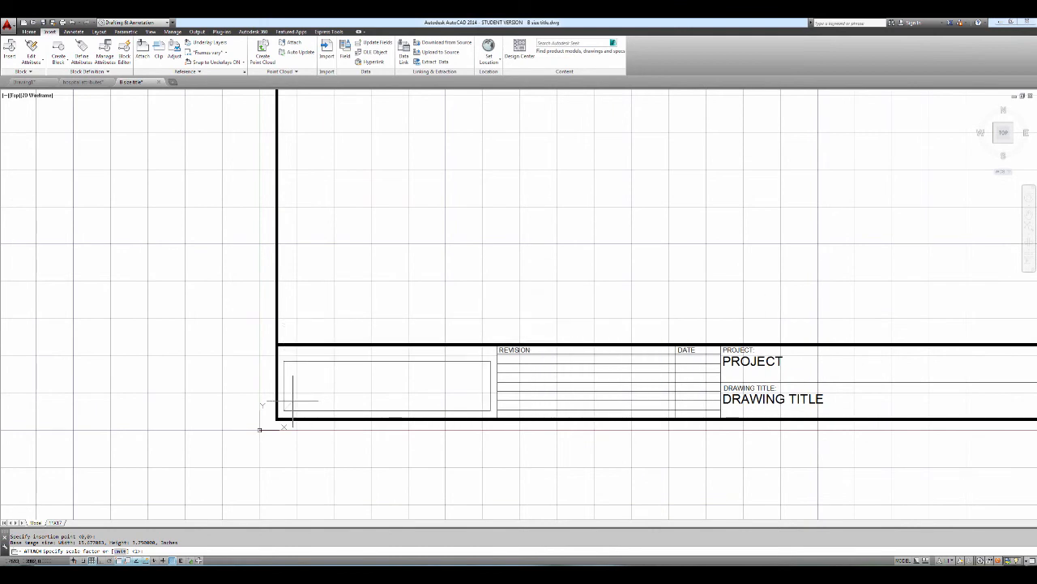
key("Return")
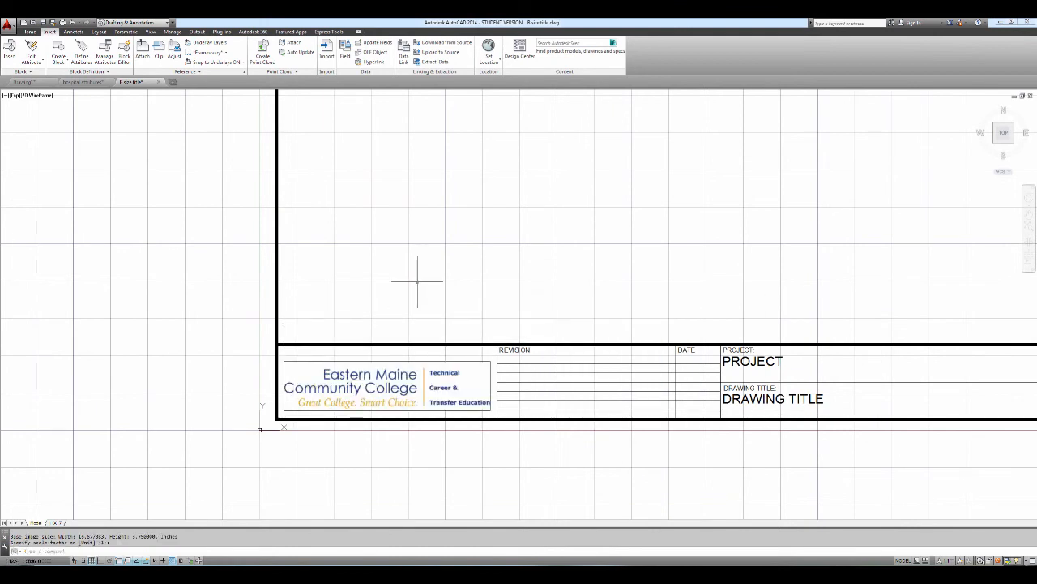
Close the B size title drawing, saving its changes, and switch to Drawing1.
scroll(417, 281, "down", 6)
scroll(447, 336, "up", 2)
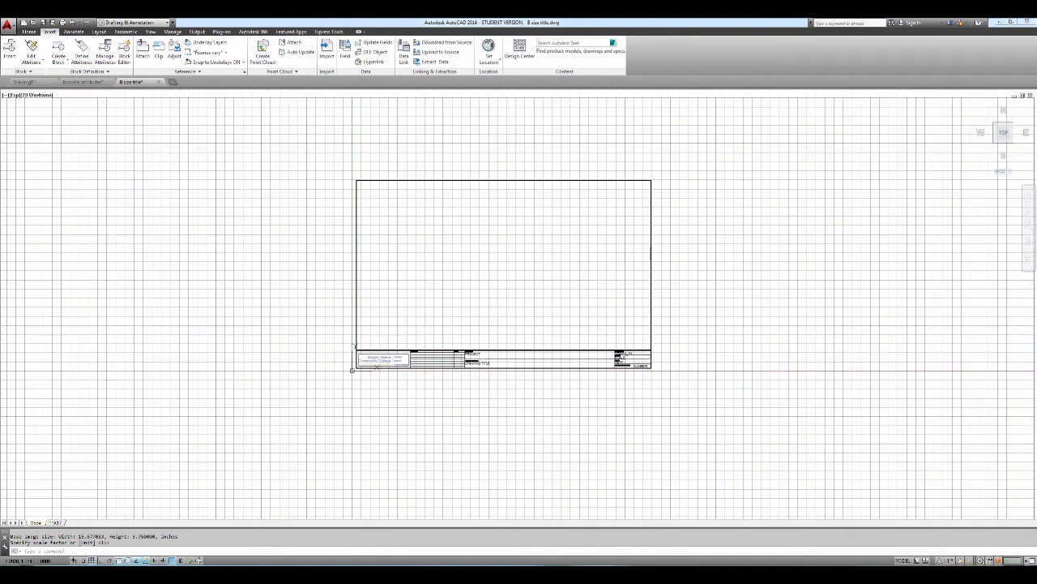
scroll(449, 332, "up", 2)
middle_click_drag(475, 313, 427, 363)
scroll(466, 279, "down", 4)
scroll(467, 275, "up", 4)
middle_click_drag(471, 275, 446, 296)
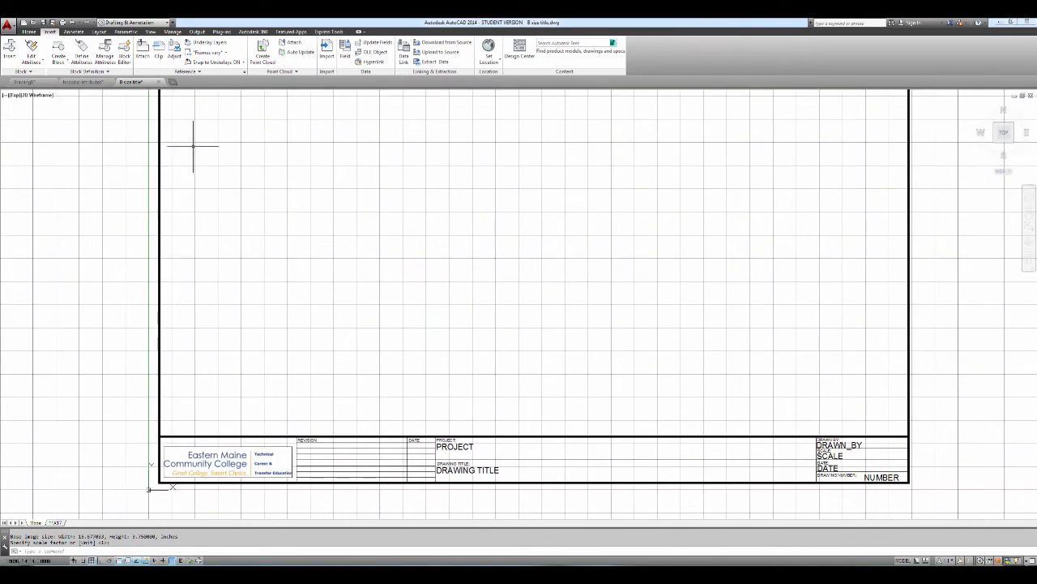
left_click(159, 82)
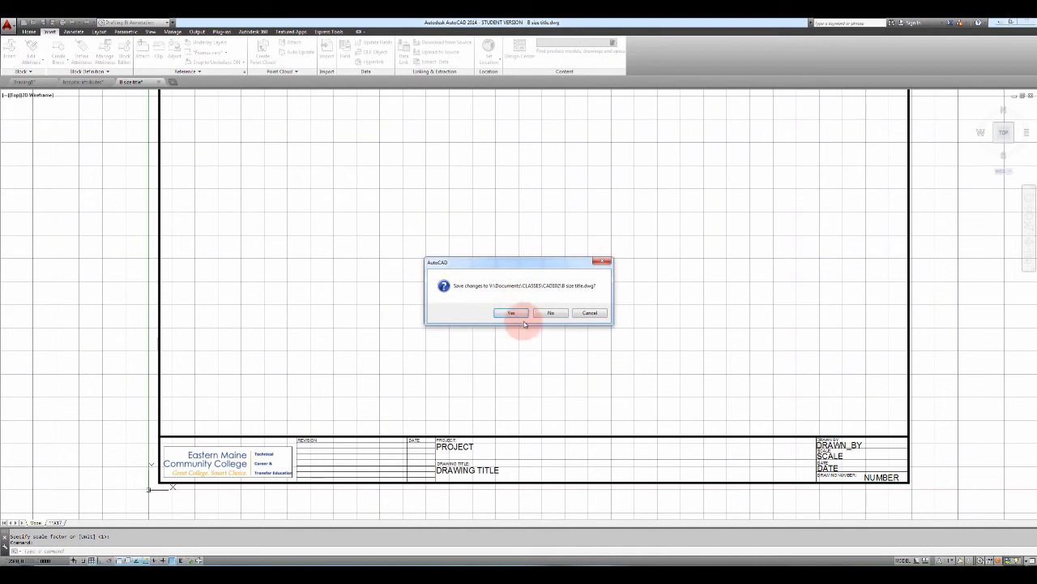
left_click(514, 312)
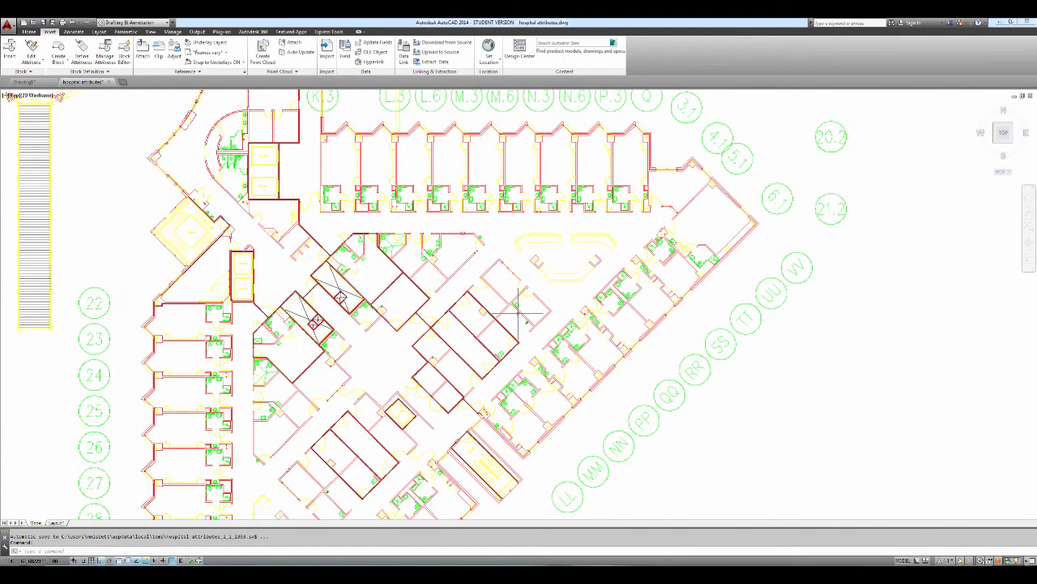
left_click(30, 81)
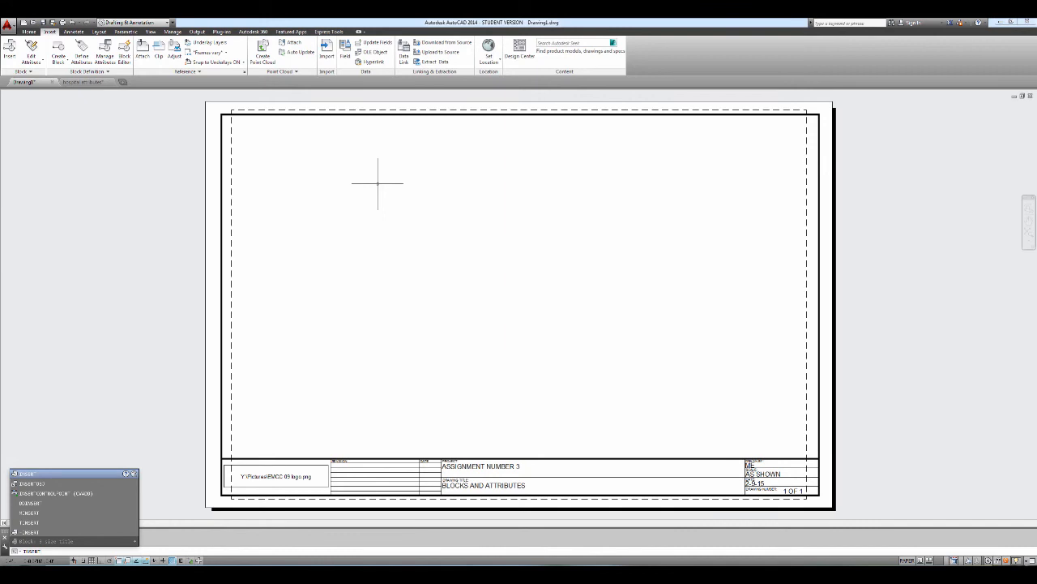
Insert the B size title block already stored in Drawing1 on the layout at scale 1 and rotation 0, above the existing title strip.
key("Return")
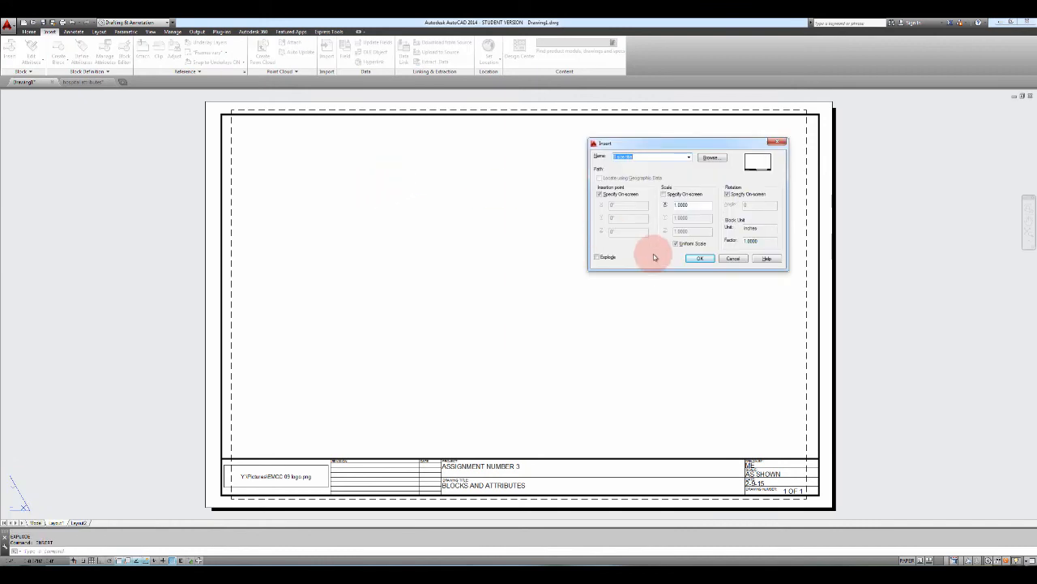
left_click(700, 258)
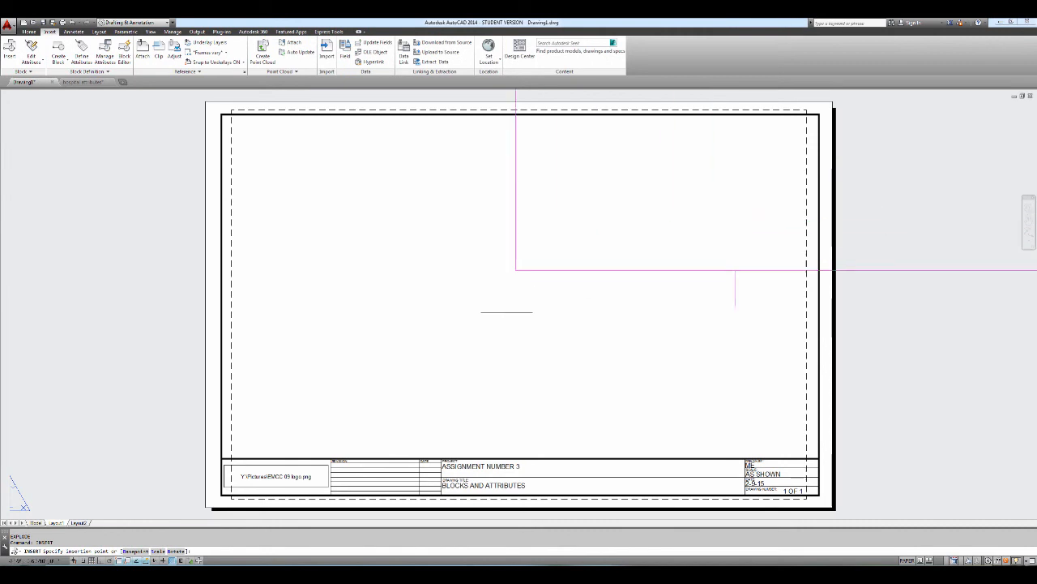
left_click(278, 392)
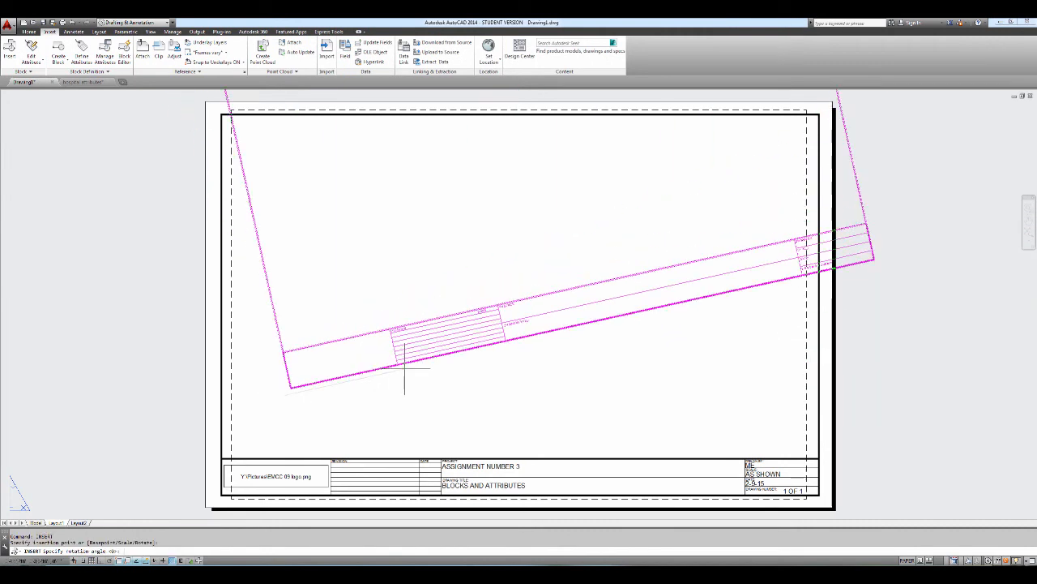
left_click(438, 365)
left_click(458, 355)
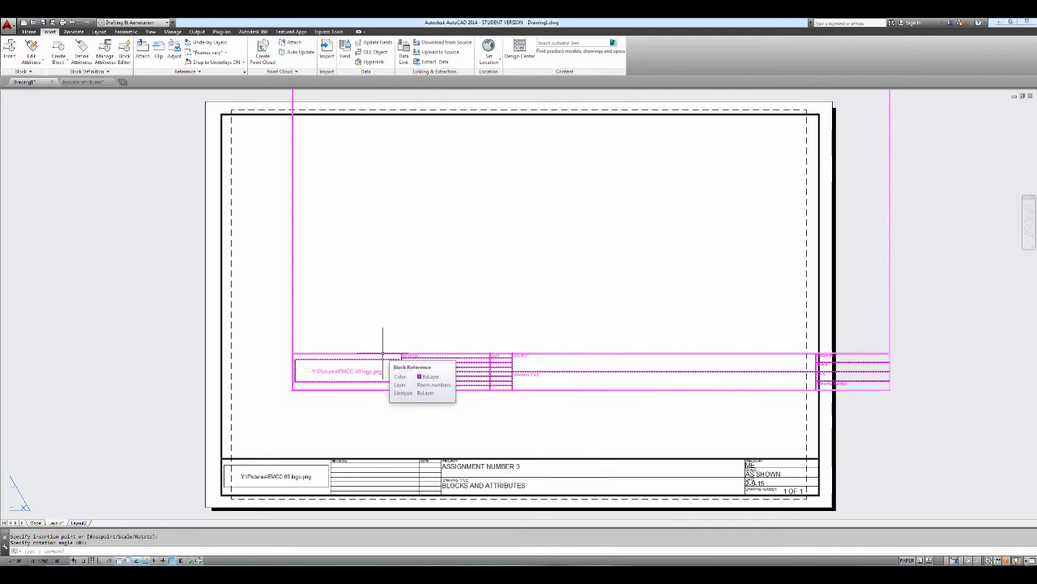
Erase the newly inserted title block and the original title block from the layout.
type("e")
key("Return")
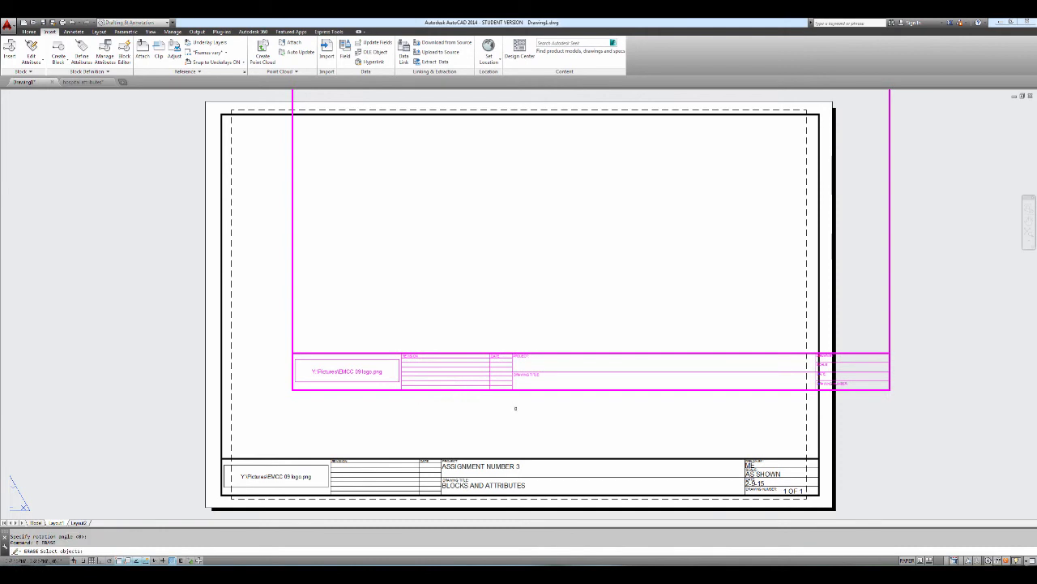
left_click(519, 390)
key("Return")
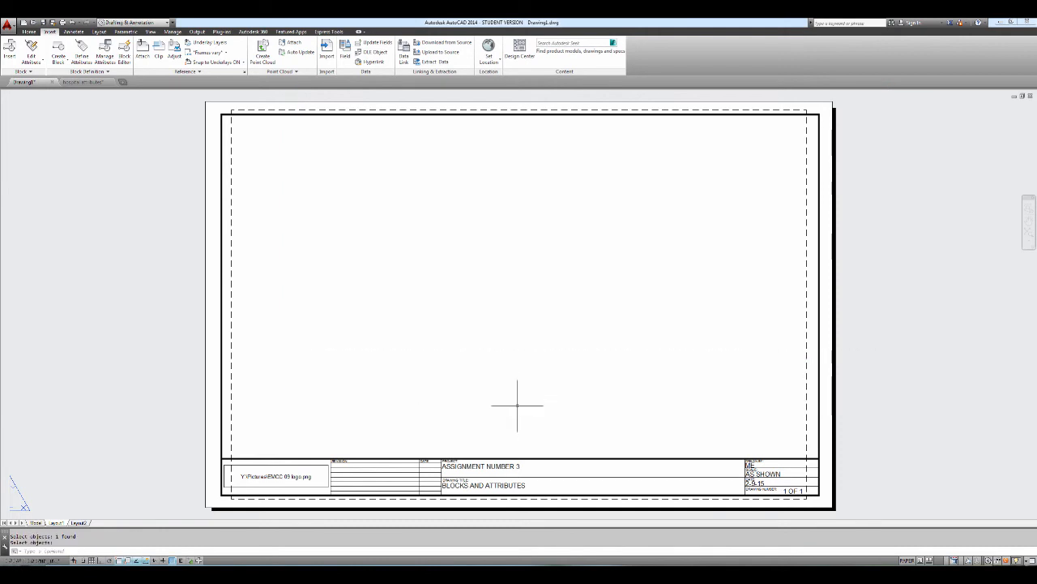
key("Return")
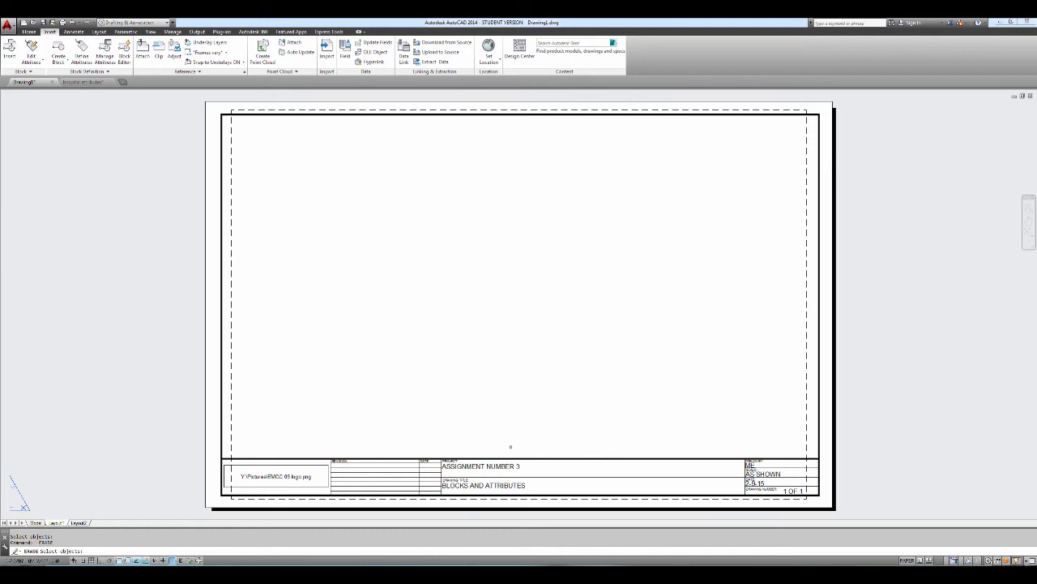
left_click(513, 457)
key("Return")
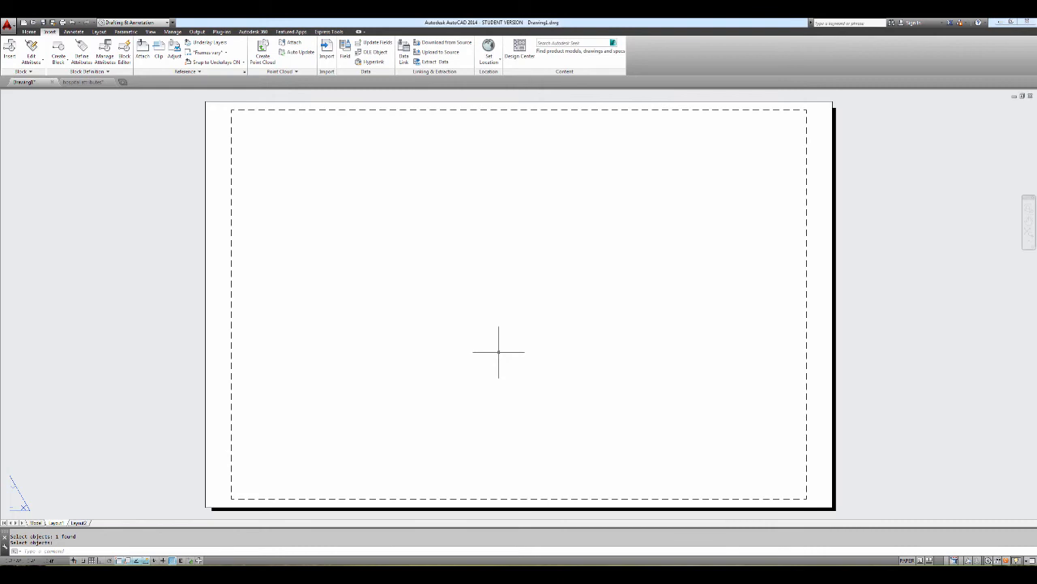
Try to insert B size title.dwg from the CAD102 folder without redefining the block, and undo the erase of the original title block.
type("INSERT")
key("Return")
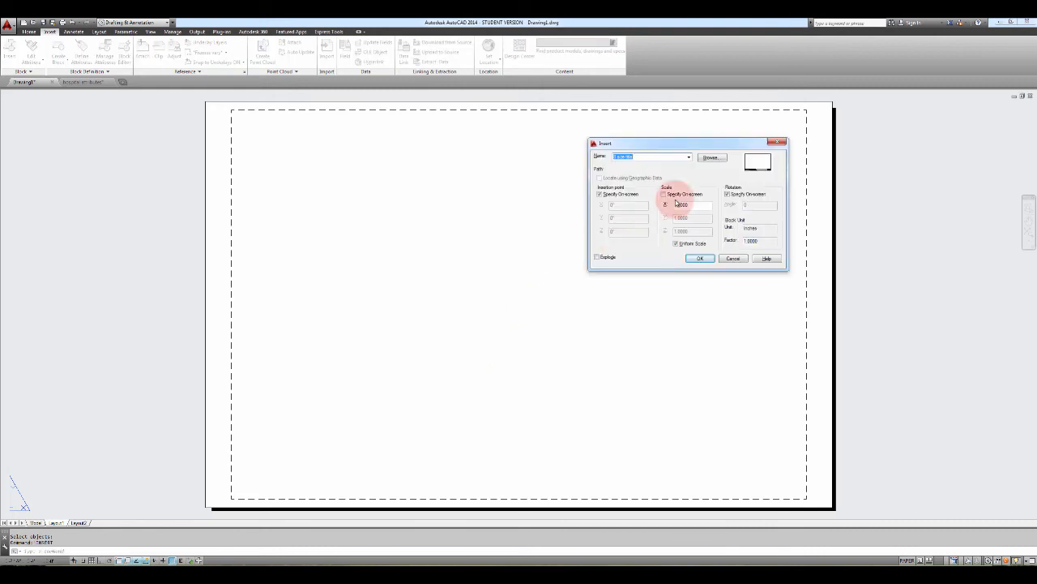
left_click(711, 157)
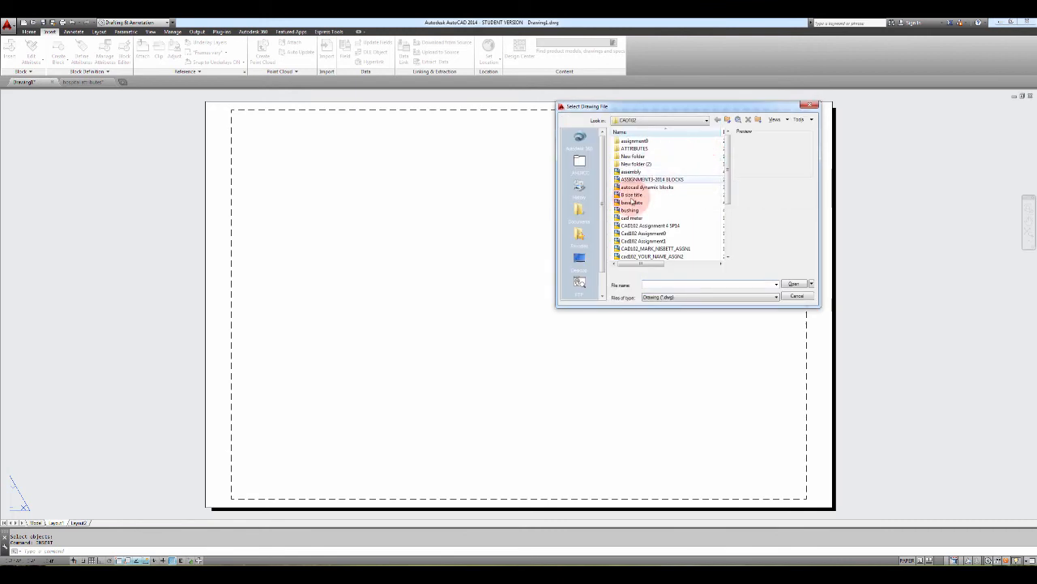
left_click(631, 195)
left_click(792, 283)
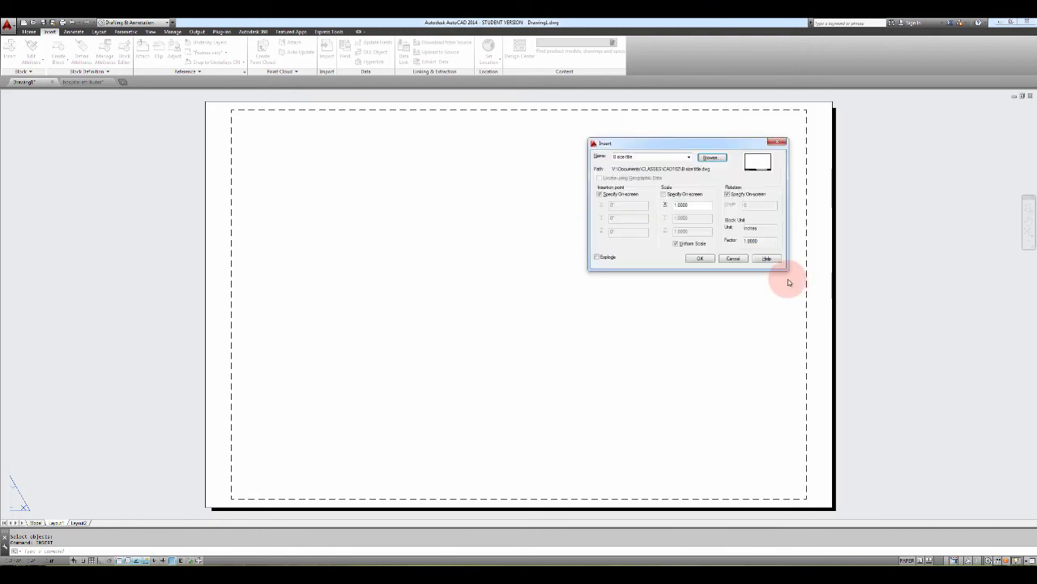
left_click(710, 260)
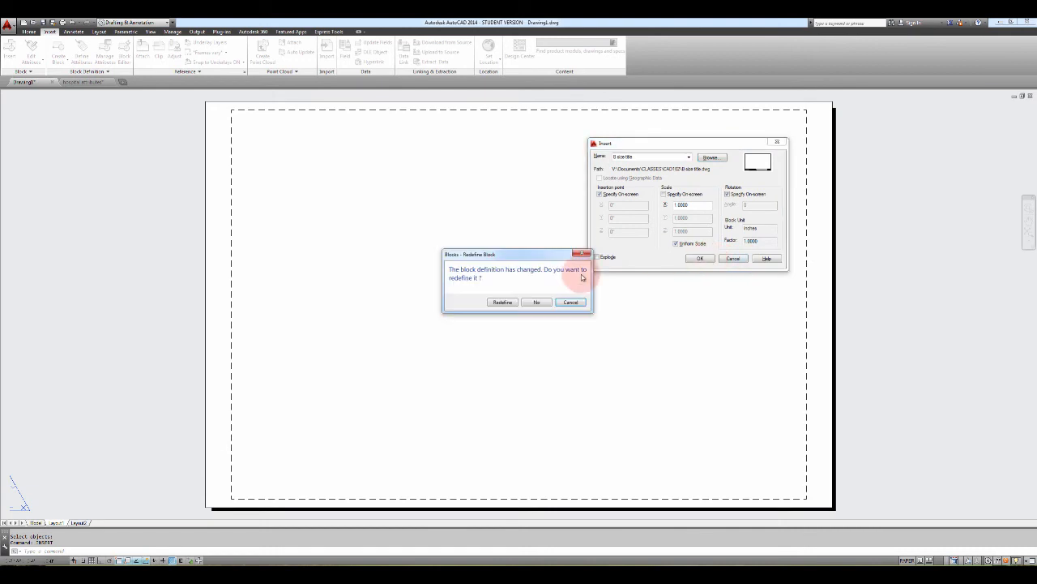
left_click(540, 302)
key("Escape")
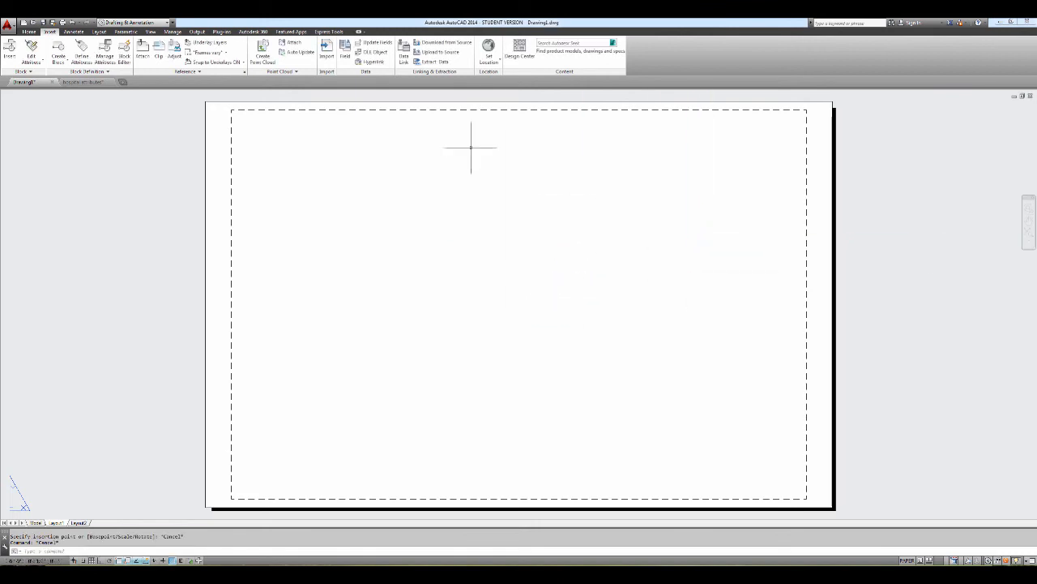
type("u")
key("Return")
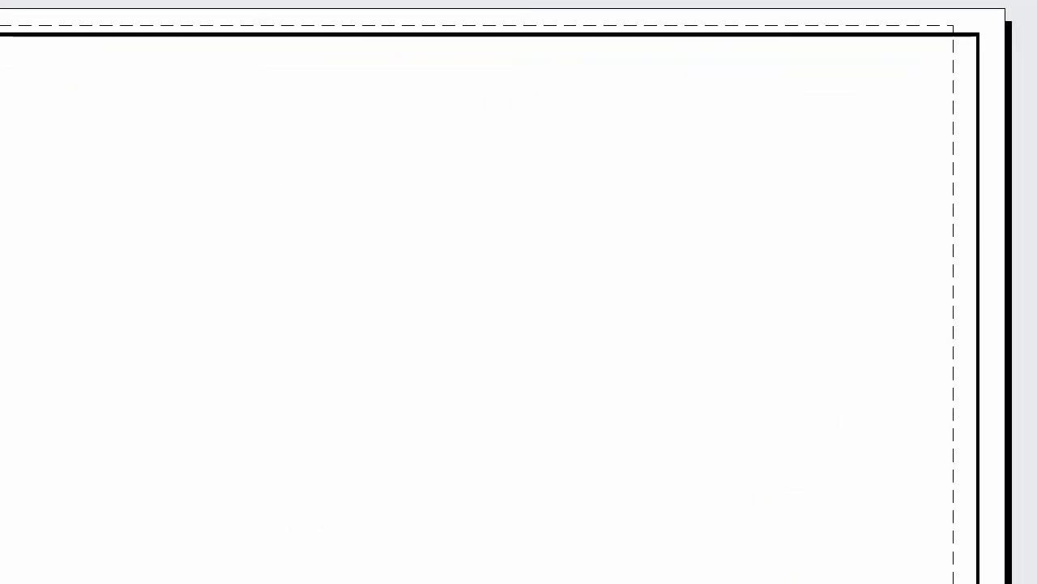
Redefine the layout's B size title block from B size title.dwg in the CAD102 folder, without placing another instance.
type("i")
key("Return")
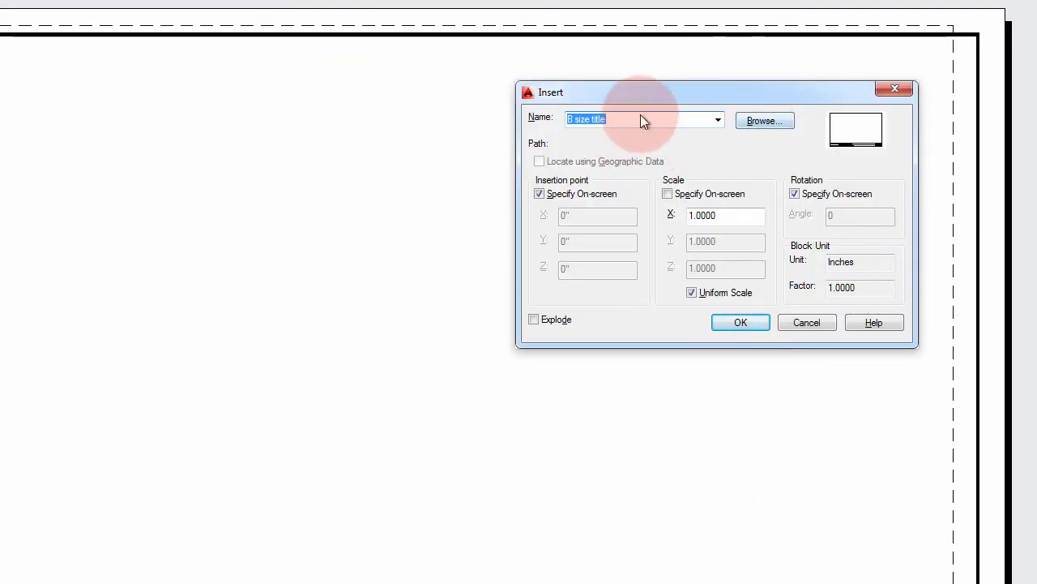
left_click(762, 122)
left_click(613, 195)
left_click(928, 372)
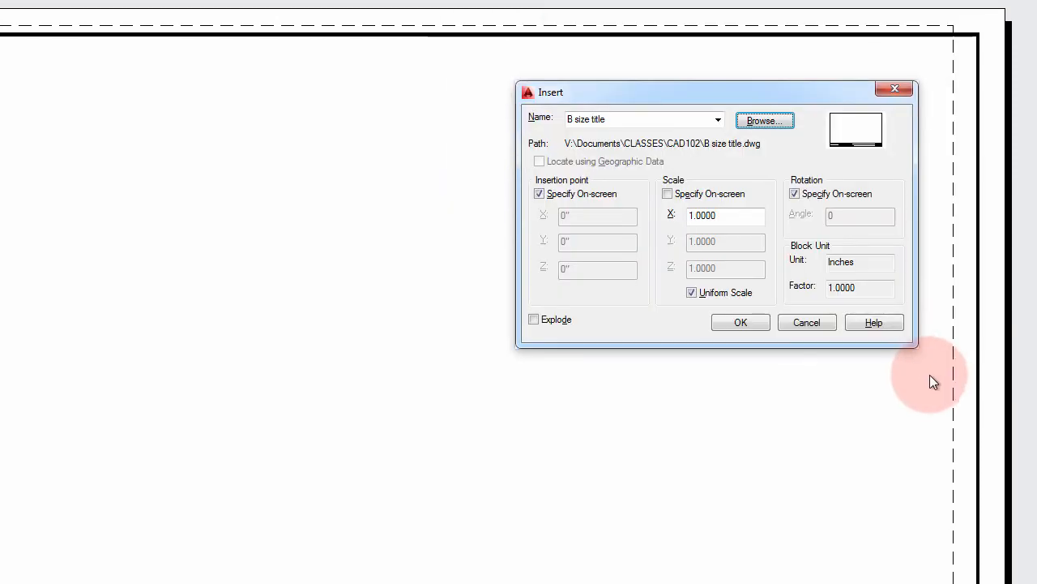
left_click(744, 323)
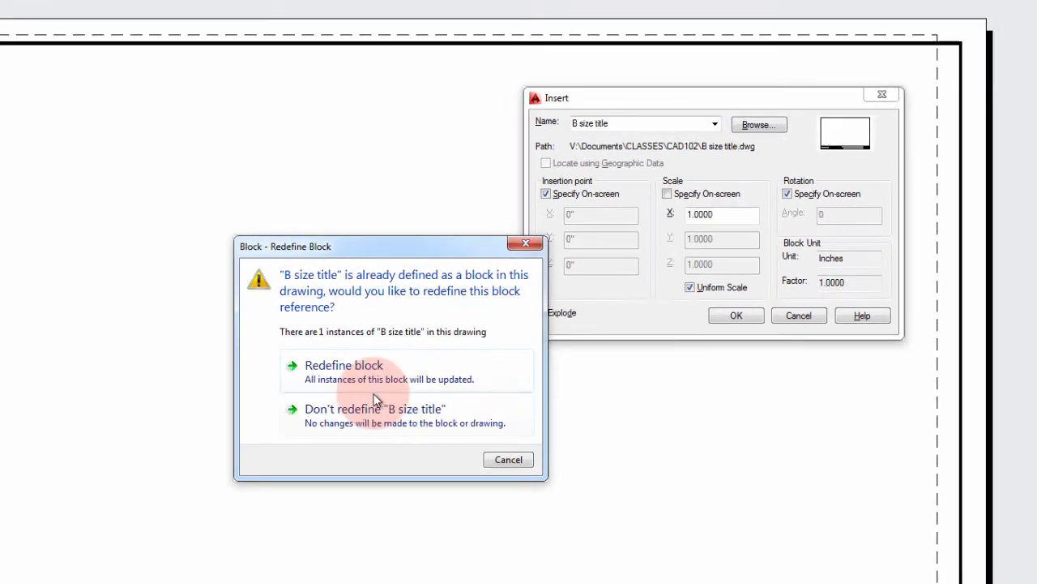
left_click(349, 374)
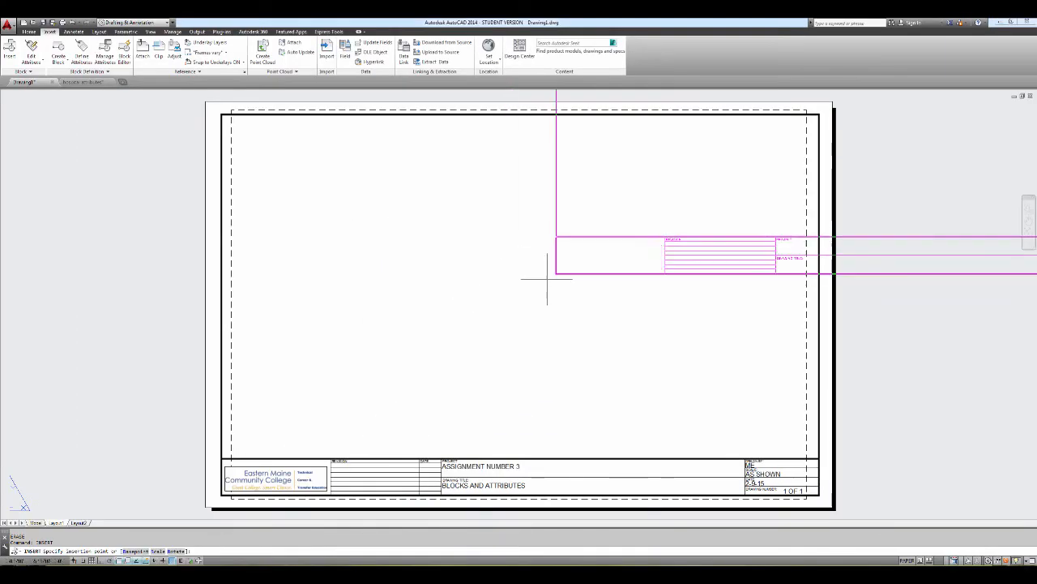
key("Escape")
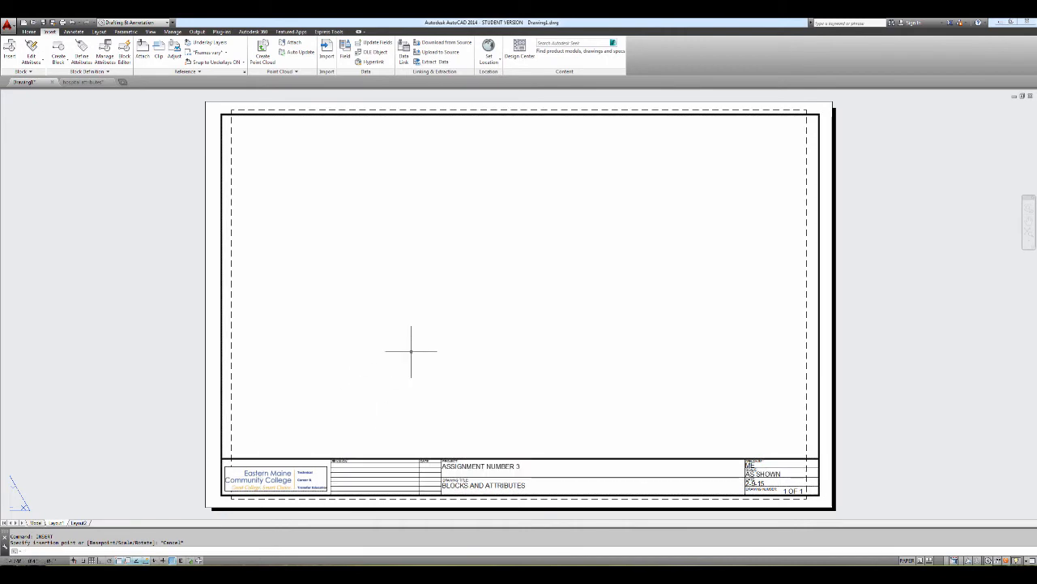
Set IMAGEFRAME to 0 to hide the frame around the title block logo.
type("E")
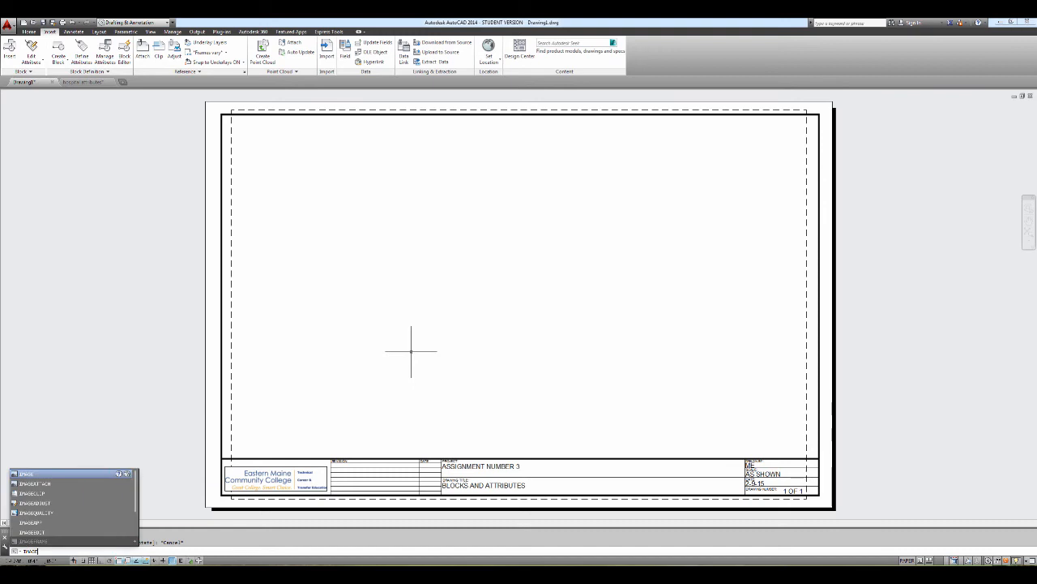
left_click(32, 540)
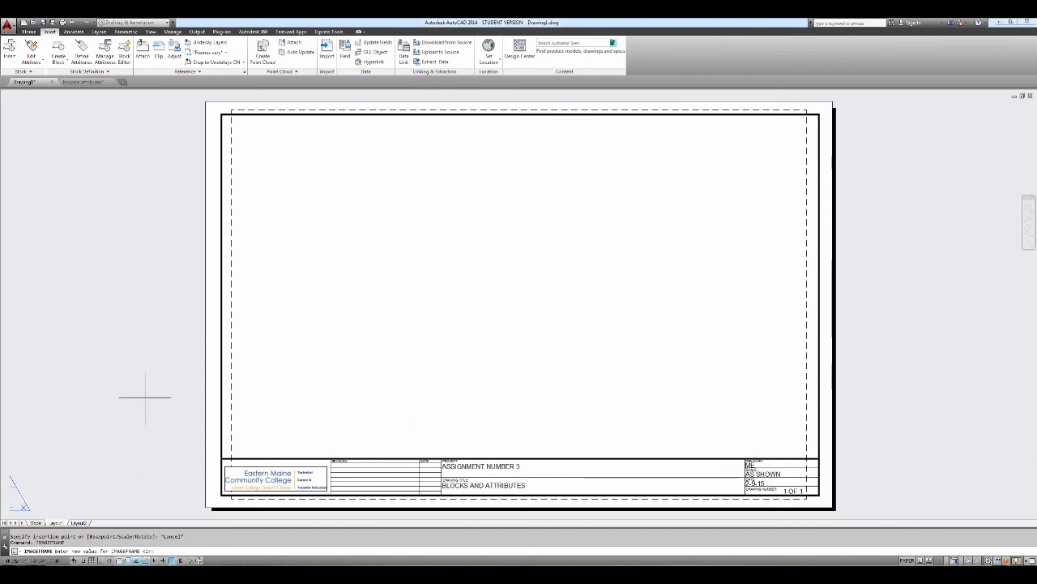
type("0")
key("Return")
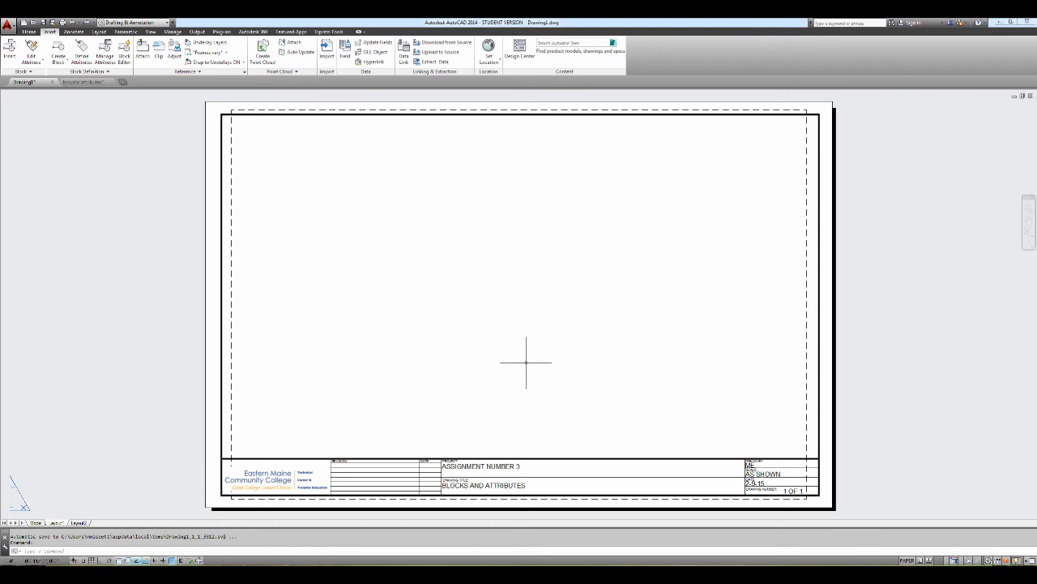
right_click(870, 24)
left_click(872, 14)
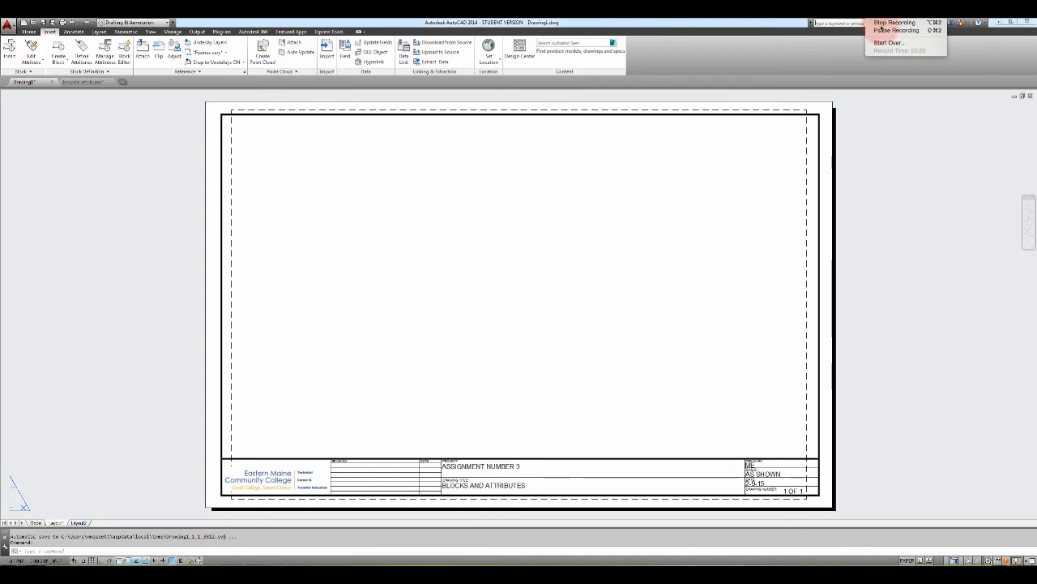
left_click(896, 30)
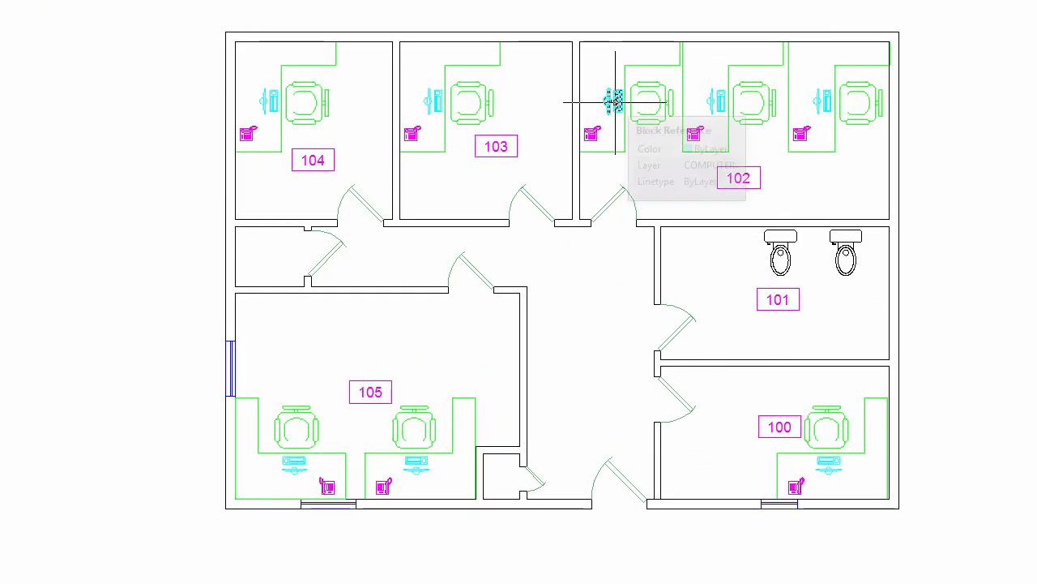
Examine all attribute values of the leftmost computer block in room 102, enlarging the attribute editor to list every tag.
double_click(603, 128)
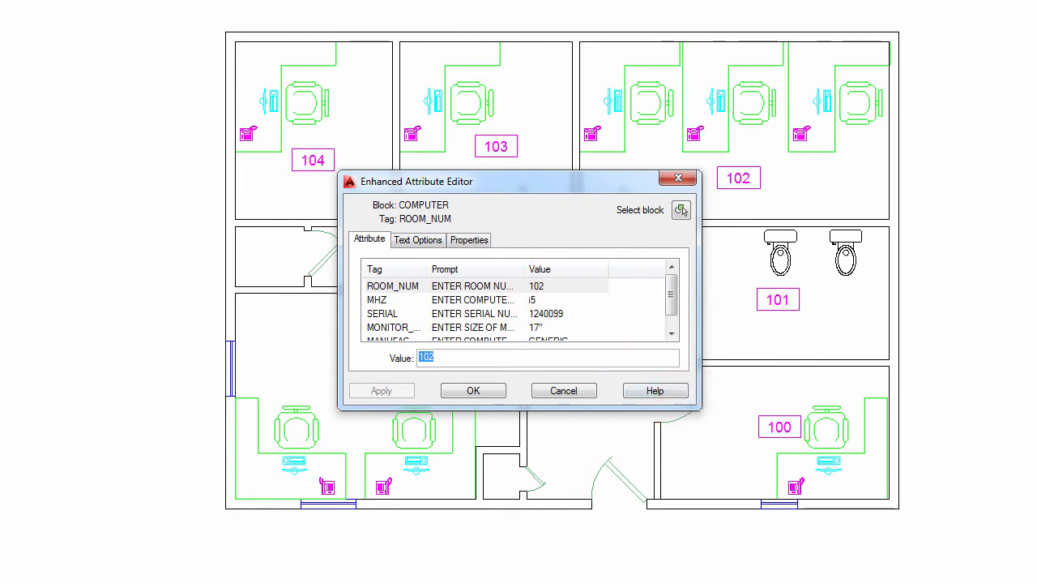
left_click_drag(697, 410, 724, 529)
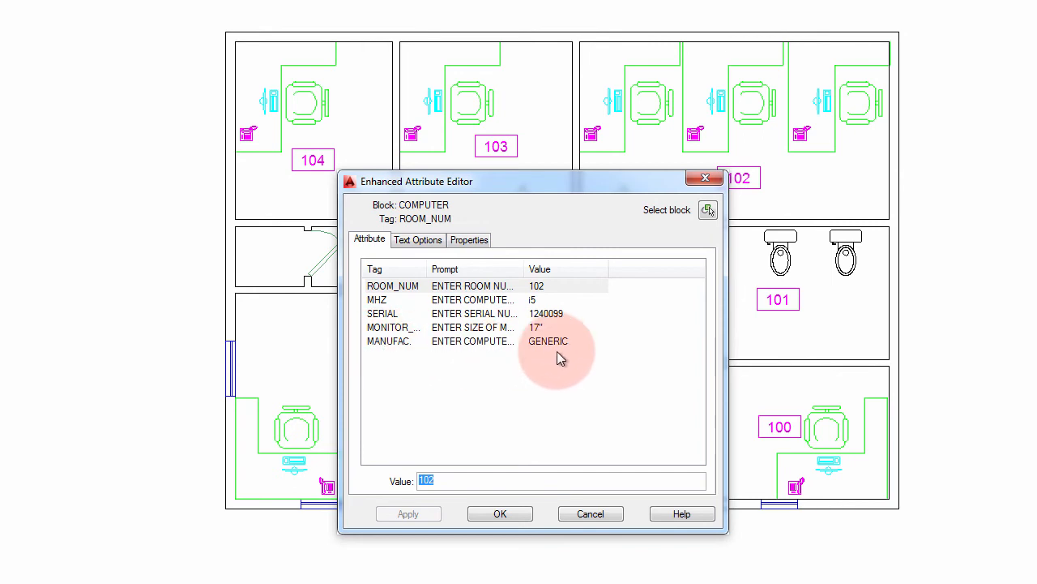
left_click(500, 513)
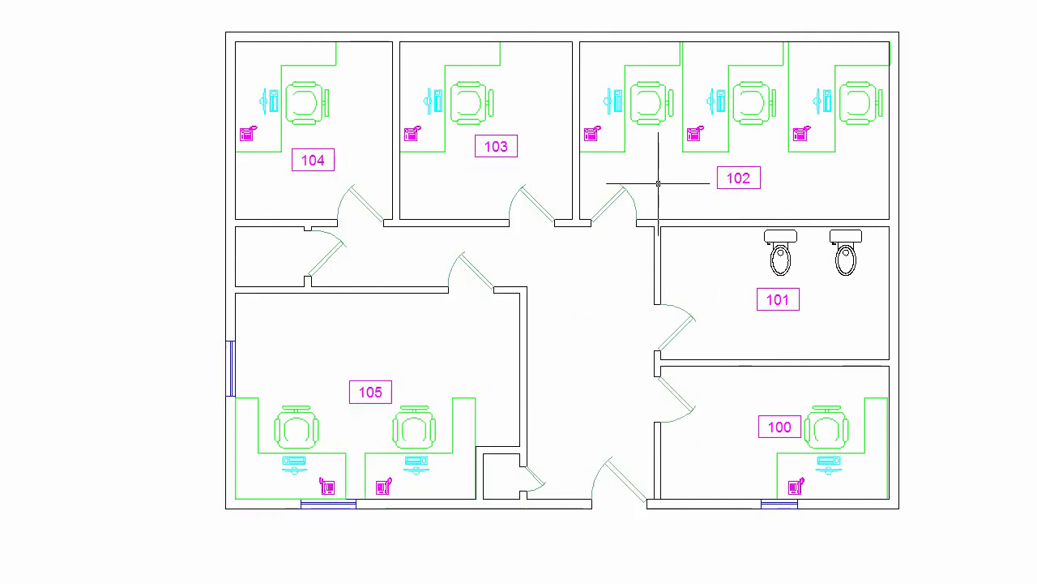
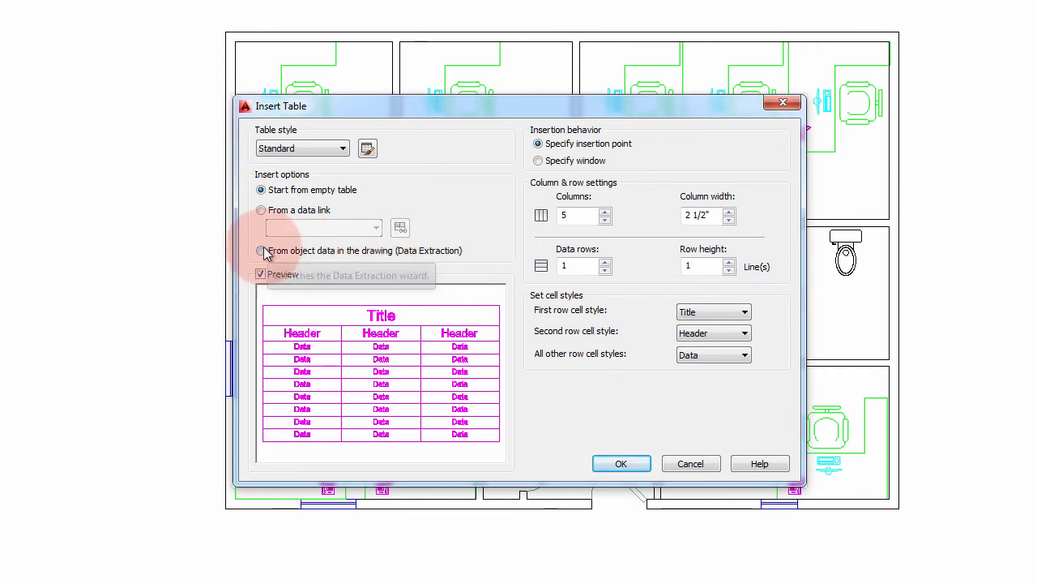
Start a table from object data in the drawing with a new data extraction, saved as comp in the Documents folder.
left_click(261, 252)
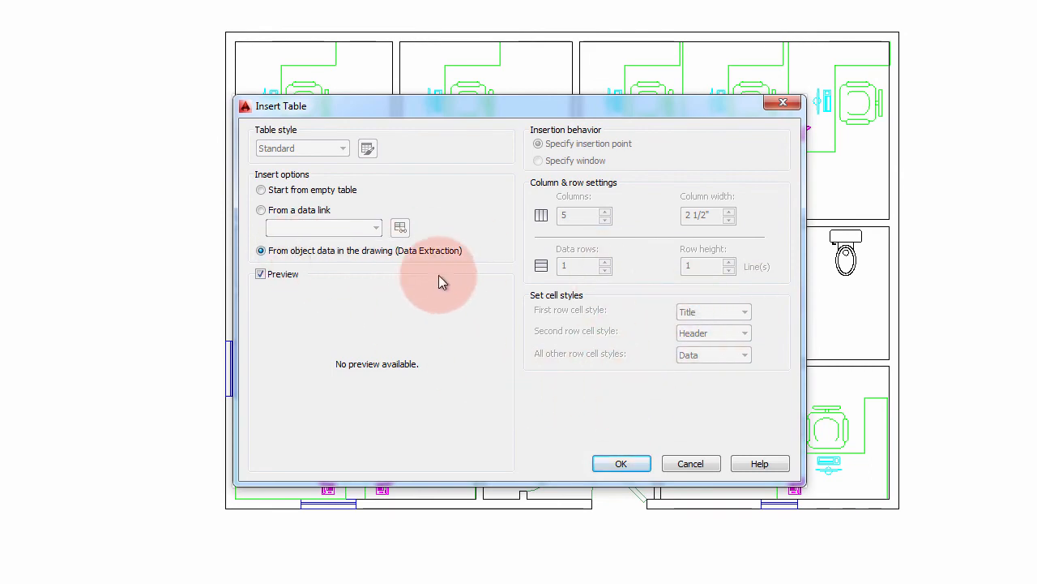
left_click(622, 463)
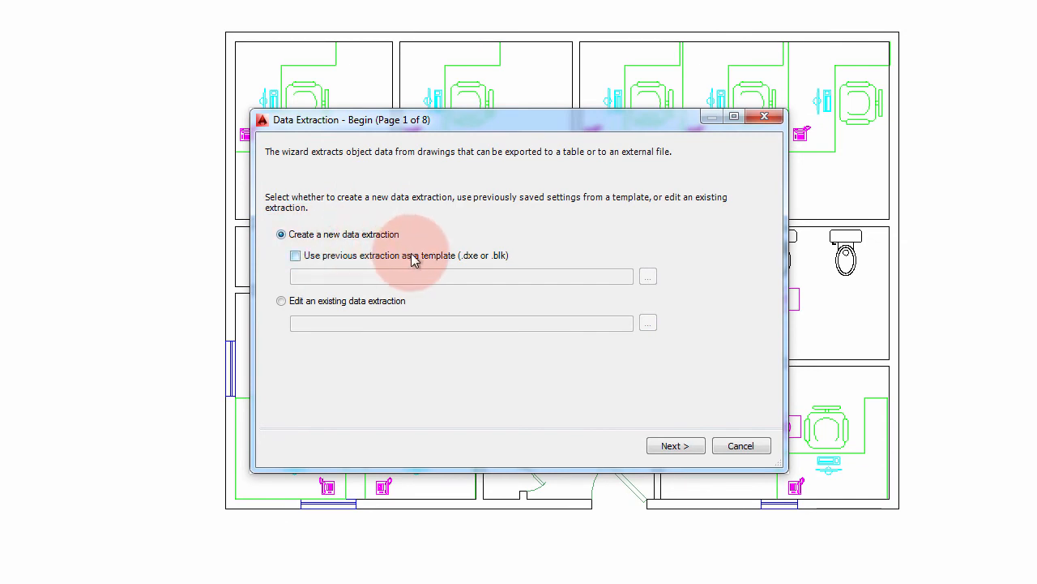
left_click(675, 445)
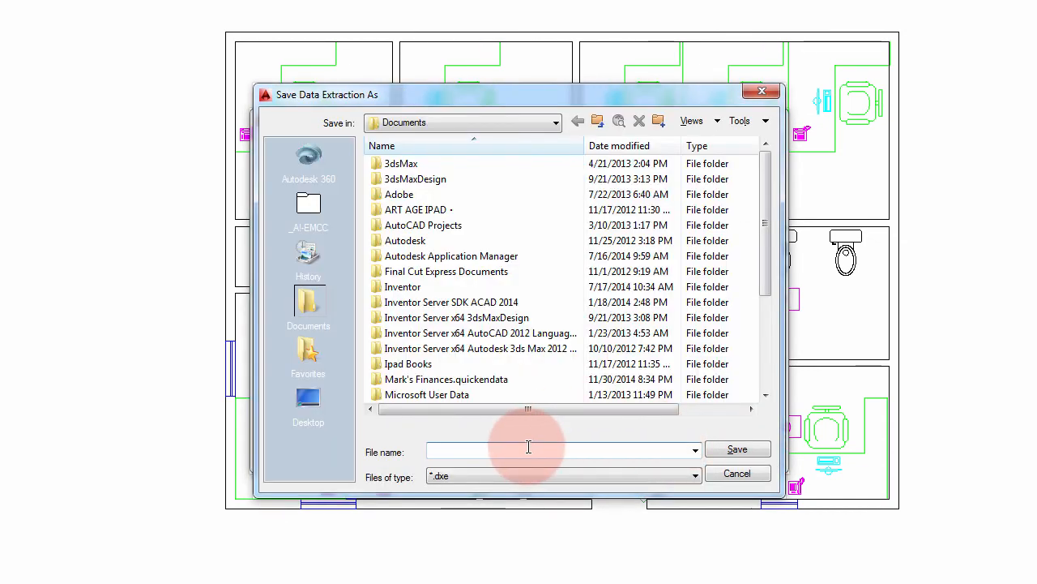
type("comp")
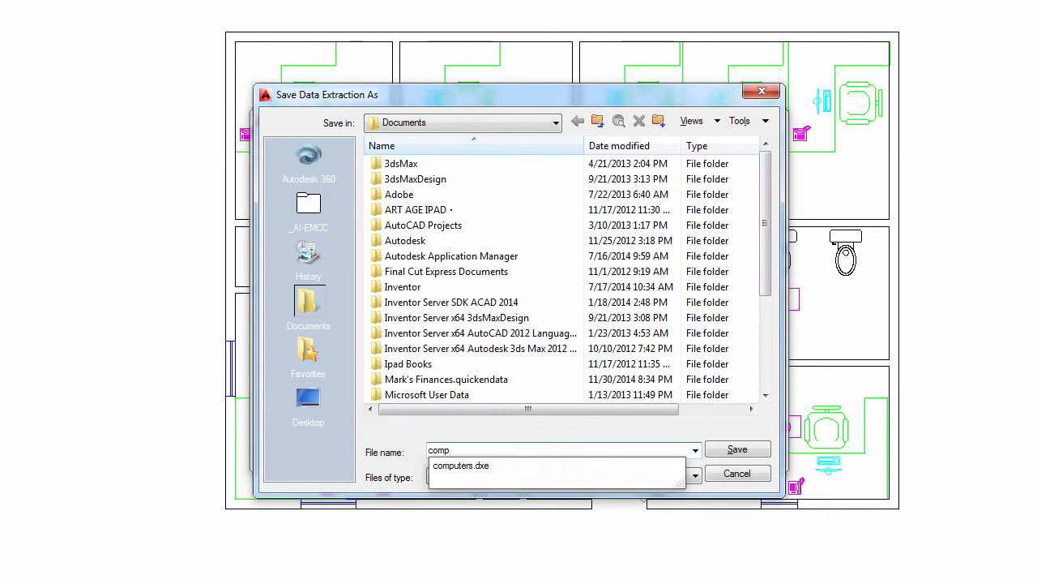
left_click(727, 450)
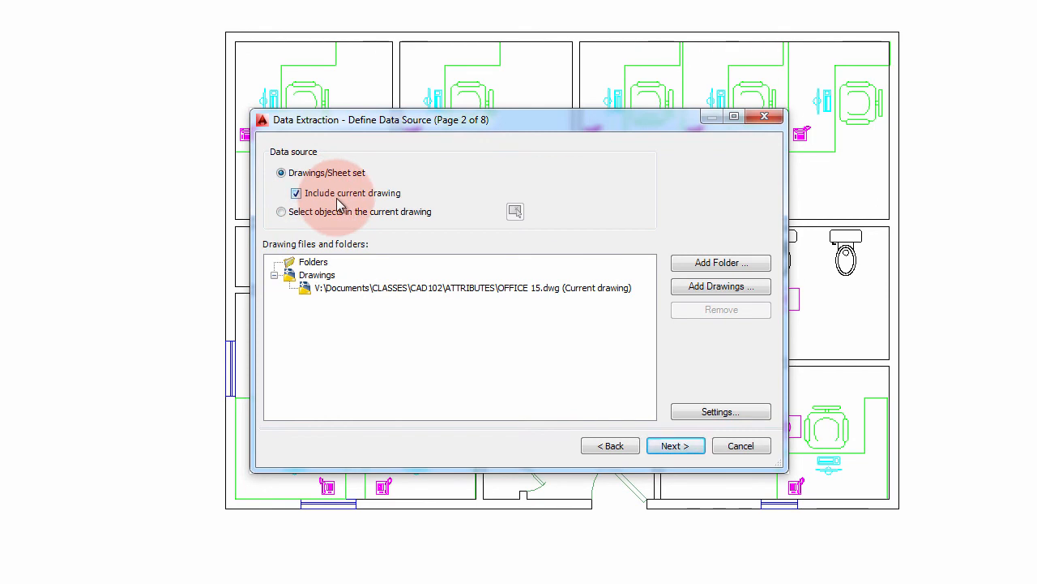
Define the extraction's data source as selected objects in the current drawing, window-selecting the entire floor plan.
left_click(298, 213)
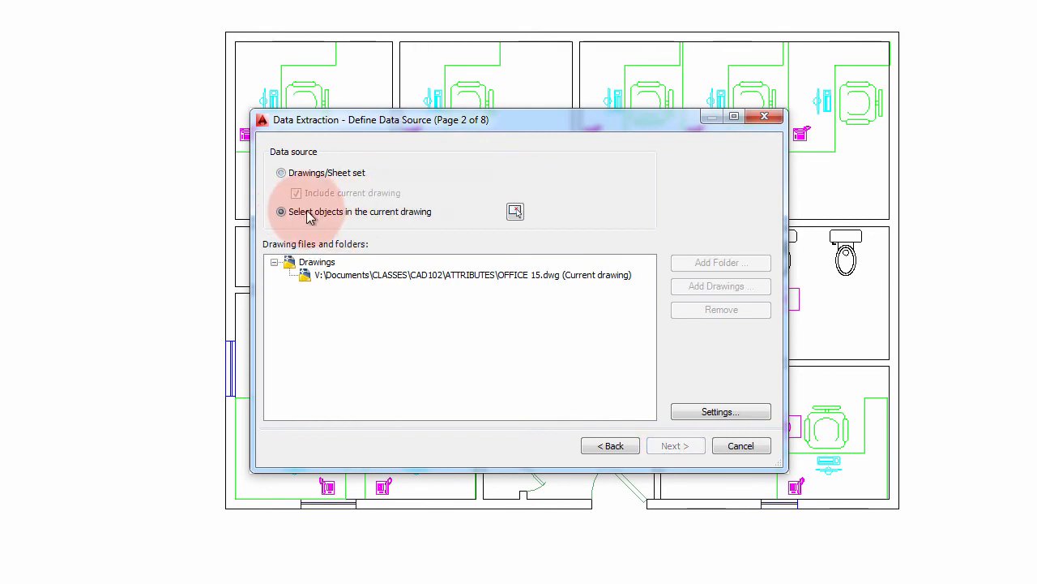
left_click(514, 212)
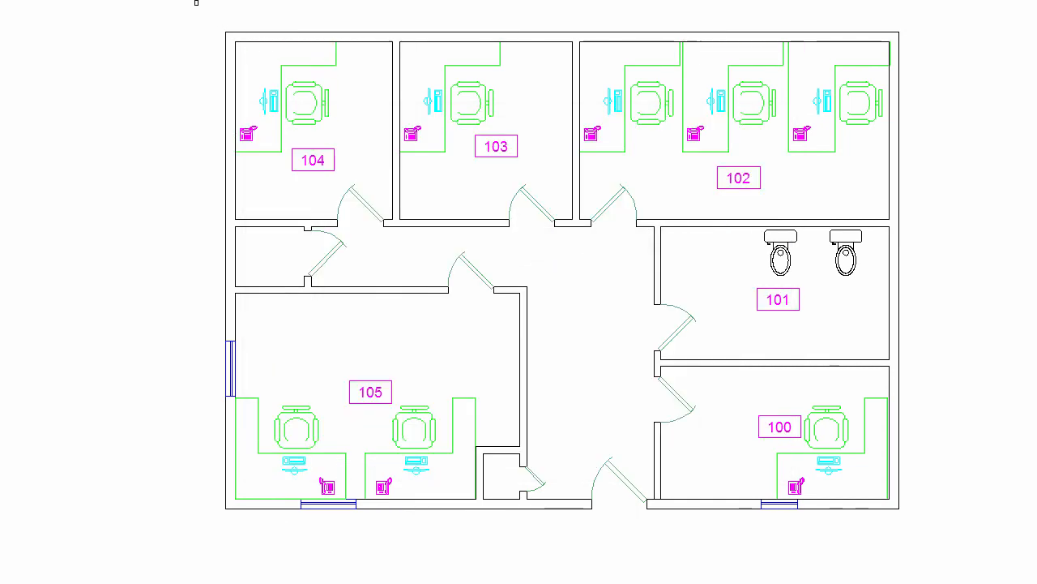
left_click(201, 6)
left_click(931, 532)
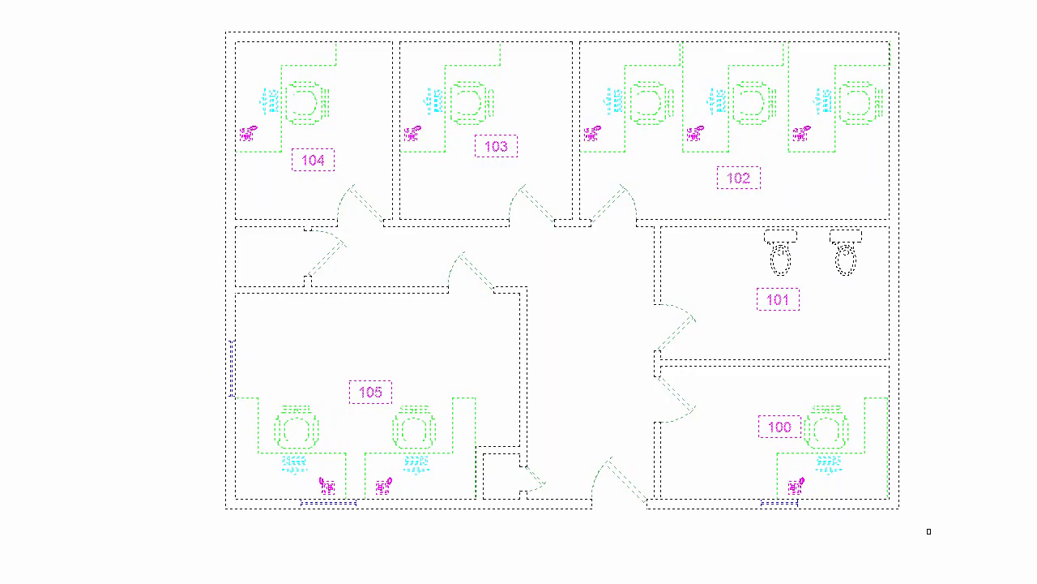
right_click(926, 526)
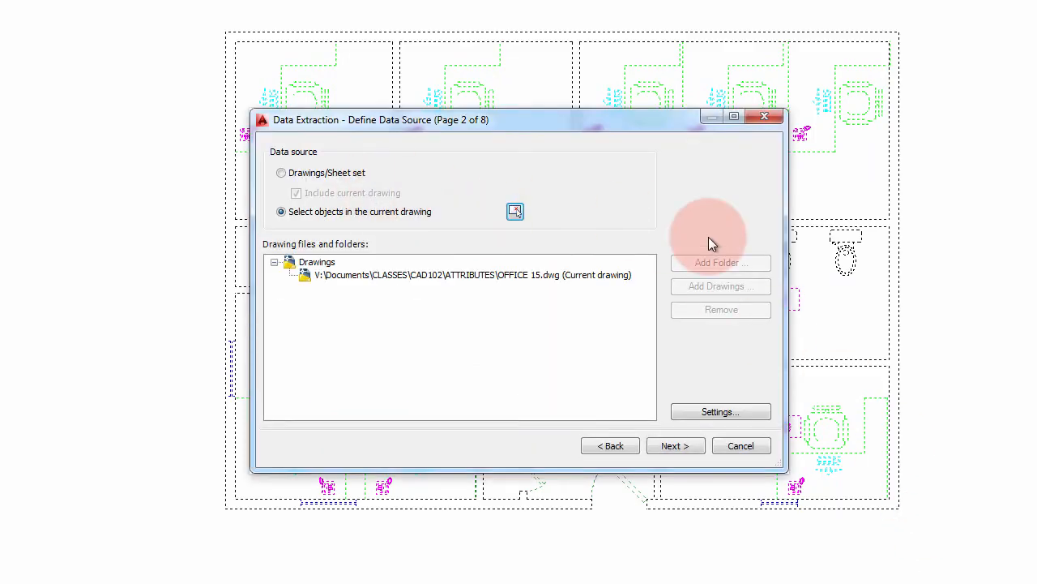
left_click(676, 447)
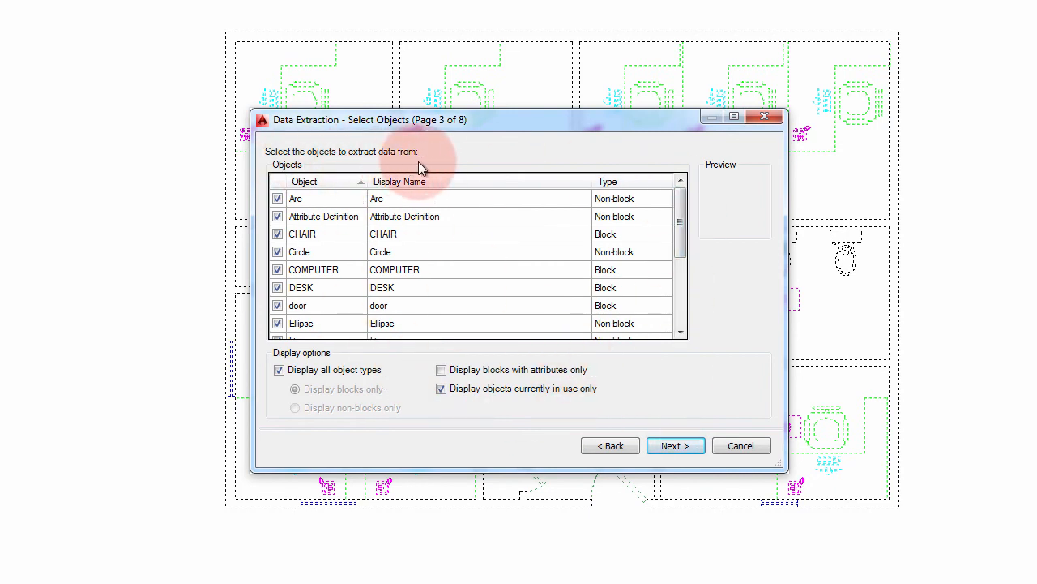
Limit the extraction's object list to blocks with attributes only and continue to the property selection.
left_click(279, 371)
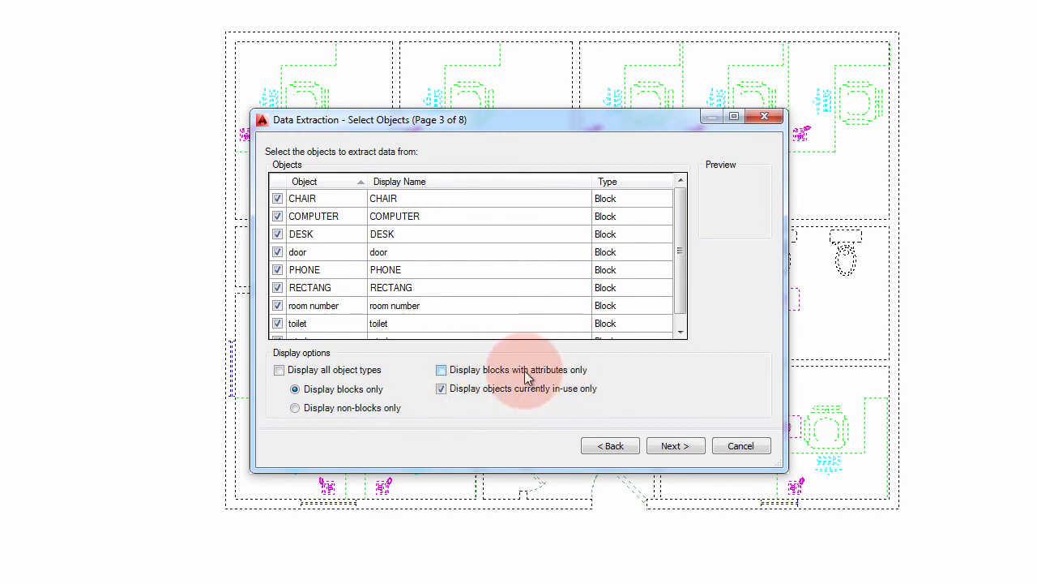
left_click(440, 369)
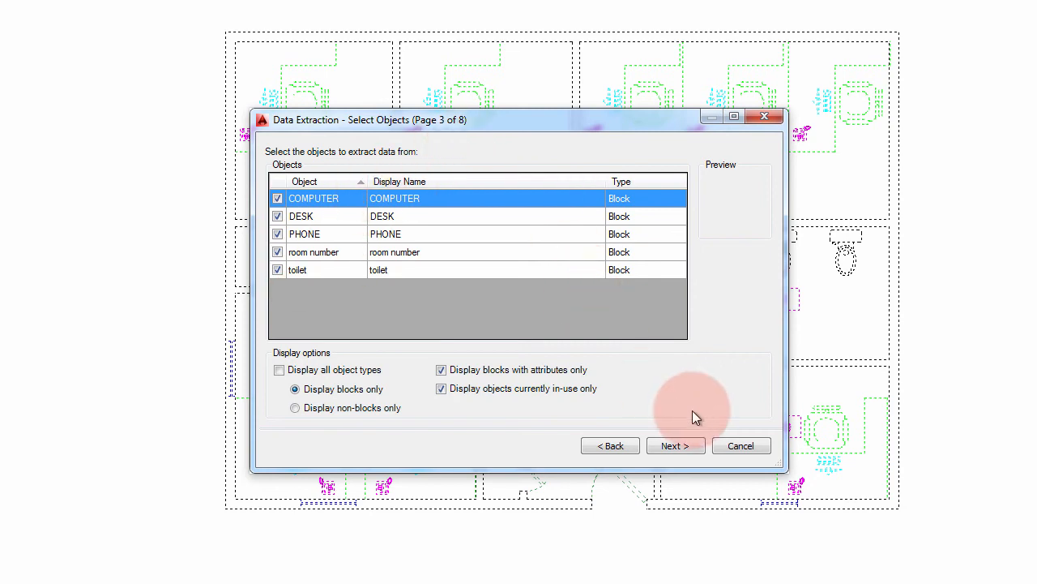
left_click(673, 447)
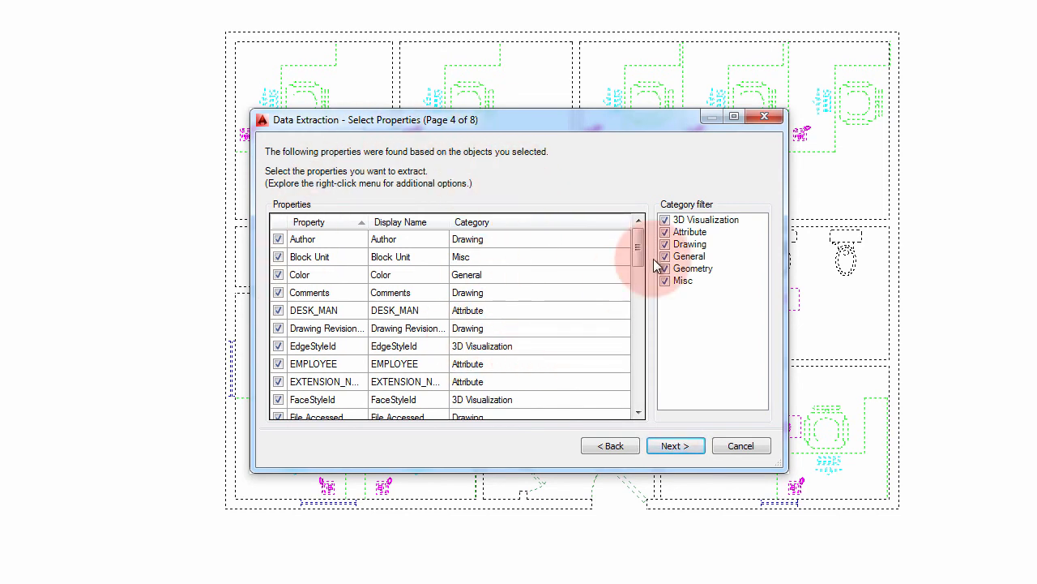
Filter the extracted properties to the Attribute category only, excluding 3D Visualization, Drawing, General, Geometry and Misc, and proceed to the data refinement.
left_click_drag(638, 247, 639, 359)
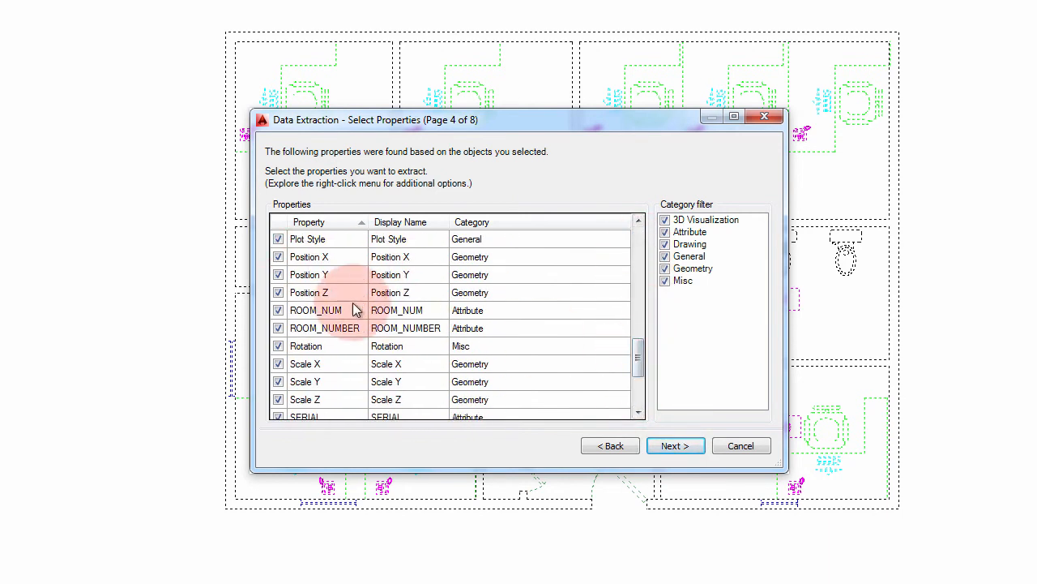
left_click_drag(637, 363, 653, 230)
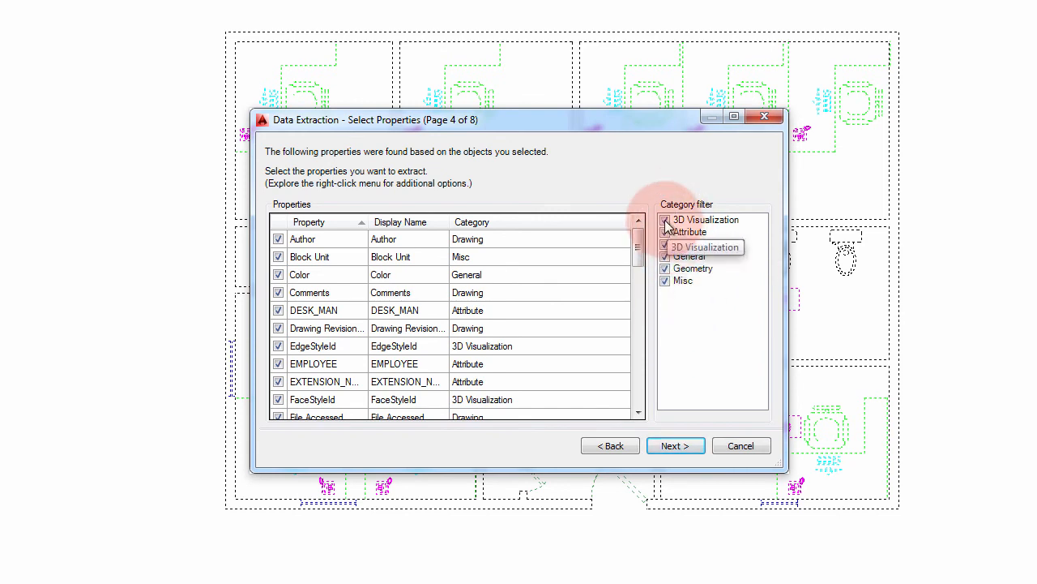
left_click(665, 219)
left_click(665, 244)
left_click(666, 256)
left_click(665, 268)
left_click(665, 280)
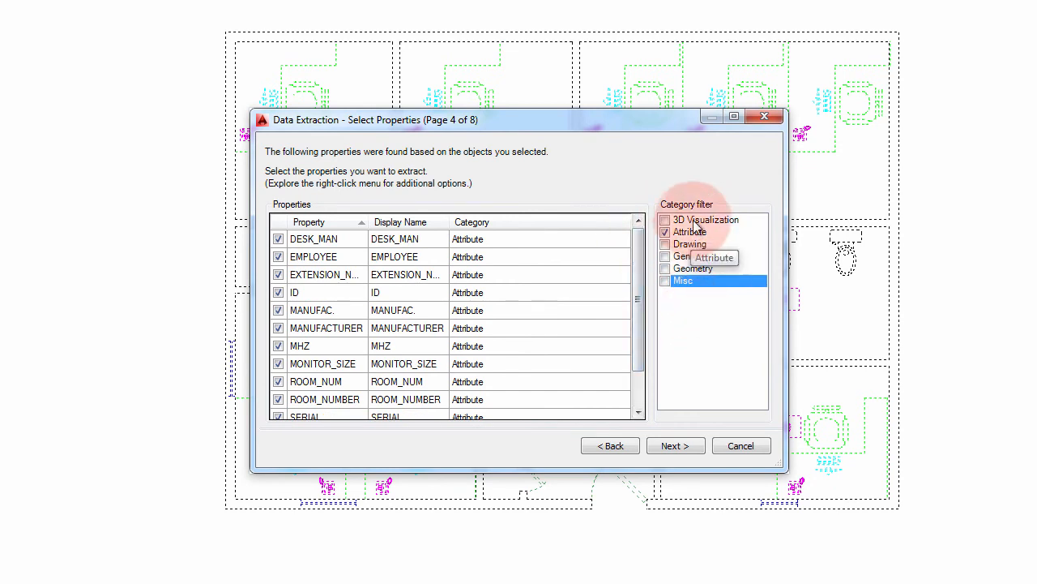
left_click(676, 446)
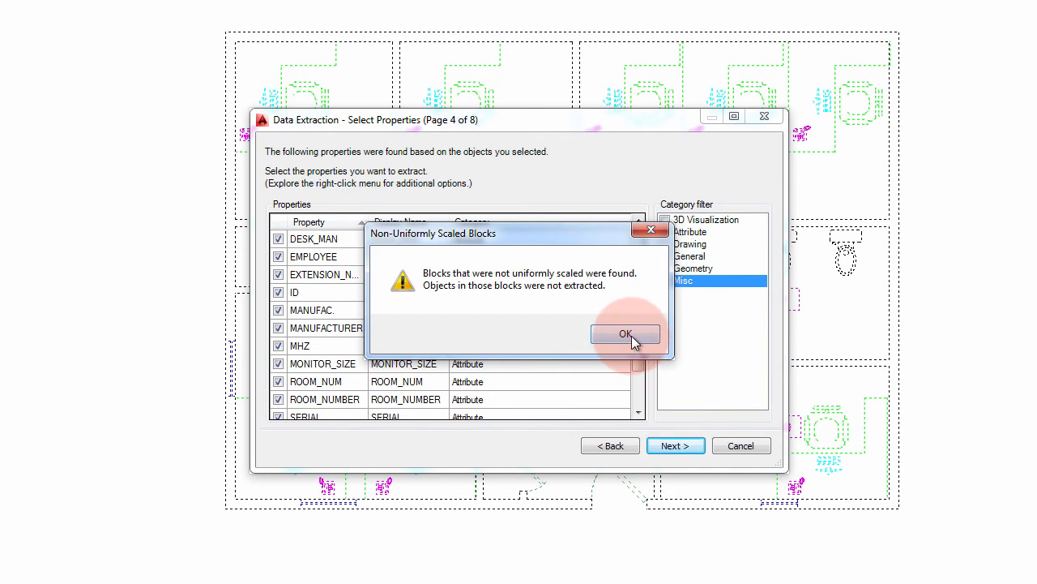
left_click(625, 335)
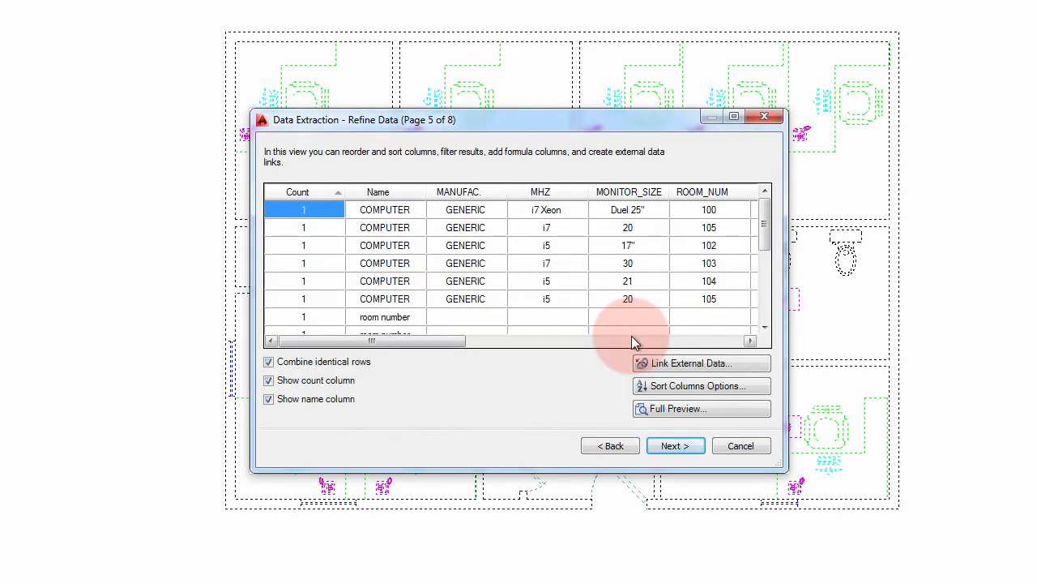
Return to the object selection and keep only the COMPUTER block, excluding DESK, PHONE, room number and toilet.
mouse_move(764, 223)
left_mouse_down()
mouse_move(766, 279)
mouse_move(769, 219)
left_mouse_up()
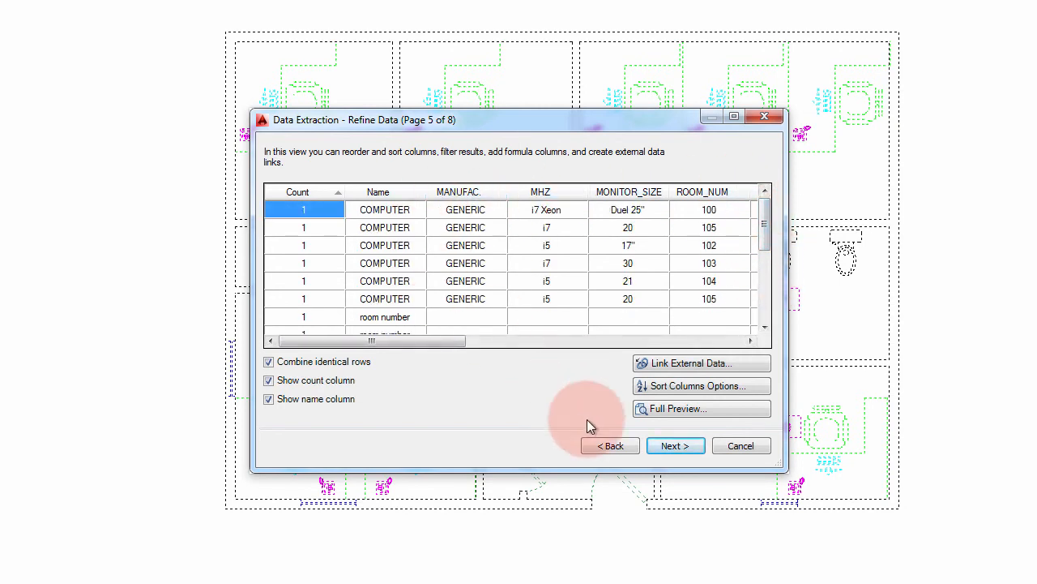
left_click(611, 446)
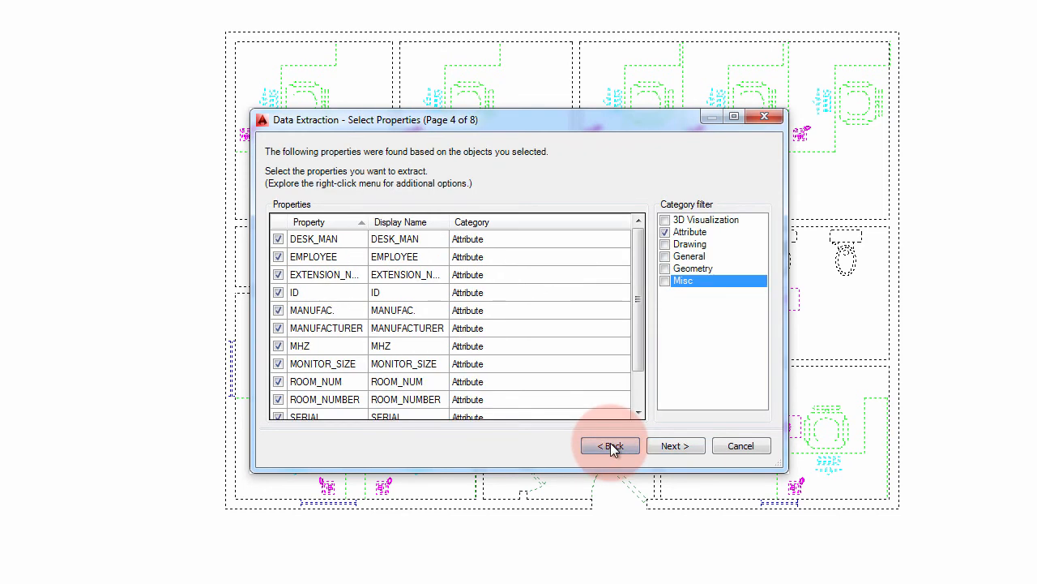
left_click(611, 446)
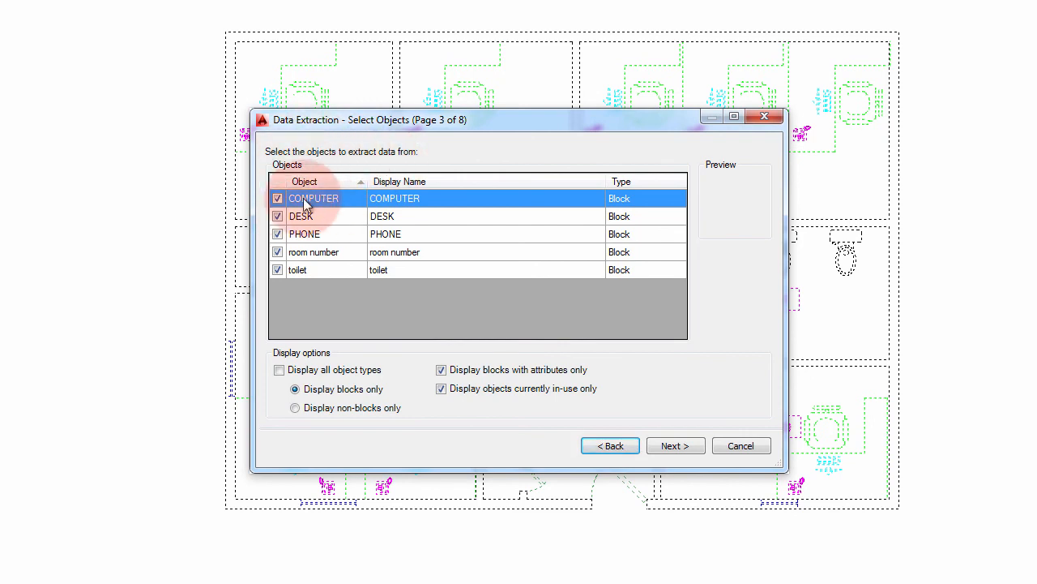
left_click(277, 217)
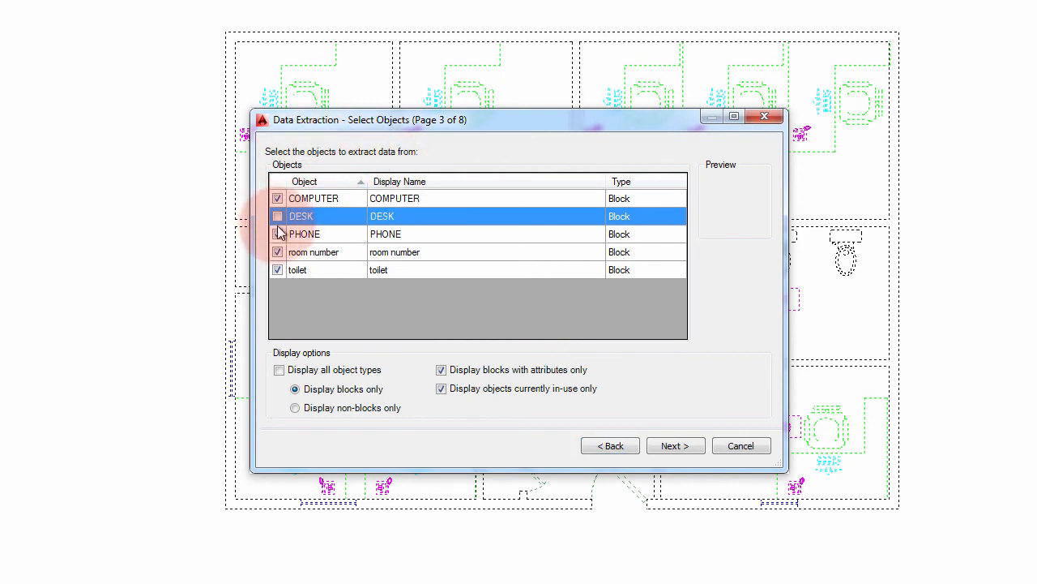
left_click(278, 234)
left_click(277, 252)
left_click(274, 270)
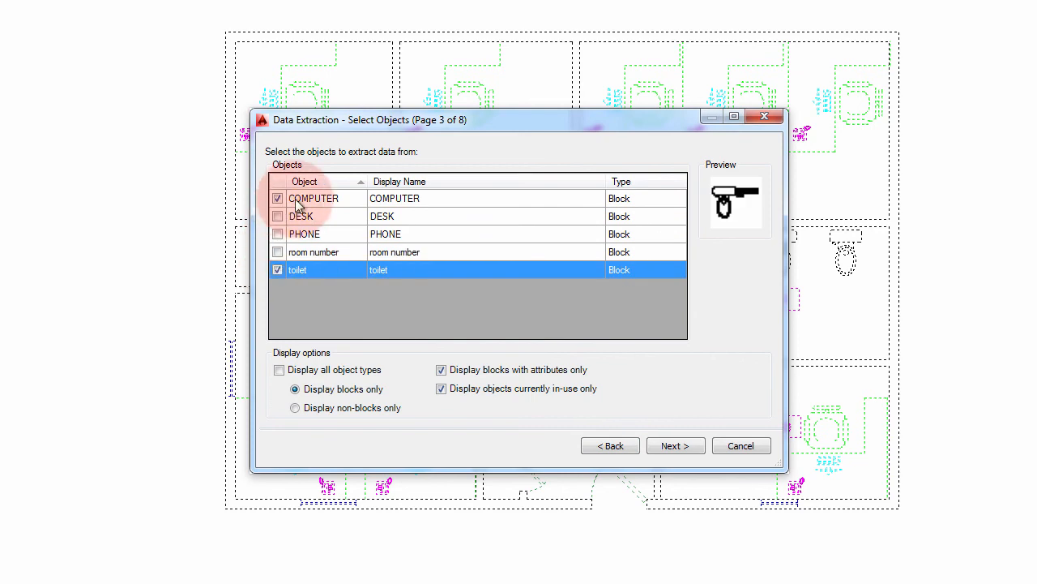
left_click(278, 270)
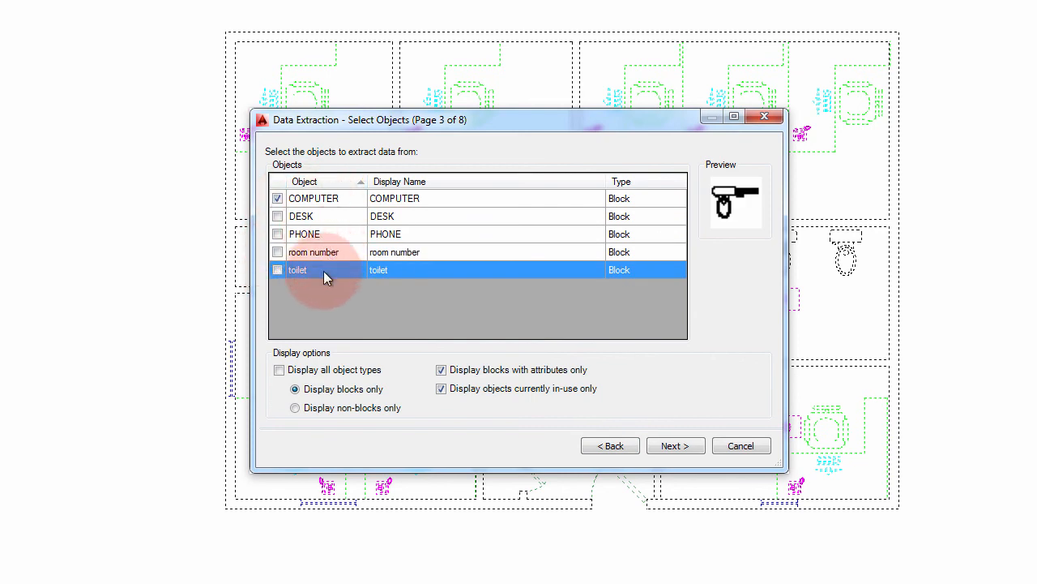
left_click(356, 200)
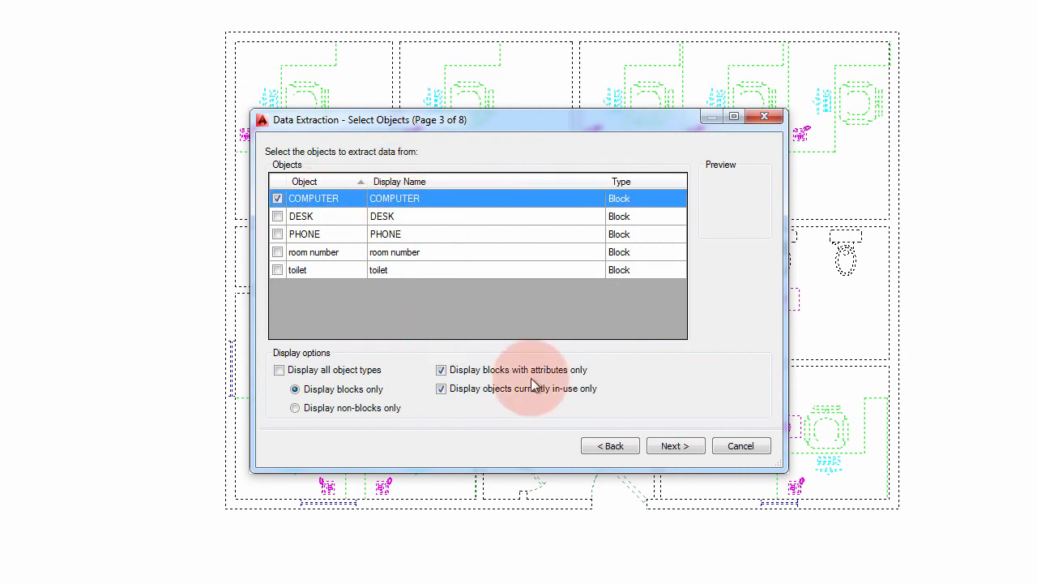
left_click(669, 447)
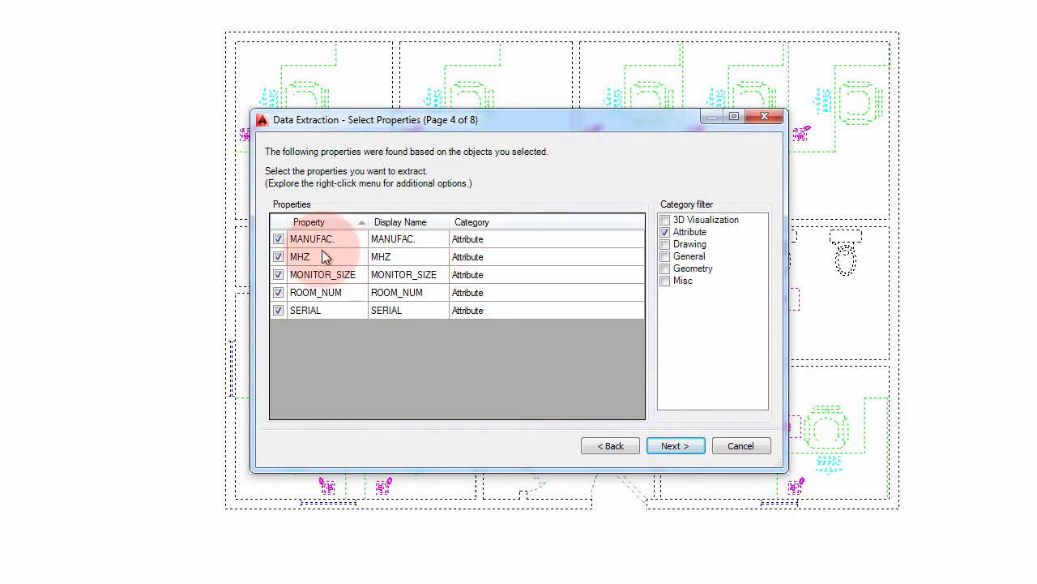
Accept the MANUFAC., MHZ, MONITOR_SIZE, ROOM_NUM and SERIAL attributes and the refined data, proceeding to the output options.
left_click(685, 446)
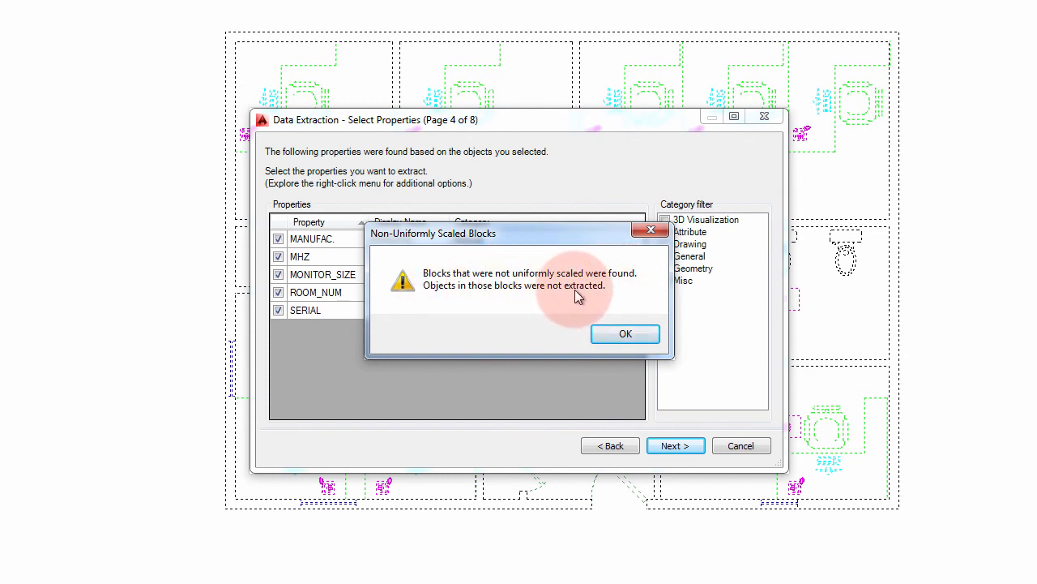
left_click(621, 332)
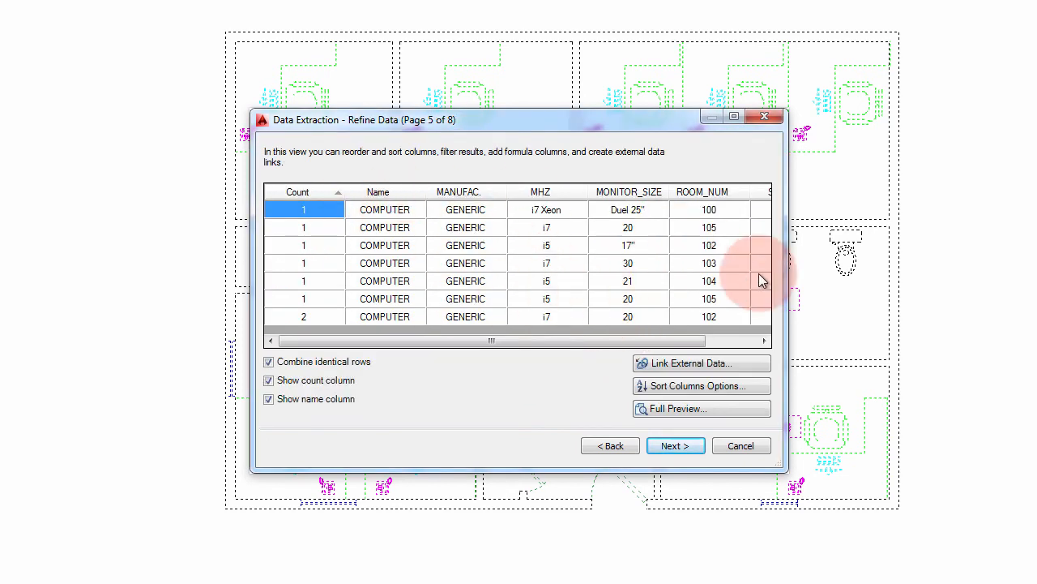
left_click(675, 446)
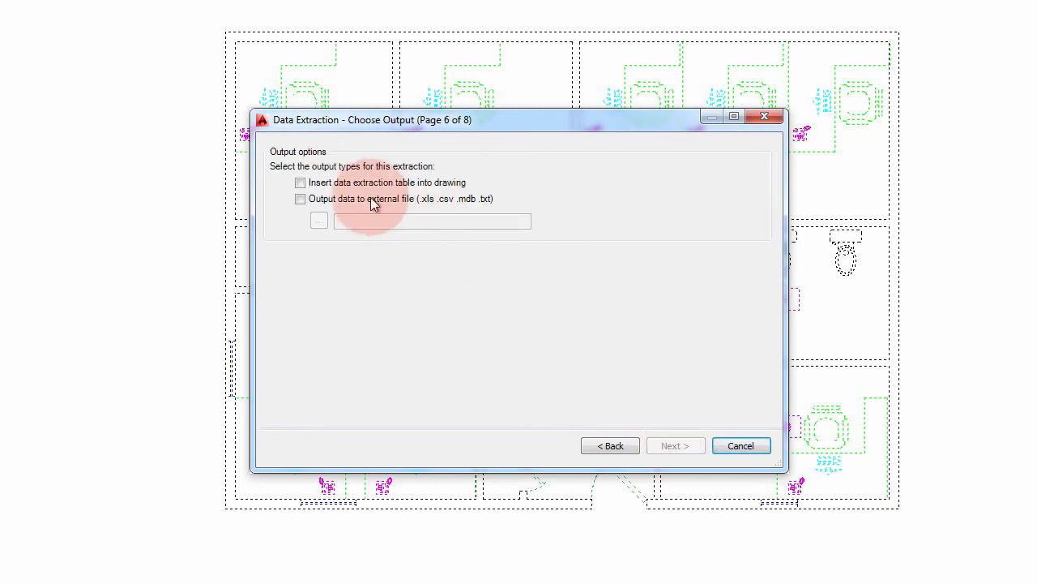
Output the extraction both as a table in the drawing and as the external file OFFICE 15.xls.
left_click(301, 183)
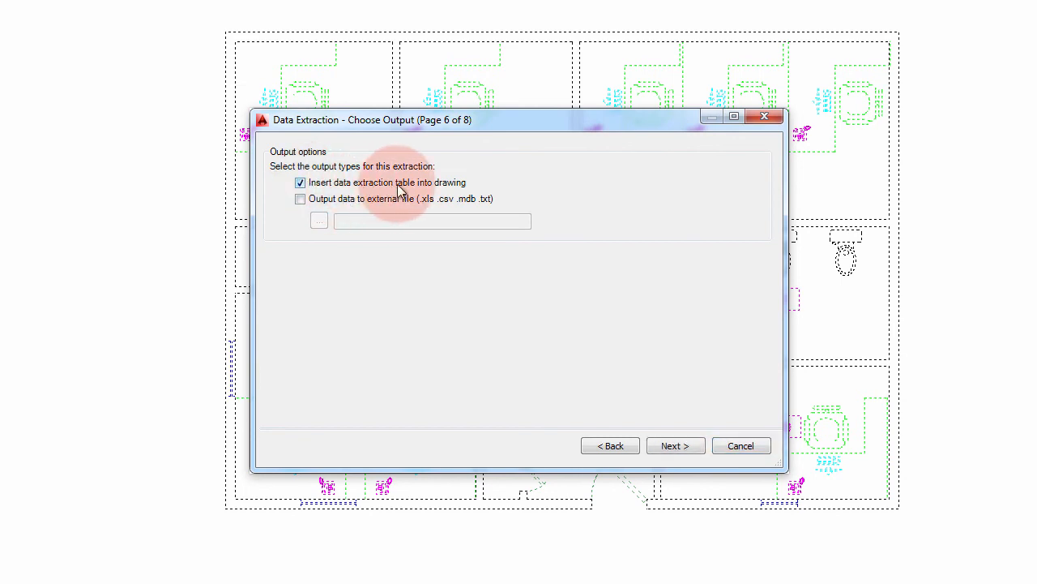
left_click(301, 200)
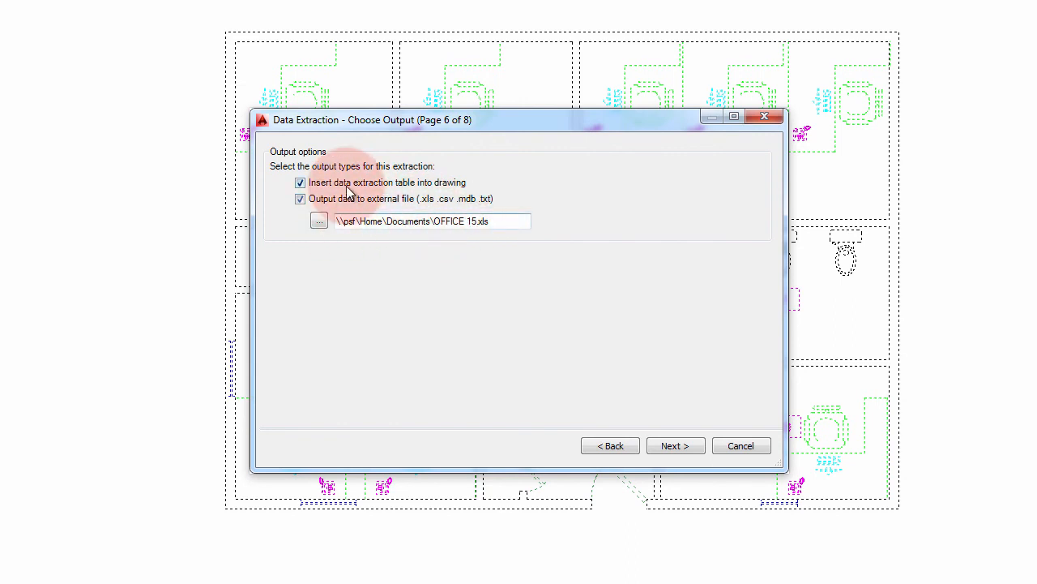
left_click(678, 445)
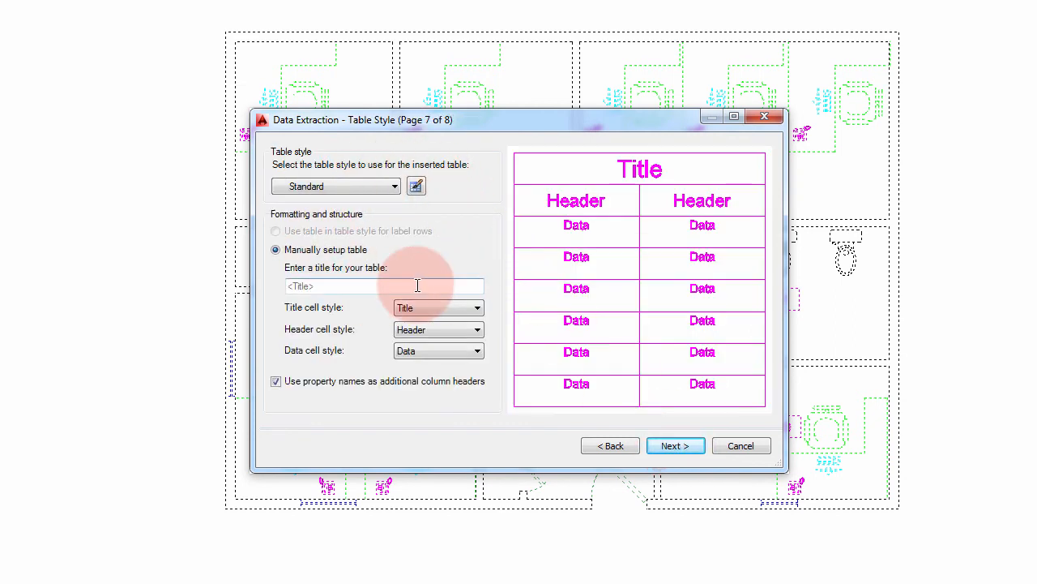
Use the Standard table style for the extraction table, with Annotative as the text style of its Data cells.
left_click(392, 187)
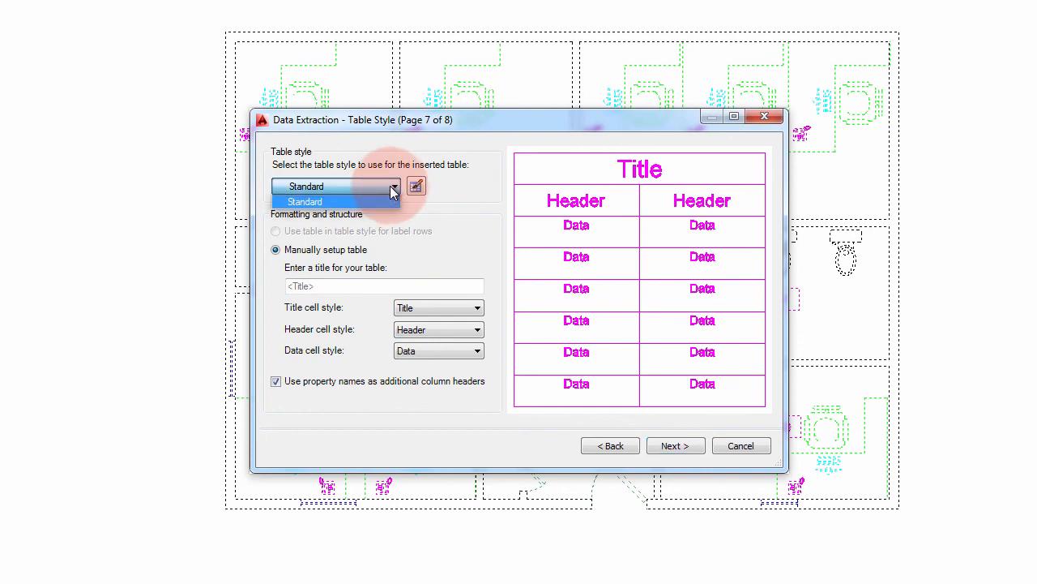
left_click(355, 200)
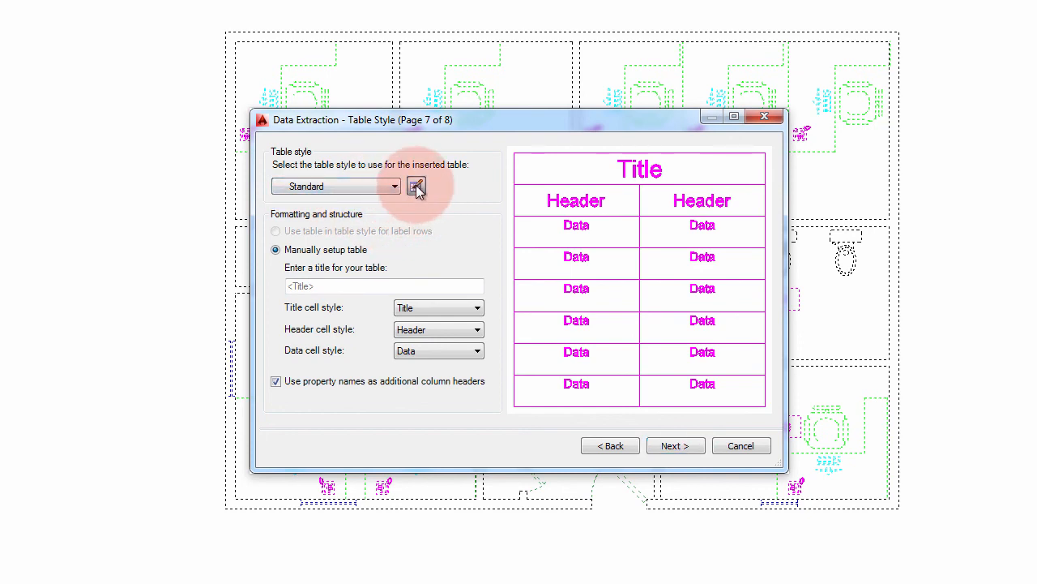
left_click(416, 186)
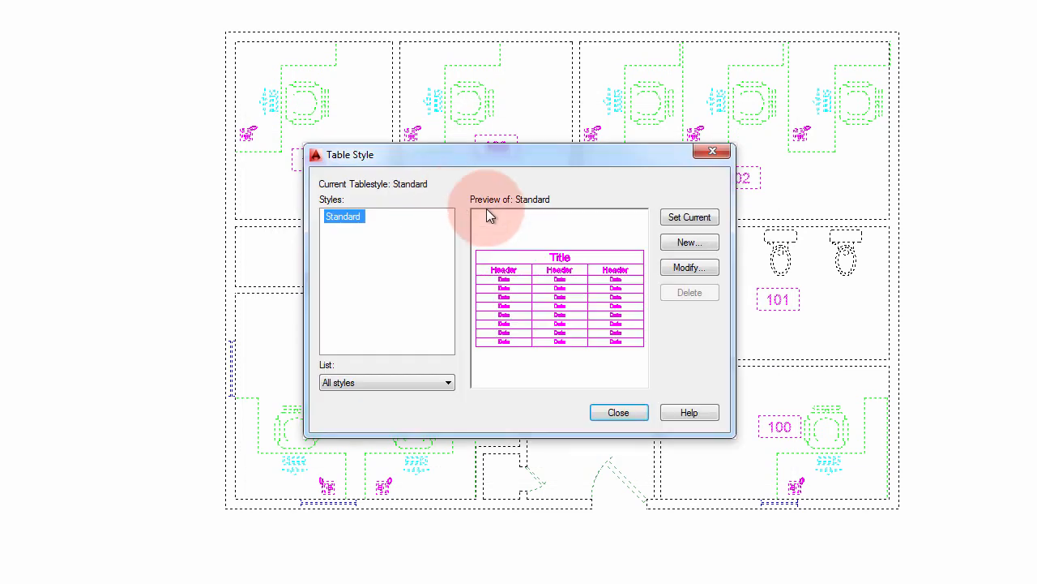
left_click(672, 270)
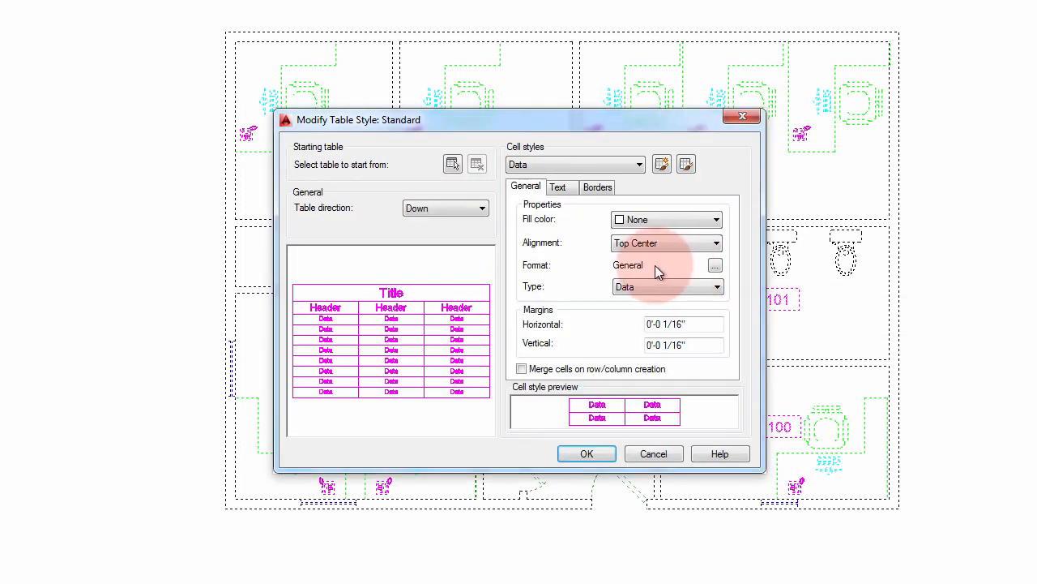
left_click(557, 187)
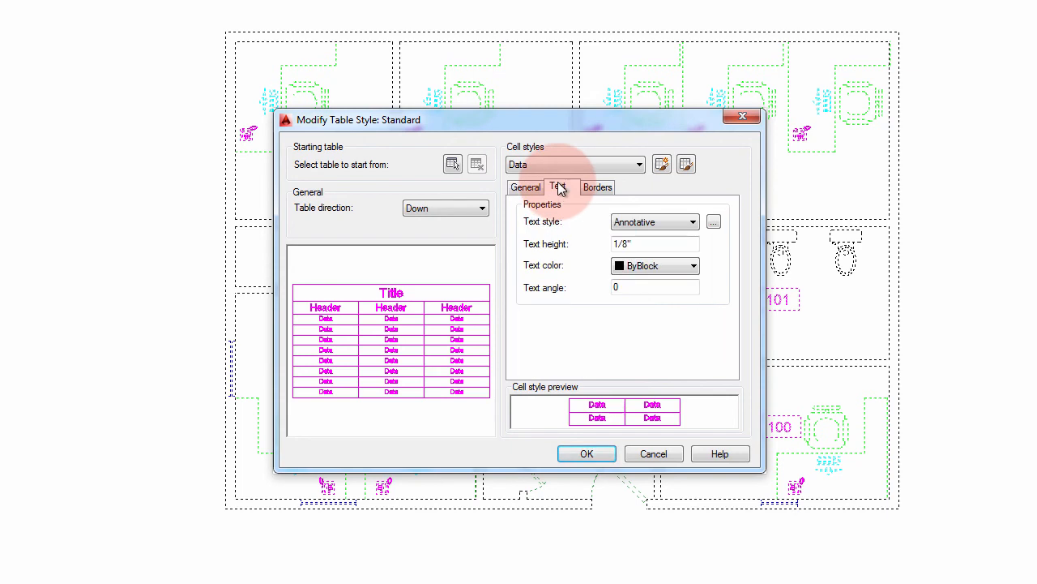
left_click(660, 223)
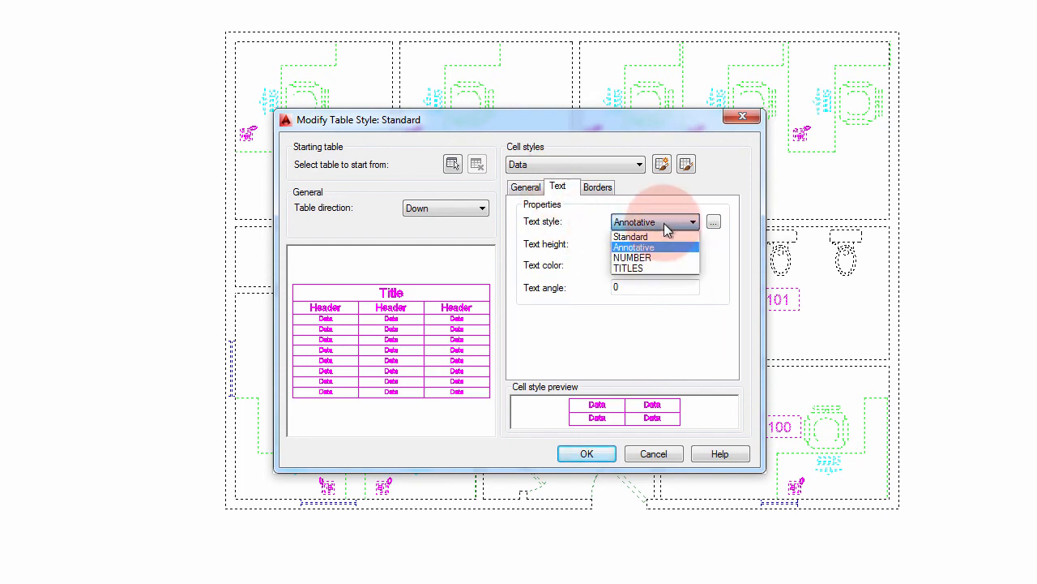
left_click(654, 245)
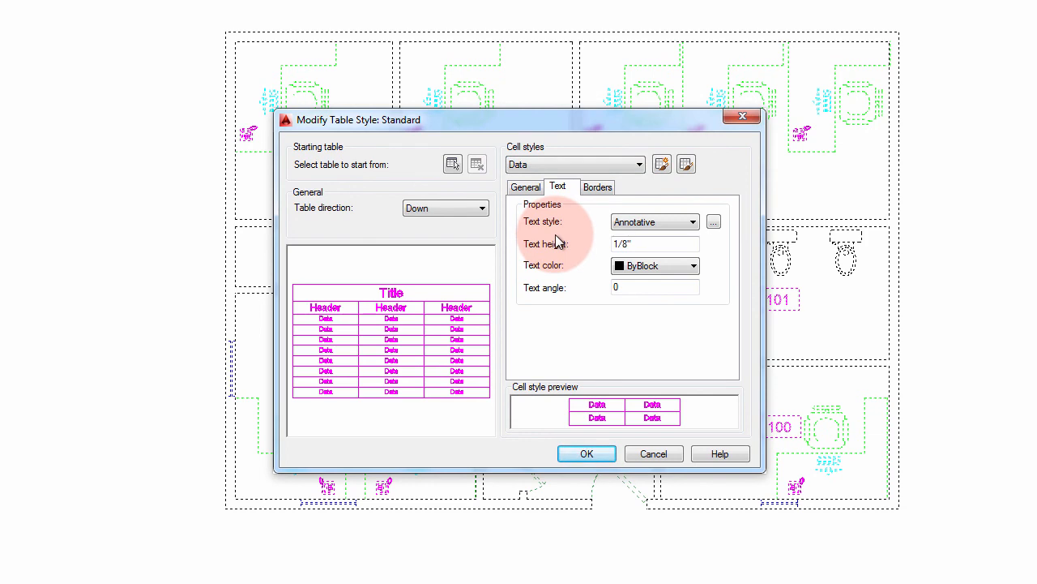
left_click(595, 455)
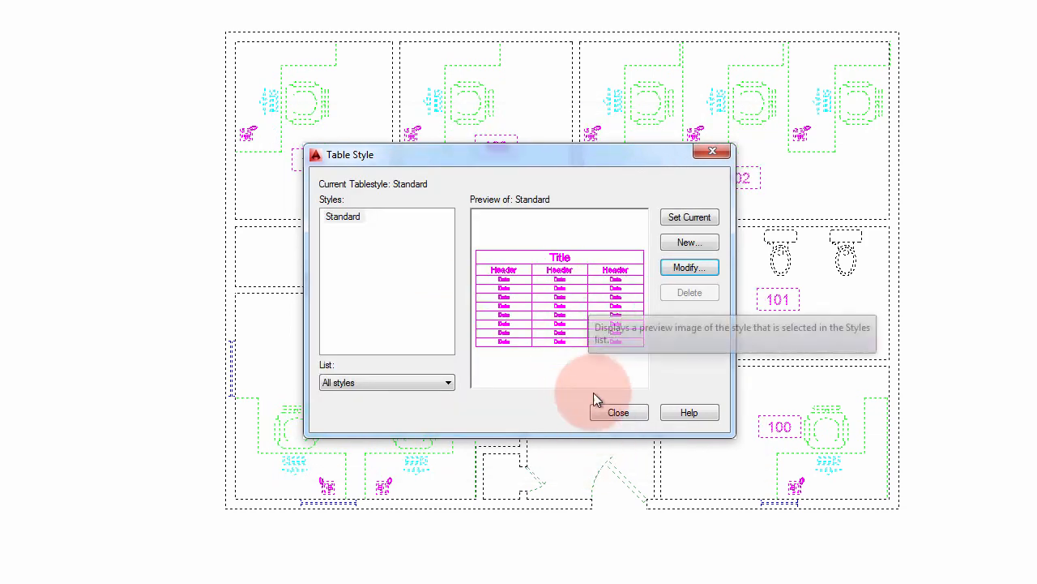
left_click(619, 413)
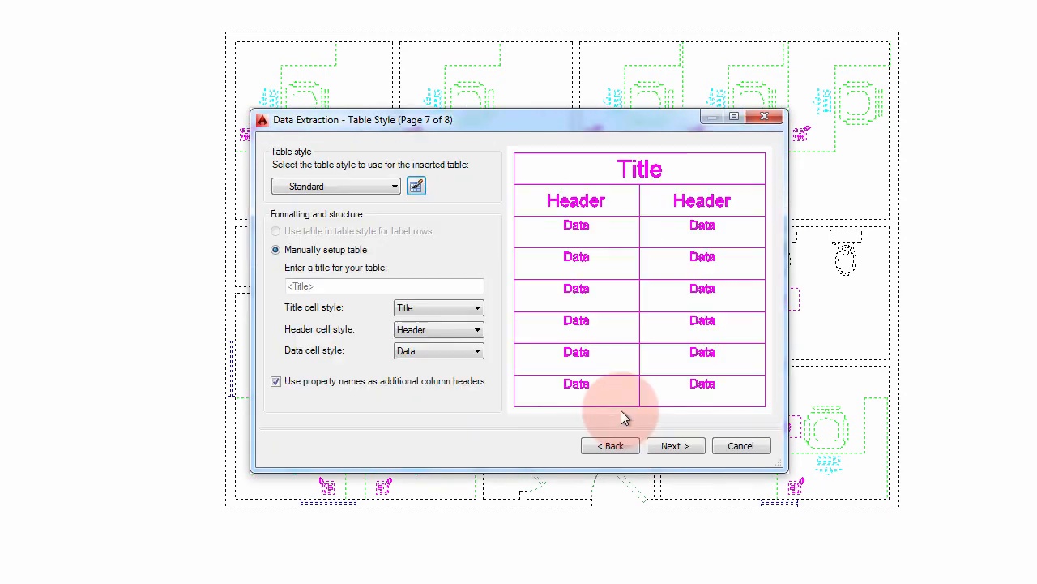
Finish the extraction and place the computer table in the empty area beside room 104 of the floor plan, inspecting its contents.
left_click(675, 445)
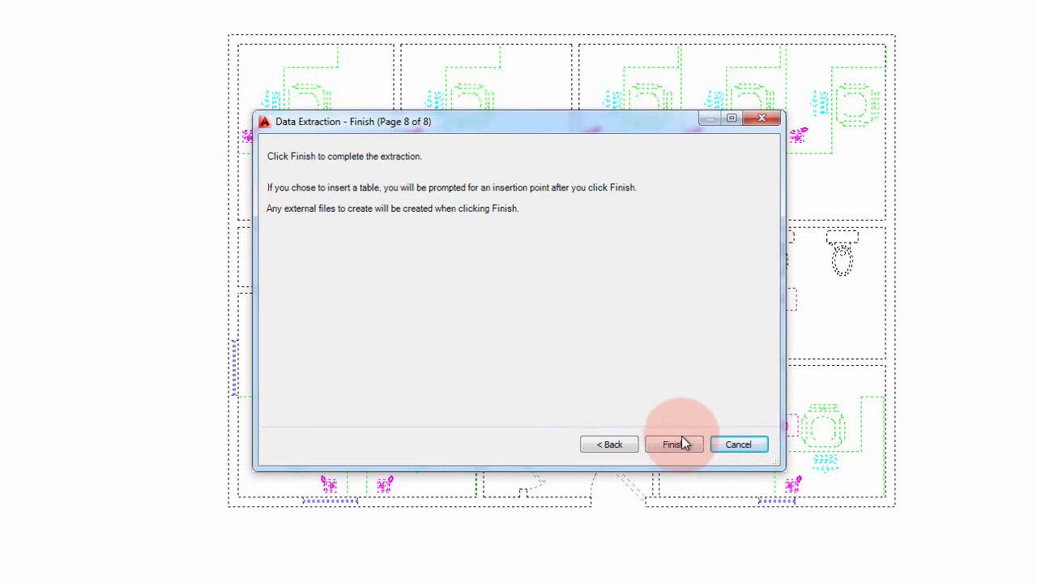
left_click(679, 445)
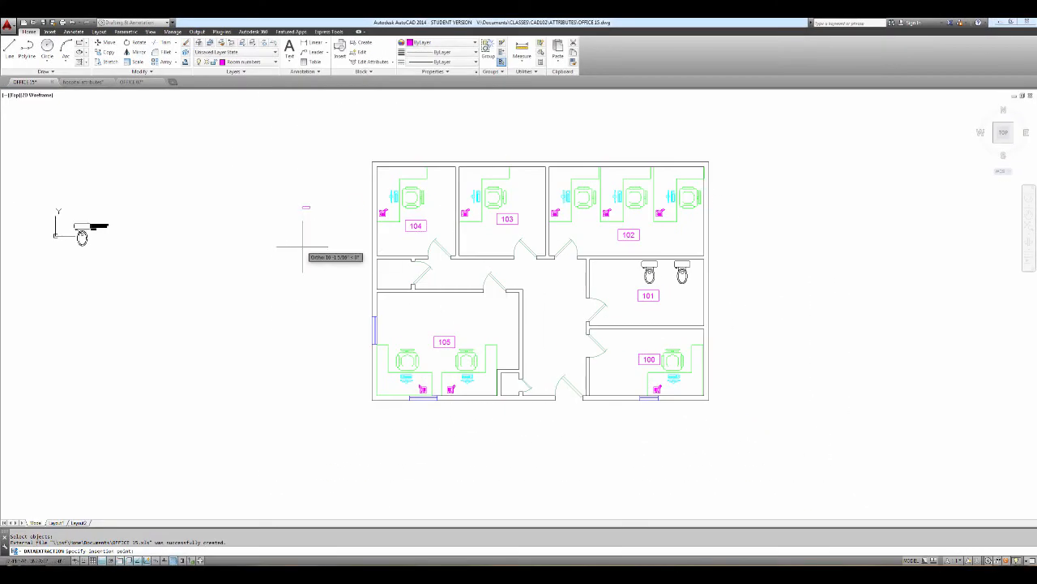
left_click(243, 234)
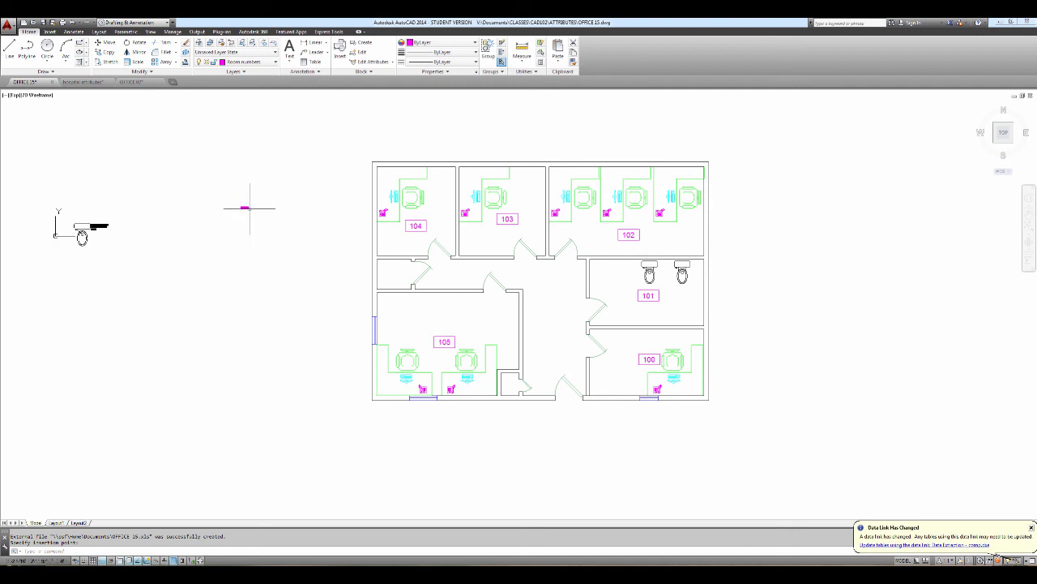
scroll(240, 207, "up", 15)
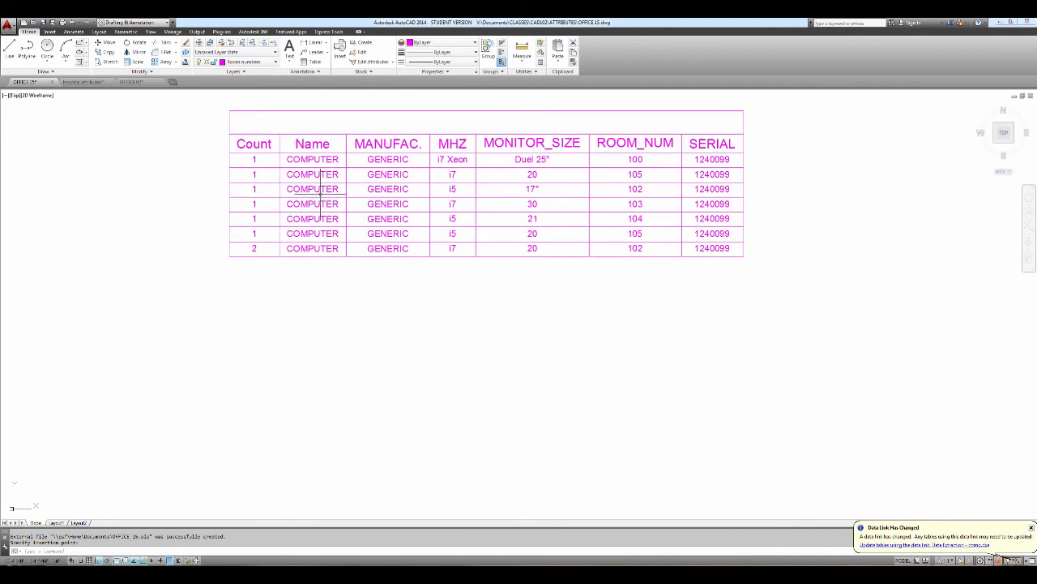
middle_click_drag(292, 189, 273, 235)
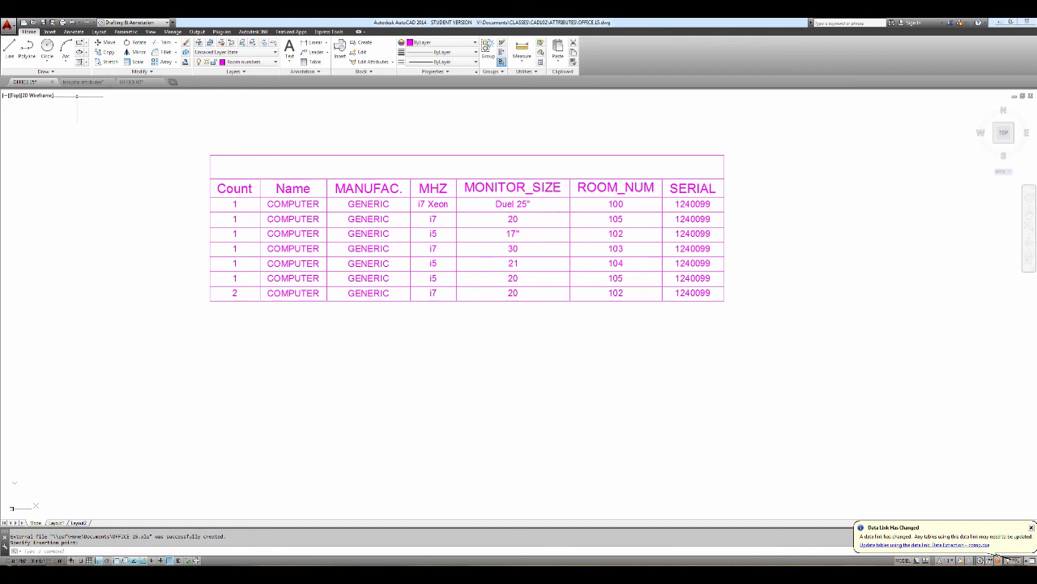
Erase the tiny extraction table beside the floor plan in model space.
scroll(197, 133, "down", 10)
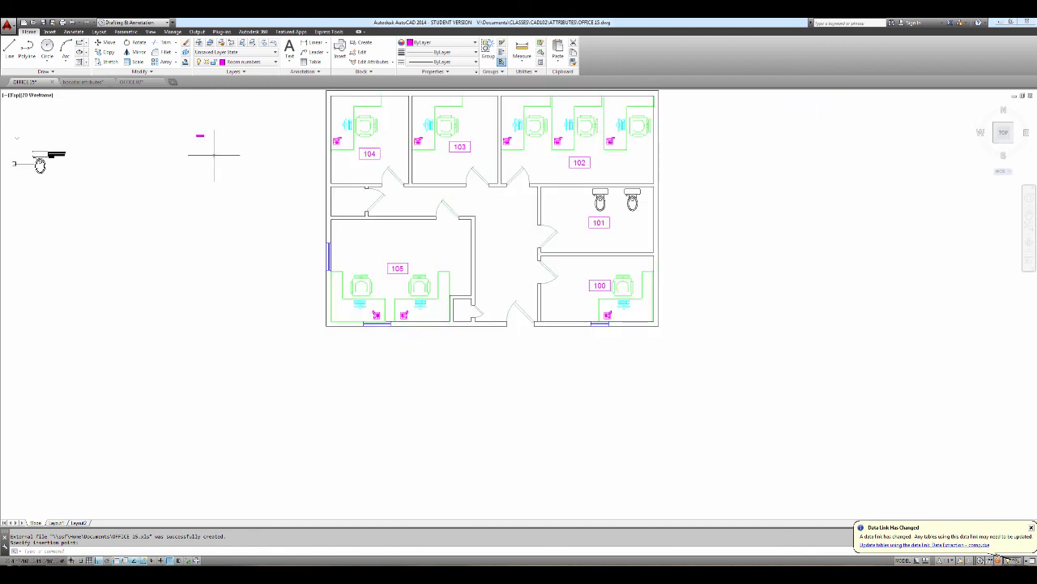
middle_click_drag(213, 154, 251, 198)
key("Return")
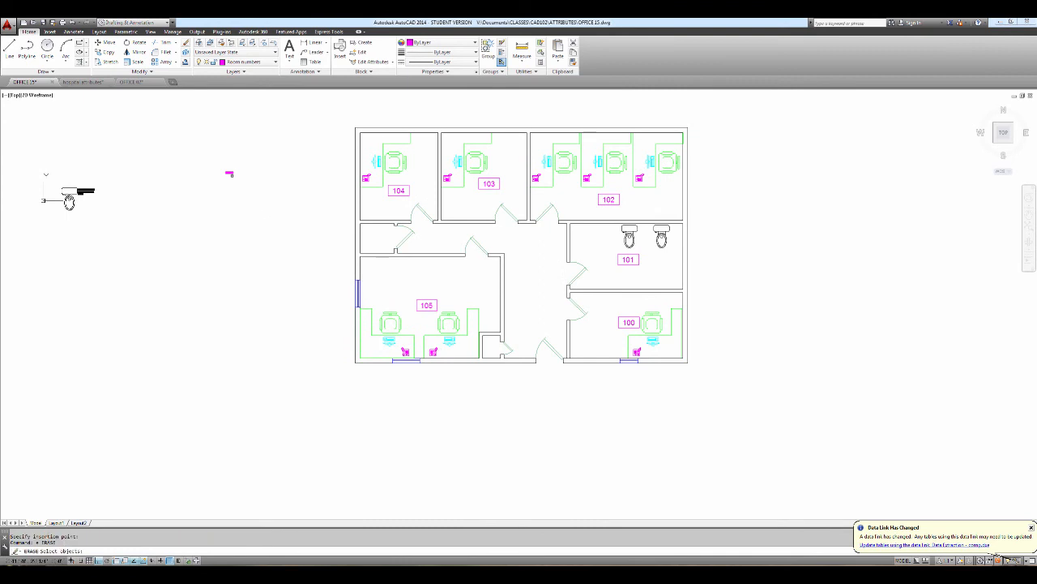
key("Return")
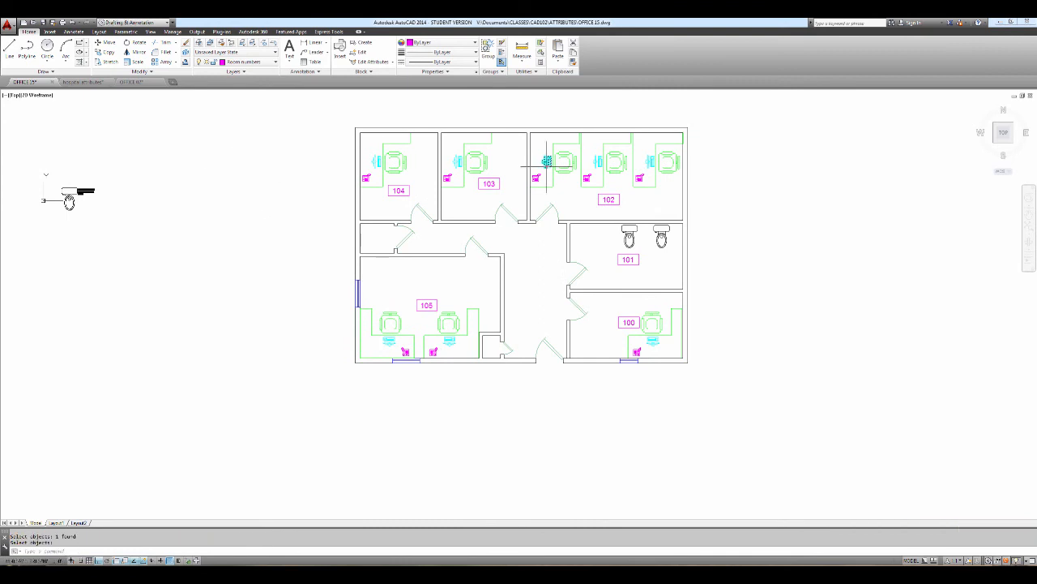
left_click(873, 15)
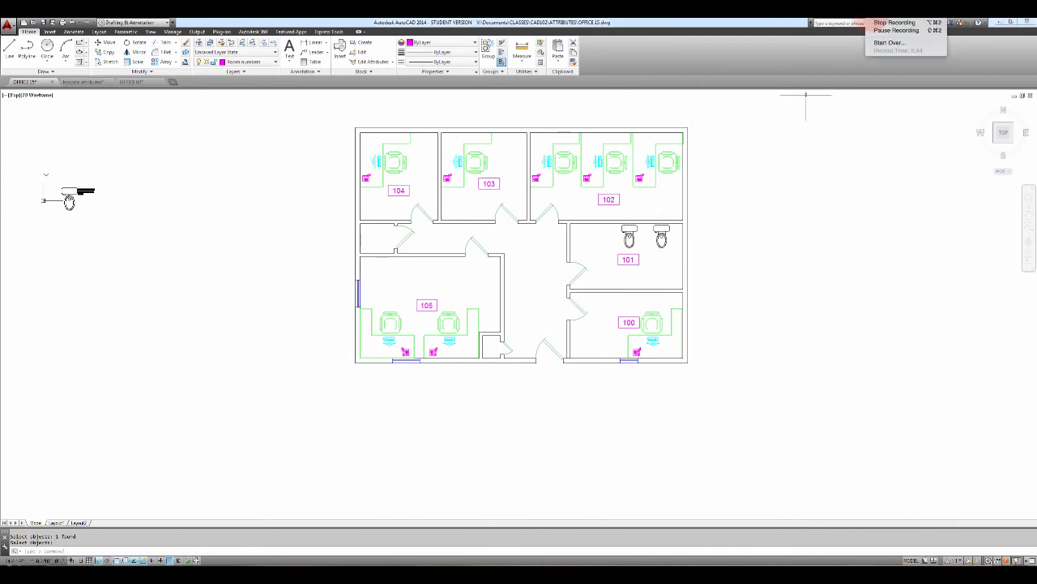
left_click(883, 31)
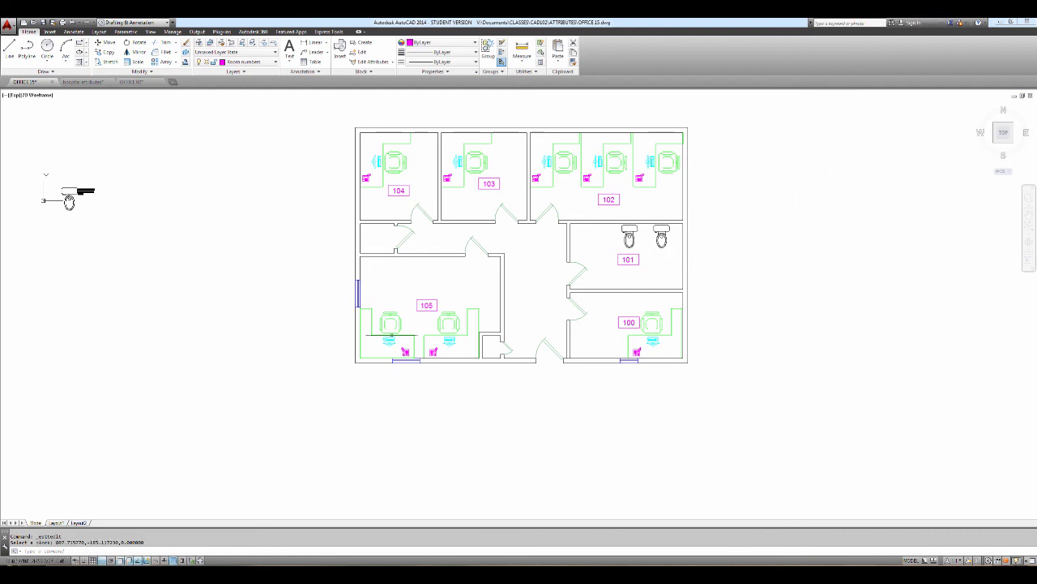
Switch to Layout1 and start inserting a table from object data in the drawing through Data Extraction.
left_click(54, 521)
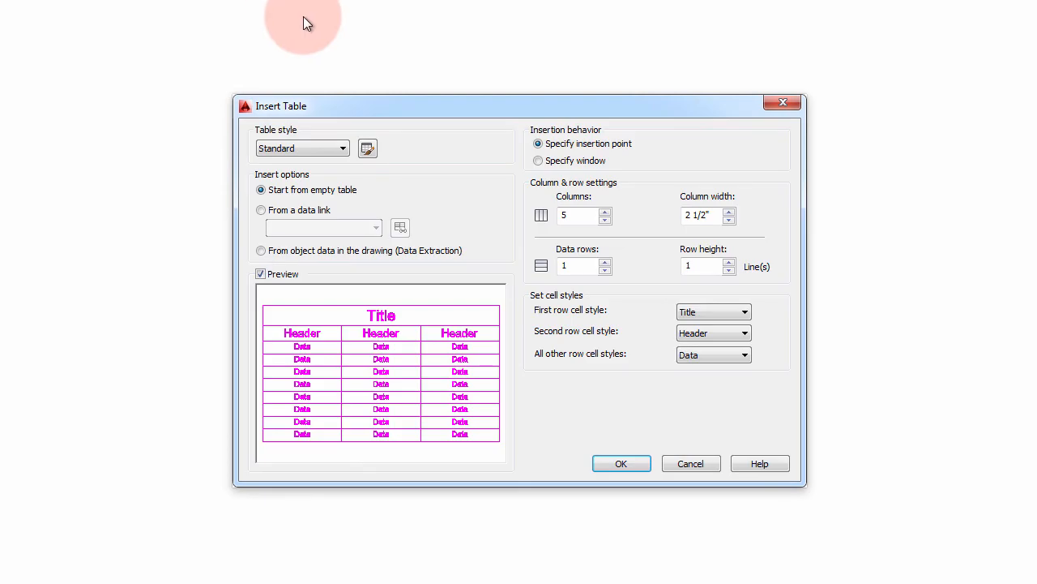
left_click(301, 252)
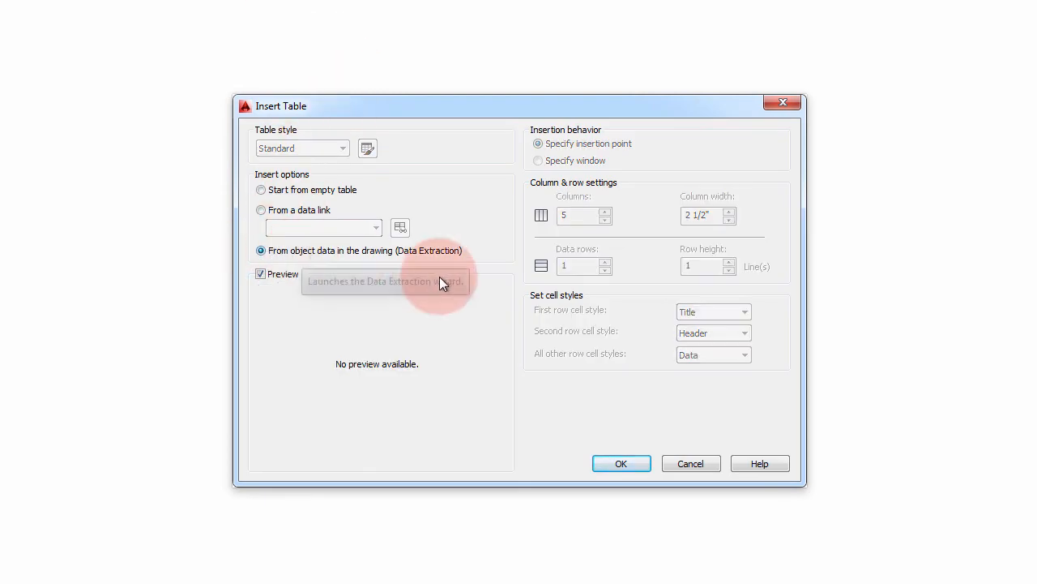
left_click(619, 463)
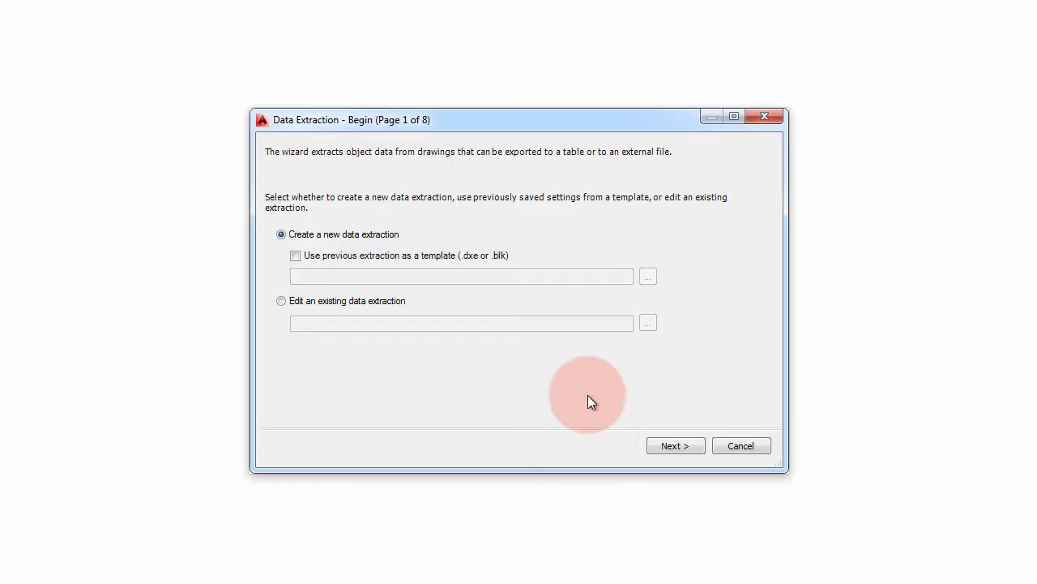
Base the new data extraction on the previous extraction comp.dxe from the Documents folder as its template.
left_click(305, 258)
left_click(649, 277)
left_click_drag(763, 241, 763, 330)
left_click(399, 380)
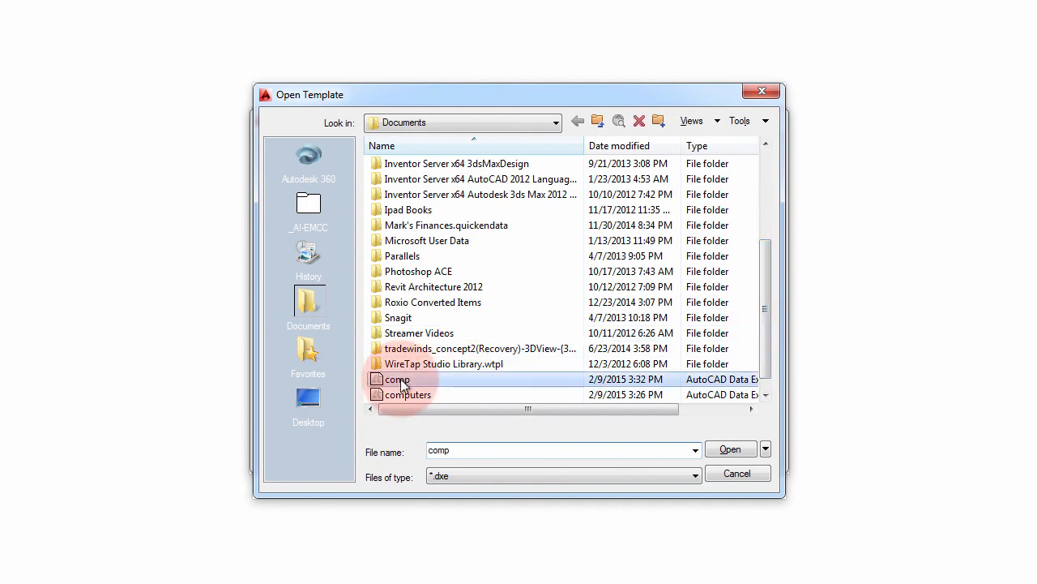
left_click(728, 448)
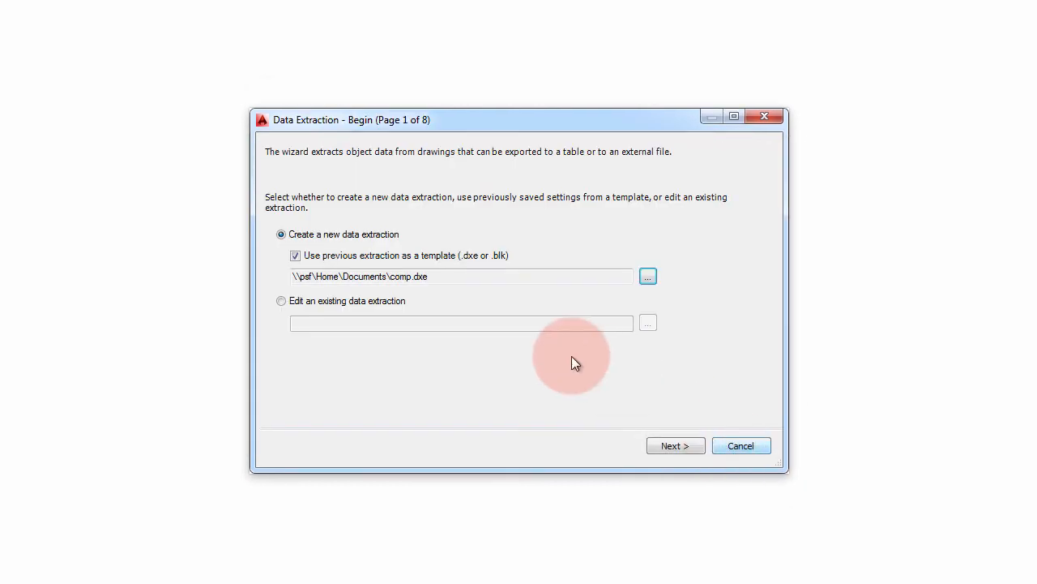
Save the new data extraction as comp in the Documents folder, replacing the existing file.
left_click(667, 445)
left_click(475, 450)
type("comp")
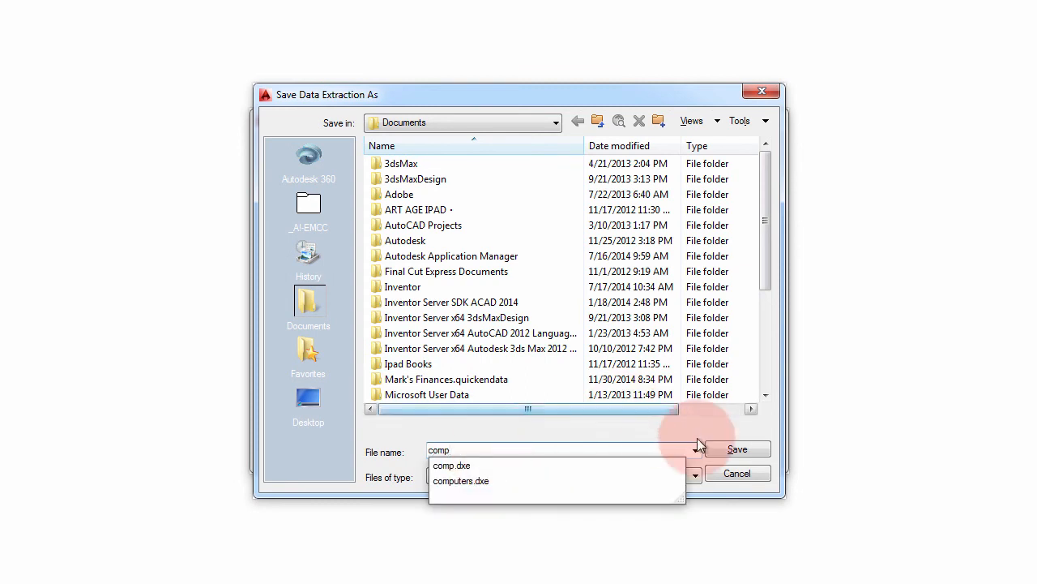
left_click(737, 450)
left_click(497, 333)
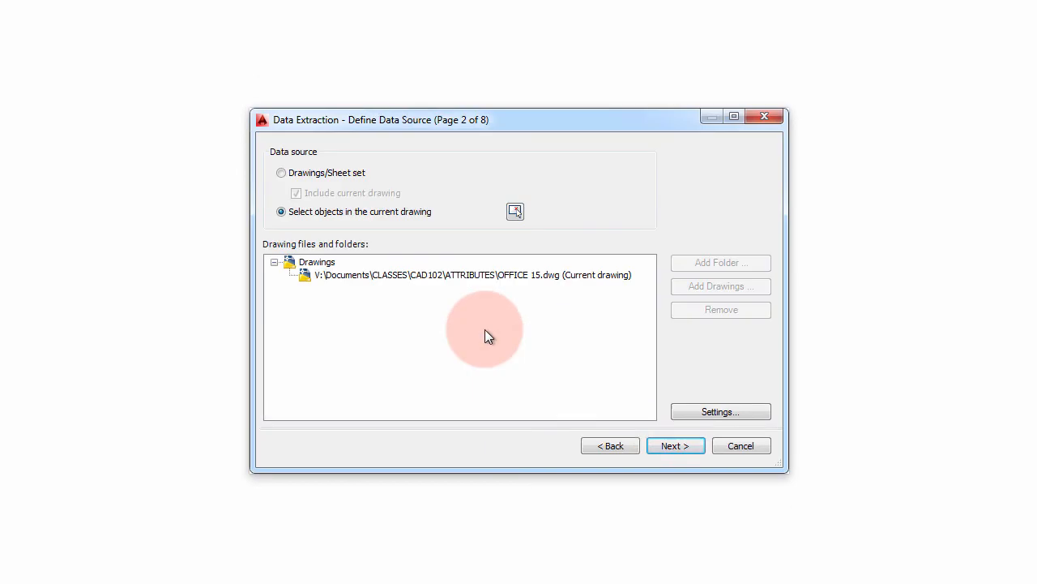
Keep the current data source, limit the object list to blocks with only COMPUTER included, and continue to the property selection.
left_click(671, 446)
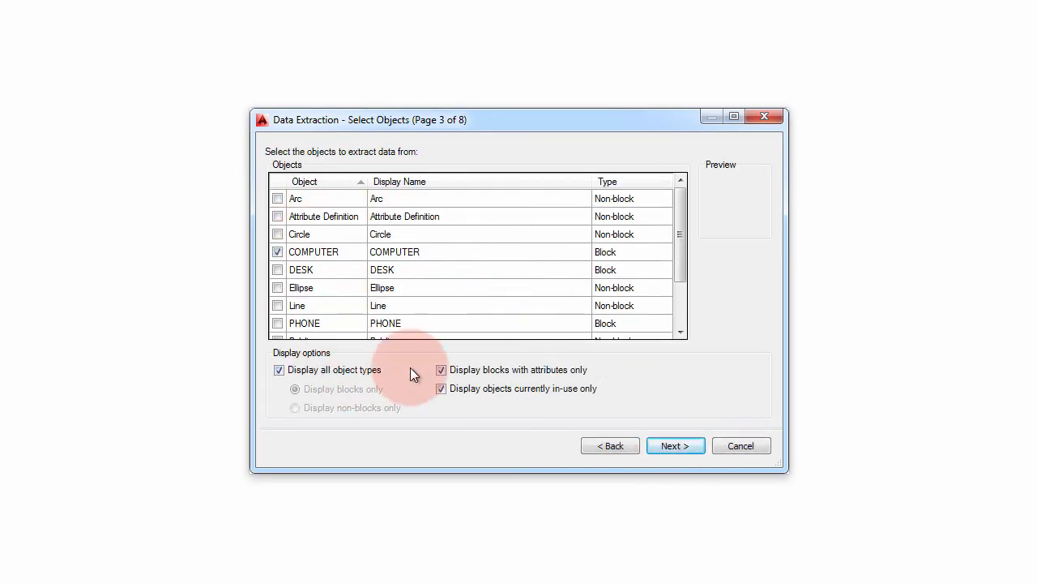
left_click(309, 376)
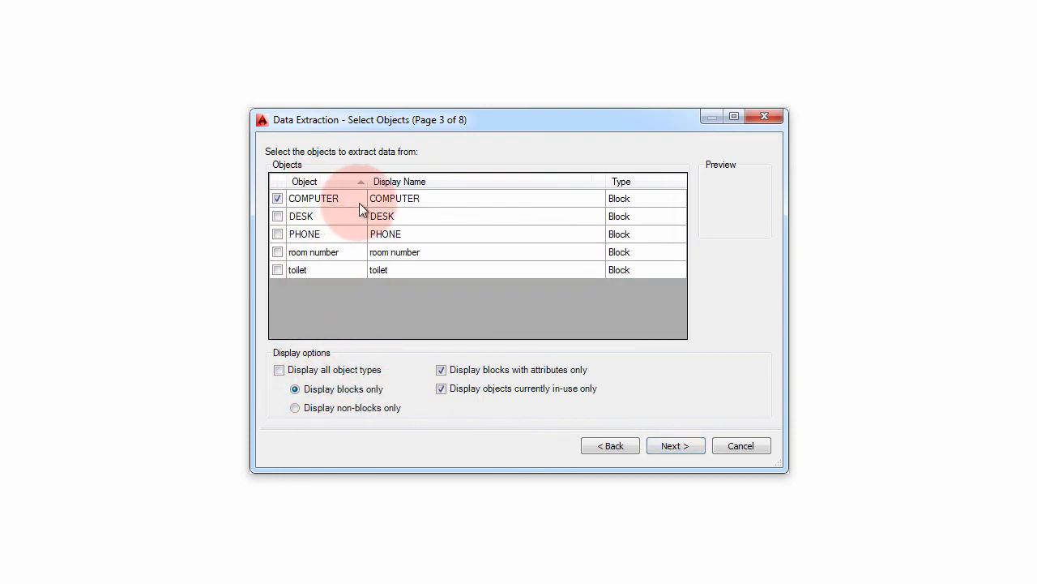
left_click(670, 446)
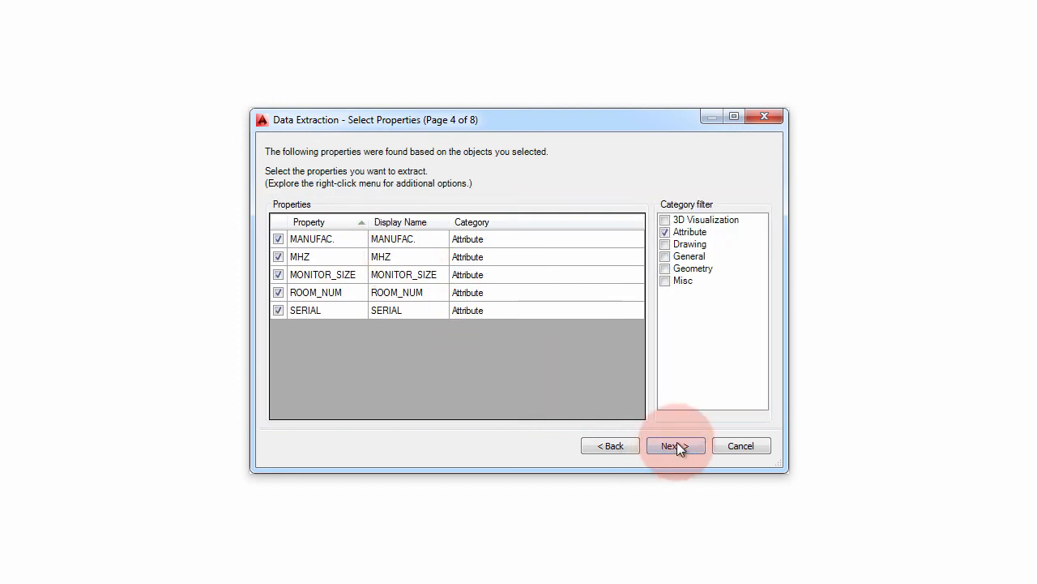
Keep the five attribute properties and the data layout, and output to both a drawing table and the external file OFFICE 15.xls.
left_click(676, 446)
left_click(621, 333)
left_click(688, 451)
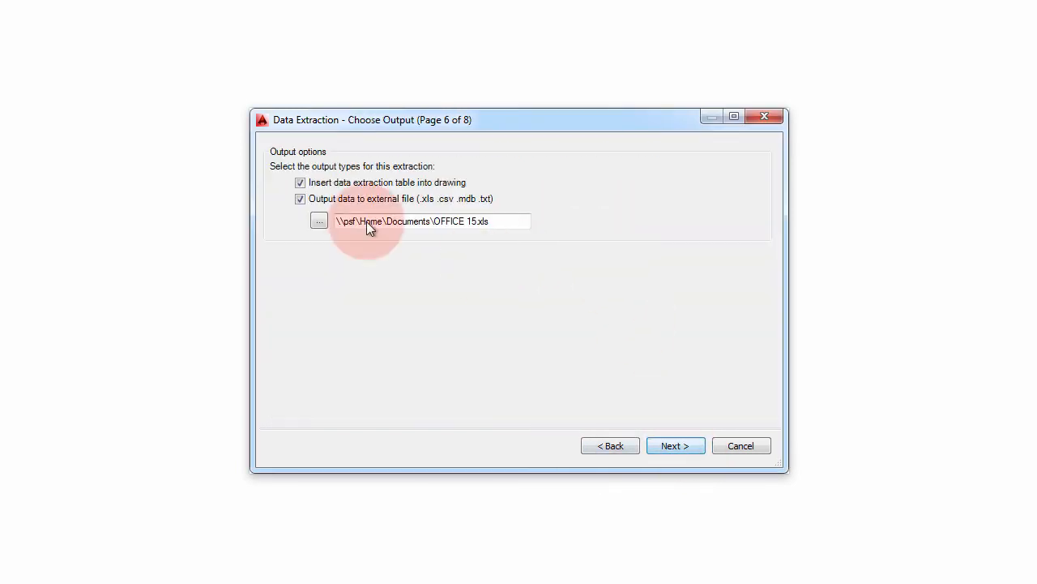
left_click(671, 444)
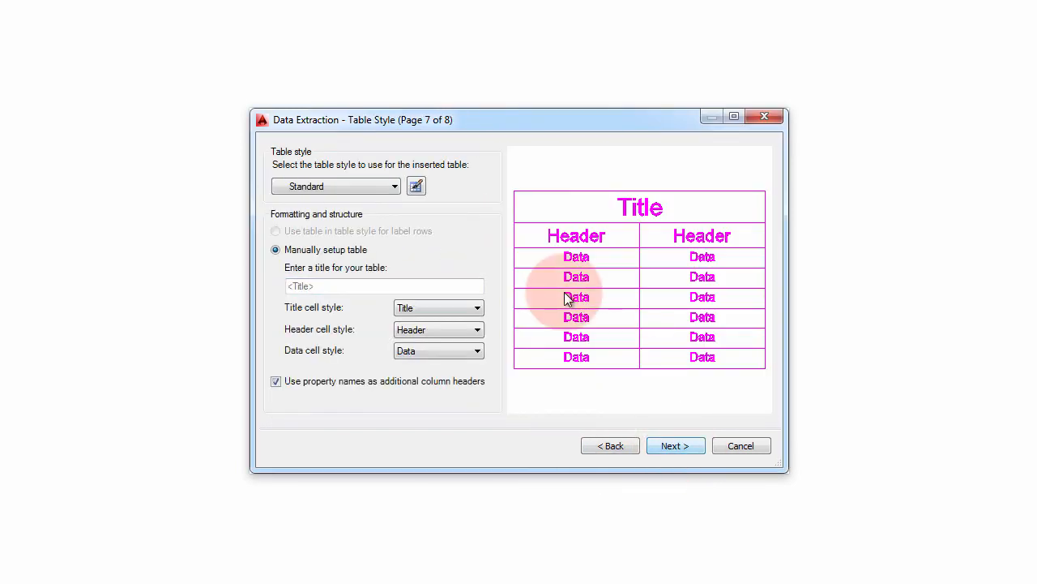
Keep the Standard table style, finish the extraction, and place the table in the middle of the Layout1 sheet above the title block.
left_click(690, 449)
left_click(634, 403)
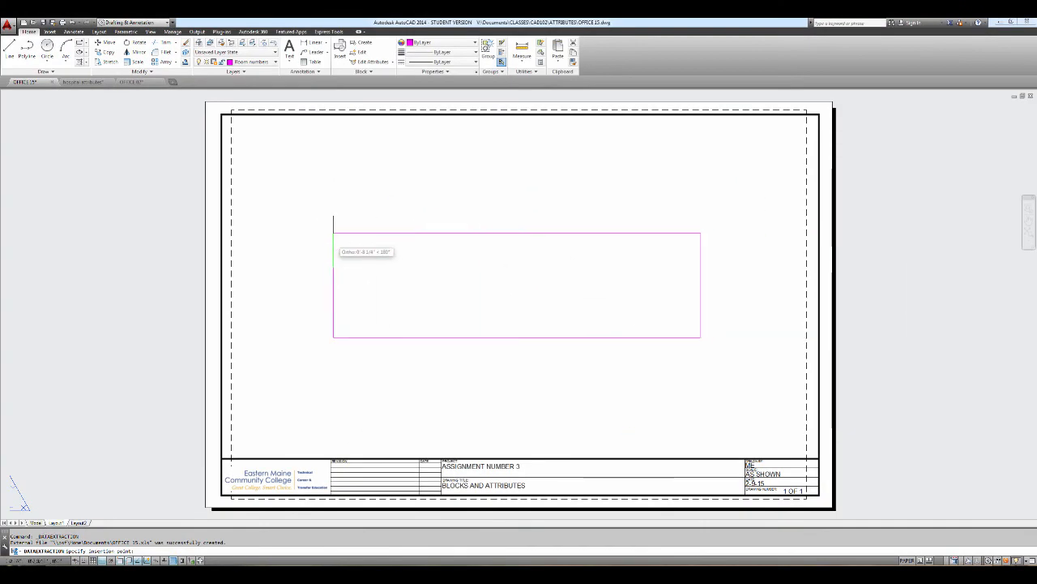
left_click(333, 236)
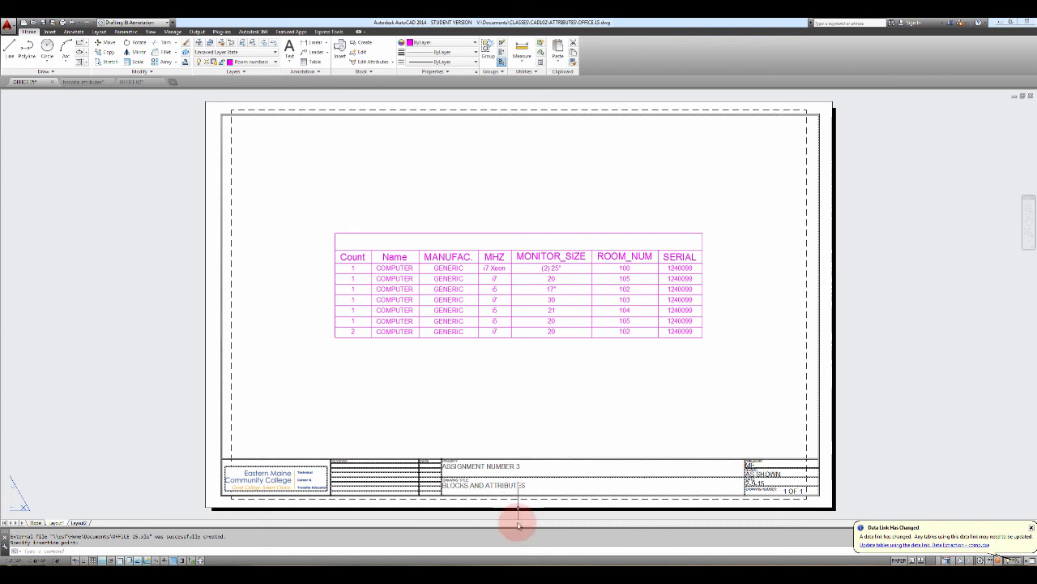
Switch to Excel, dismiss the workbook gallery, and open the exported OFFICE 15.xls from the Documents folder.
left_click(525, 554)
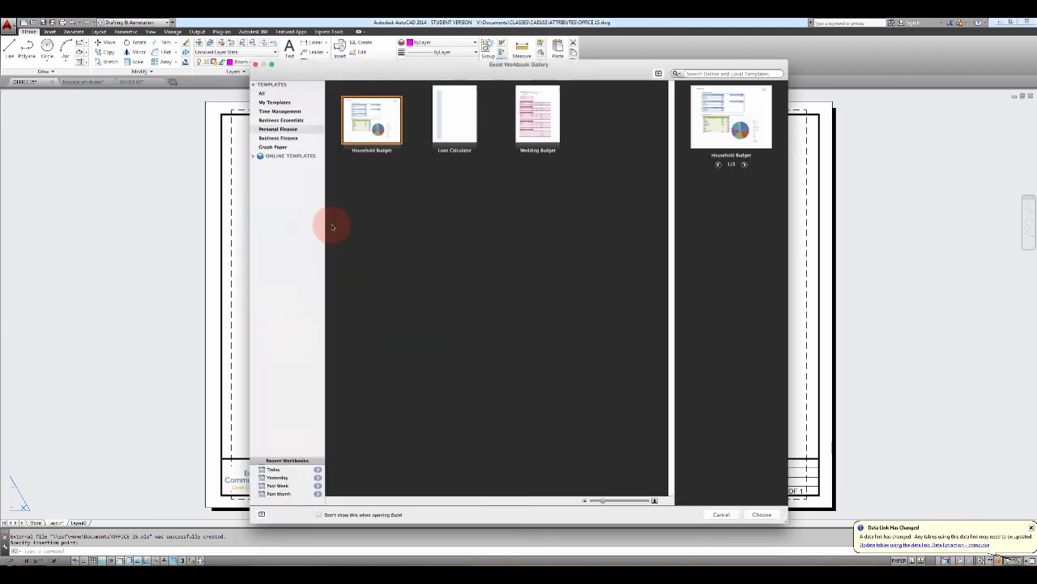
left_click(255, 64)
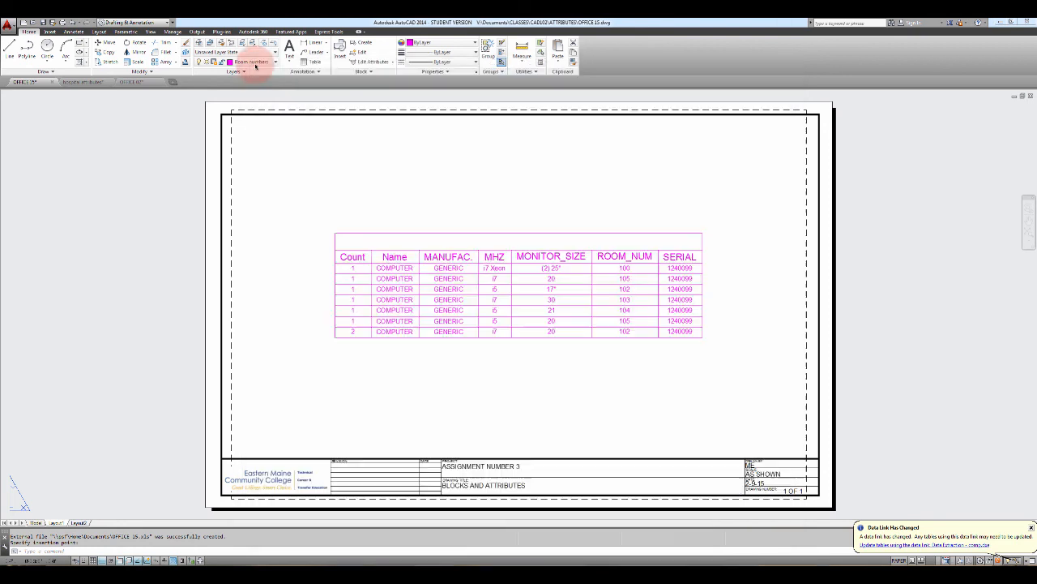
left_click(53, 8)
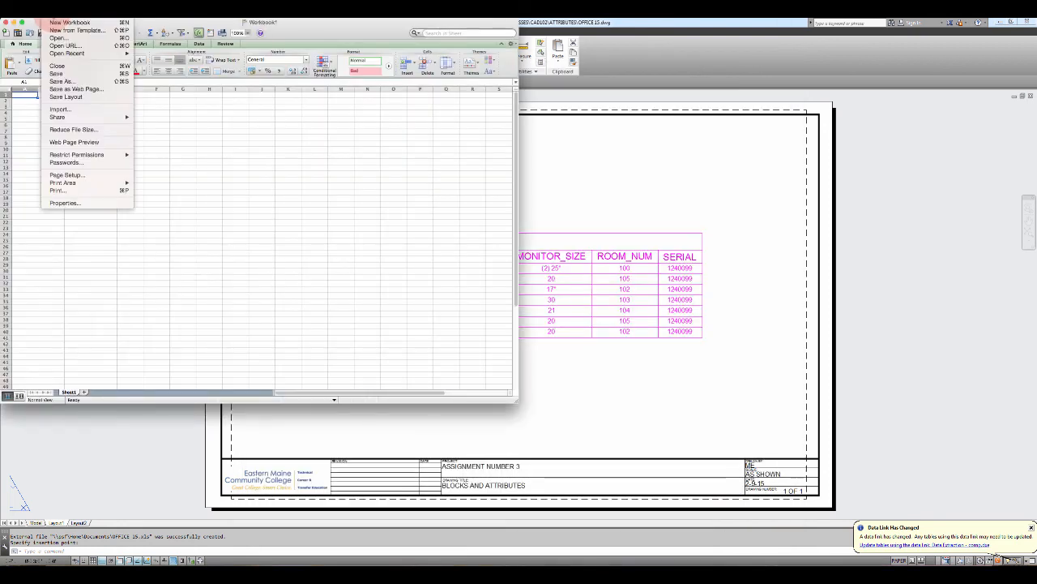
left_click(58, 37)
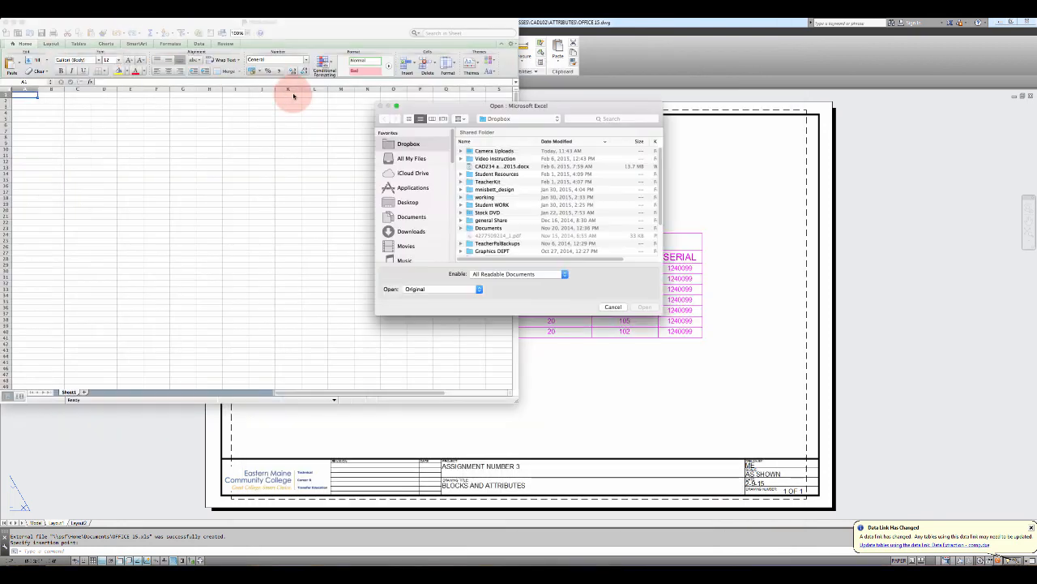
left_click(410, 217)
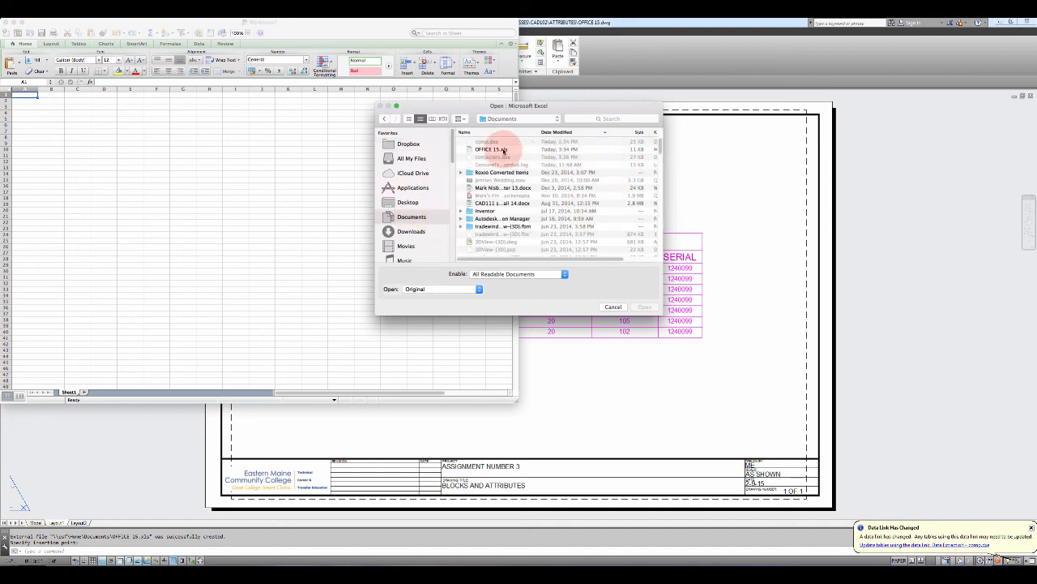
left_click(503, 151)
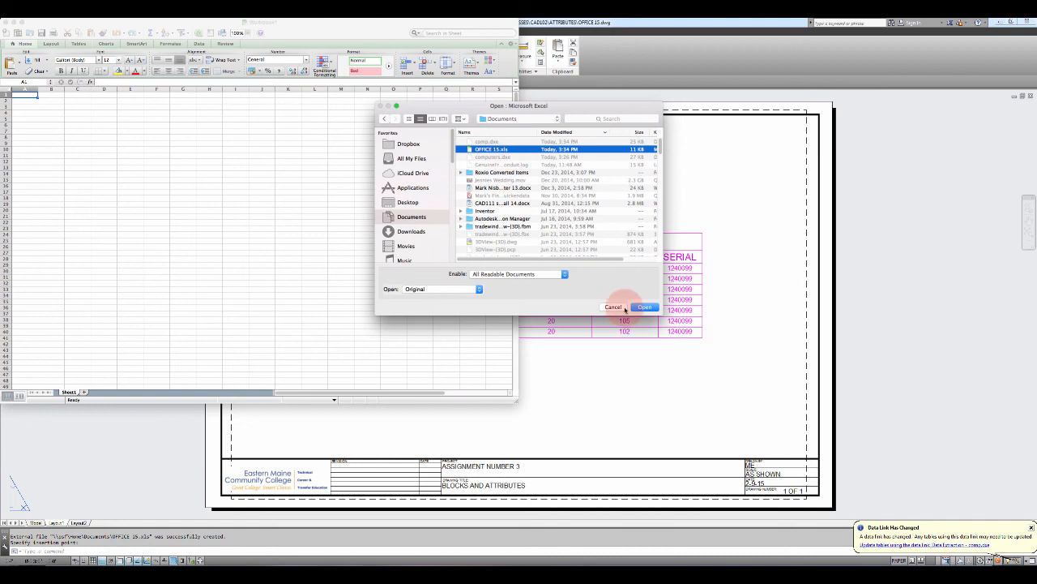
left_click(640, 307)
Move the OFFICE 15.xls window over the layout, examine its extracted computer data against the table, and close the workbook.
left_click(504, 163)
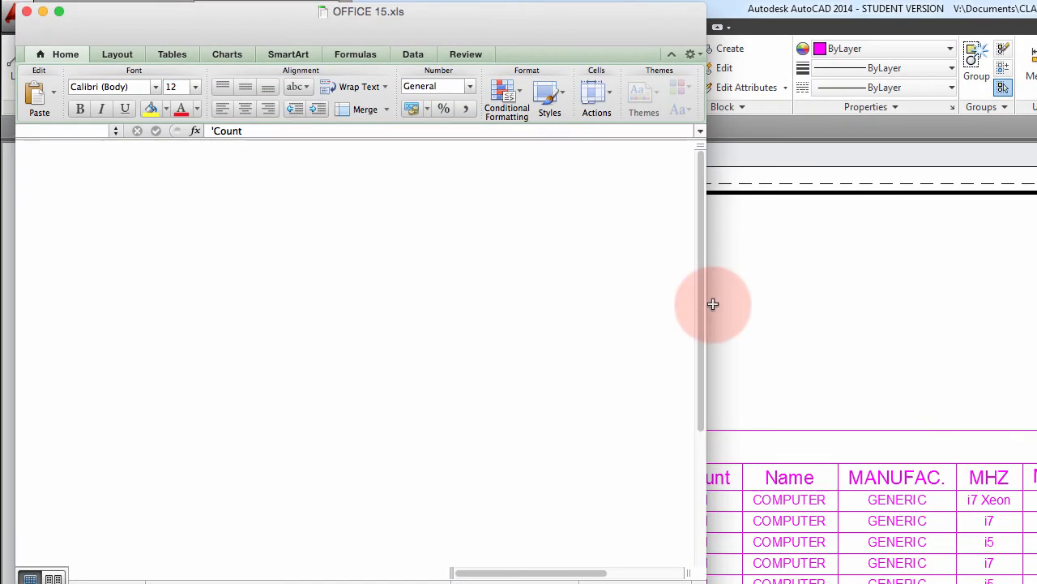
left_click_drag(198, 12, 744, 215)
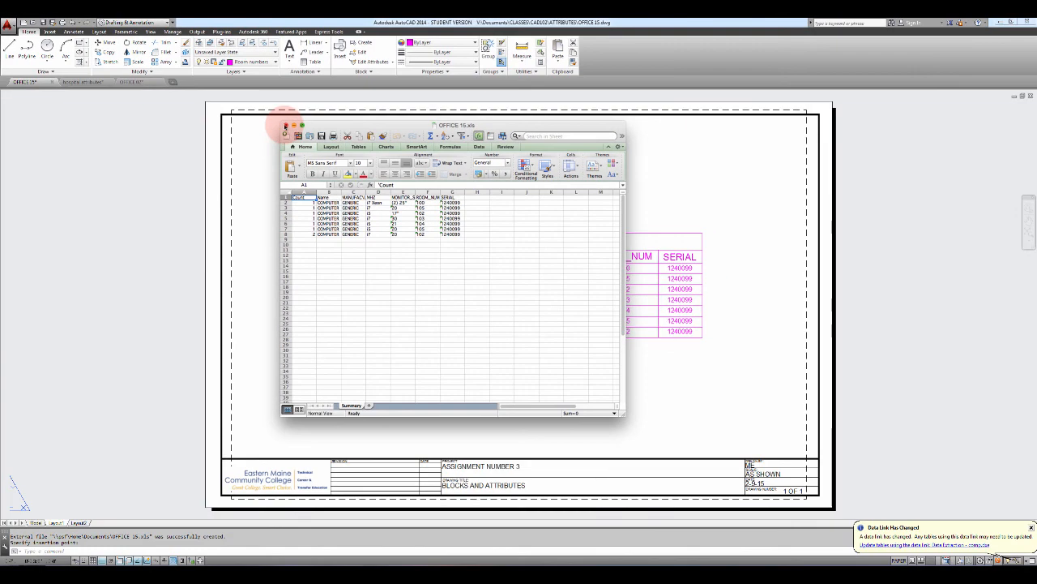
left_click(308, 132)
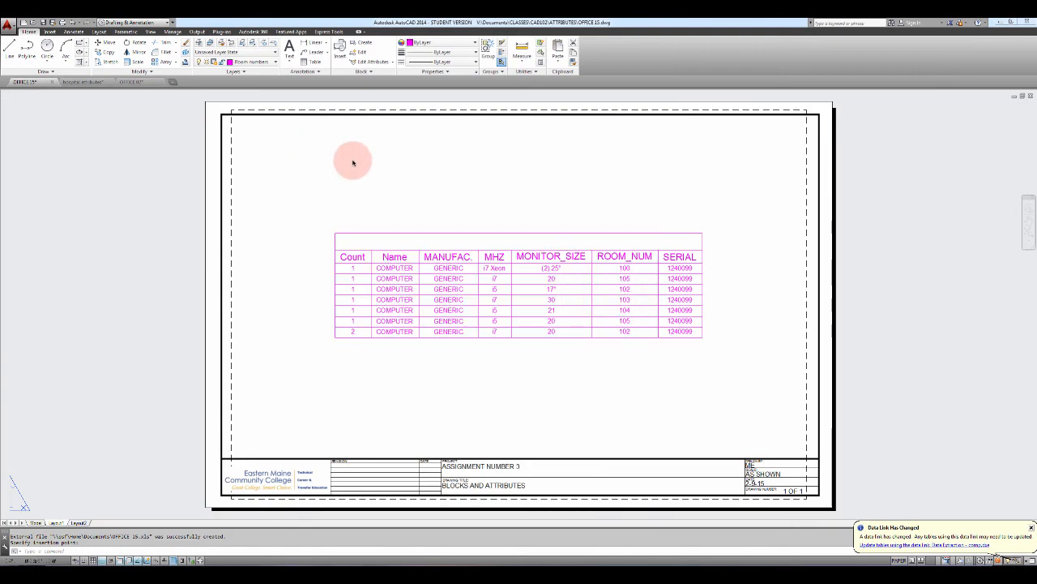